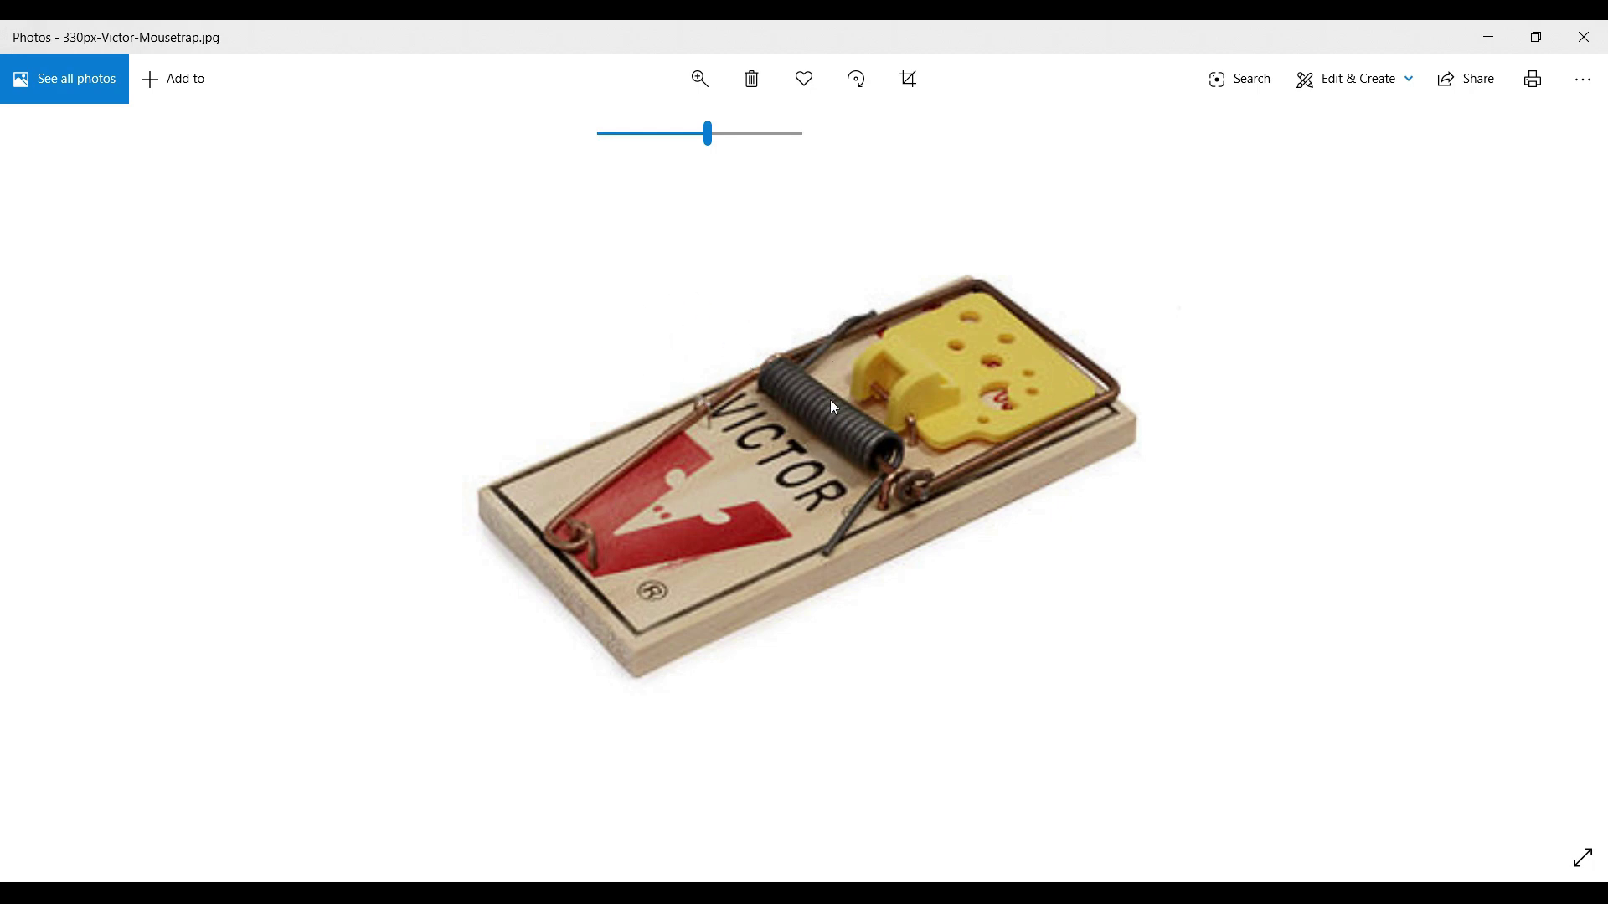
# - Look through the pictures of torsion spring applications, from the mousetrap to the clothes peg and hand gripper
pyautogui.press('Right')
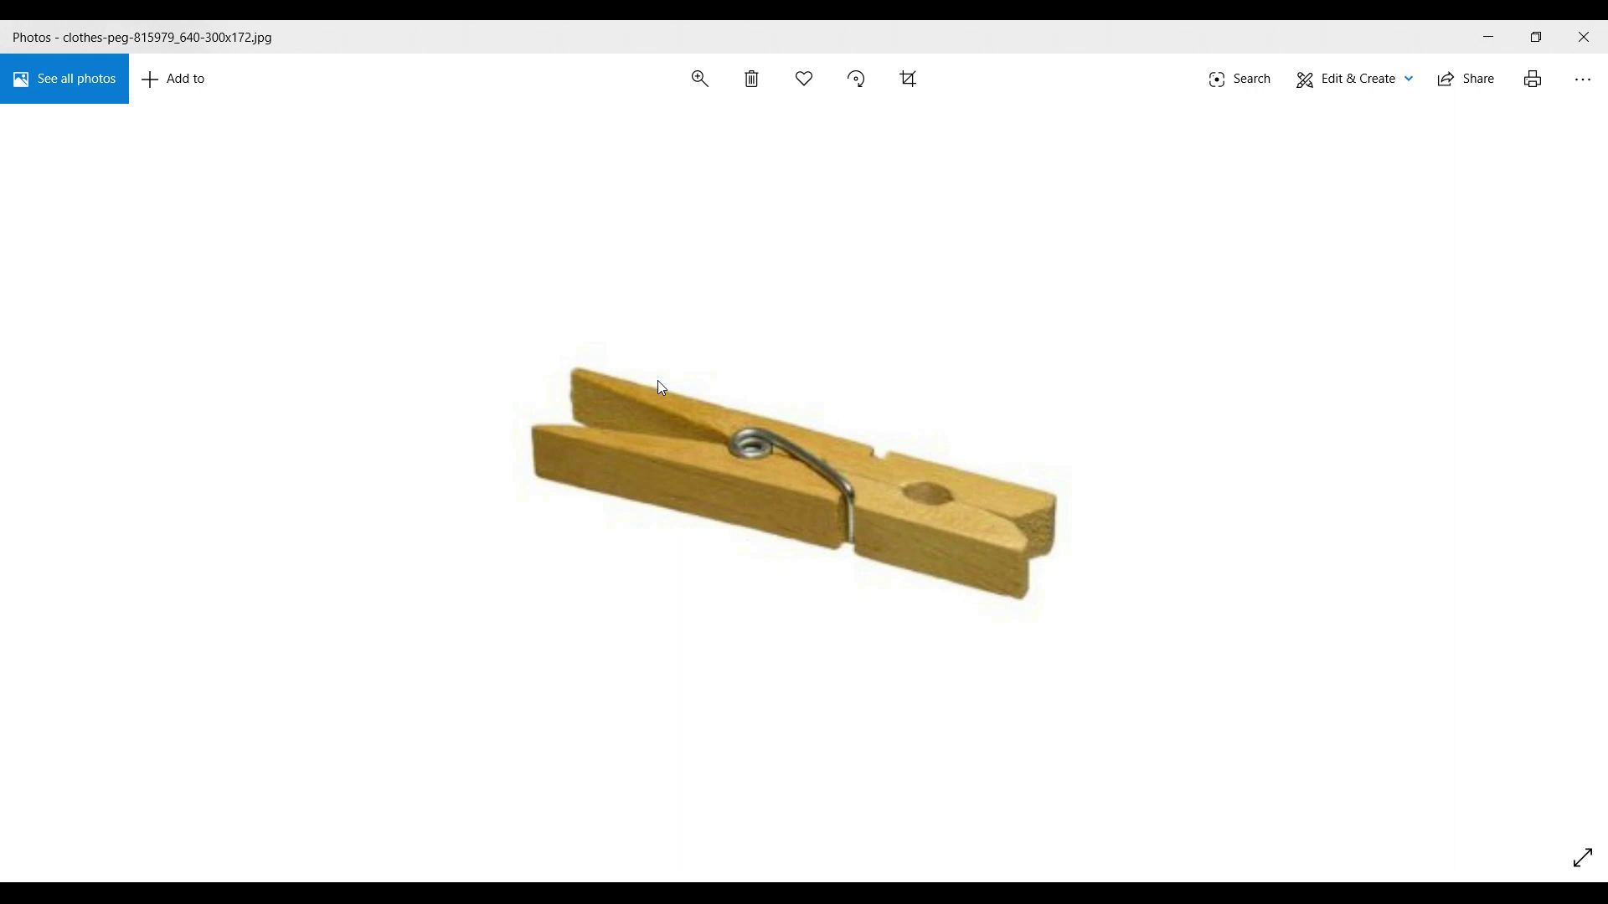
pyautogui.press('Right')
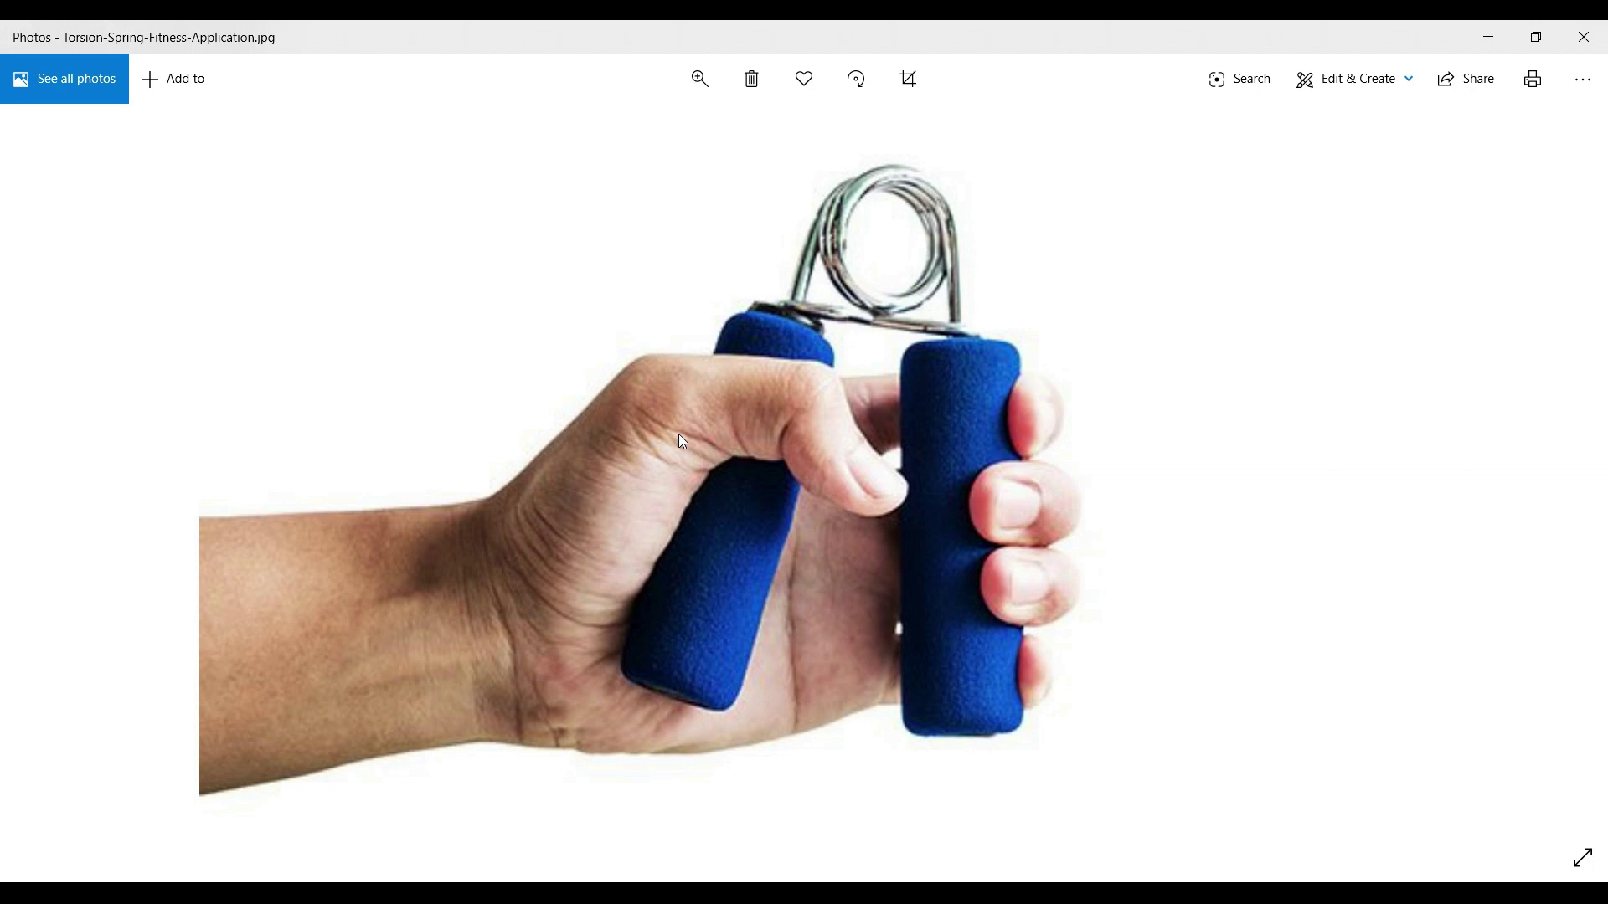
pyautogui.press('Right')
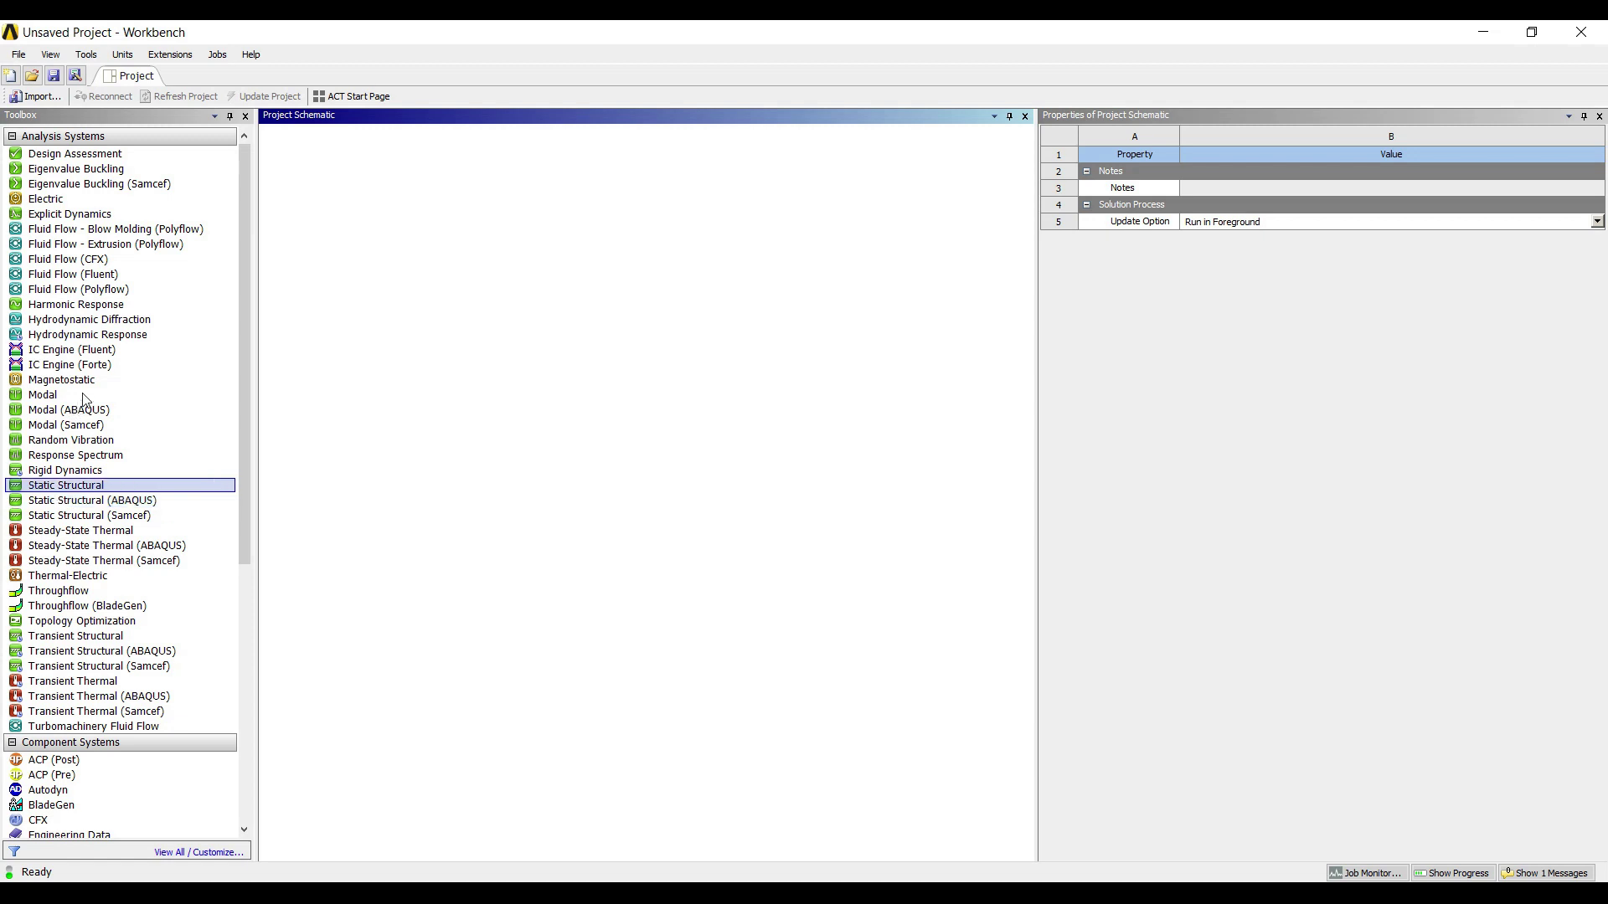
# - Add a Static Structural analysis system to the project and name it "torsion spring"
pyautogui.doubleClick(104, 485)
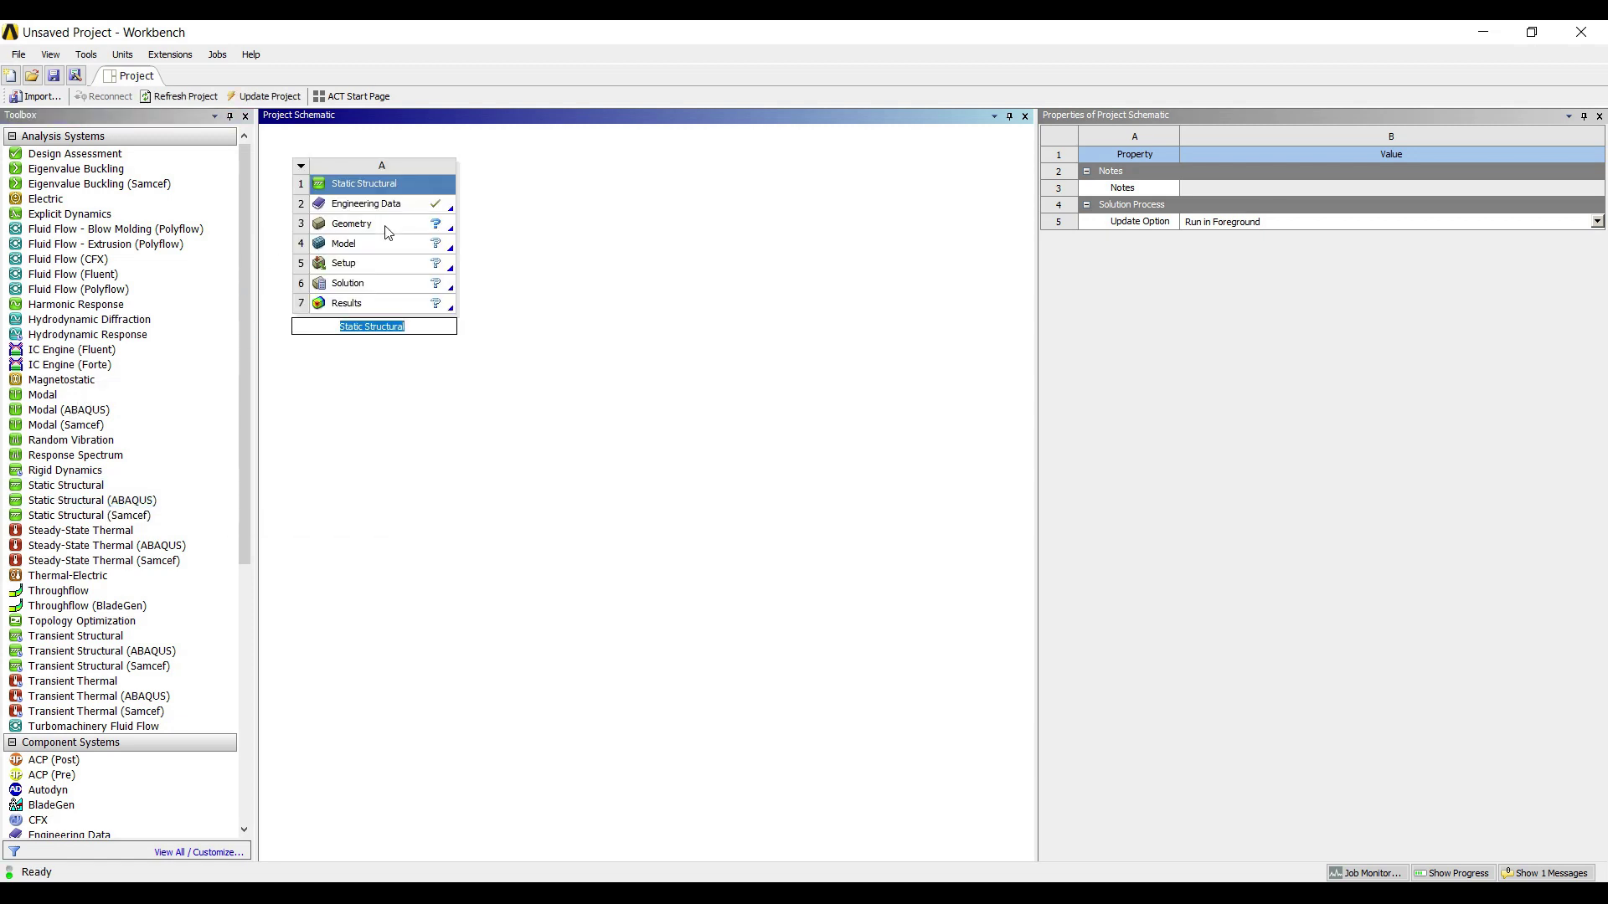
pyautogui.write('torsion spring')
pyautogui.click(382, 225)
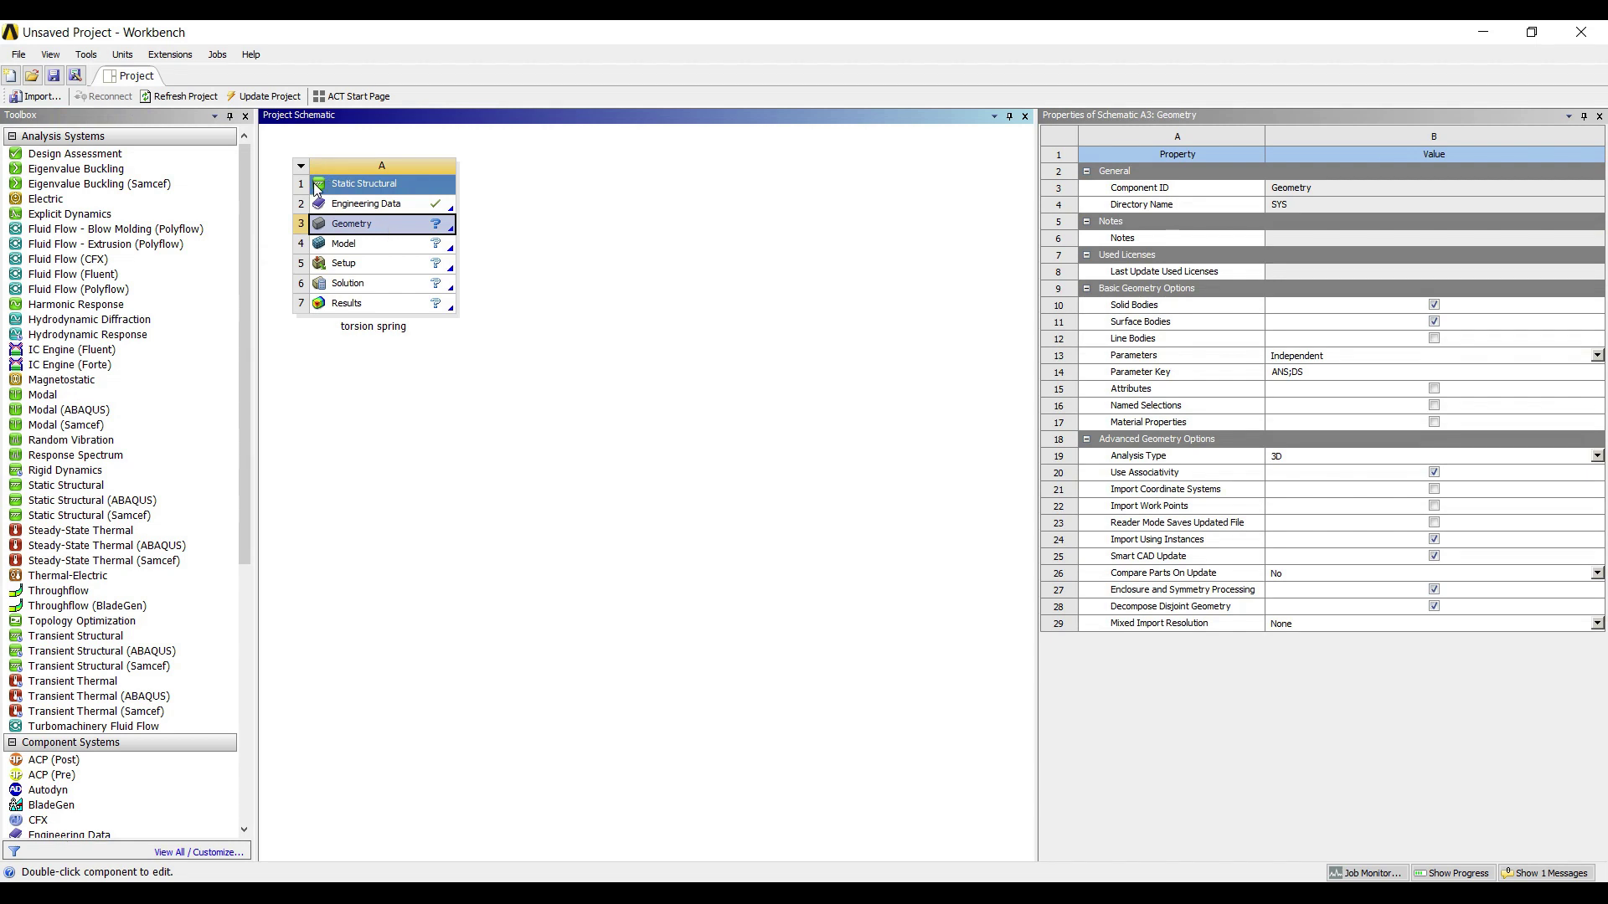
# - Create a new DesignModeler geometry for the torsion spring system and set its length unit to millimetres
pyautogui.rightClick(391, 223)
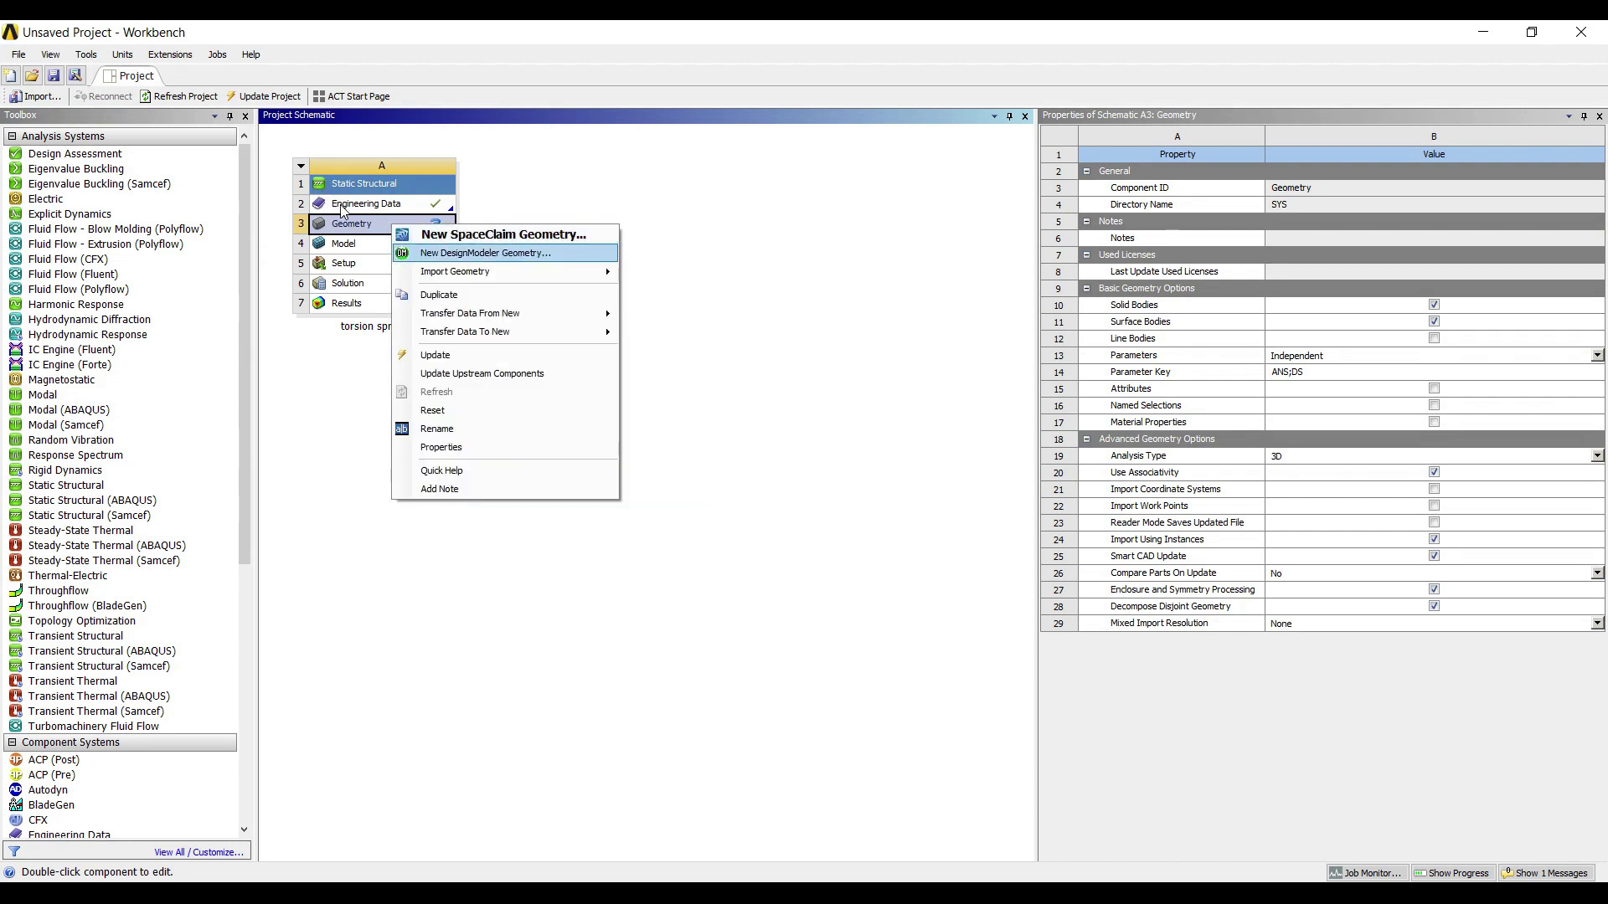
pyautogui.press('Return')
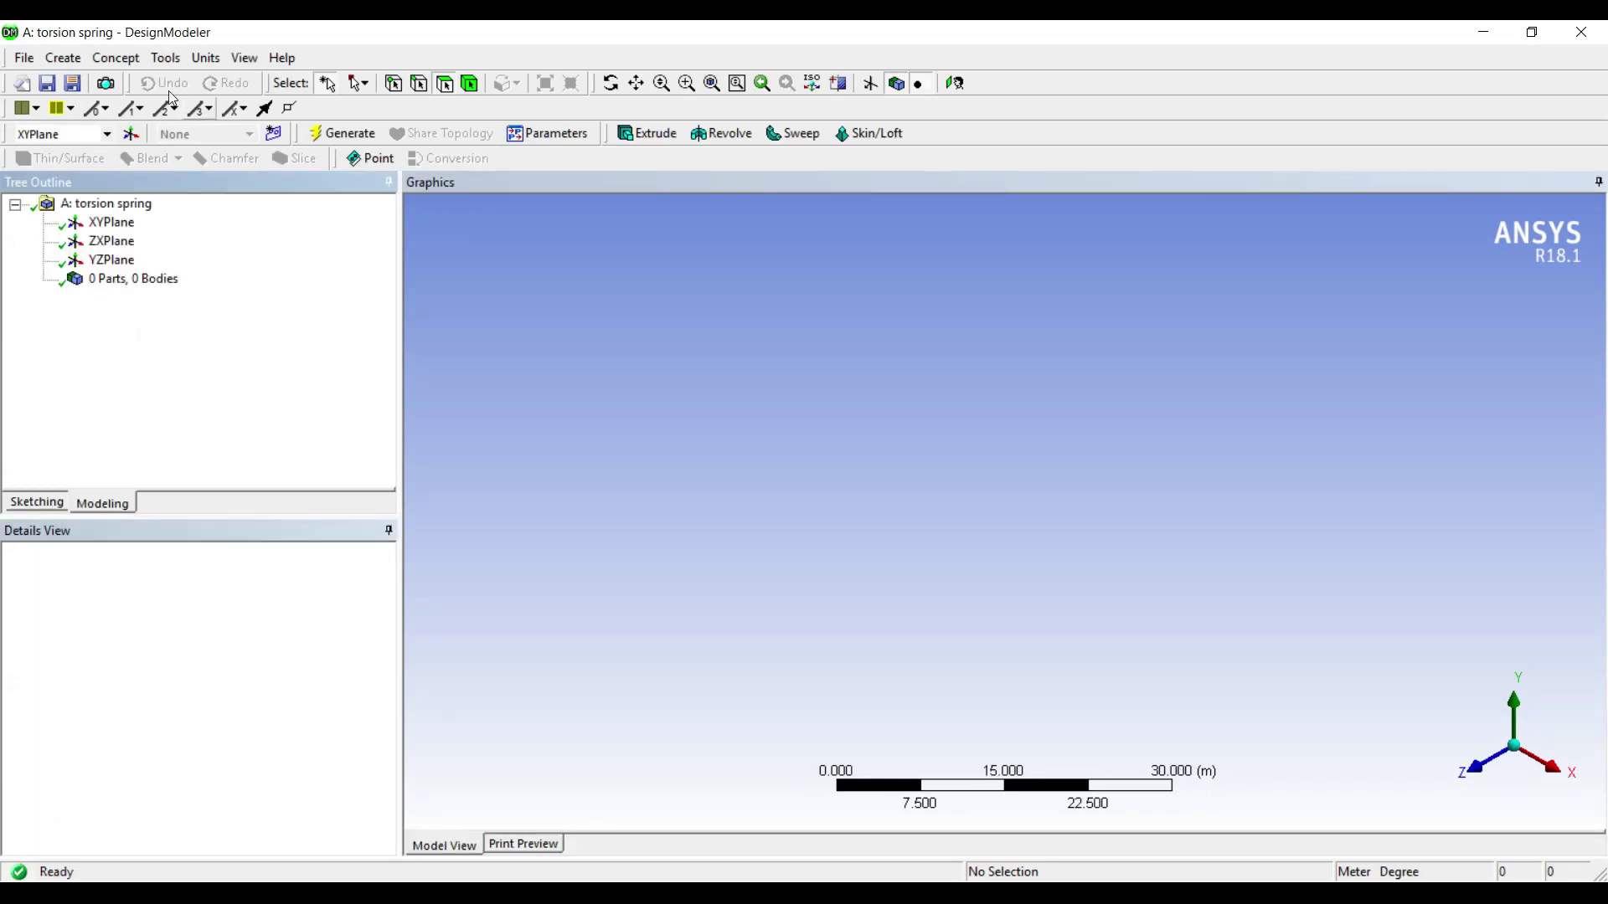
pyautogui.click(205, 58)
pyautogui.click(226, 126)
# - Sketch a vertical line about 47 mm long on the XY plane, running down the Y axis to the origin
pyautogui.click(93, 222)
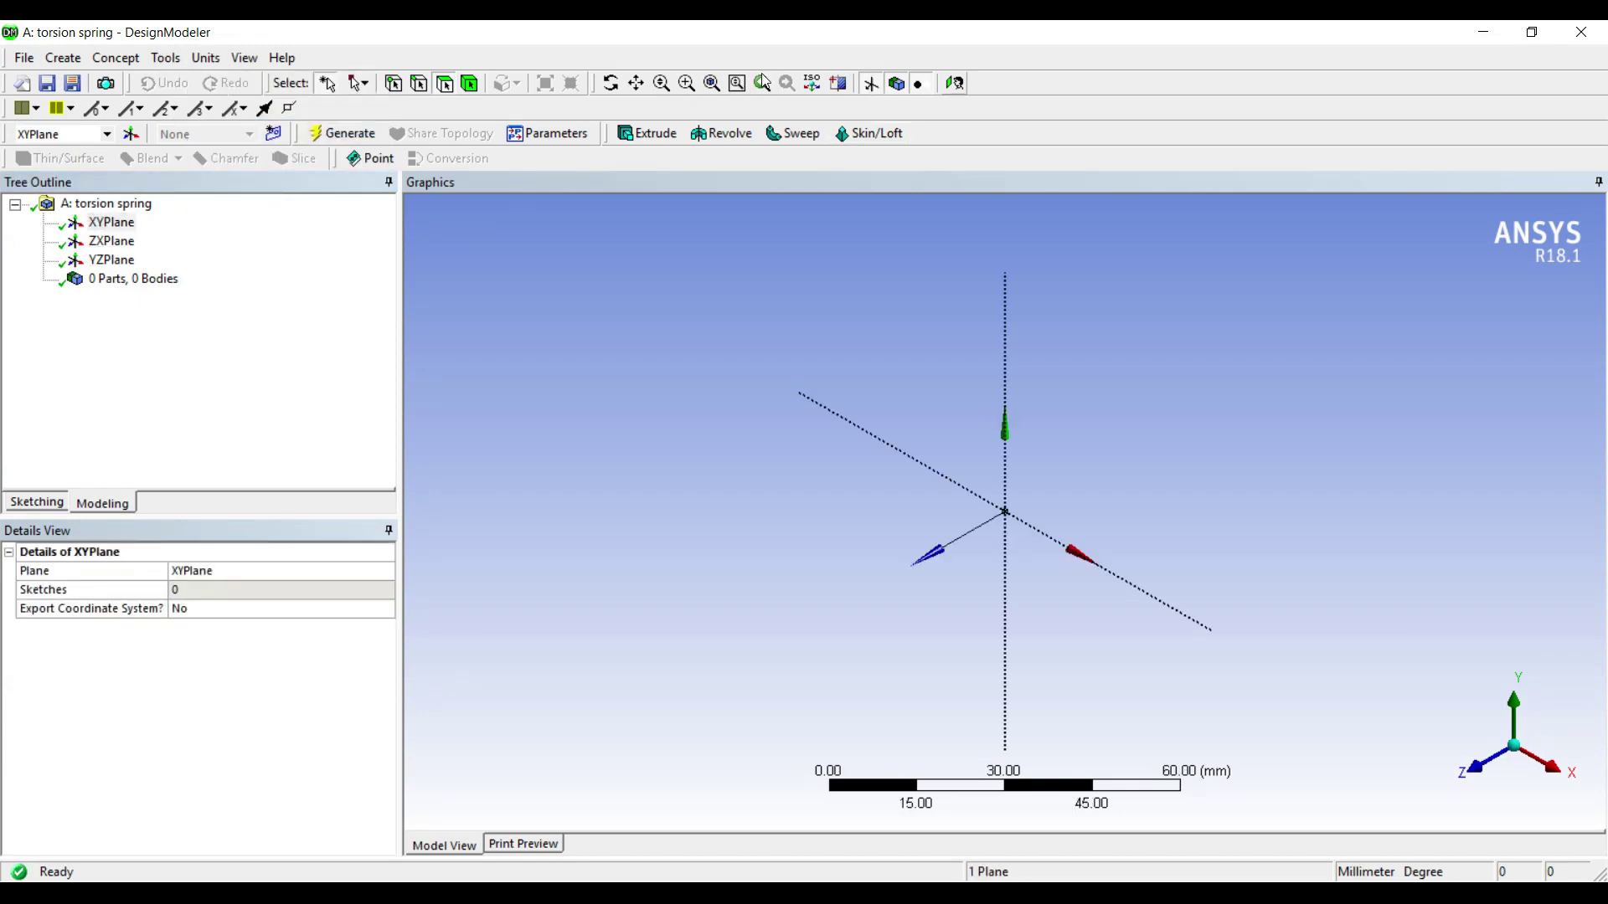
pyautogui.click(955, 83)
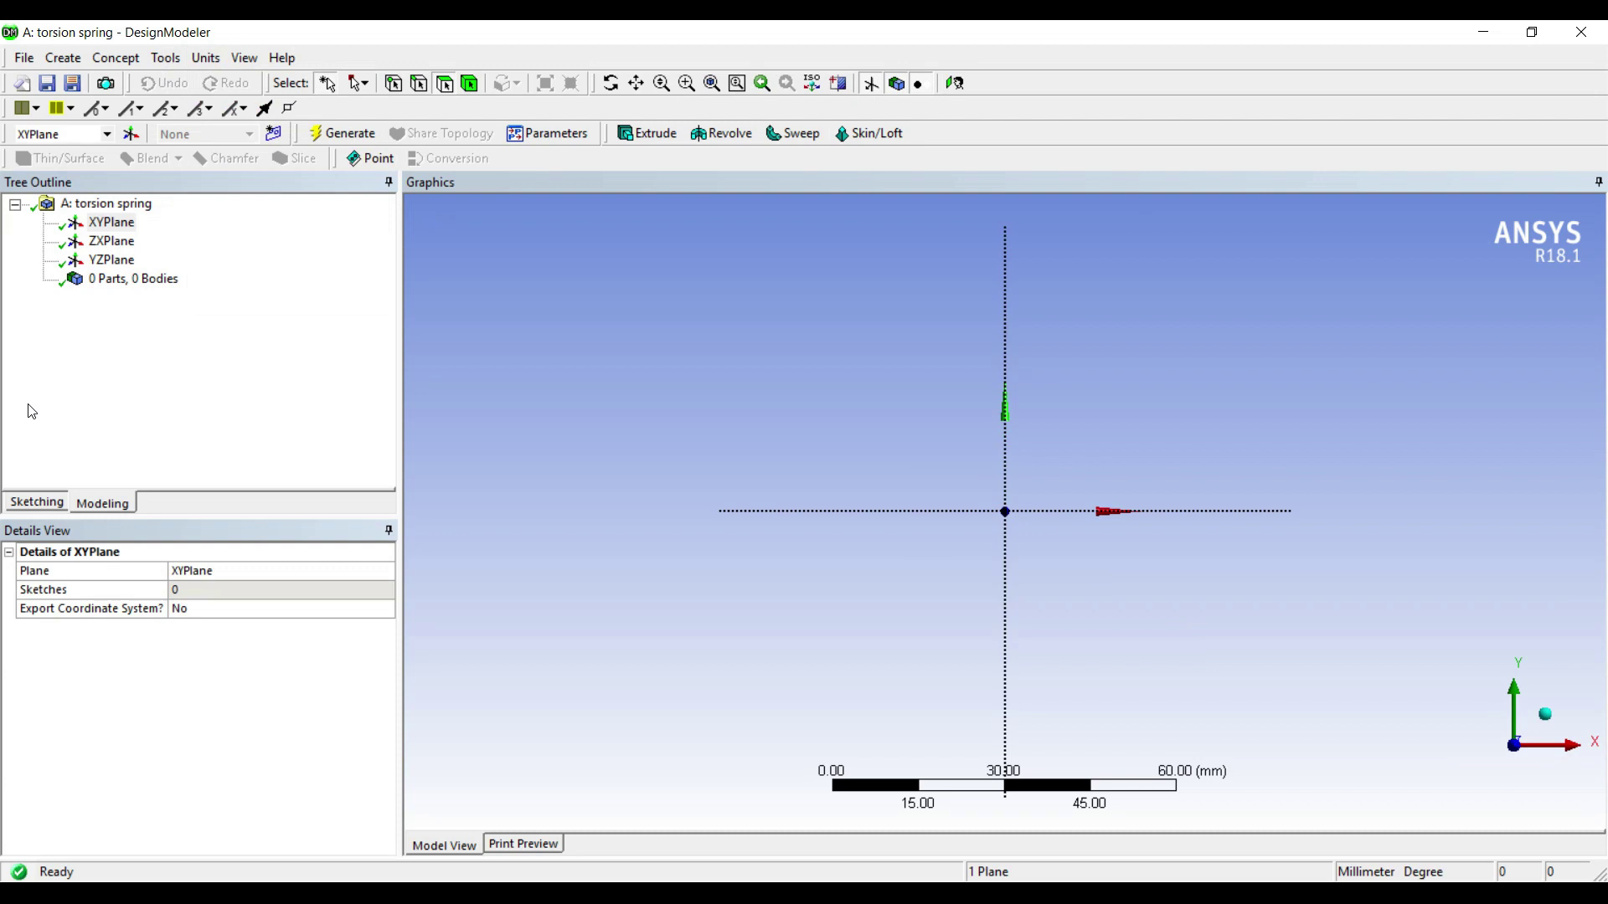
pyautogui.click(36, 502)
pyautogui.click(40, 230)
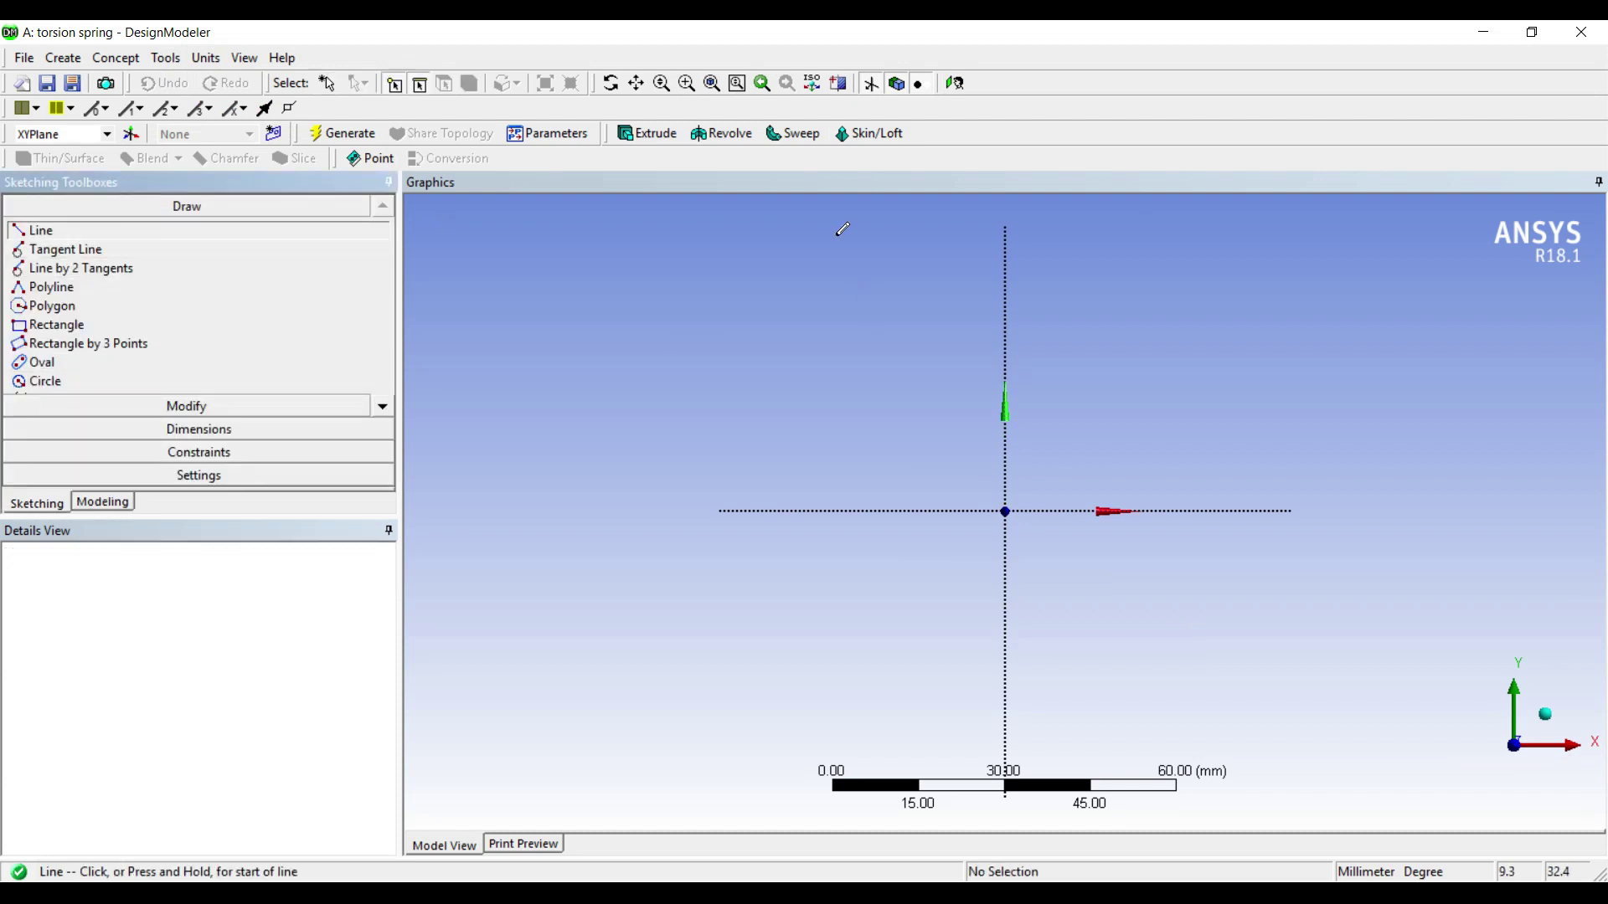
pyautogui.click(1005, 240)
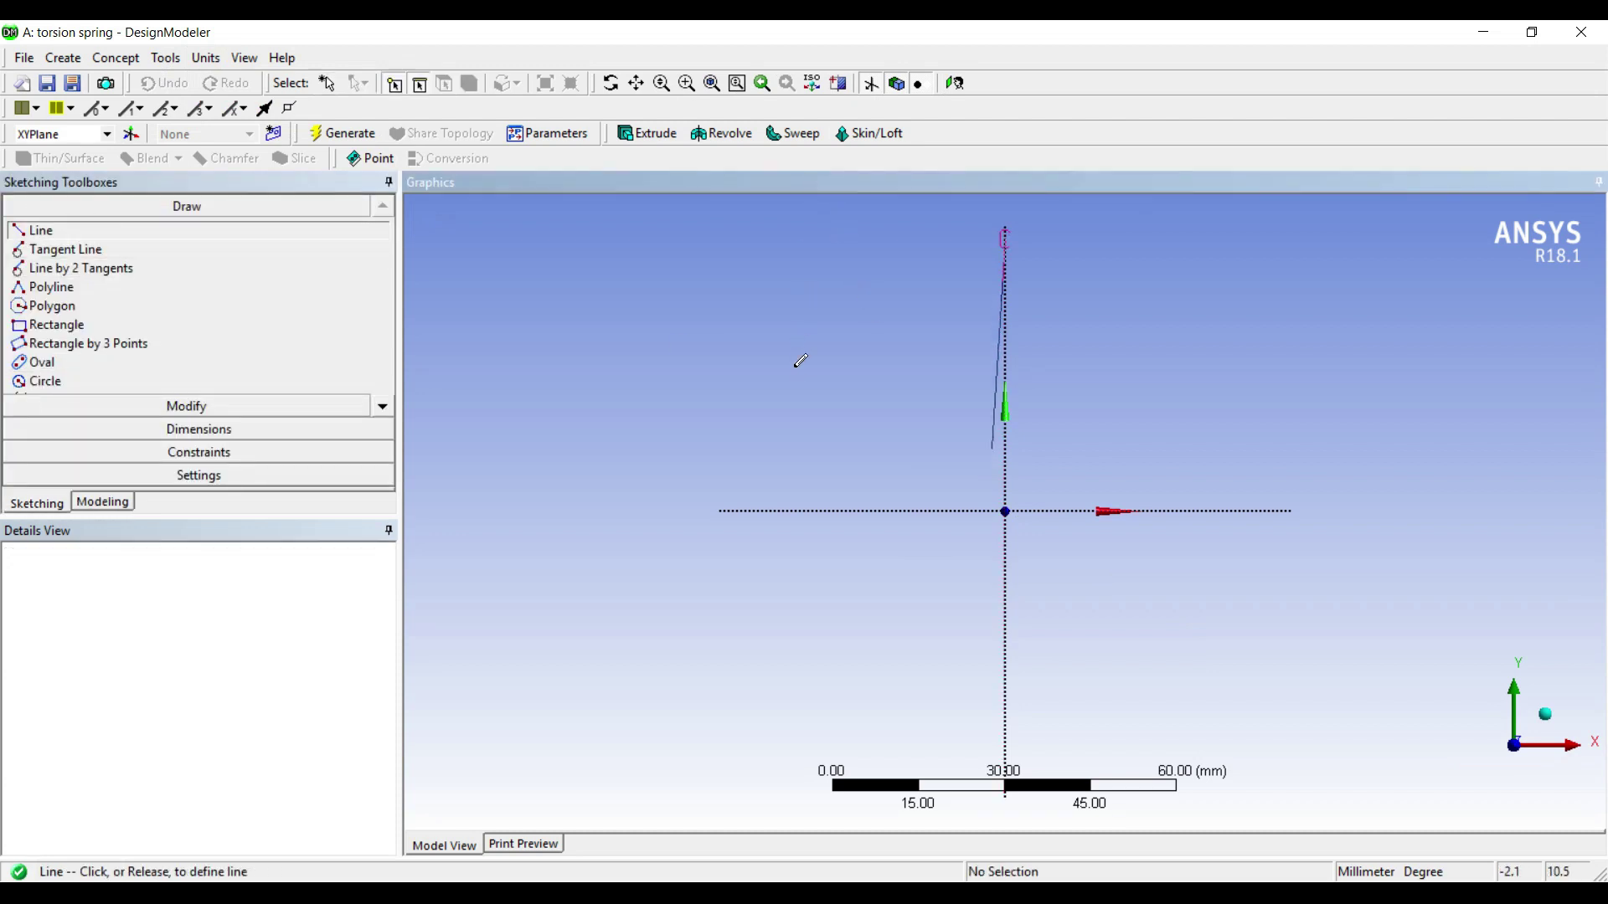
pyautogui.click(1005, 511)
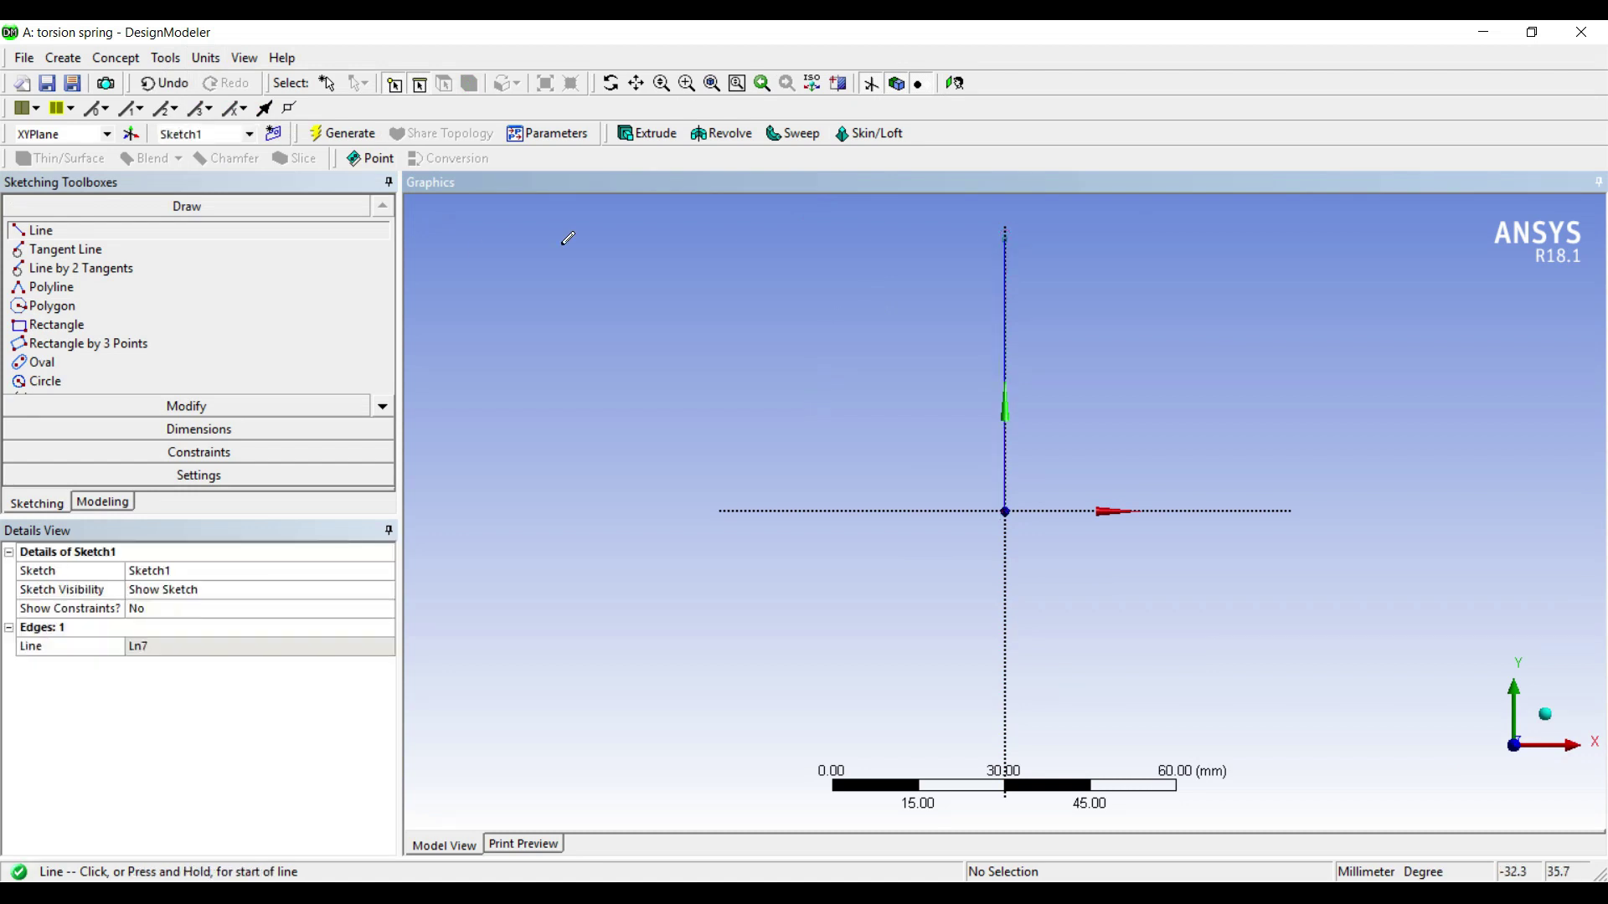
# - Dimension the vertical line's length and set it to 50 mm
pyautogui.click(198, 429)
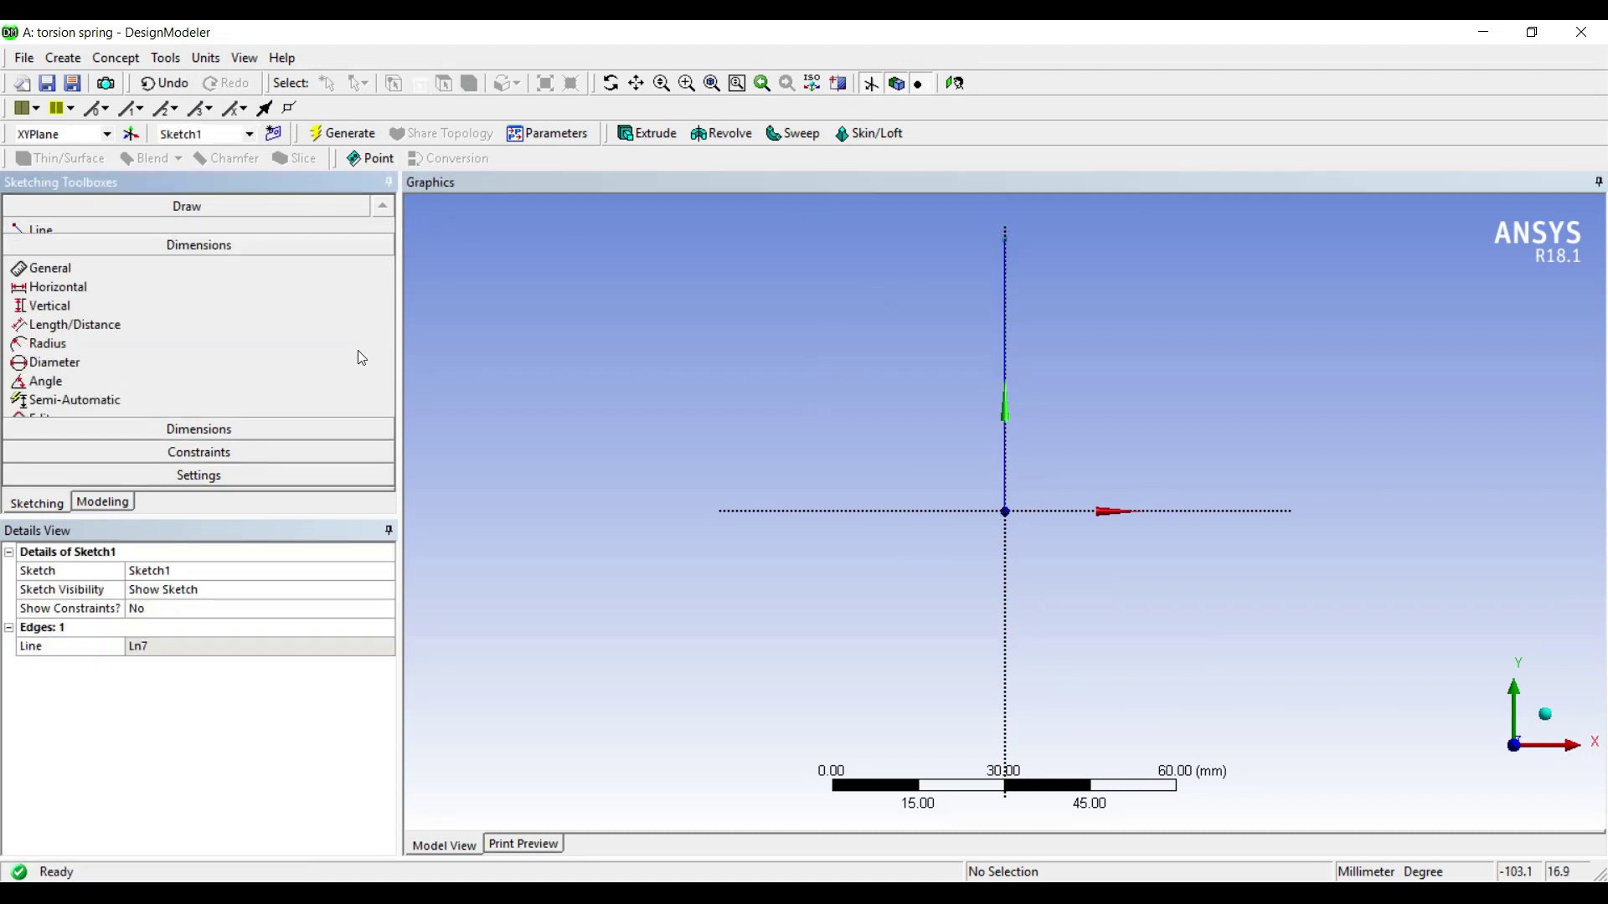
pyautogui.click(1004, 351)
pyautogui.click(909, 353)
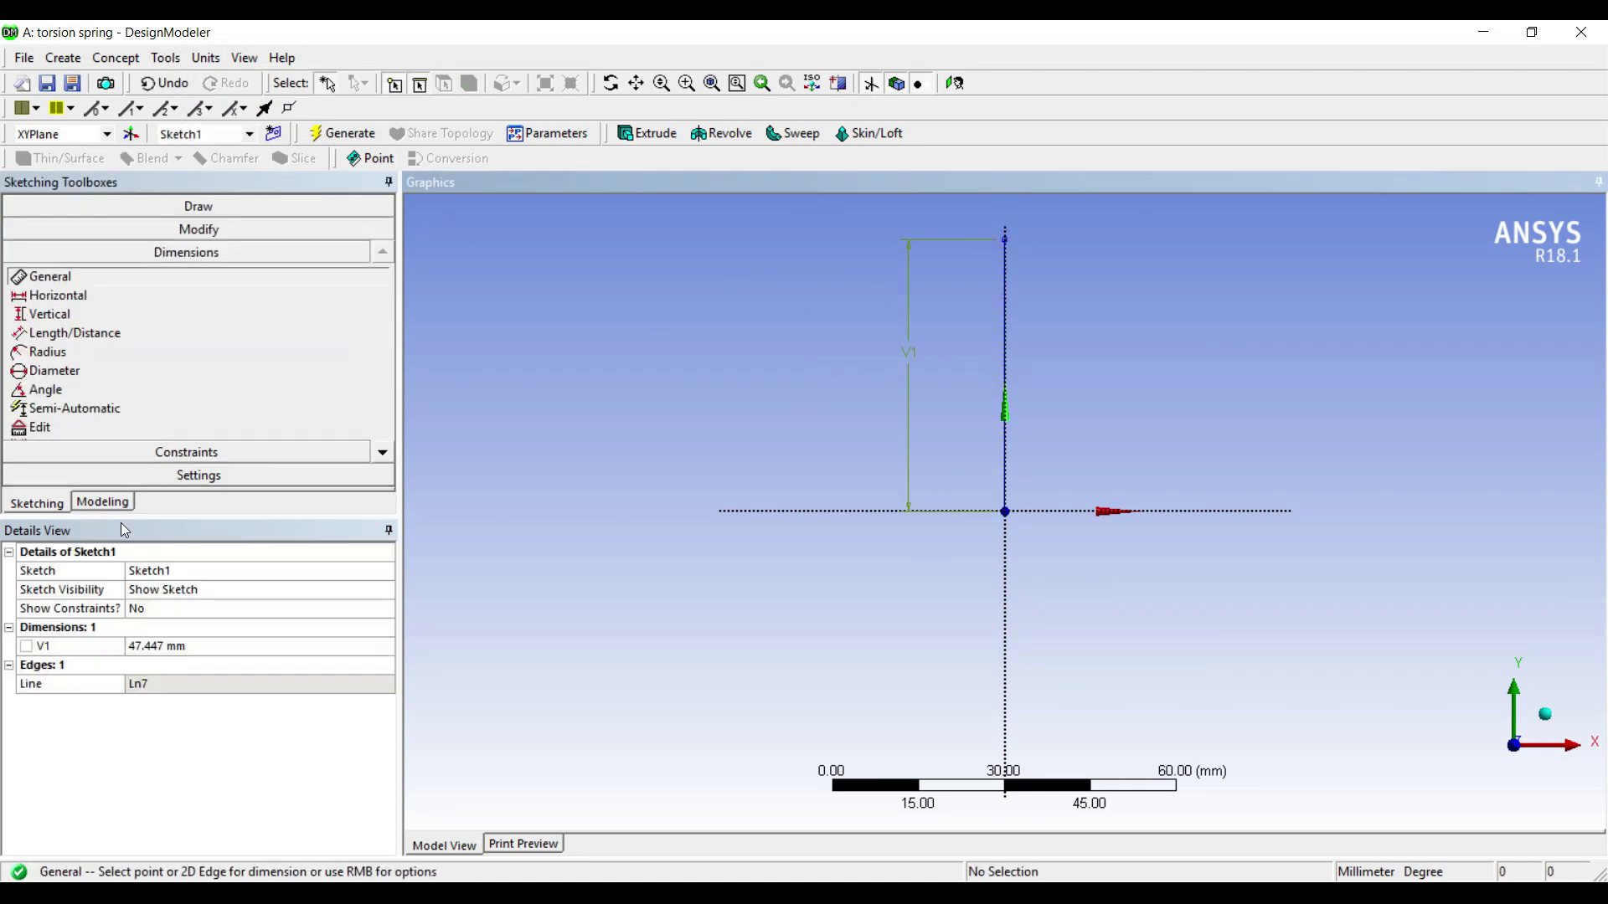
pyautogui.click(157, 646)
pyautogui.write('50')
pyautogui.press('Return')
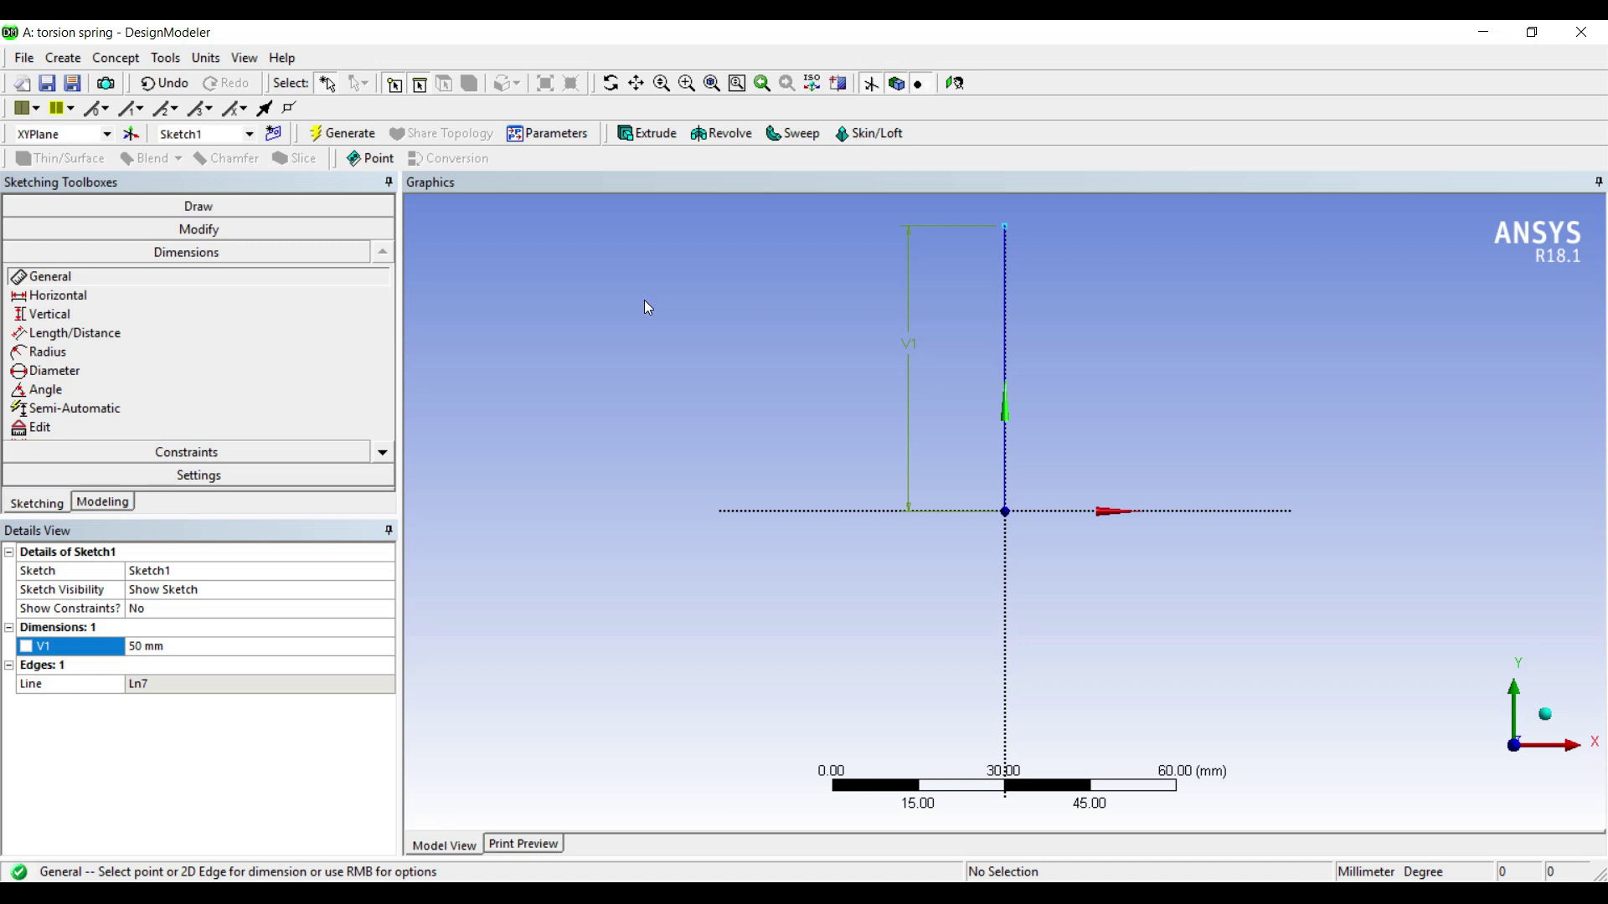
# - Start a second sketch on the XY plane and draw a circle about 6.8 mm in diameter, centred on the X axis about 9.3 mm from the origin
pyautogui.click(102, 502)
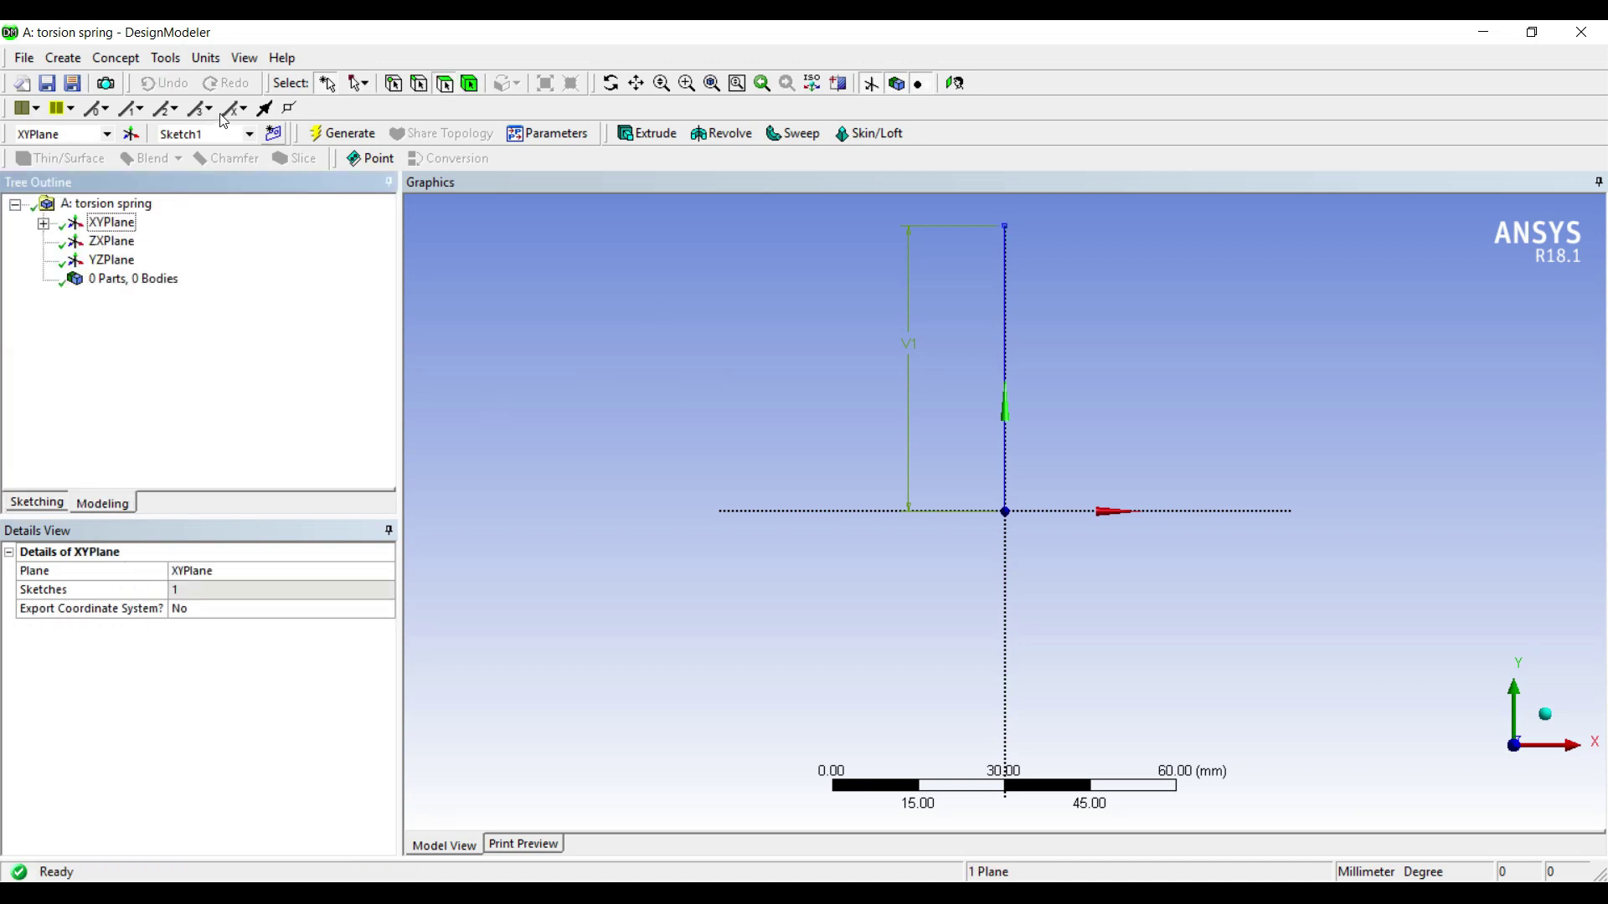
pyautogui.click(273, 133)
pyautogui.click(126, 259)
pyautogui.click(37, 502)
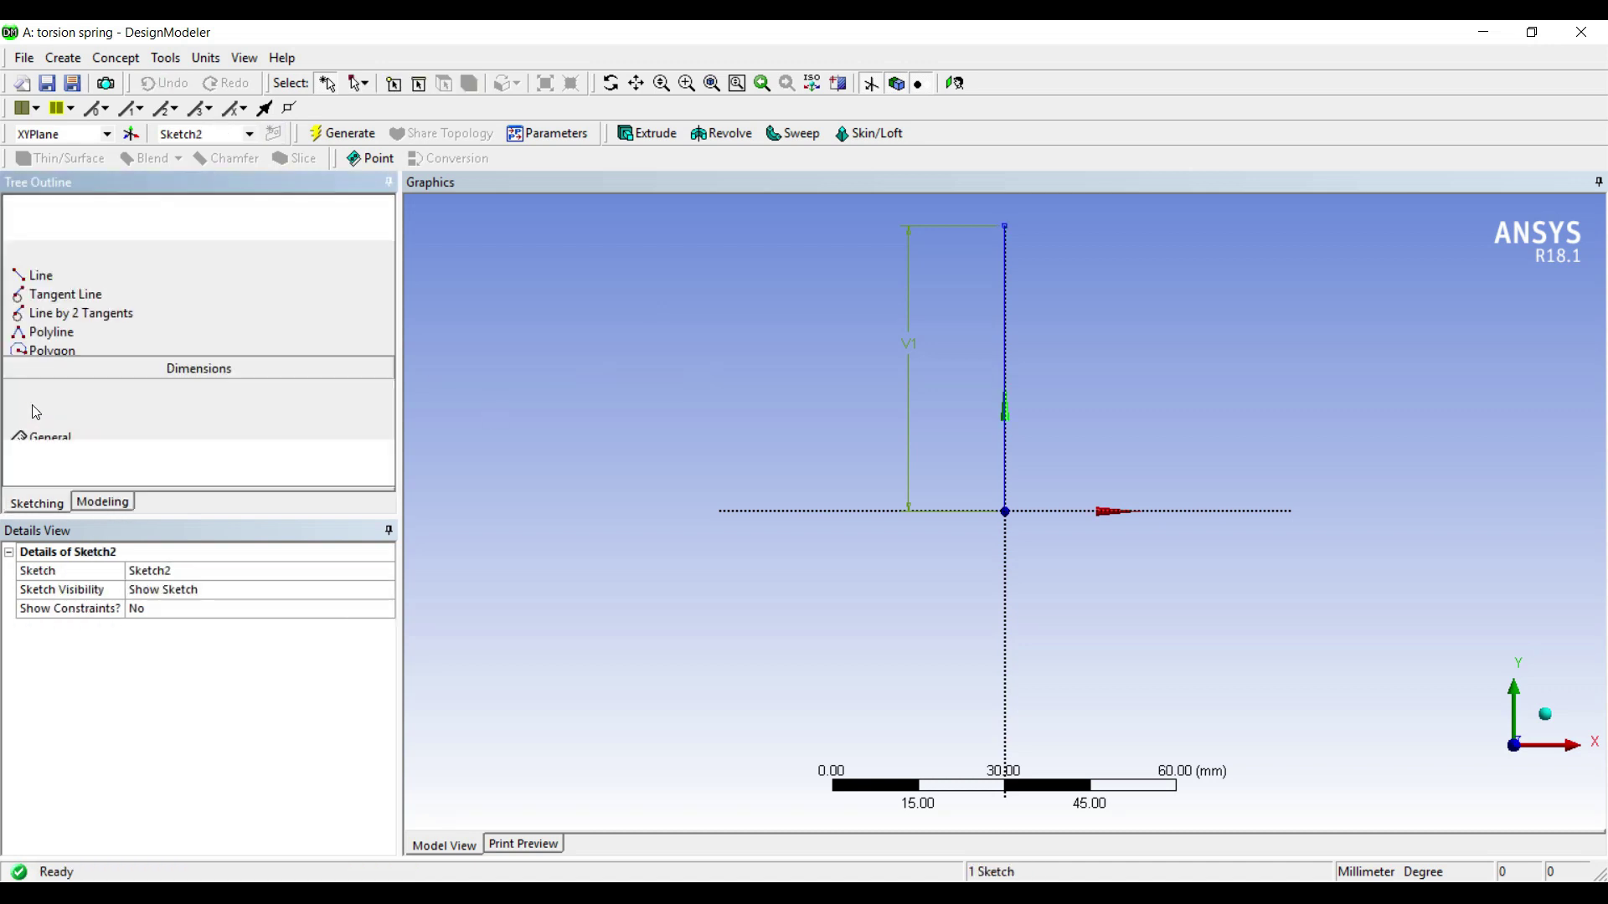
pyautogui.click(46, 381)
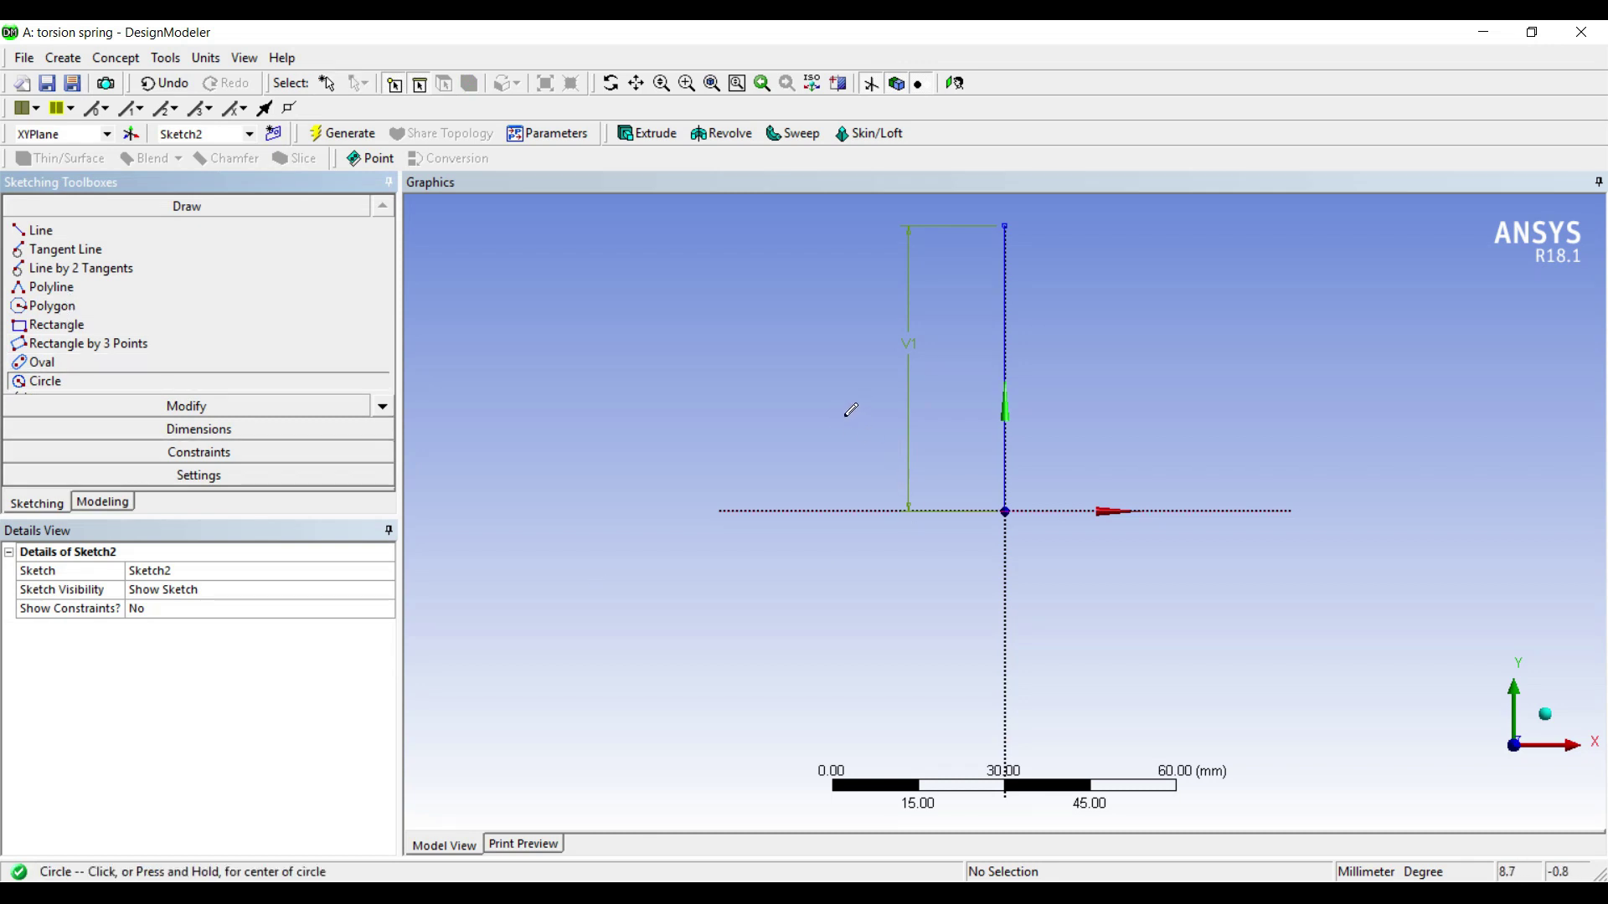
pyautogui.click(1058, 511)
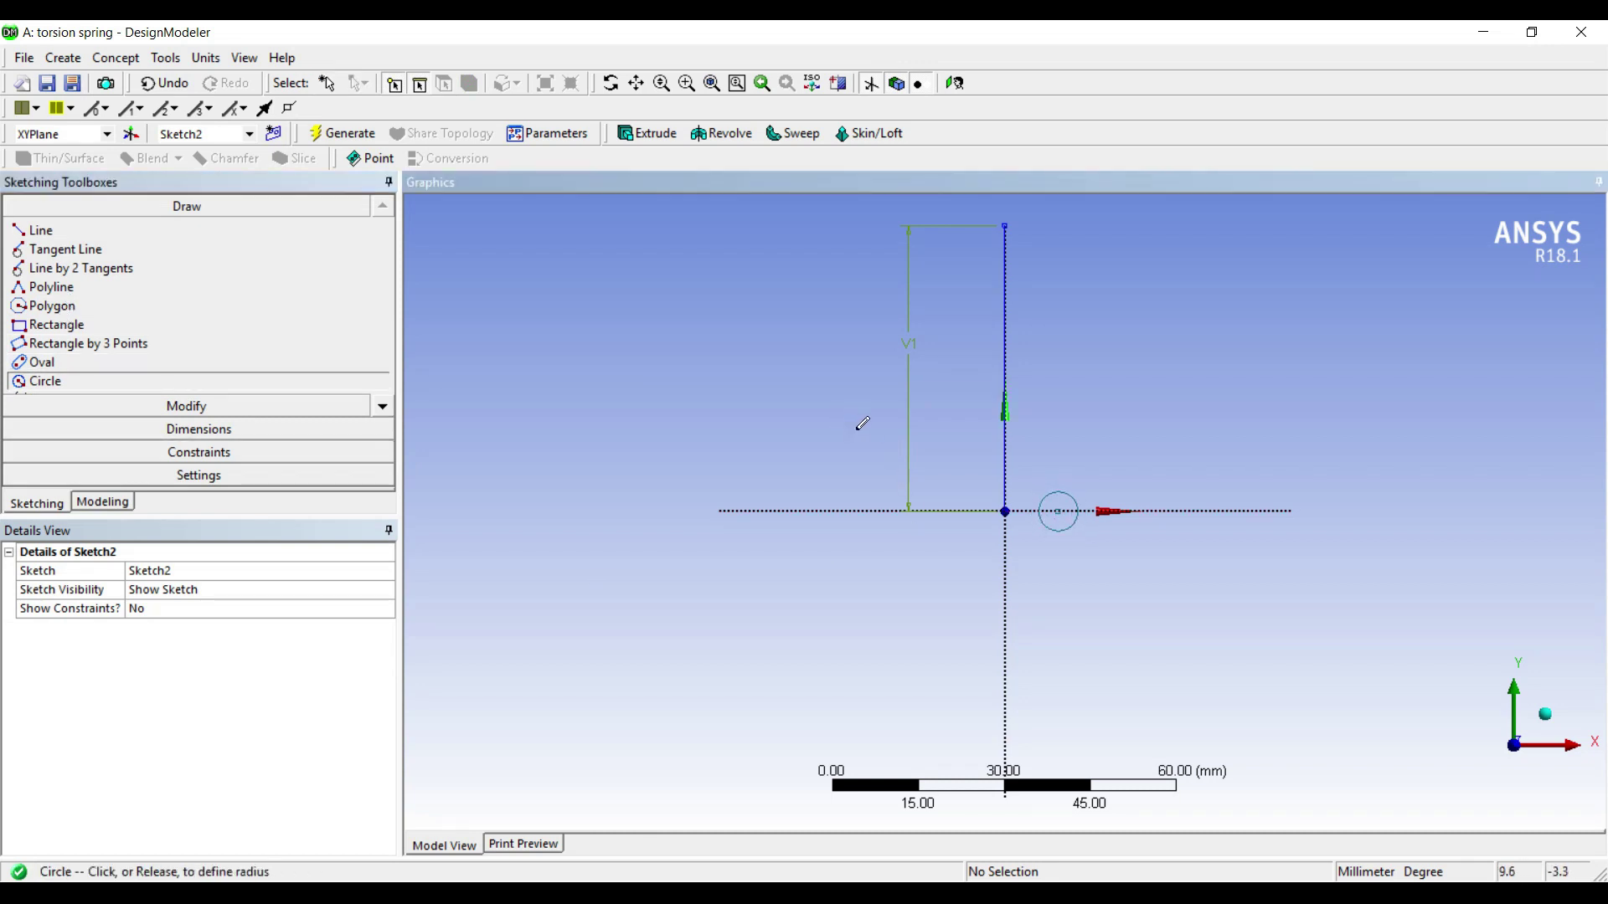
pyautogui.click(1060, 530)
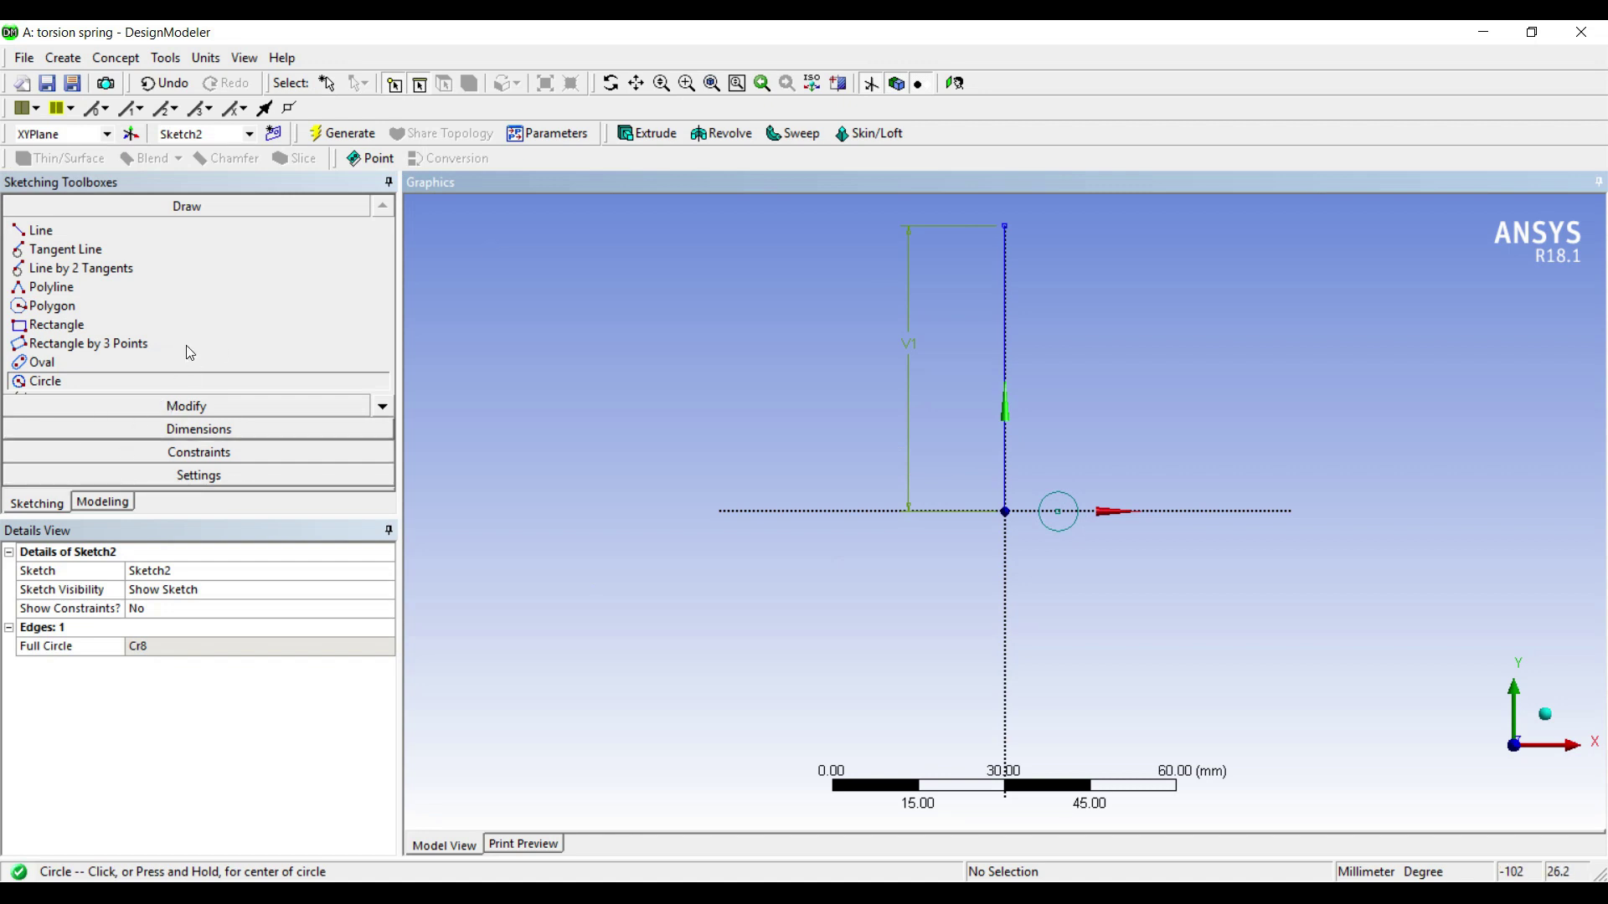
# - Dimension the circle's diameter and the distance from the origin to its centre
pyautogui.click(199, 429)
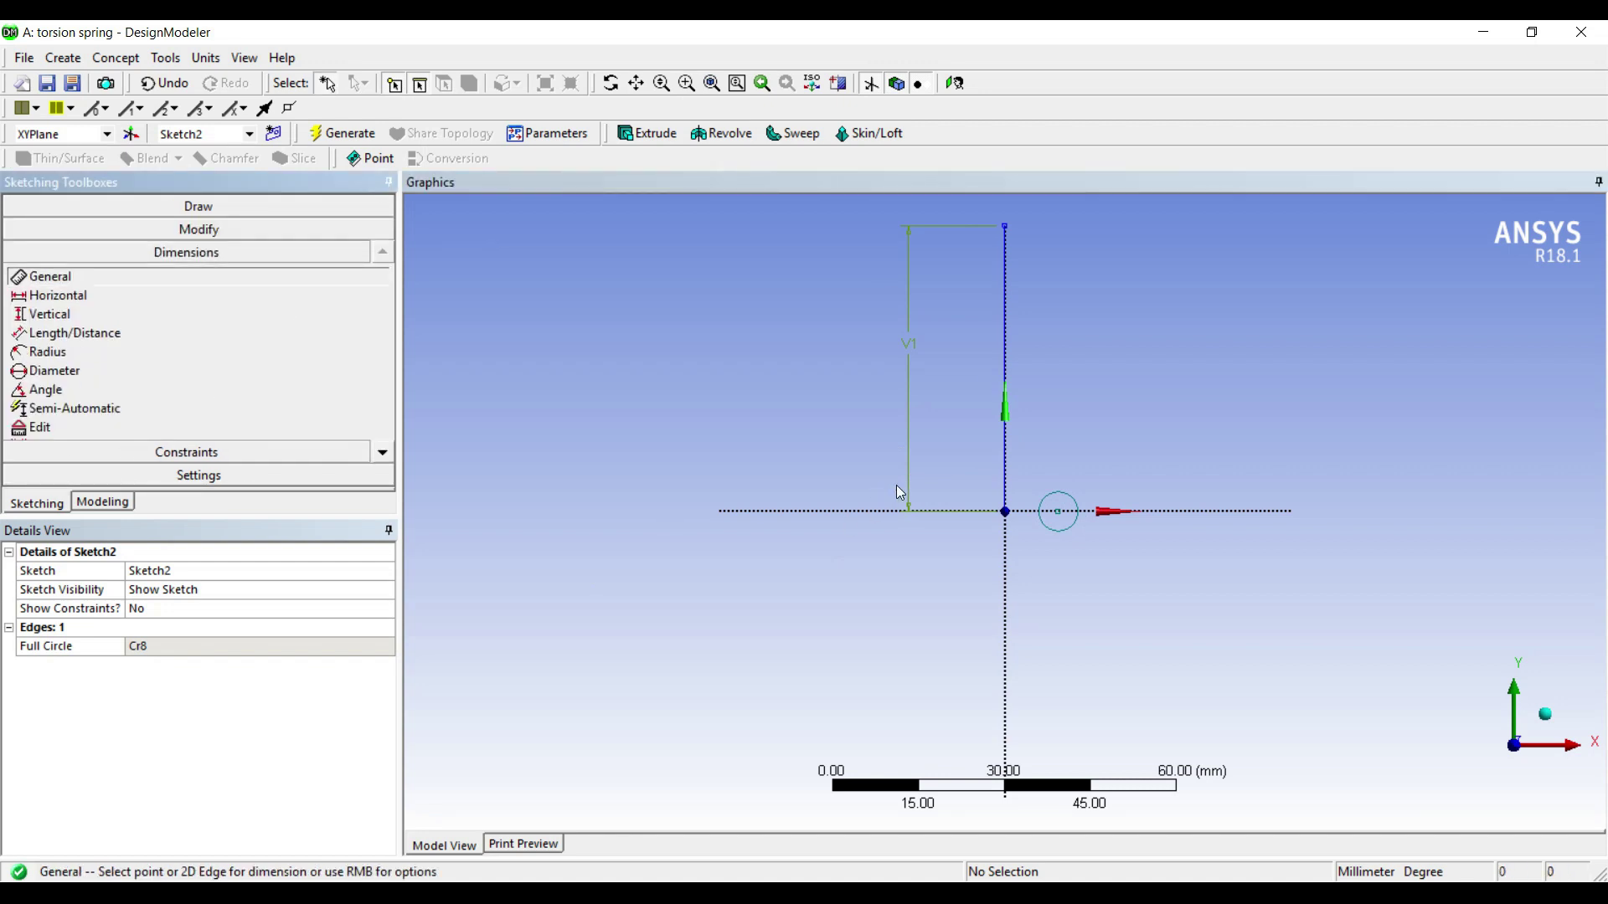
pyautogui.click(1040, 520)
pyautogui.click(1252, 653)
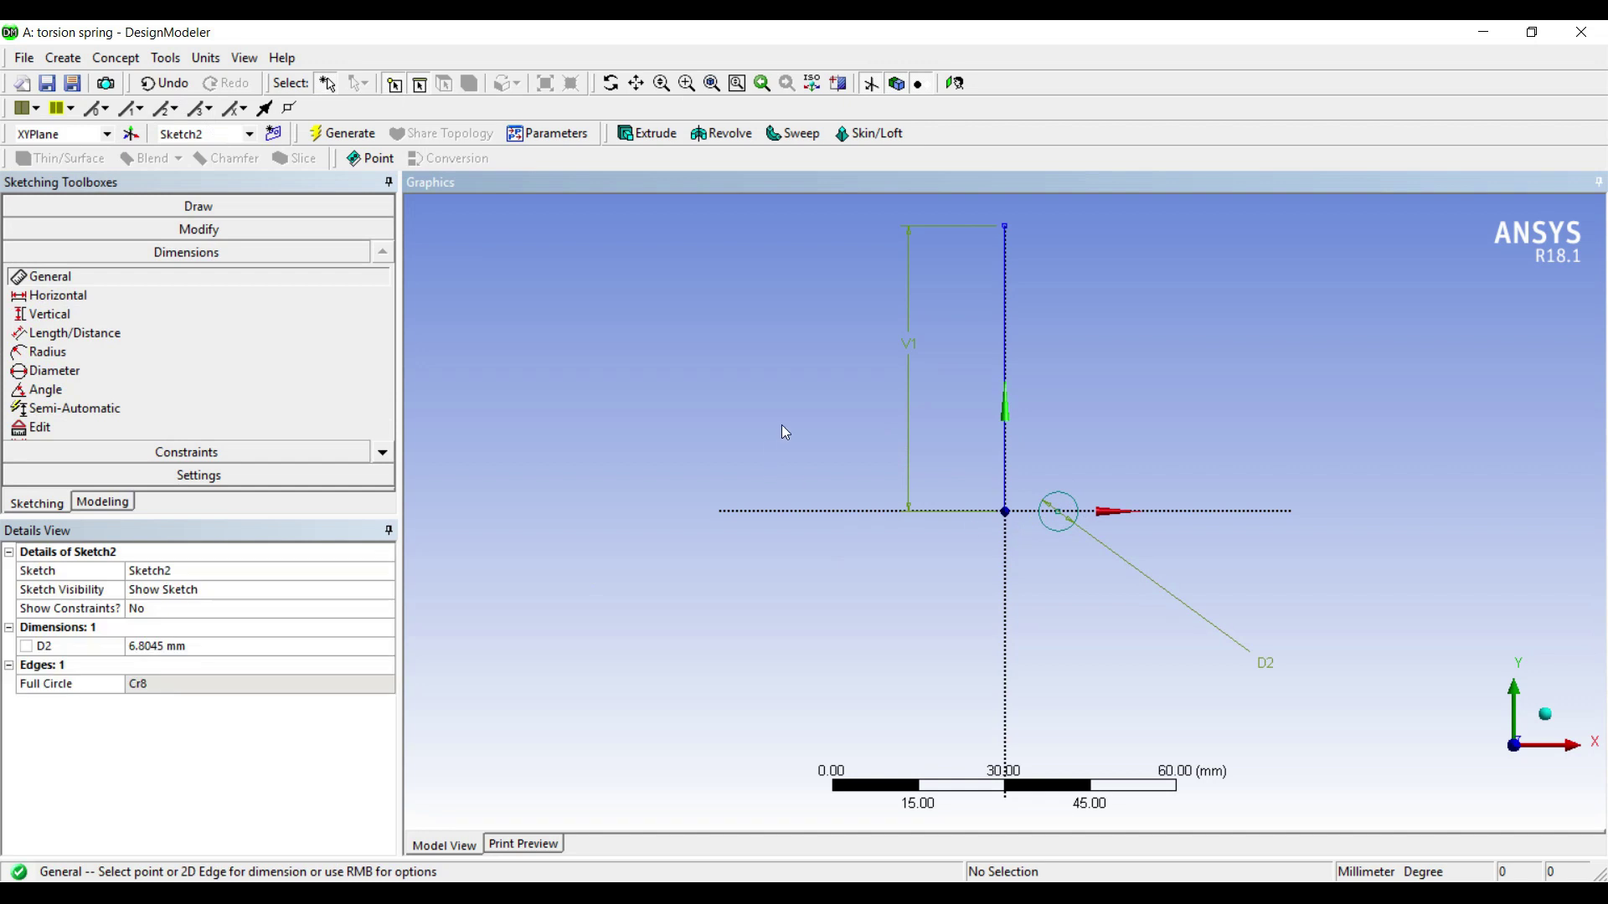
pyautogui.click(827, 415)
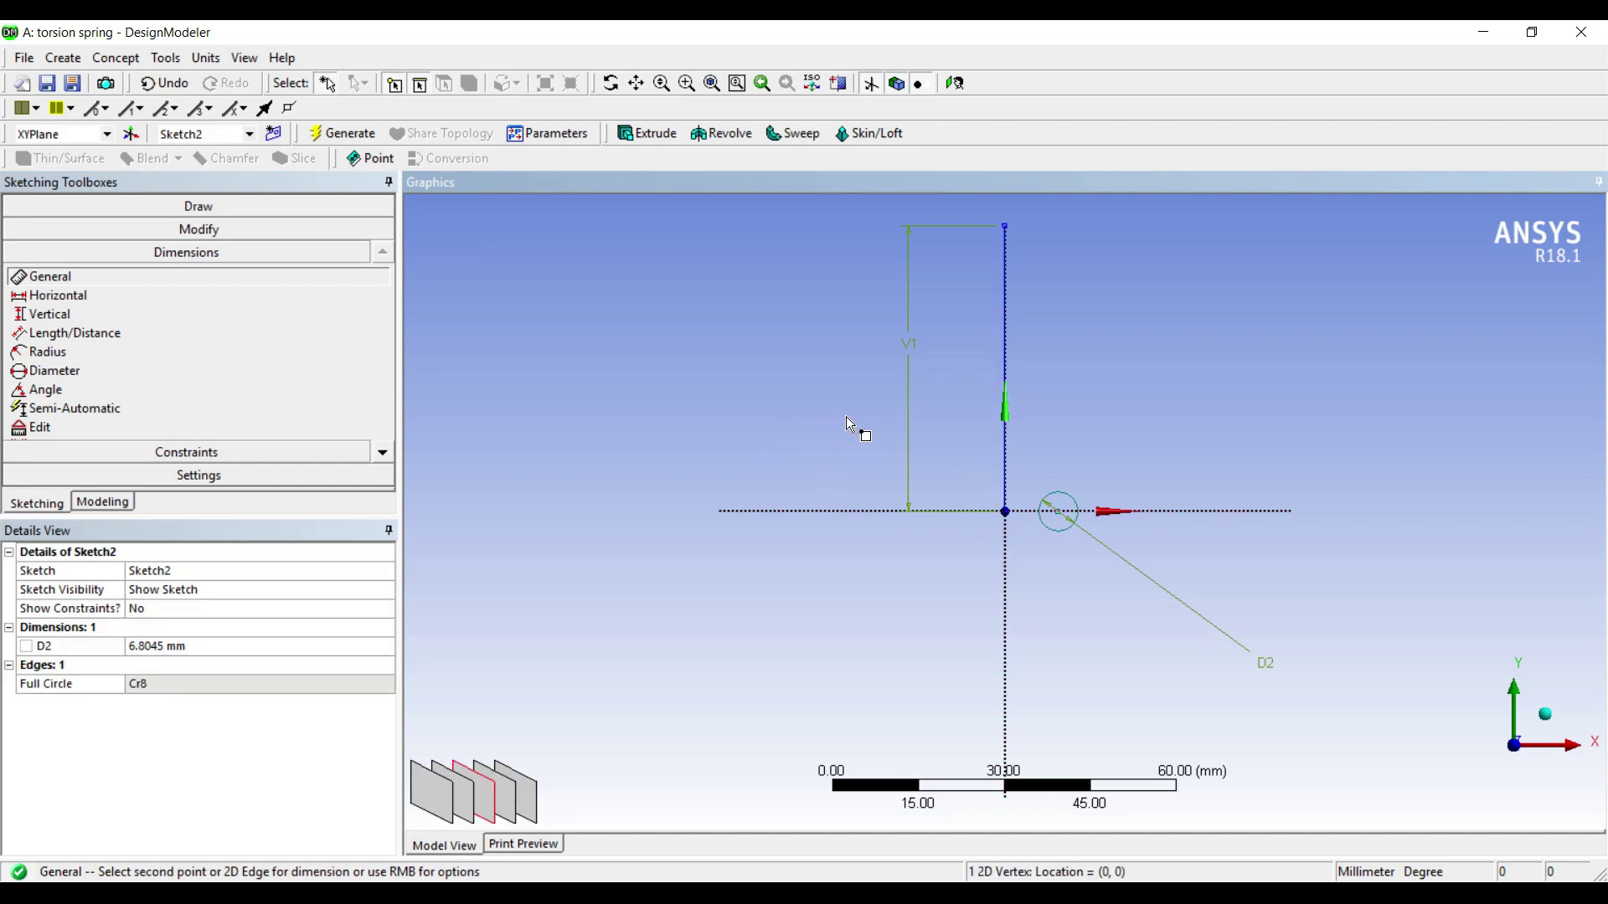
pyautogui.click(845, 415)
pyautogui.click(823, 483)
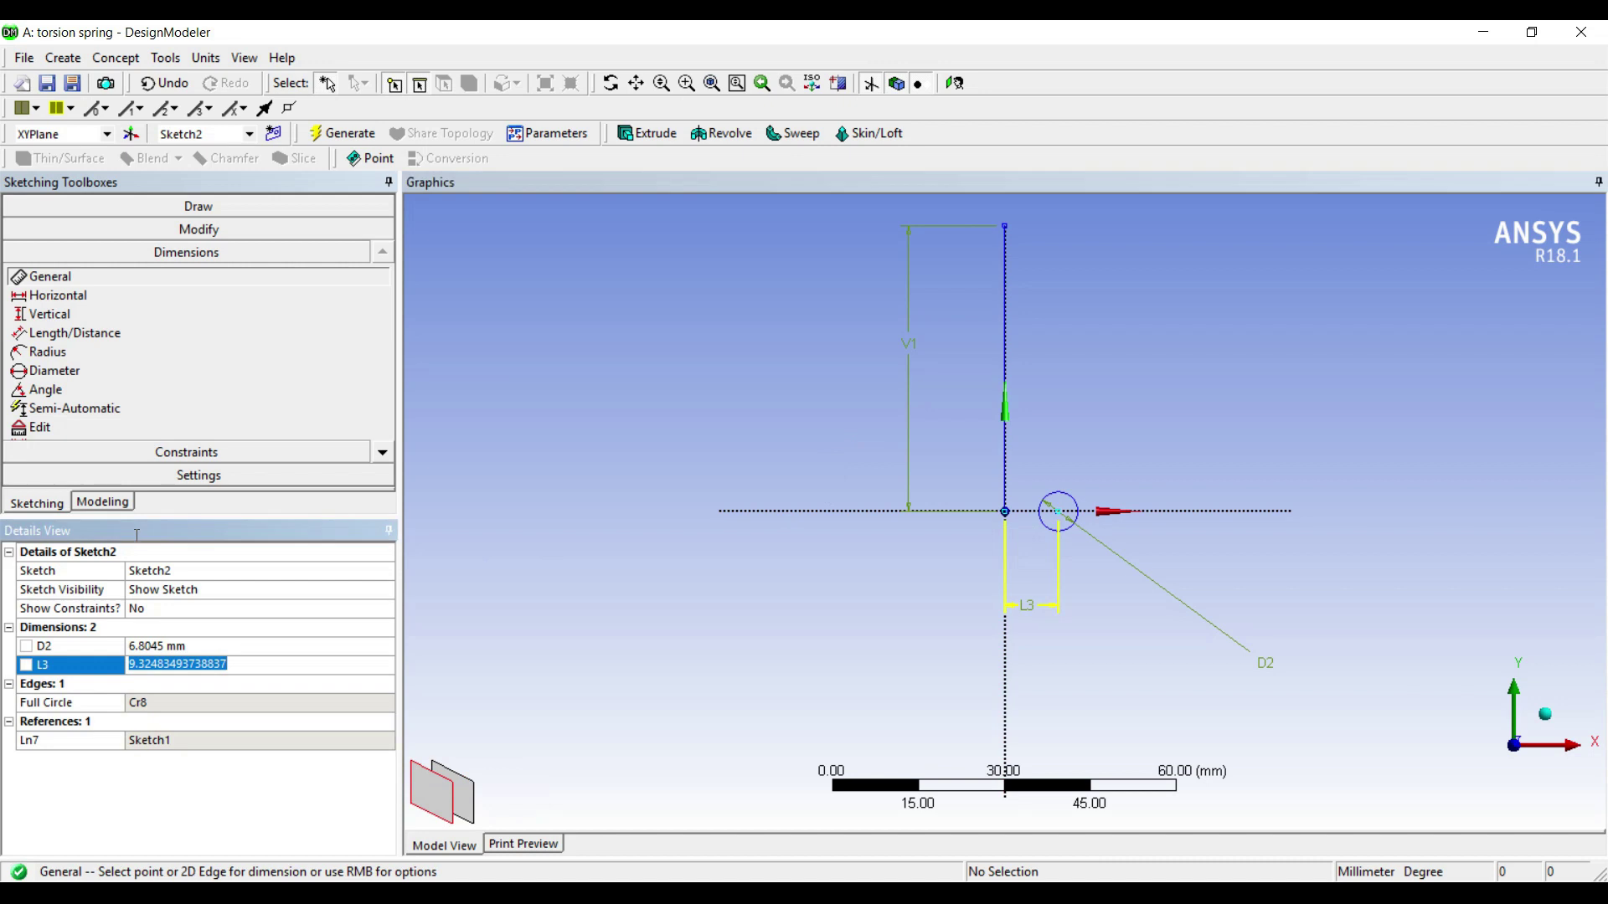
# - Set the circle's centre distance from the origin to 6 mm and its diameter to 3 mm
pyautogui.write('6')
pyautogui.press('Return')
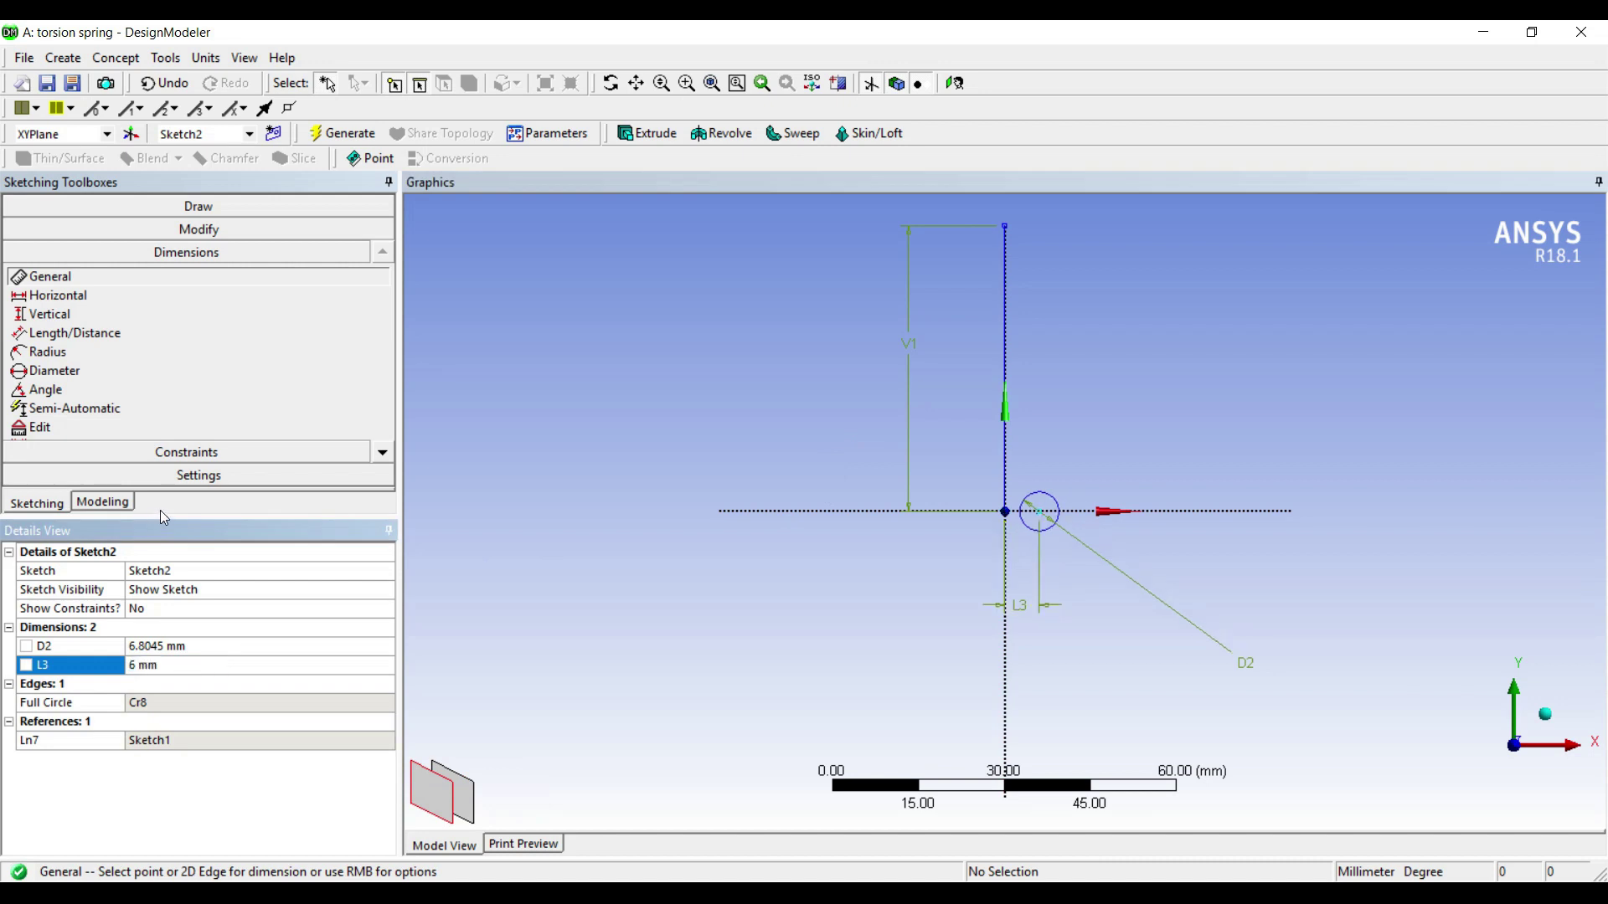
pyautogui.click(191, 646)
pyautogui.write('3')
pyautogui.press('Return')
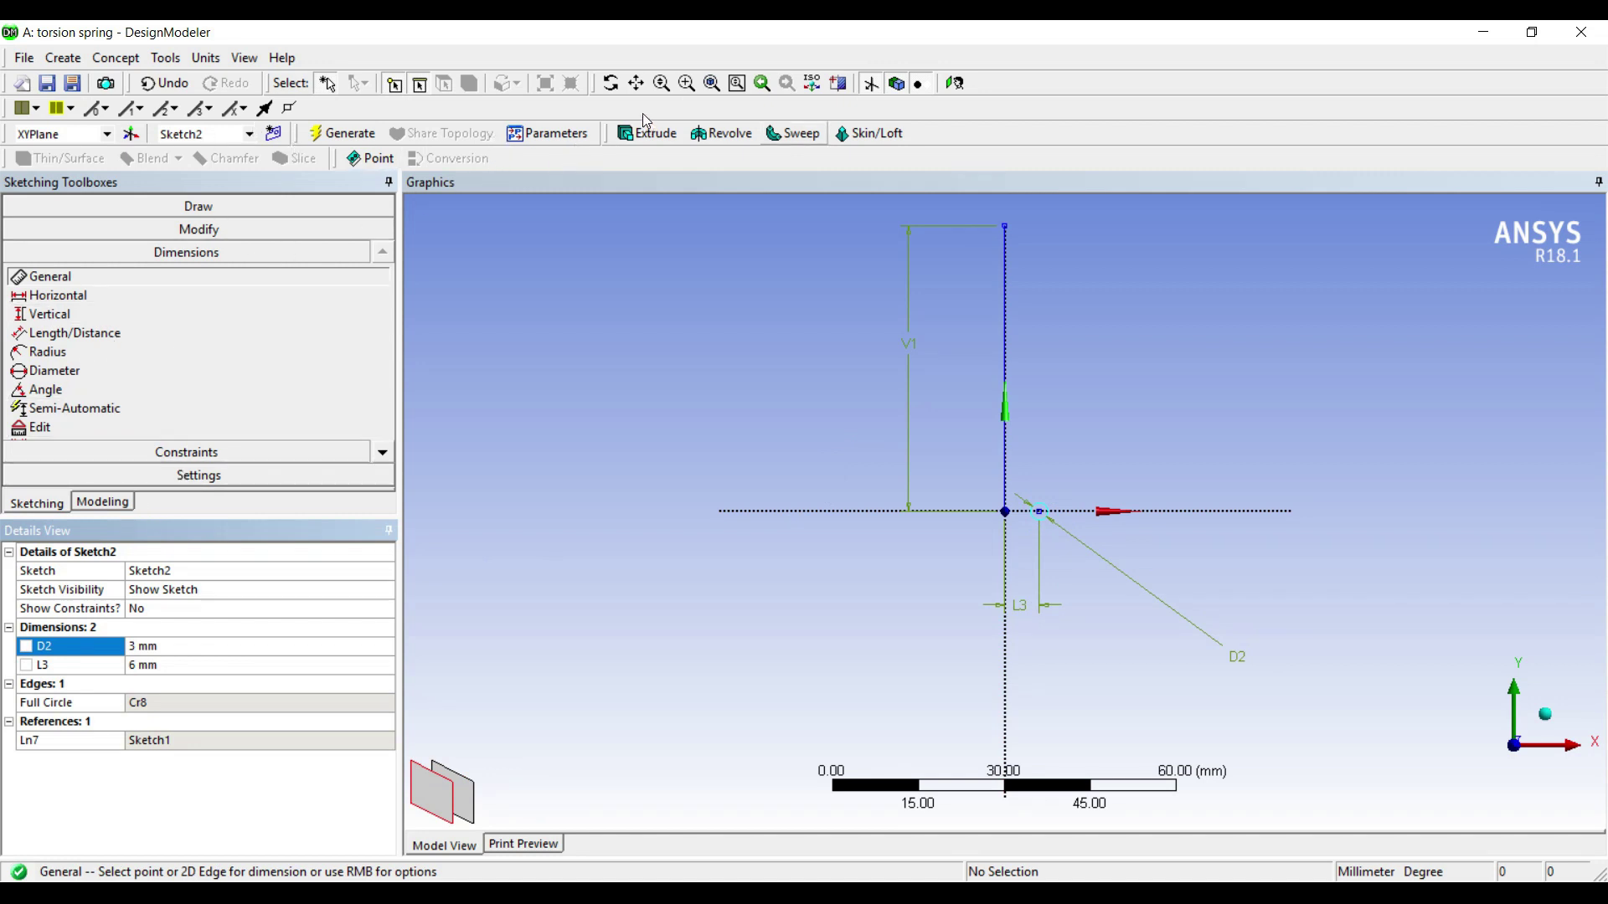
# - Start a Sweep with the circle sketch as its profile and the vertical line as its path
pyautogui.click(792, 134)
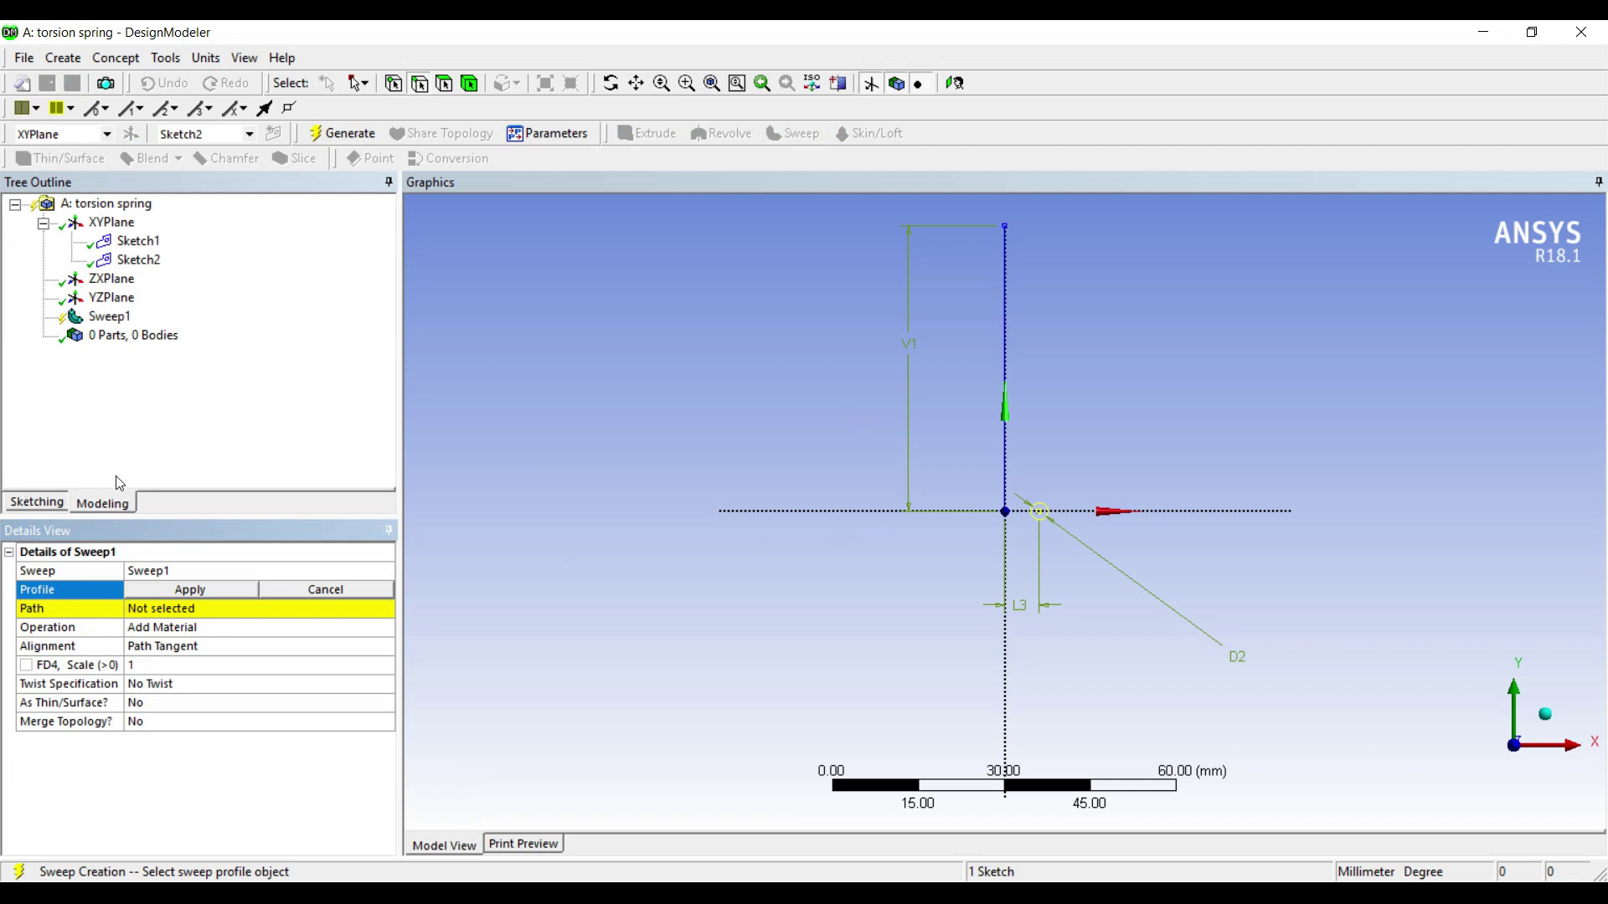
pyautogui.click(190, 590)
pyautogui.click(1005, 280)
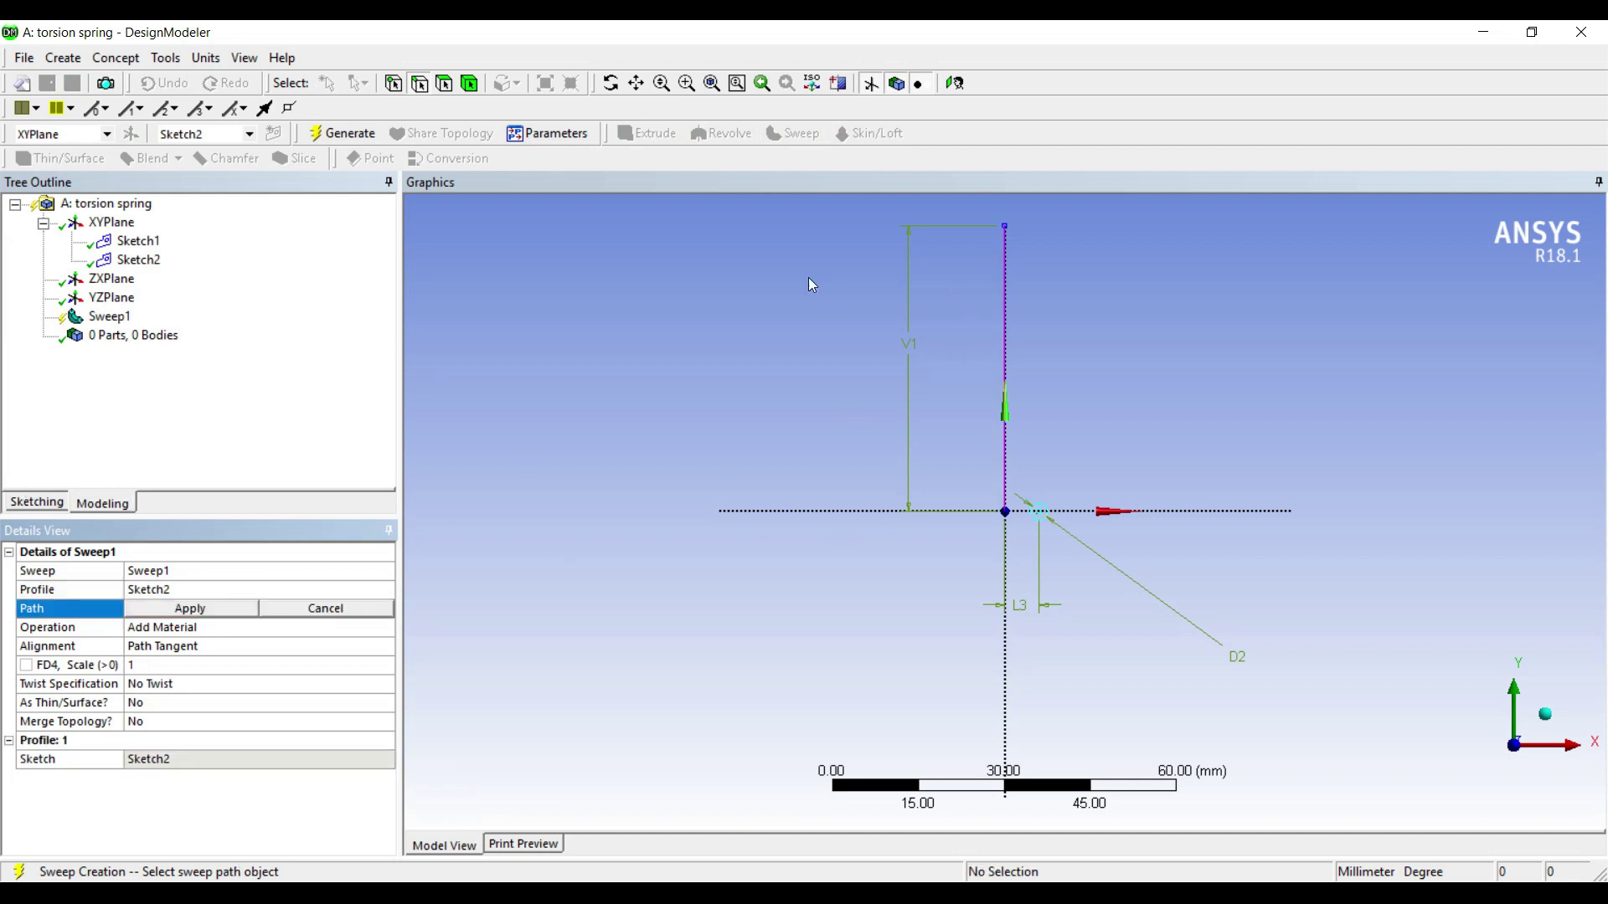
pyautogui.click(213, 610)
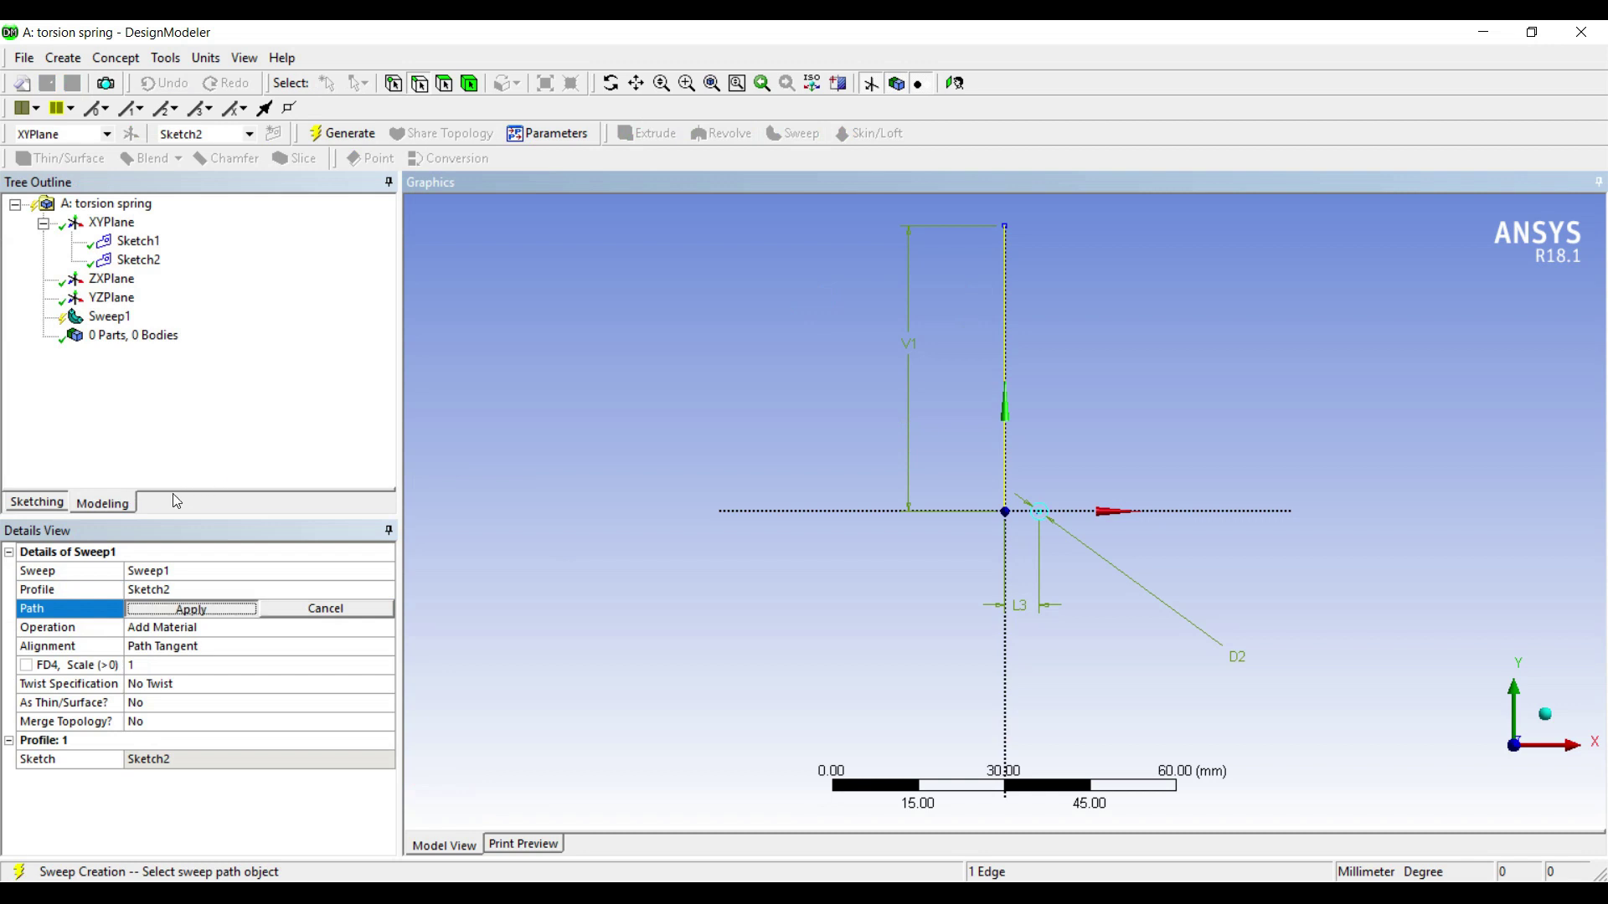
# - Set the sweep's twist specification to Turns with 20 turns and generate the spring coil
pyautogui.click(187, 684)
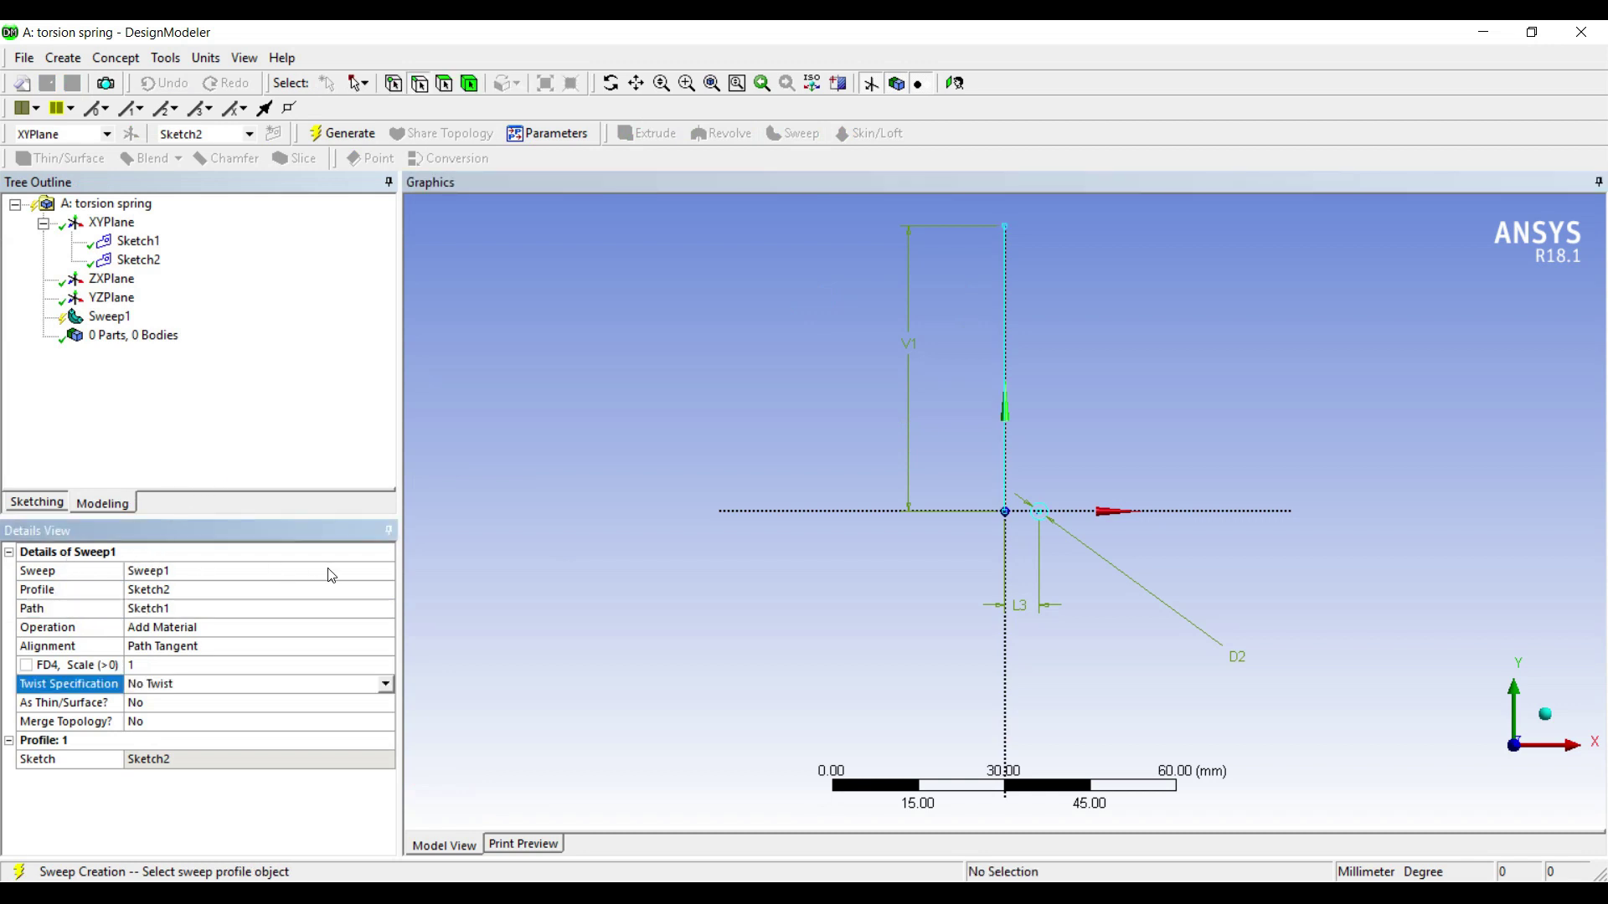
pyautogui.click(385, 684)
pyautogui.click(242, 726)
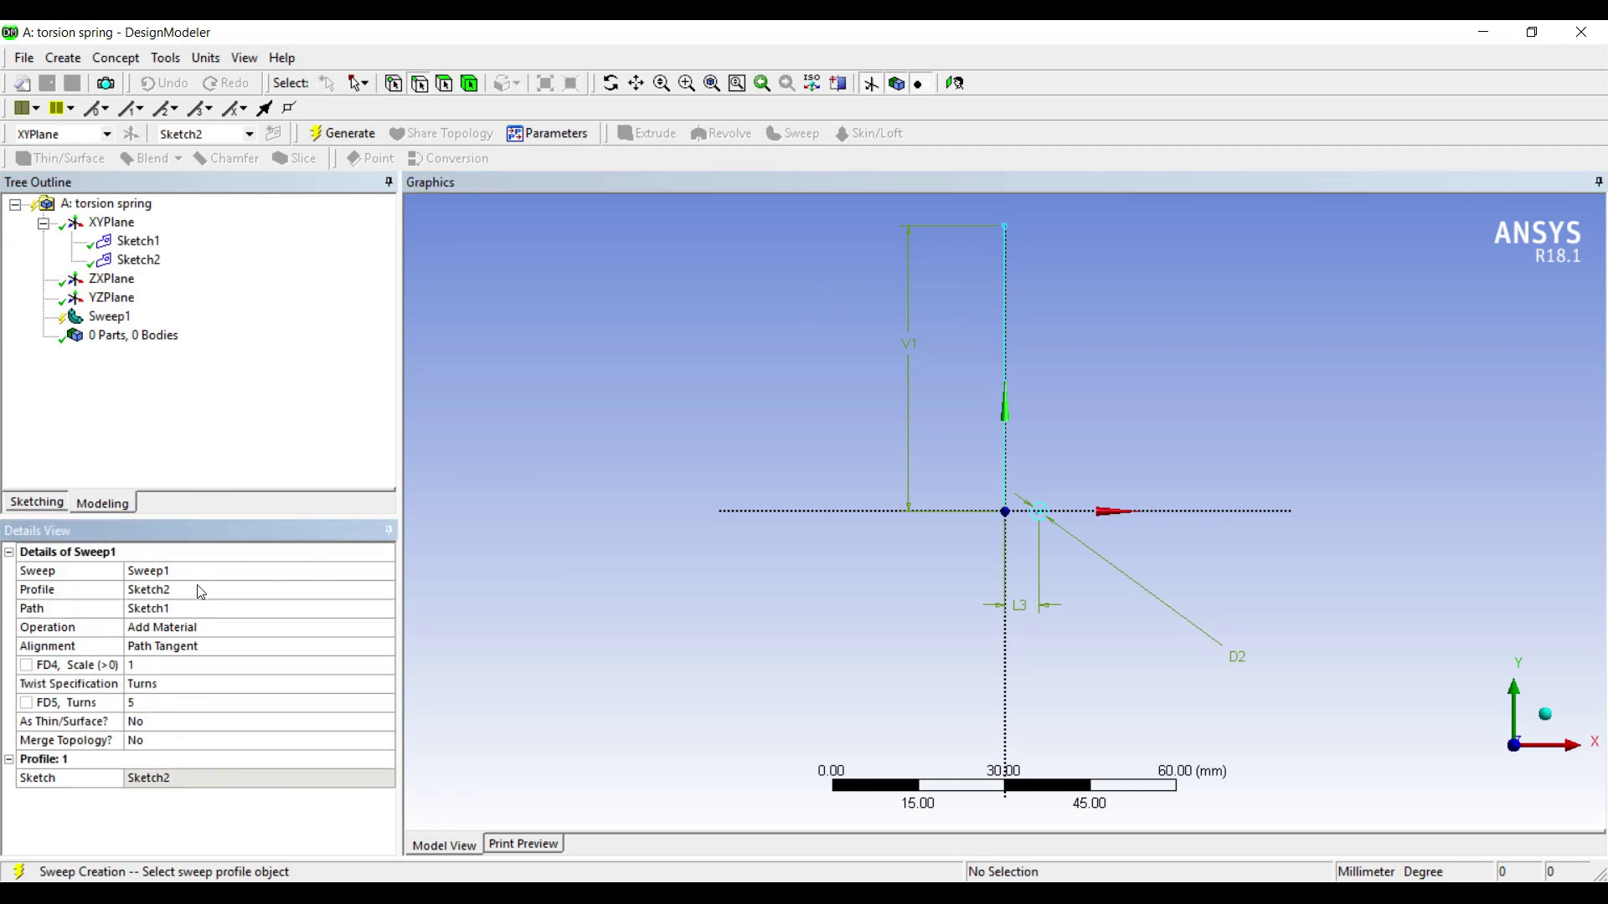
pyautogui.press('Tab')
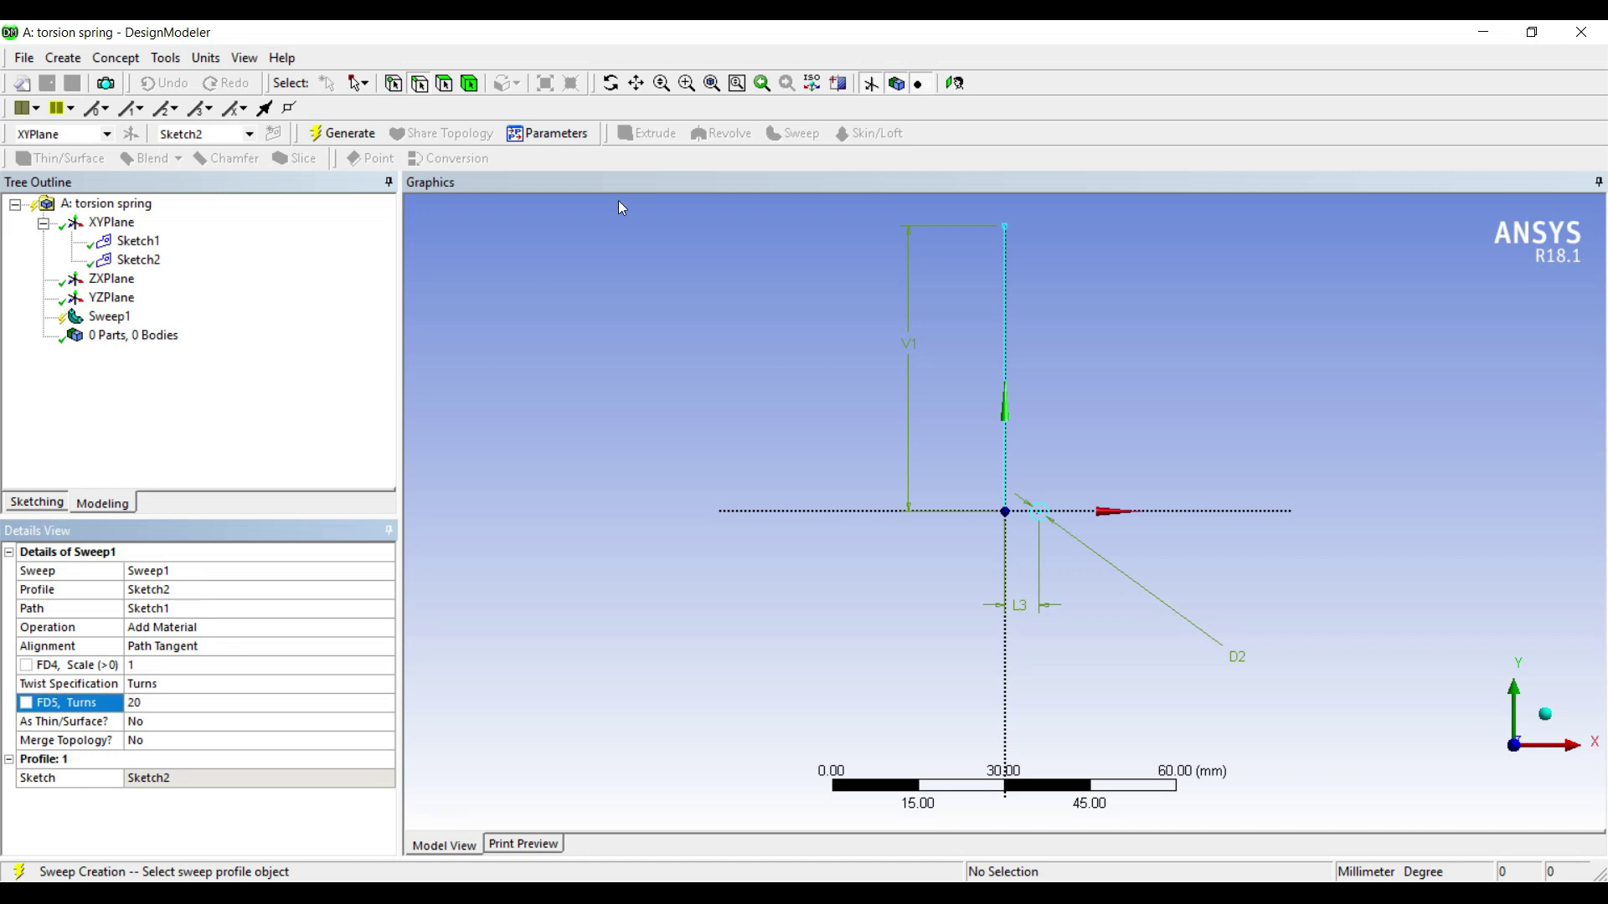
pyautogui.click(341, 133)
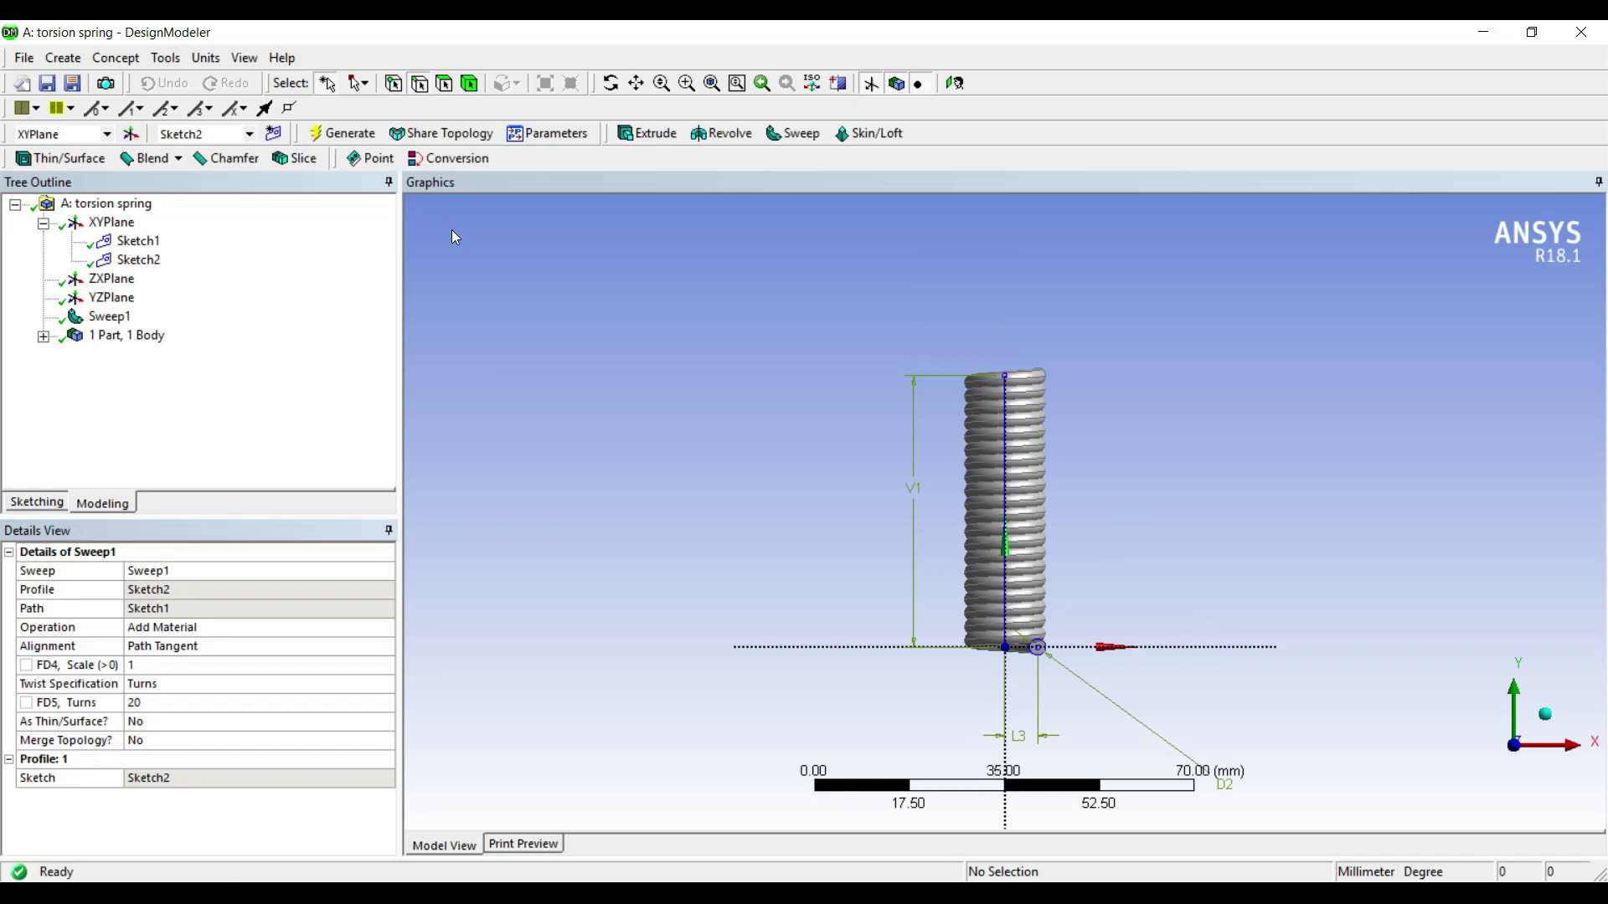
pyautogui.moveTo(843, 383)
pyautogui.mouseDown(button='middle')
pyautogui.moveTo(811, 509)
pyautogui.moveTo(825, 390)
pyautogui.mouseUp(button='middle')
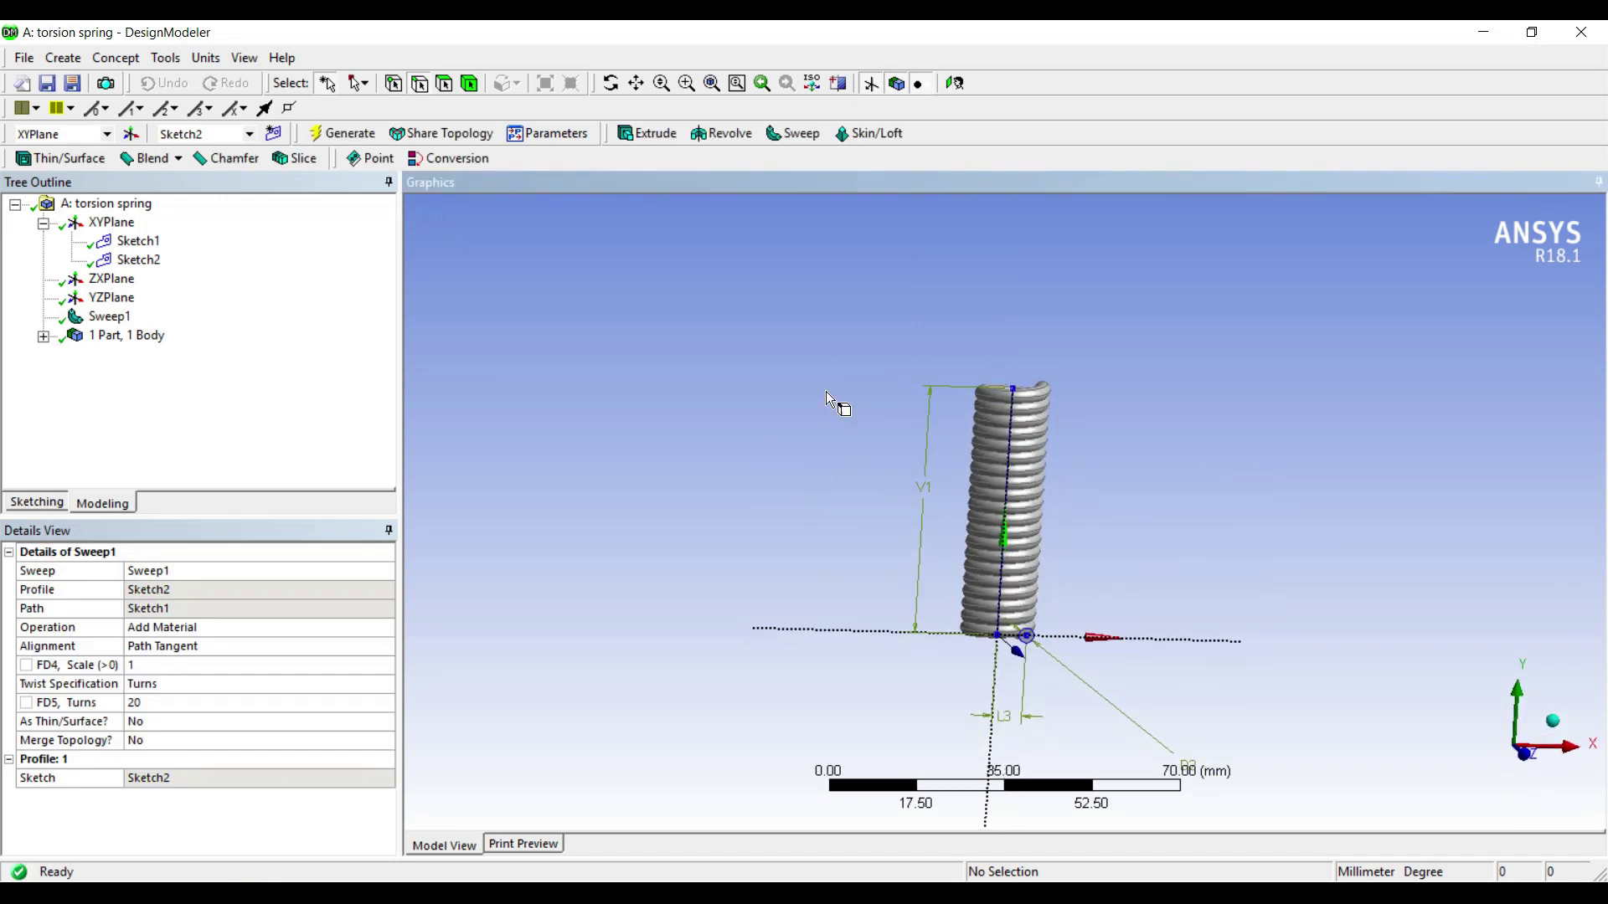
pyautogui.scroll(3, 822, 394)
pyautogui.moveTo(811, 535); pyautogui.dragTo(800, 614, button='middle')
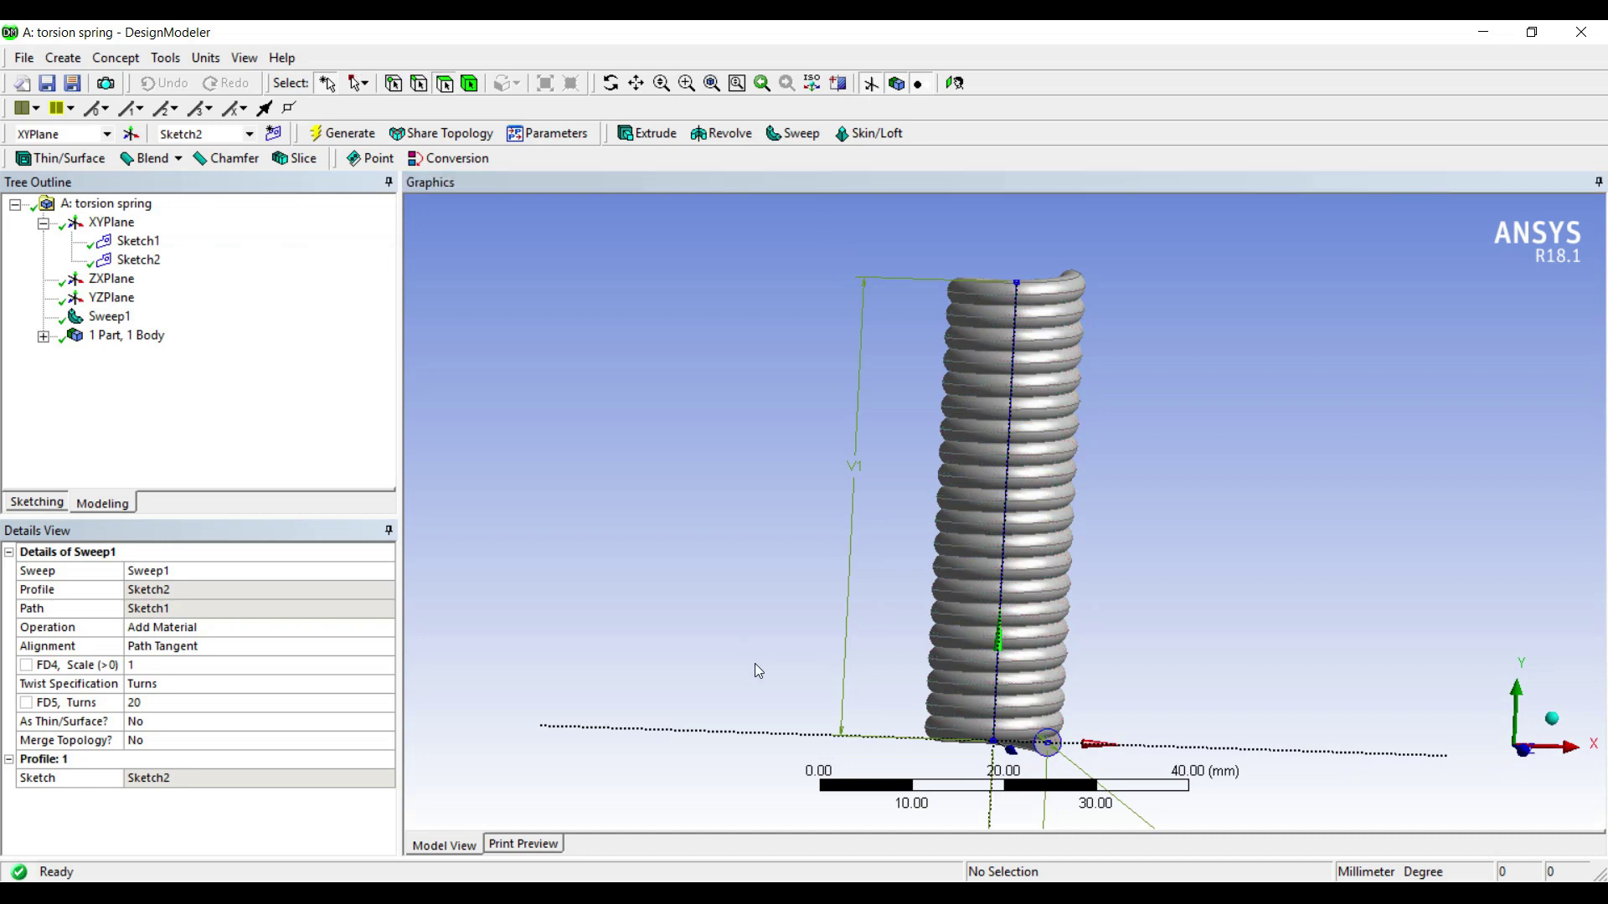
# - Create a new plane from the flat end face at the base of the spring coil and generate it
pyautogui.click(840, 603)
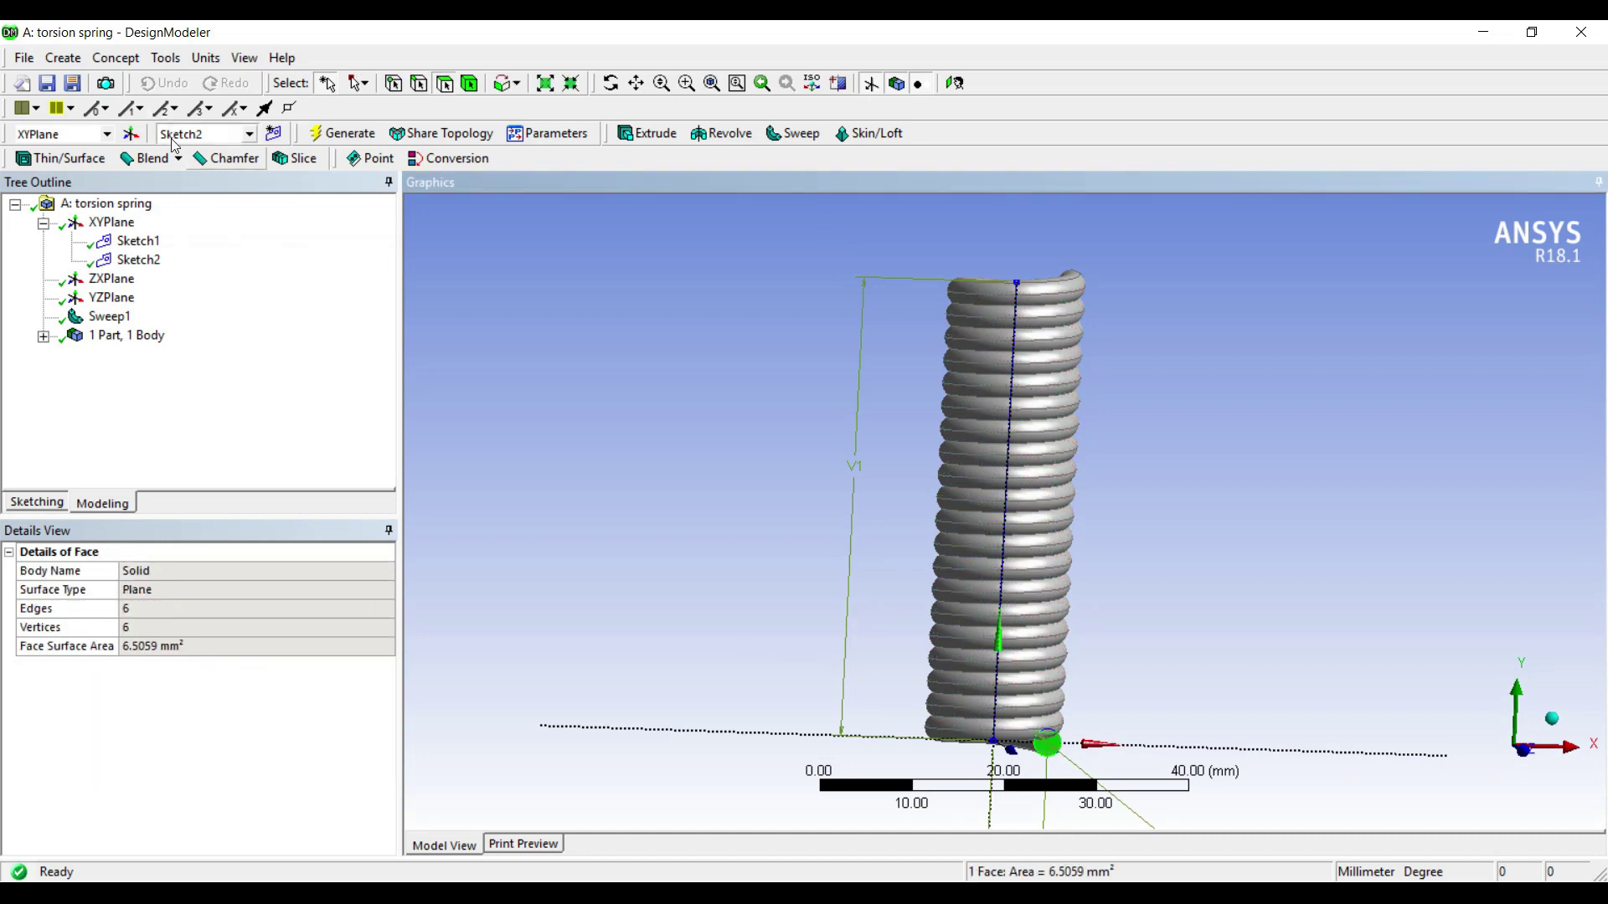
pyautogui.click(130, 133)
pyautogui.click(339, 133)
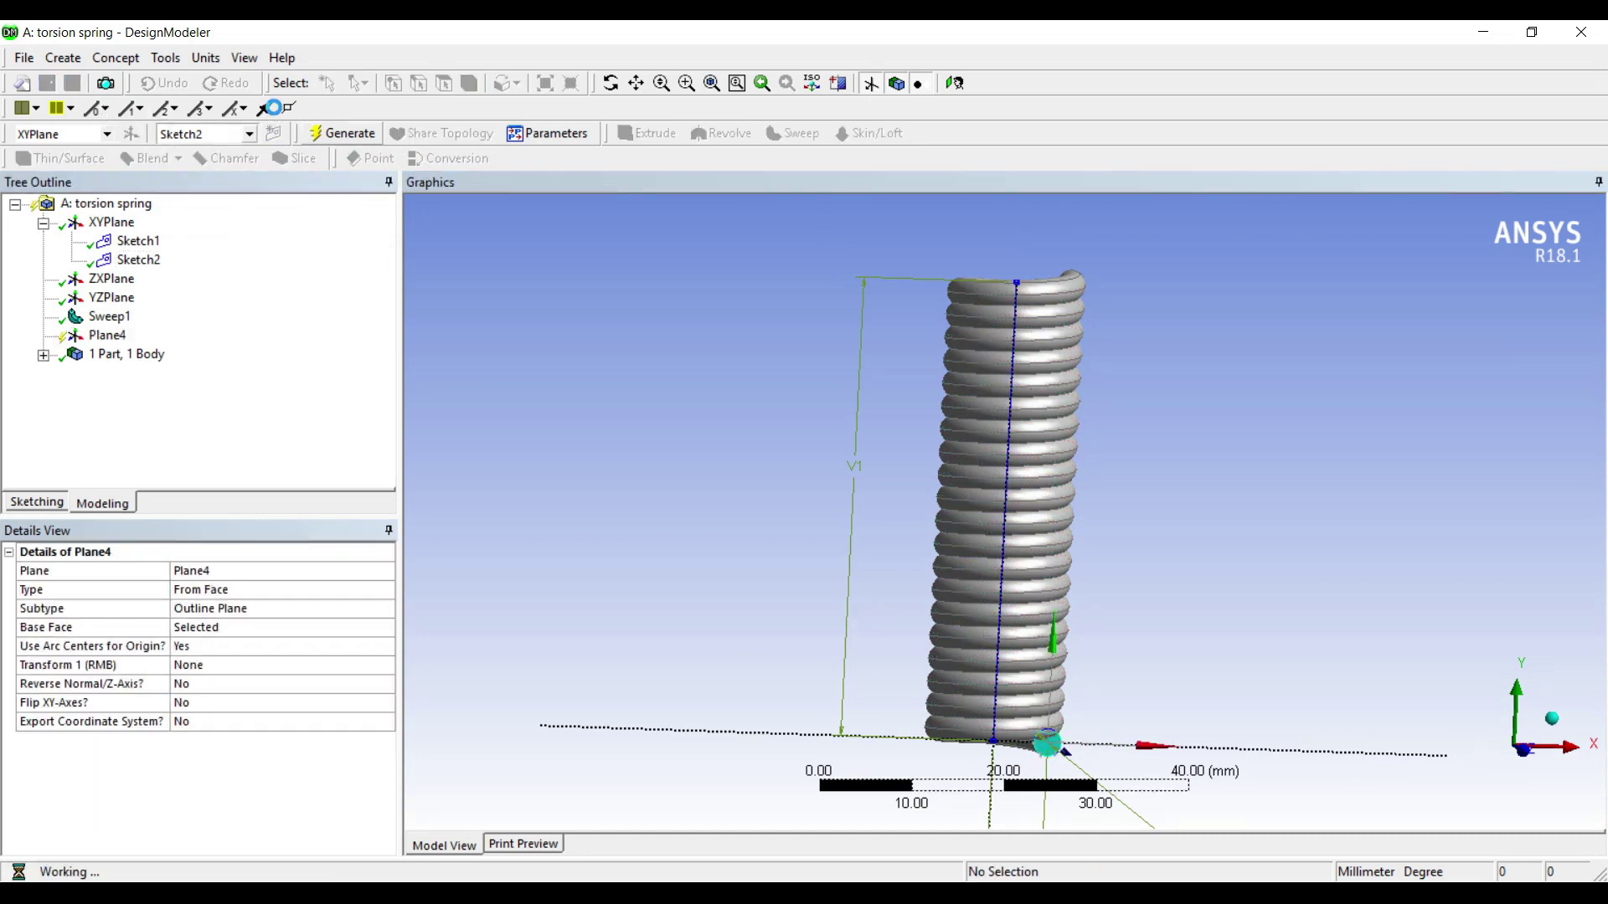
# - Sketch a circle on the new plane, centred on the plane's origin and larger than the coil's wire section
pyautogui.click(765, 86)
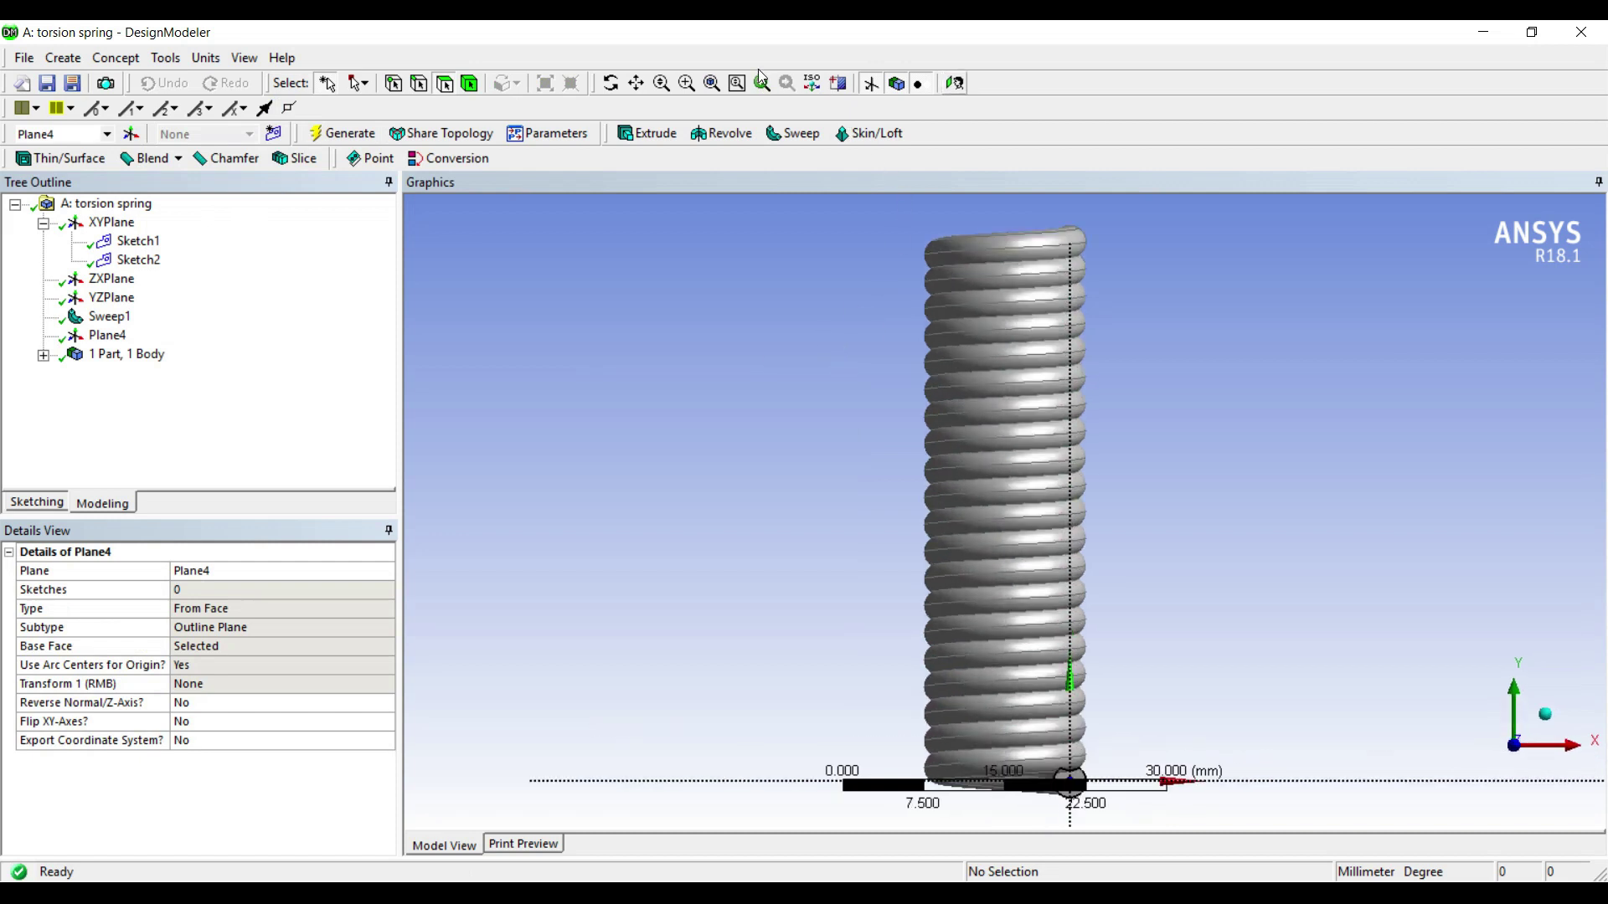
pyautogui.click(36, 503)
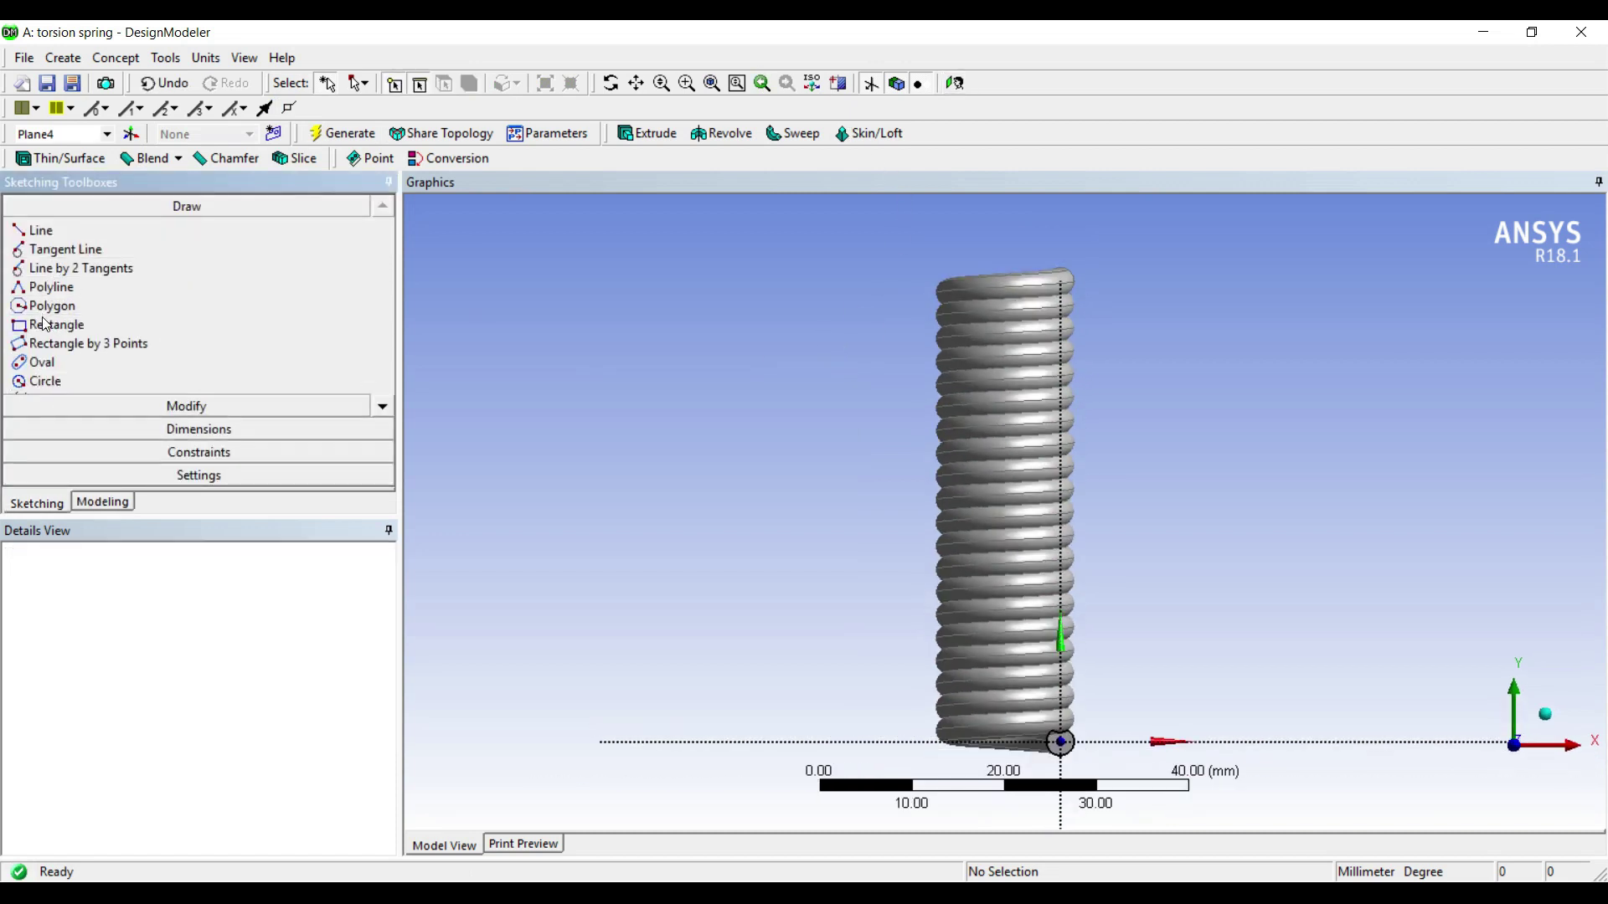
pyautogui.click(46, 381)
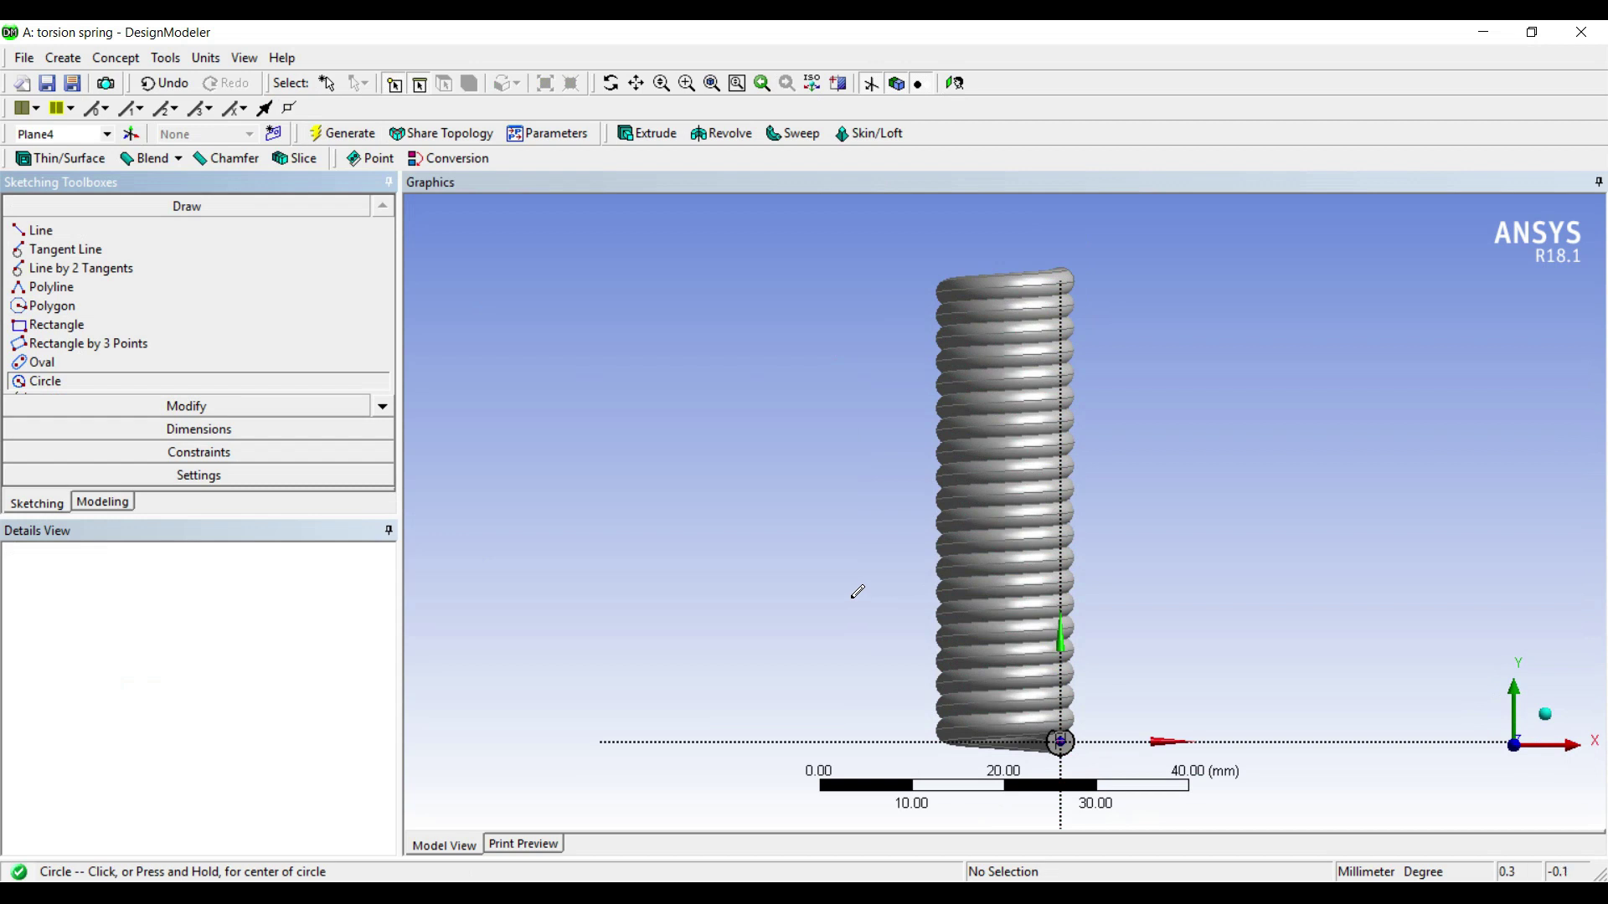
pyautogui.click(1060, 742)
pyautogui.click(883, 617)
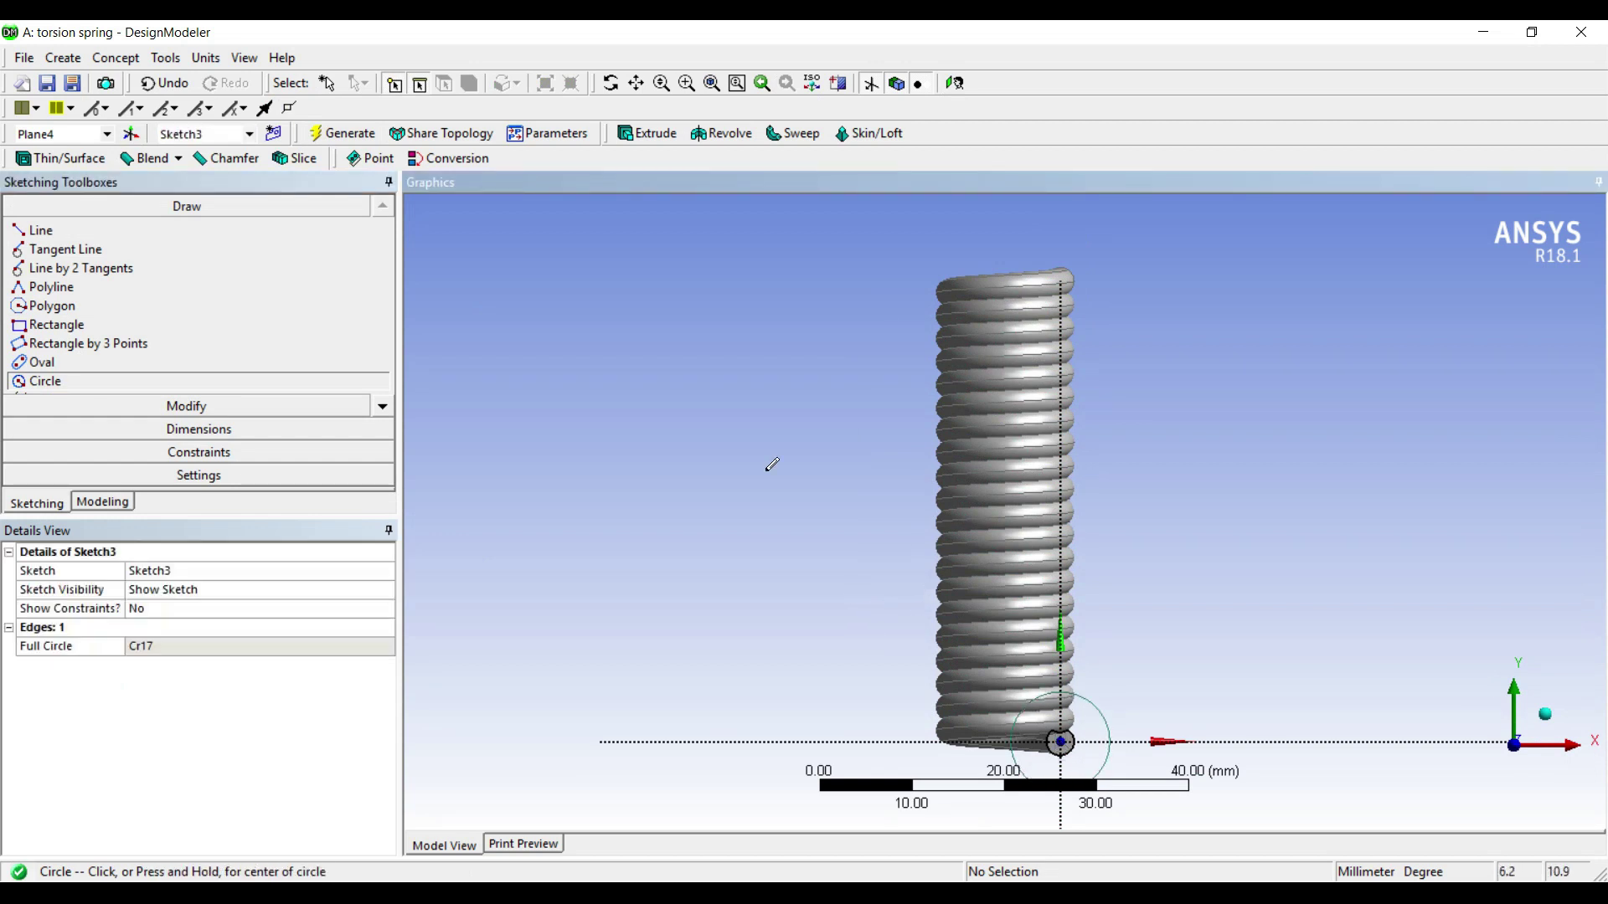
# - Try to constrain the new circle coincident with the circular edge of the coil's end face
pyautogui.click(157, 452)
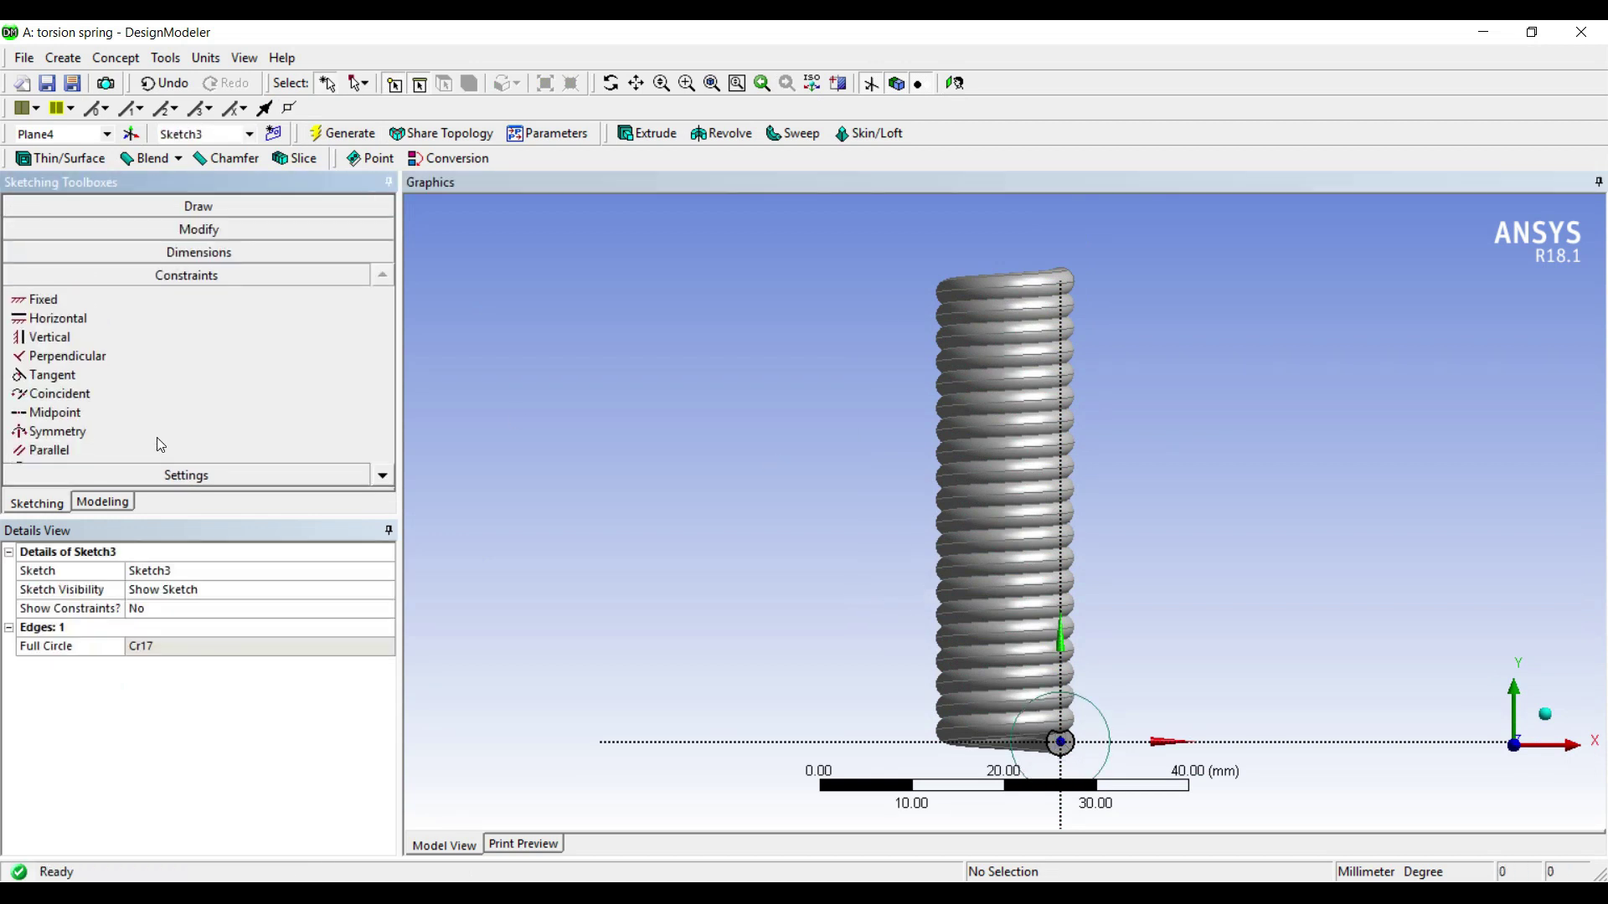
pyautogui.click(58, 393)
pyautogui.click(862, 559)
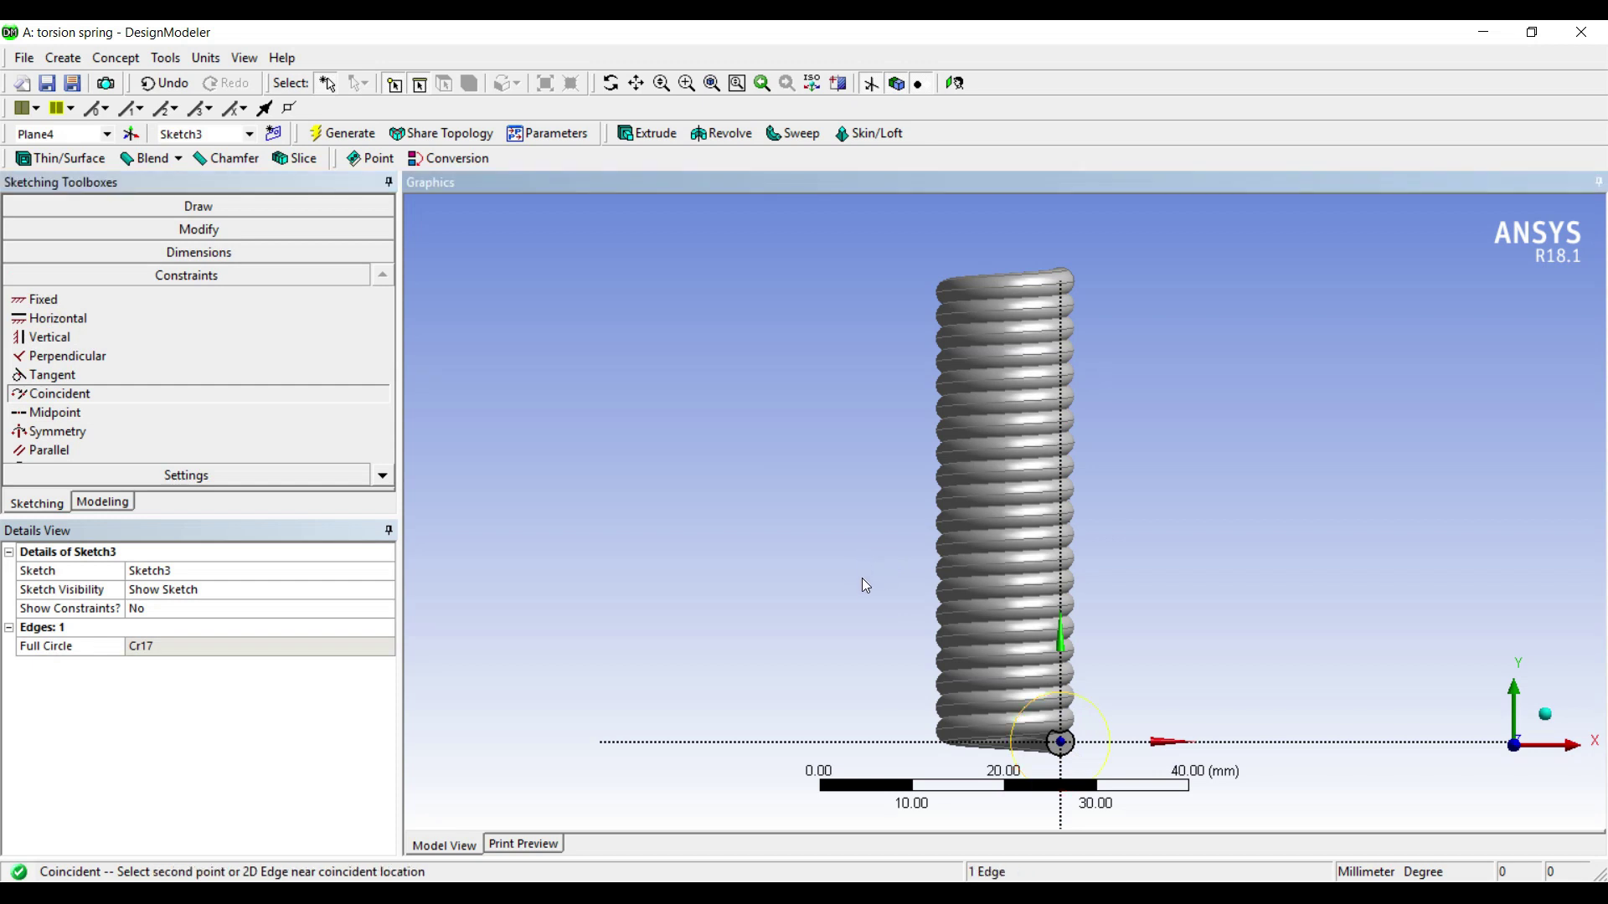
pyautogui.click(858, 595)
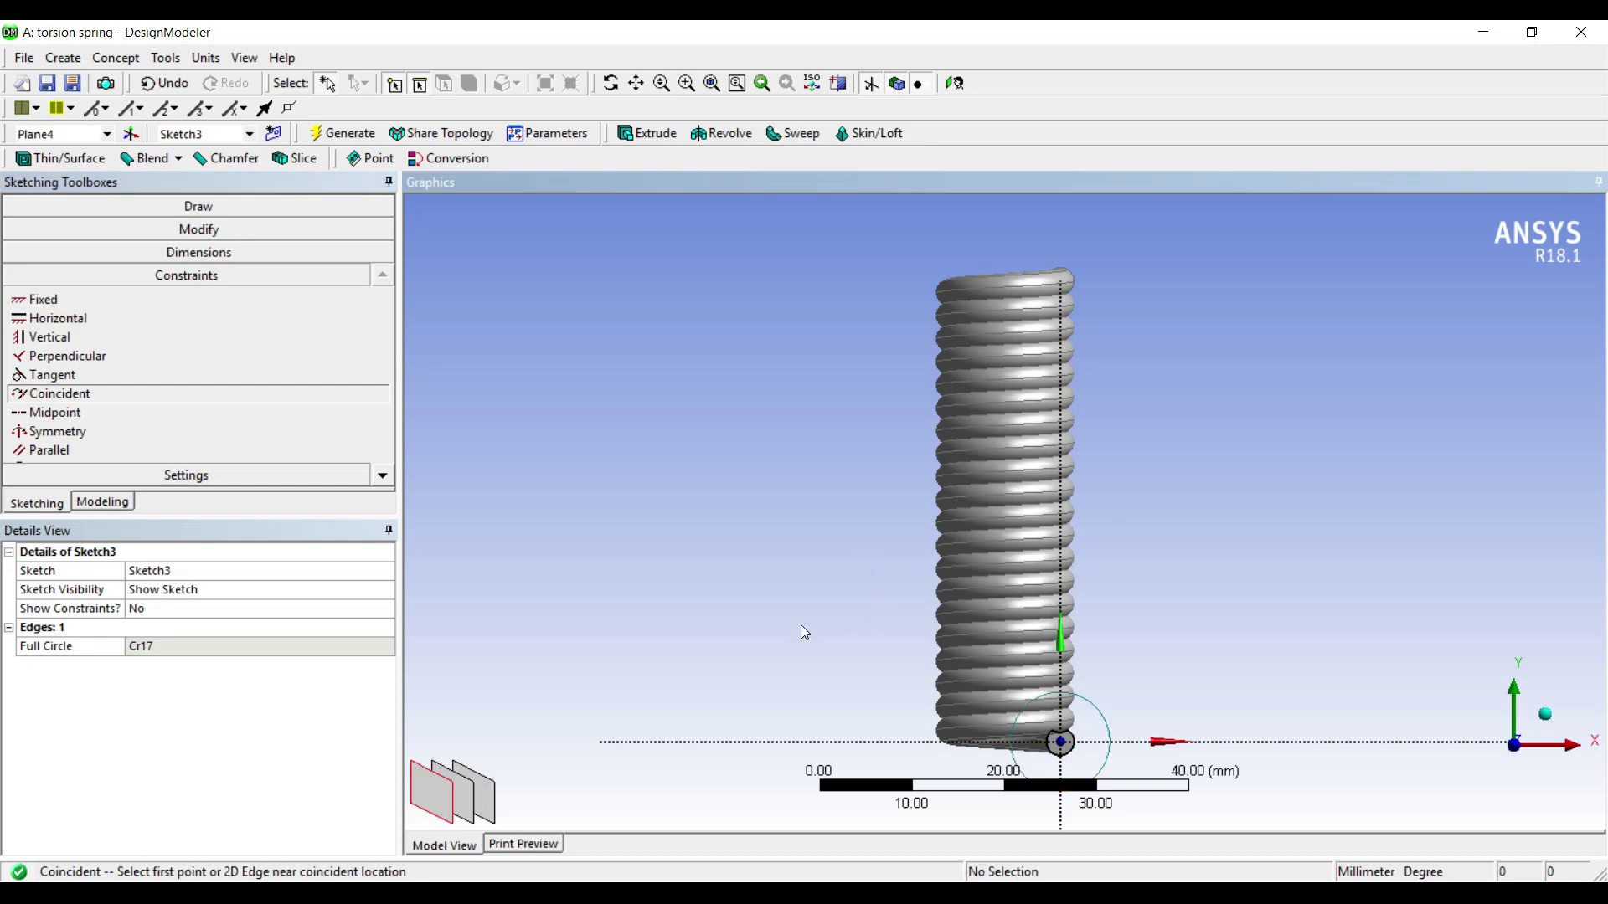
pyautogui.click(842, 608)
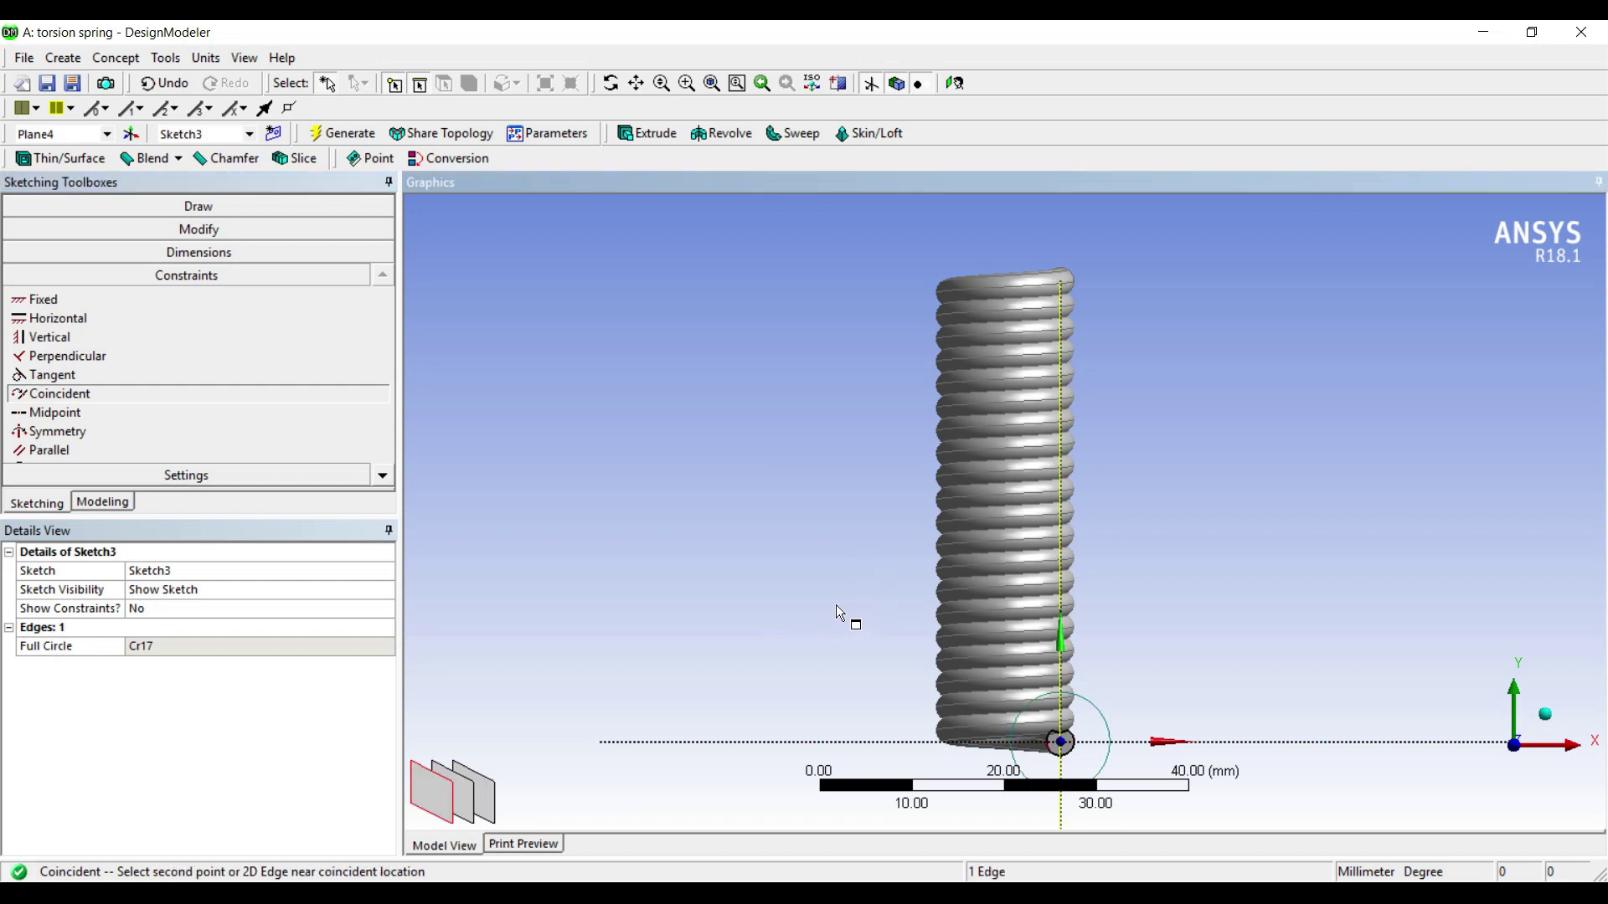
pyautogui.click(838, 604)
pyautogui.click(856, 605)
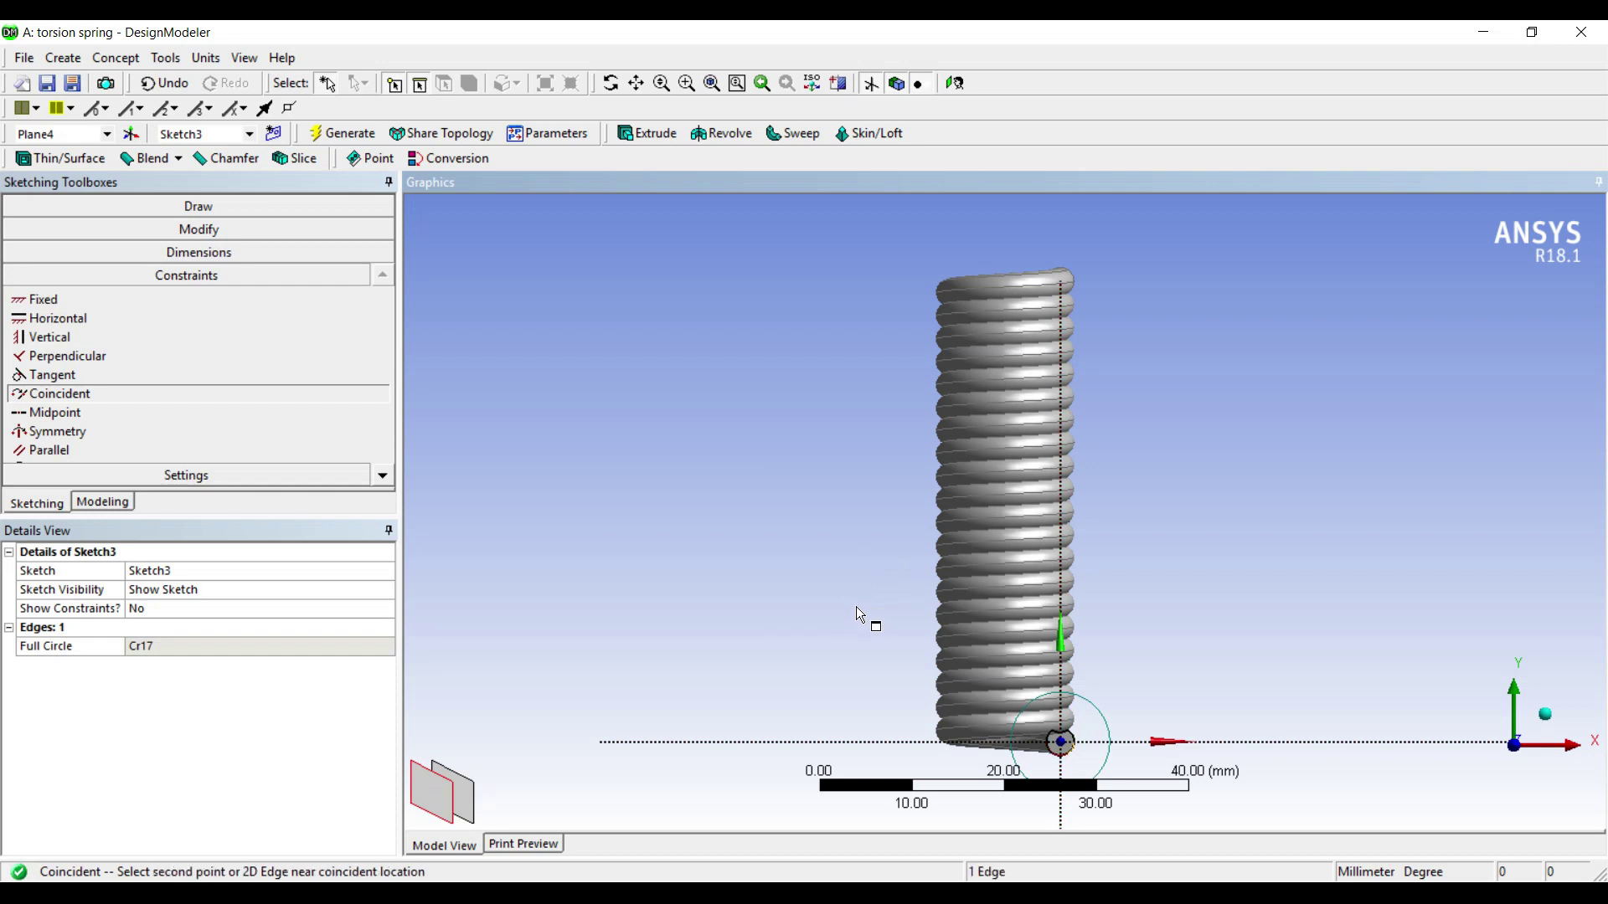
pyautogui.scroll(2, 872, 598)
pyautogui.scroll(-2, 886, 608)
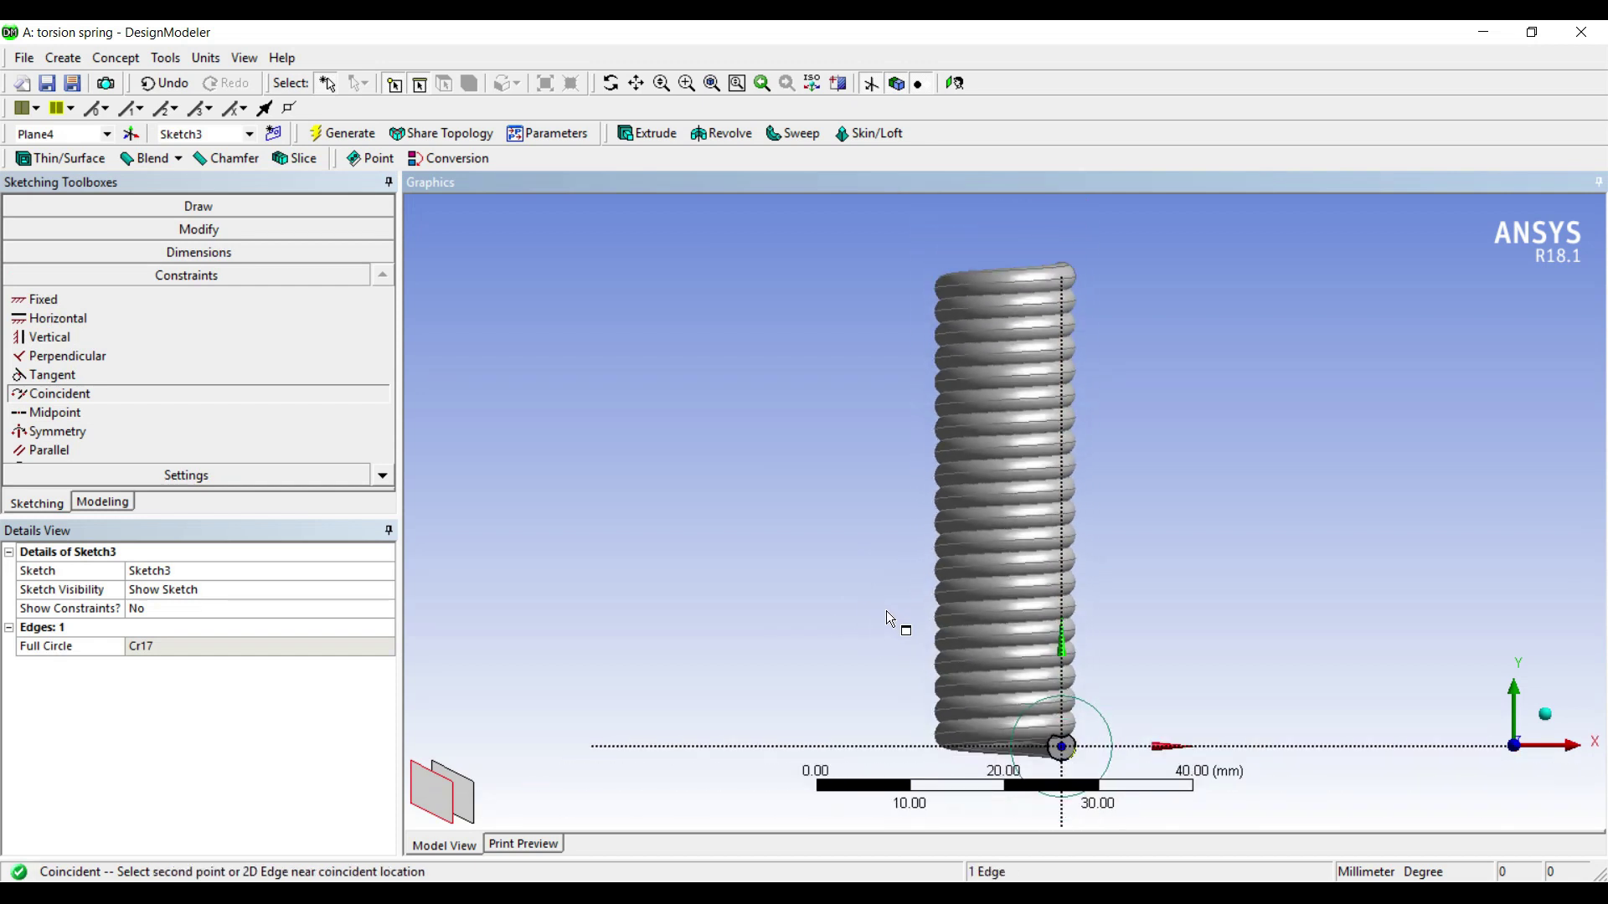
pyautogui.moveTo(886, 611); pyautogui.dragTo(844, 584, button='middle')
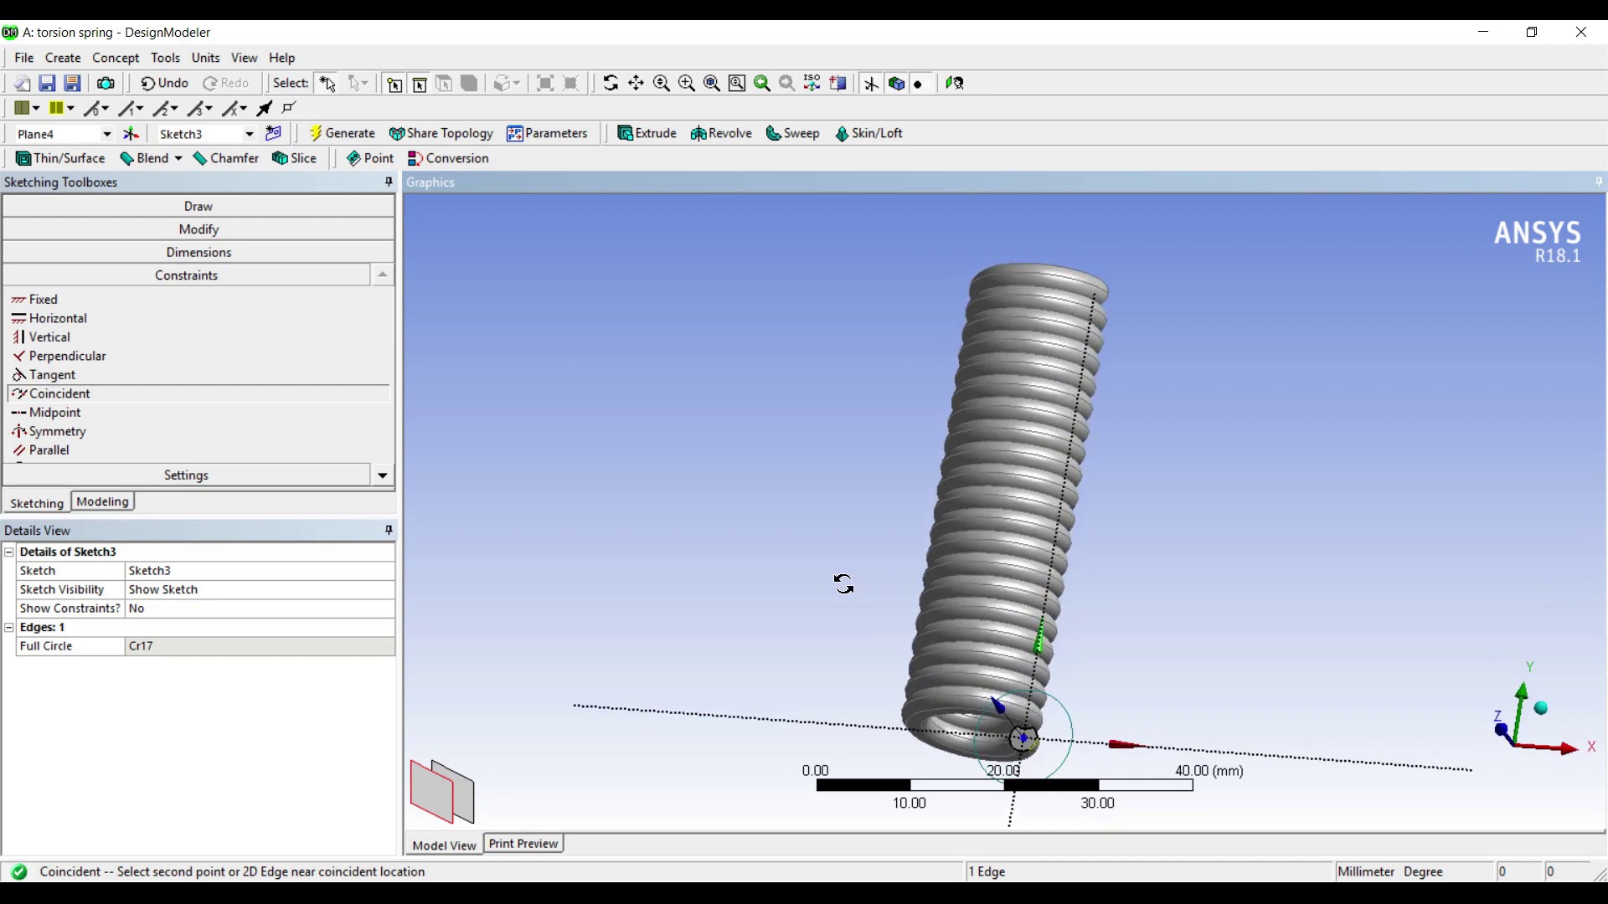
pyautogui.click(811, 607)
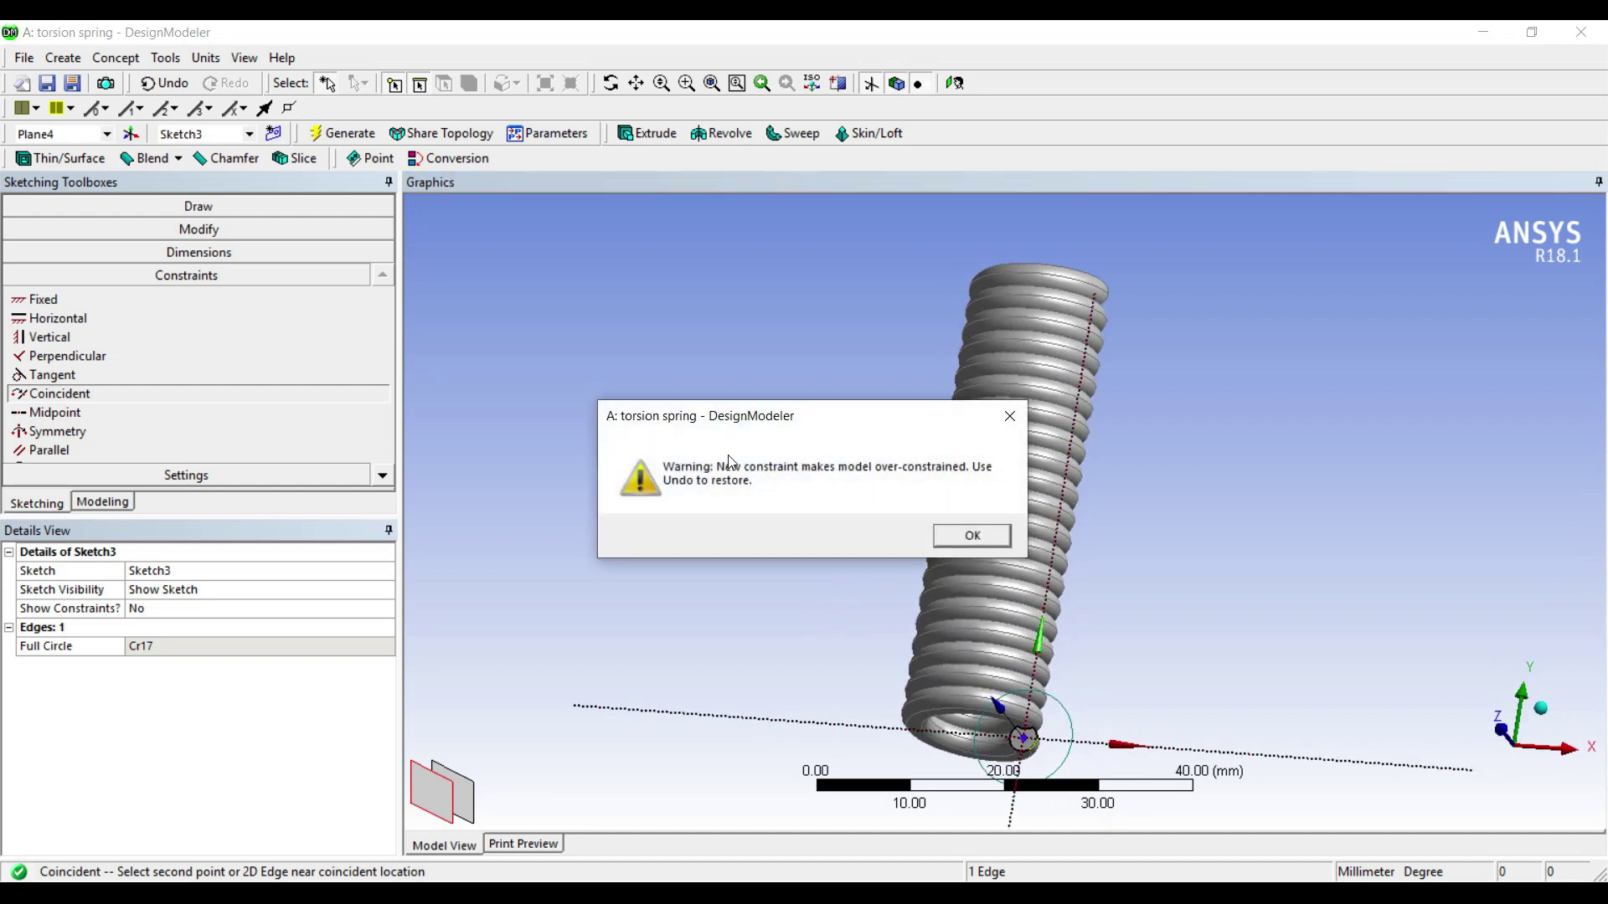
pyautogui.press('Return')
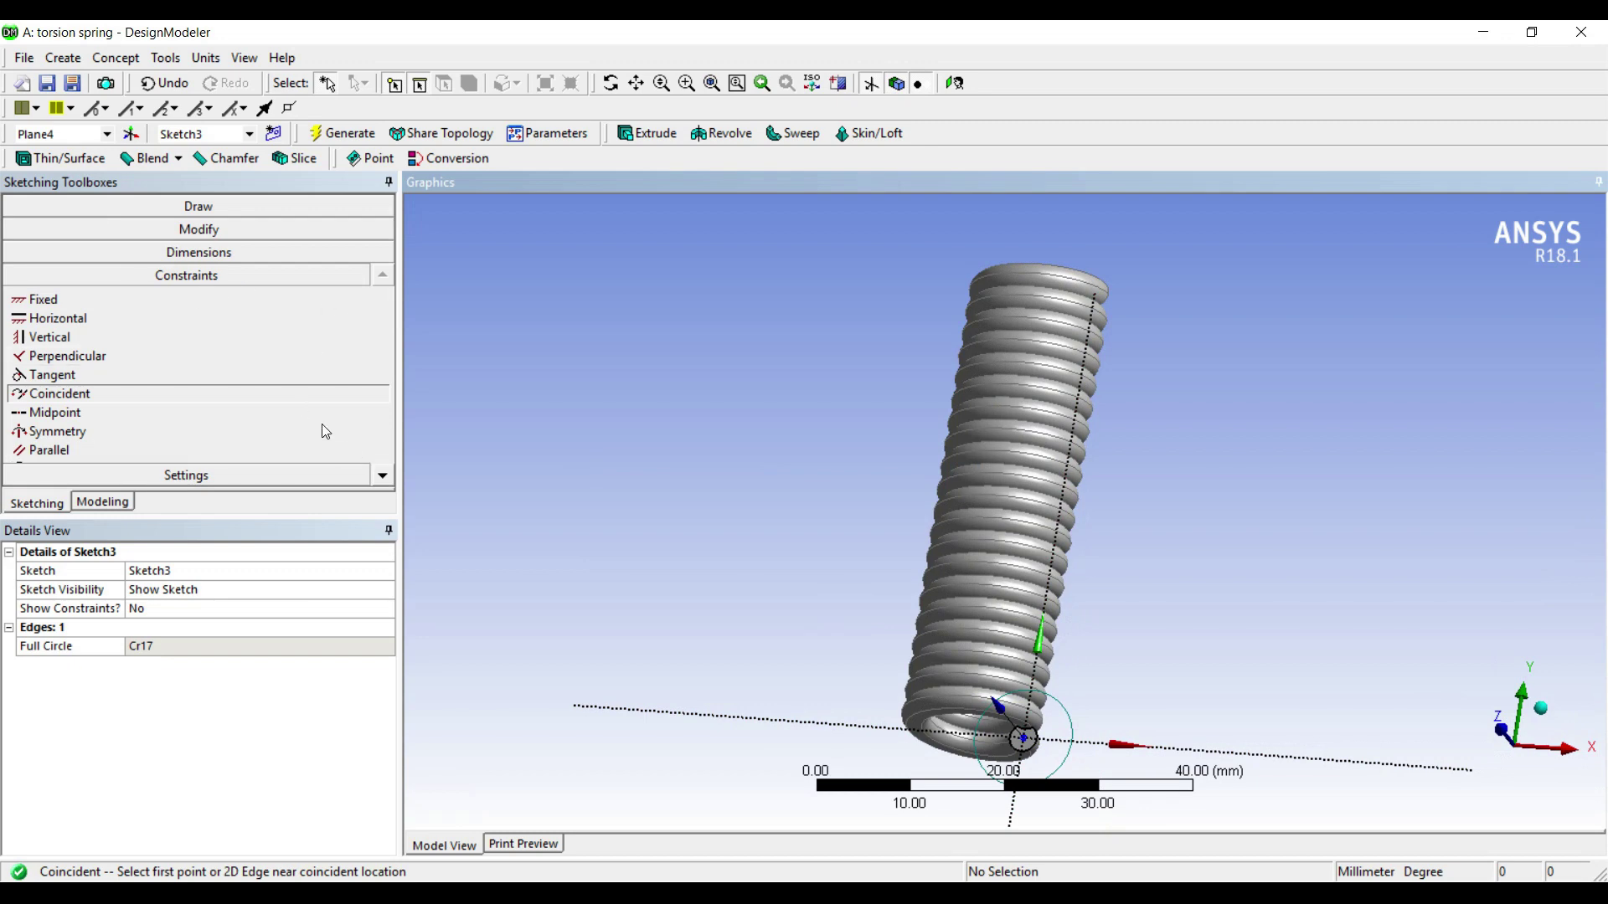
# - Set the diameter of the sweep's profile circle in Sketch2 to 2.5 mm and regenerate the model
pyautogui.click(102, 502)
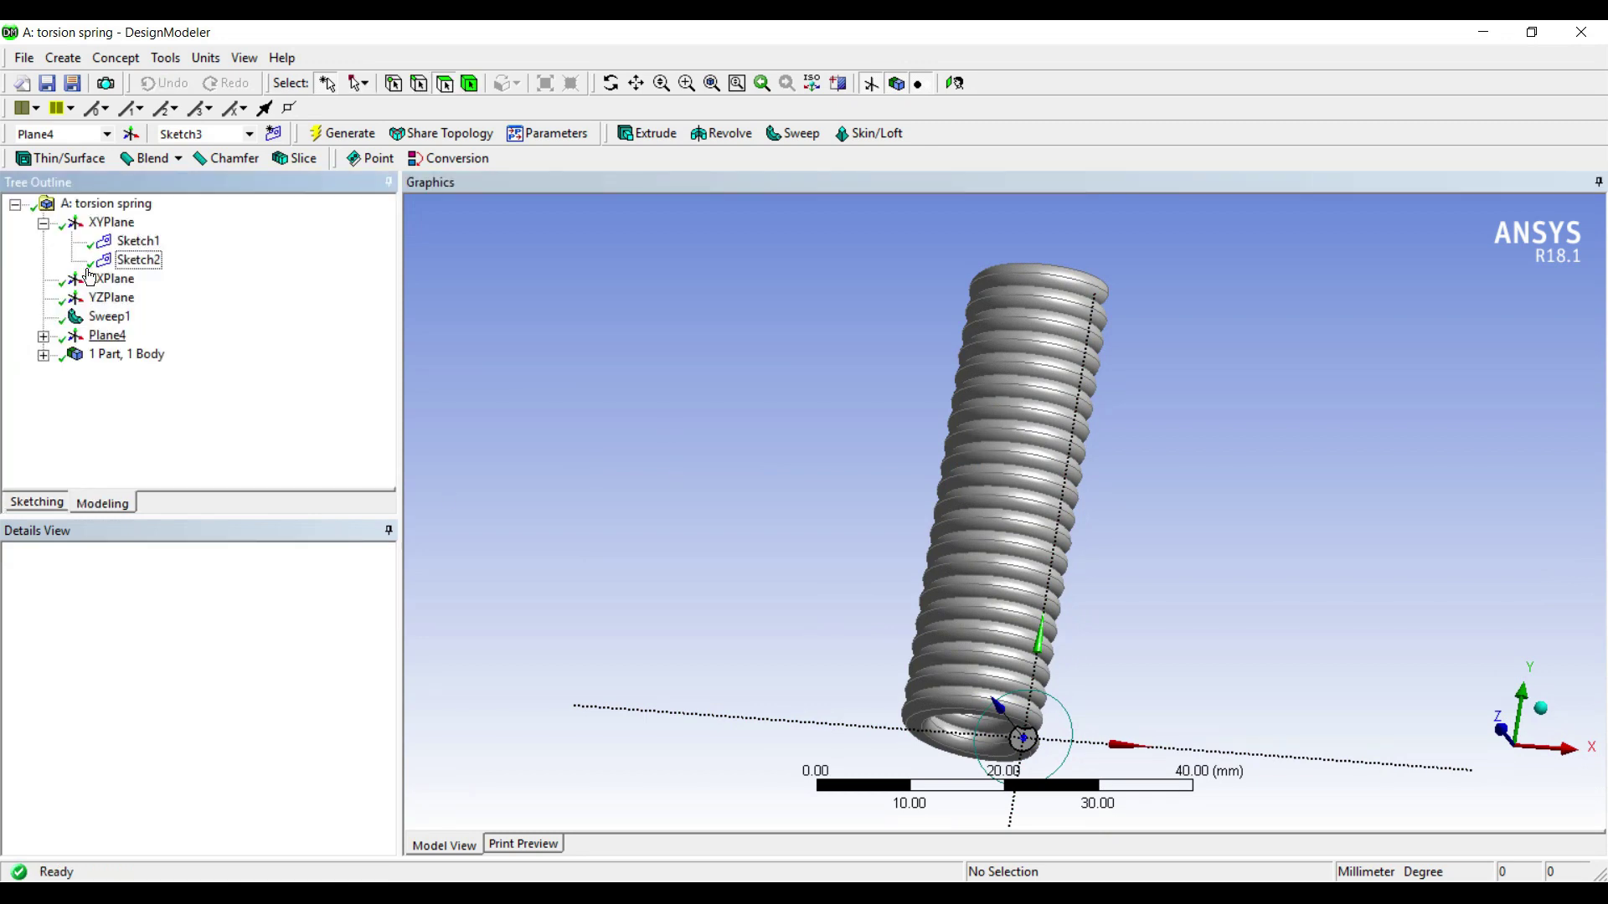
pyautogui.click(108, 316)
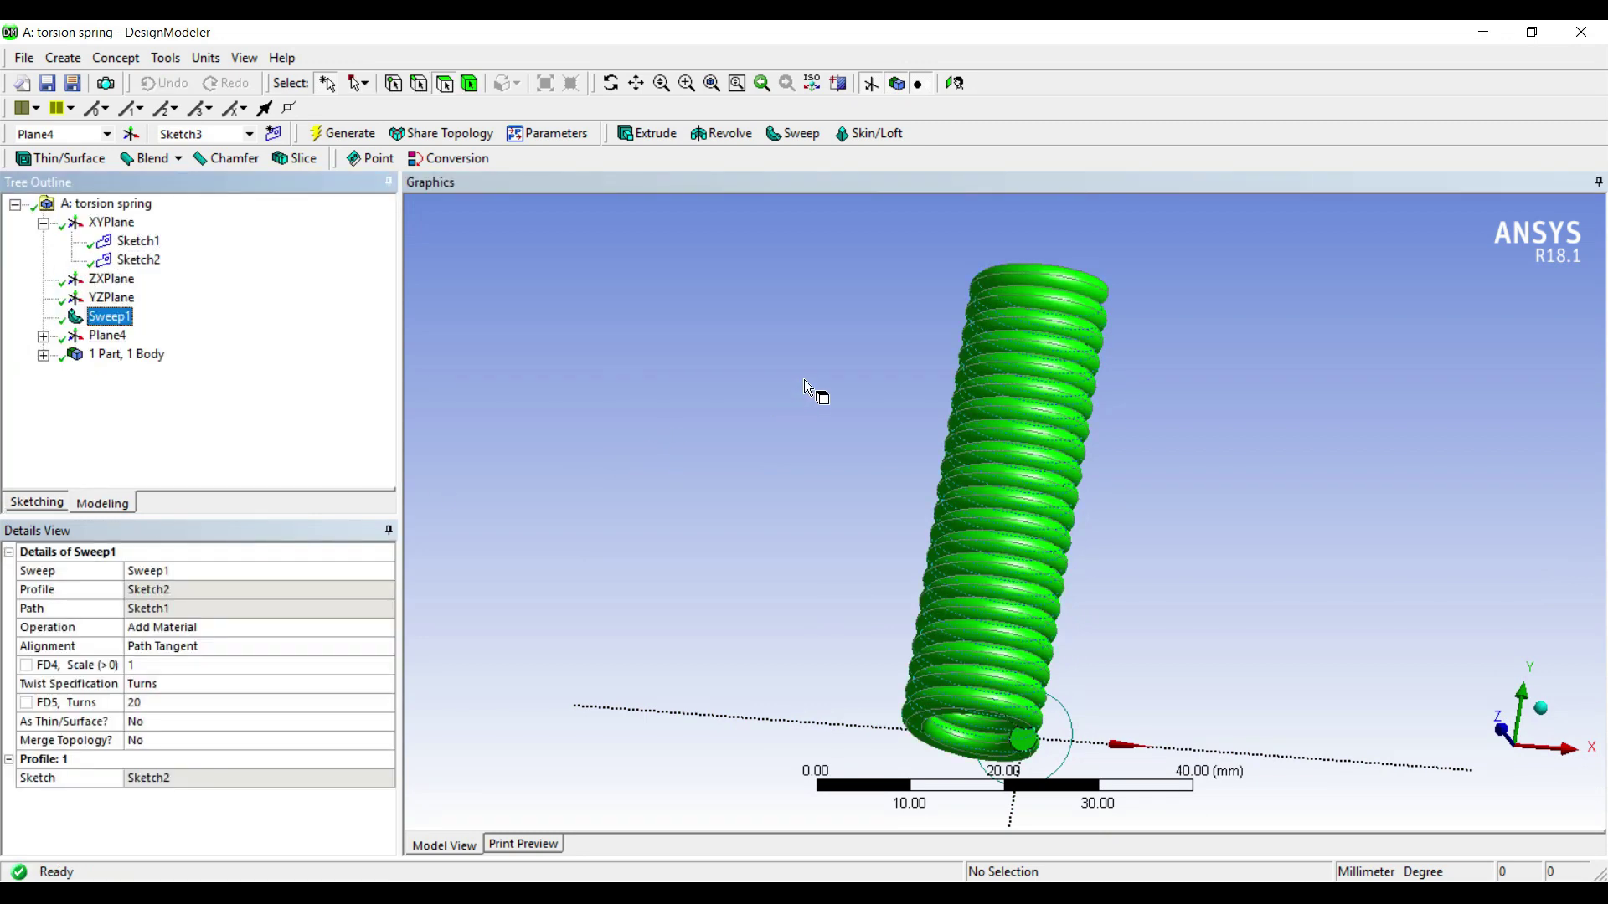
pyautogui.moveTo(804, 380); pyautogui.dragTo(724, 410, button='middle')
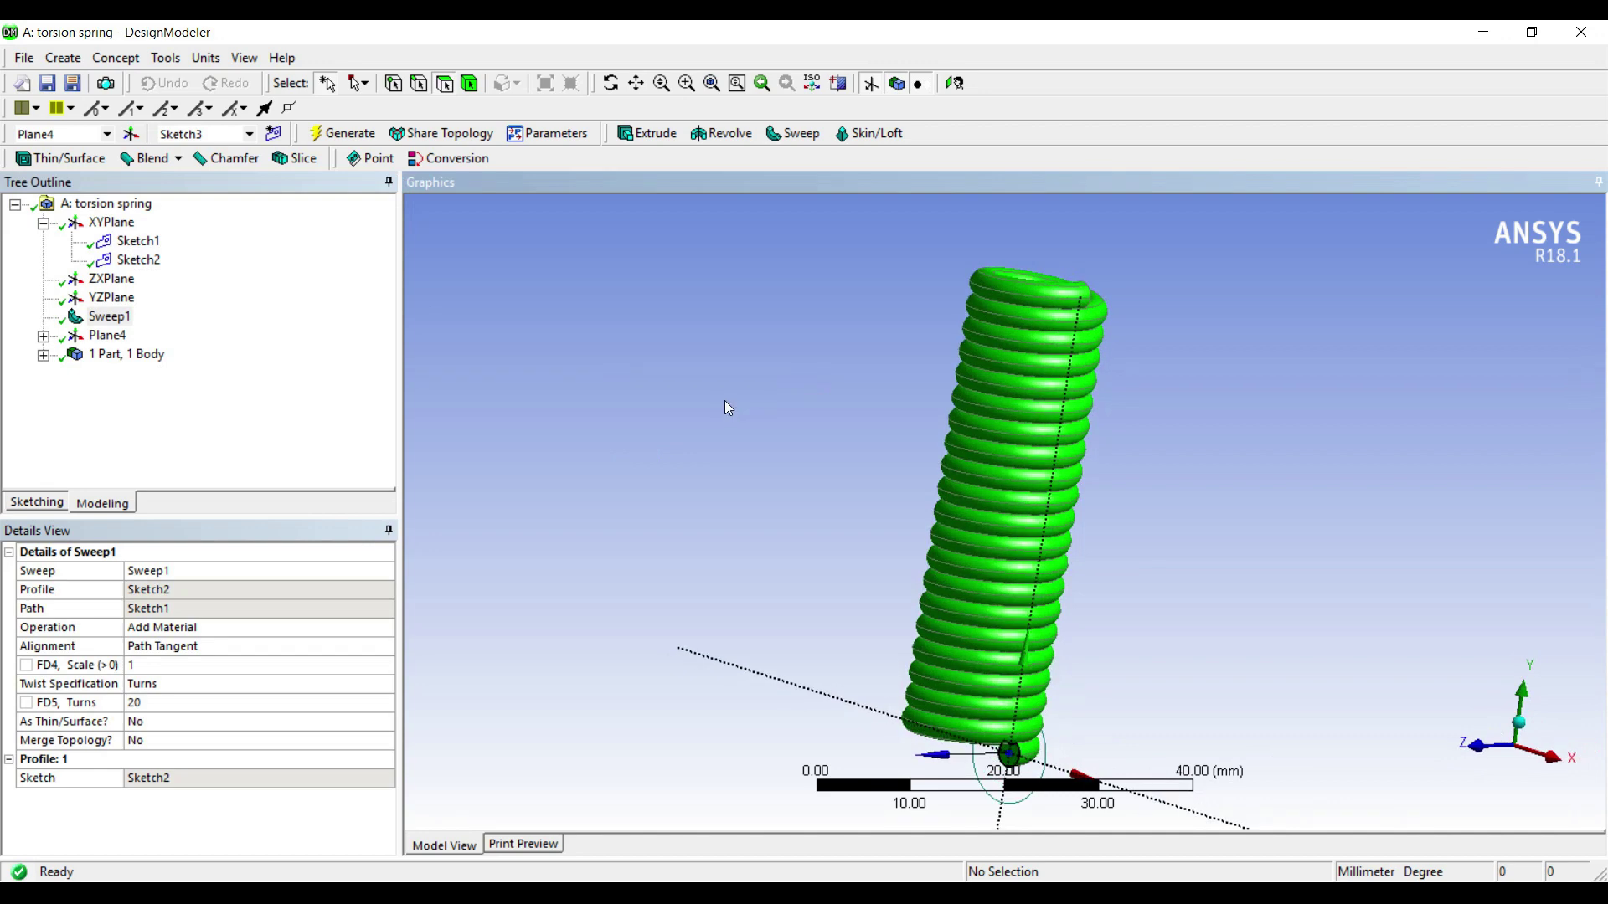
pyautogui.click(138, 260)
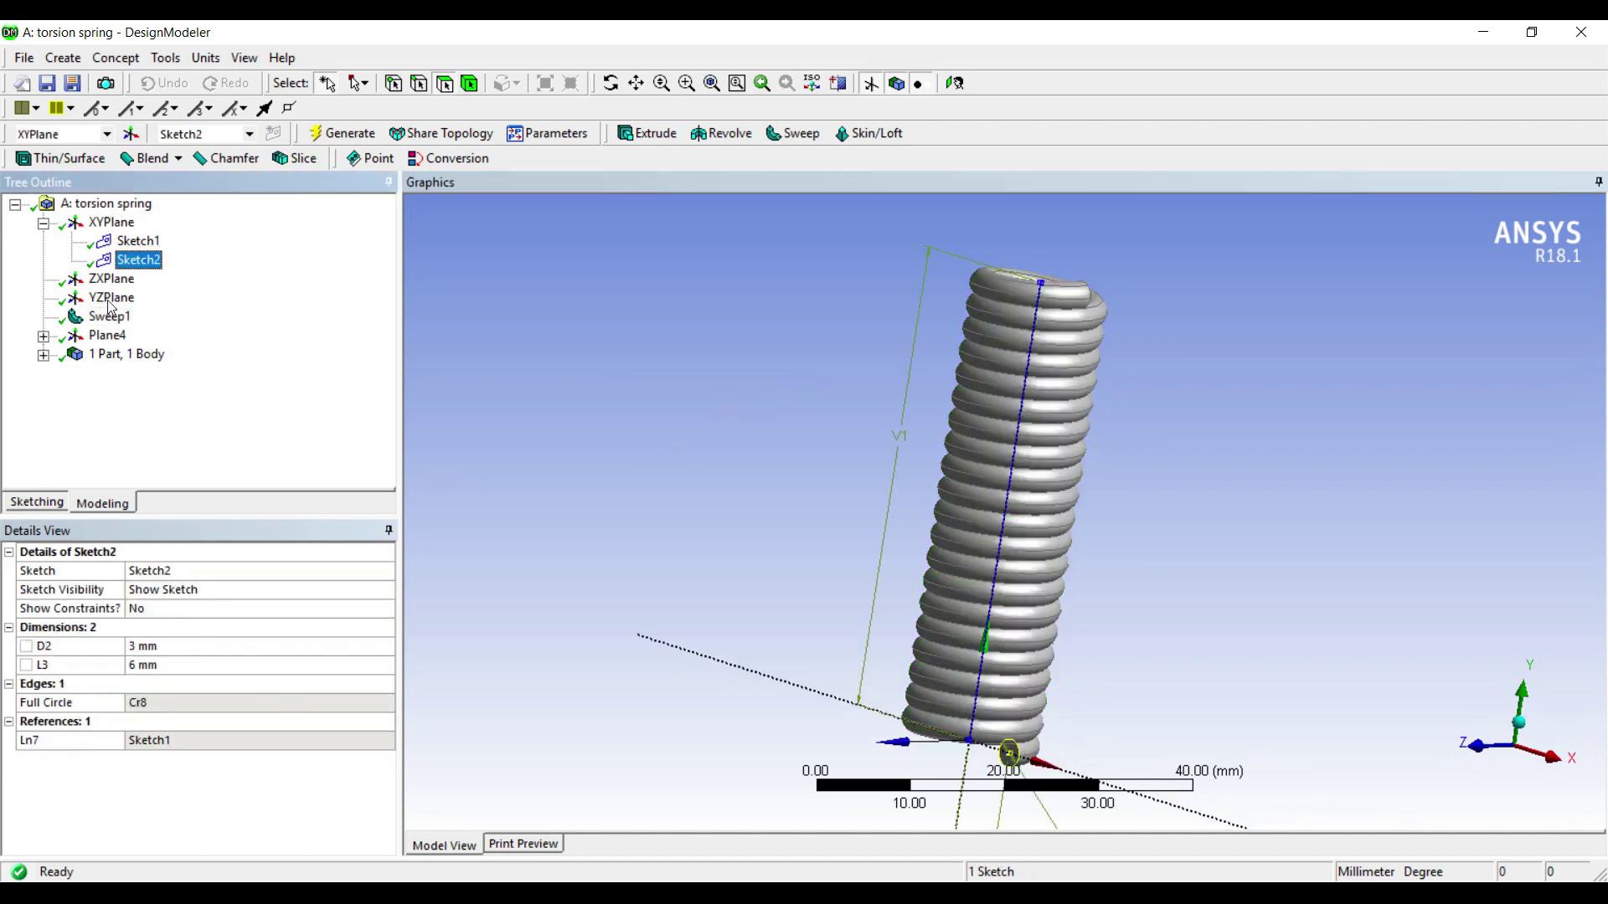
pyautogui.click(118, 521)
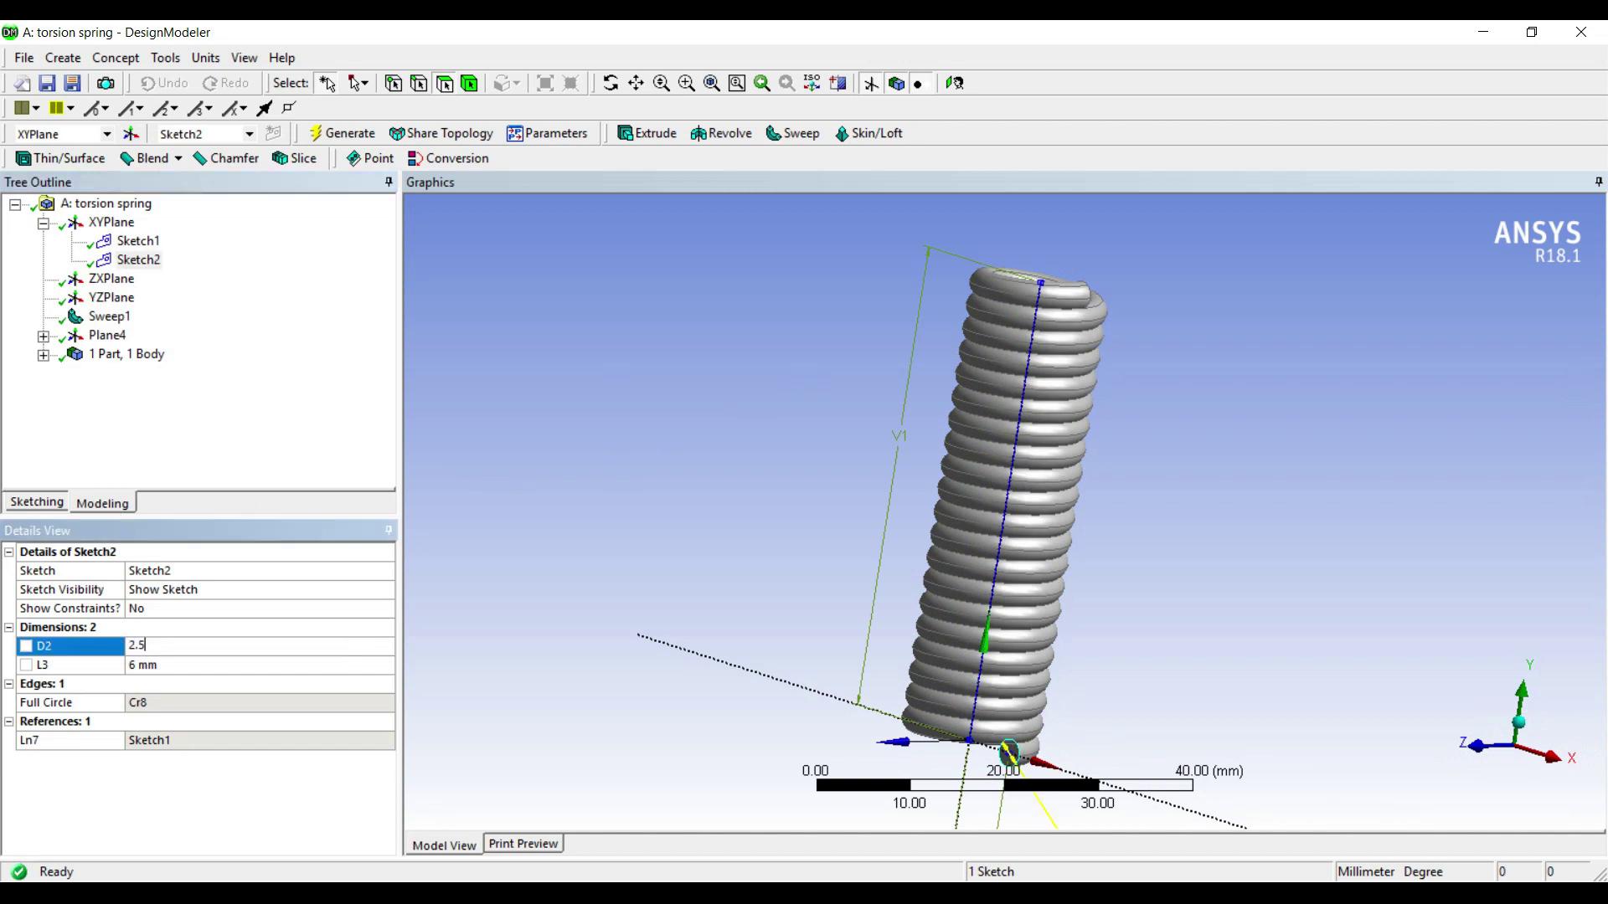
pyautogui.press('Return')
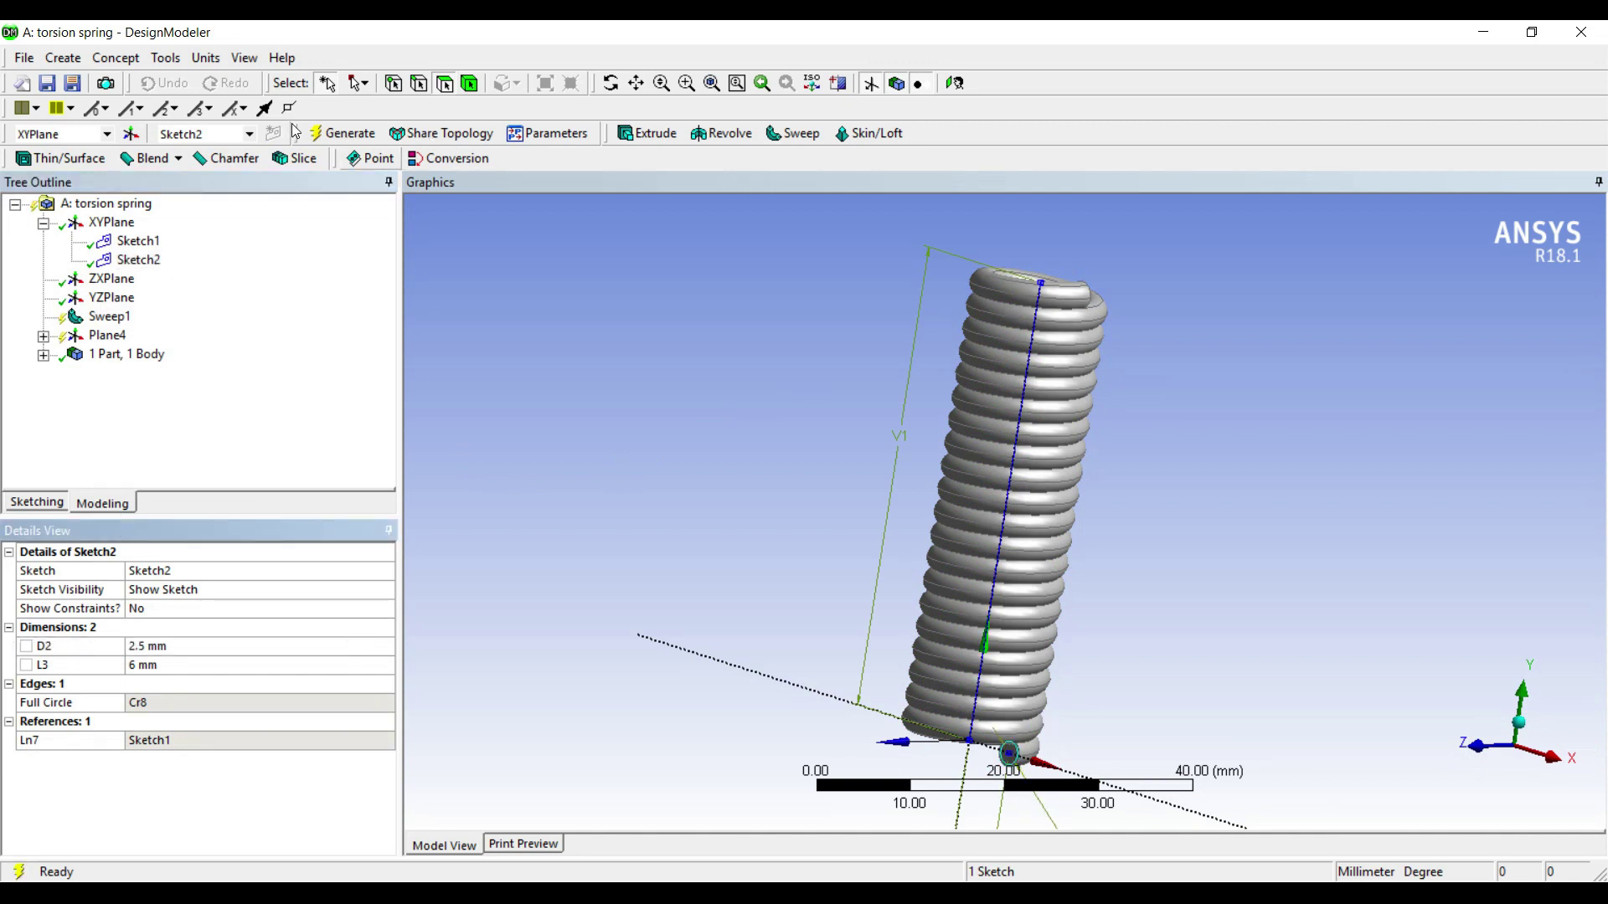
pyautogui.click(339, 134)
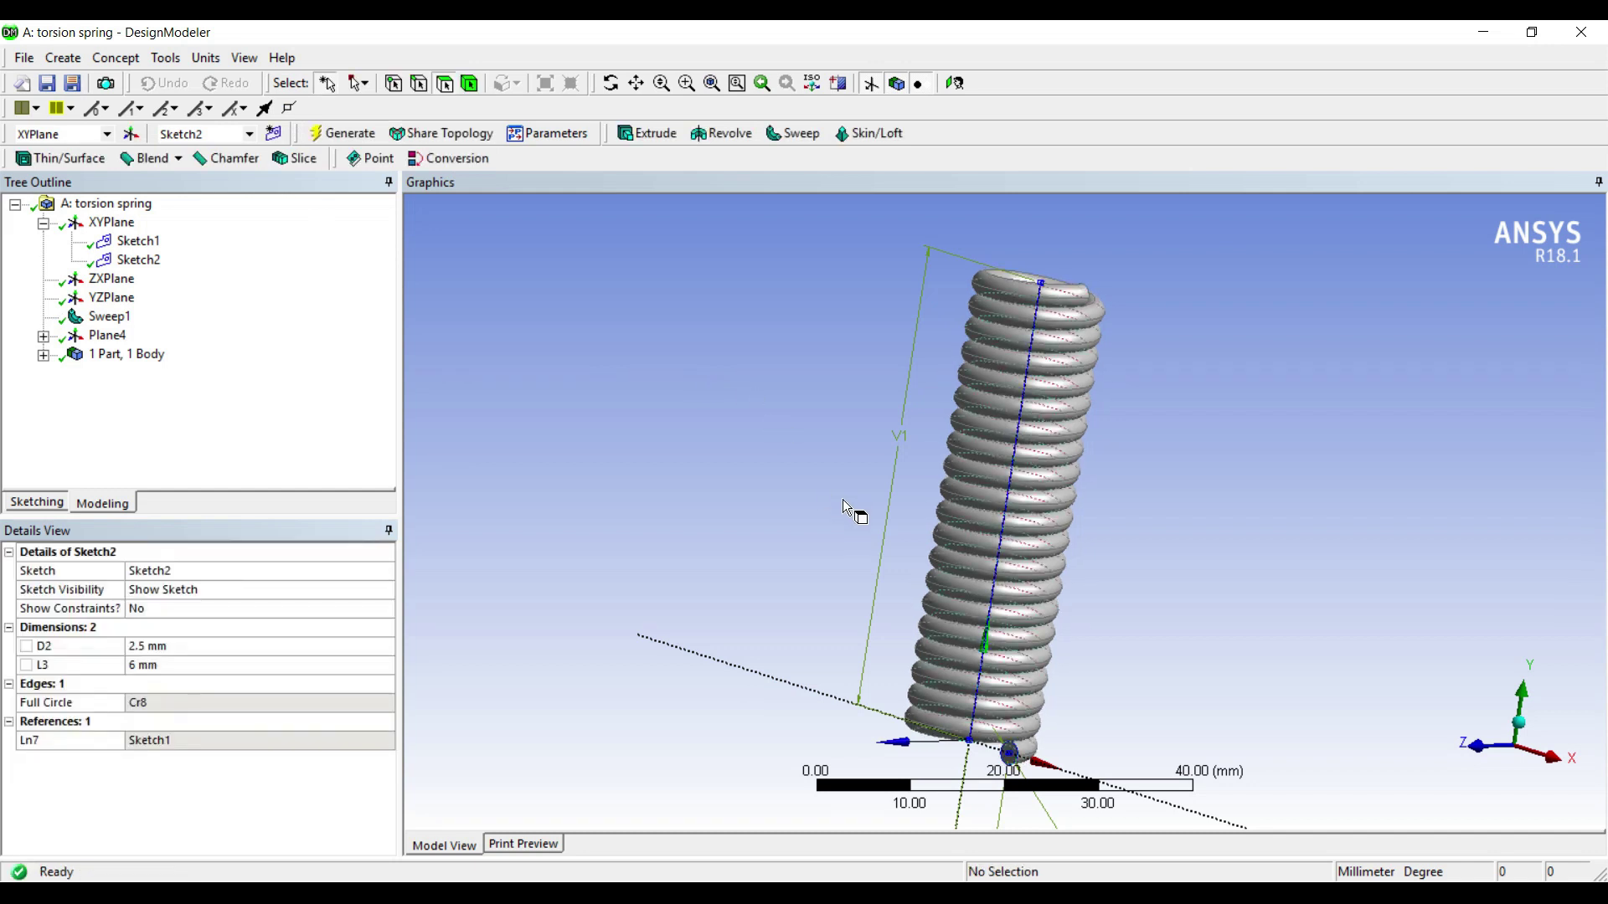
# - Set the sweep's number of turns to 15 and regenerate the coil
pyautogui.moveTo(843, 499)
pyautogui.mouseDown(button='middle')
pyautogui.moveTo(854, 460)
pyautogui.moveTo(891, 471)
pyautogui.moveTo(846, 531)
pyautogui.moveTo(962, 564)
pyautogui.moveTo(817, 513)
pyautogui.moveTo(926, 536)
pyautogui.moveTo(837, 507)
pyautogui.mouseUp(button='middle')
pyautogui.scroll(5, 822, 509)
pyautogui.click(109, 317)
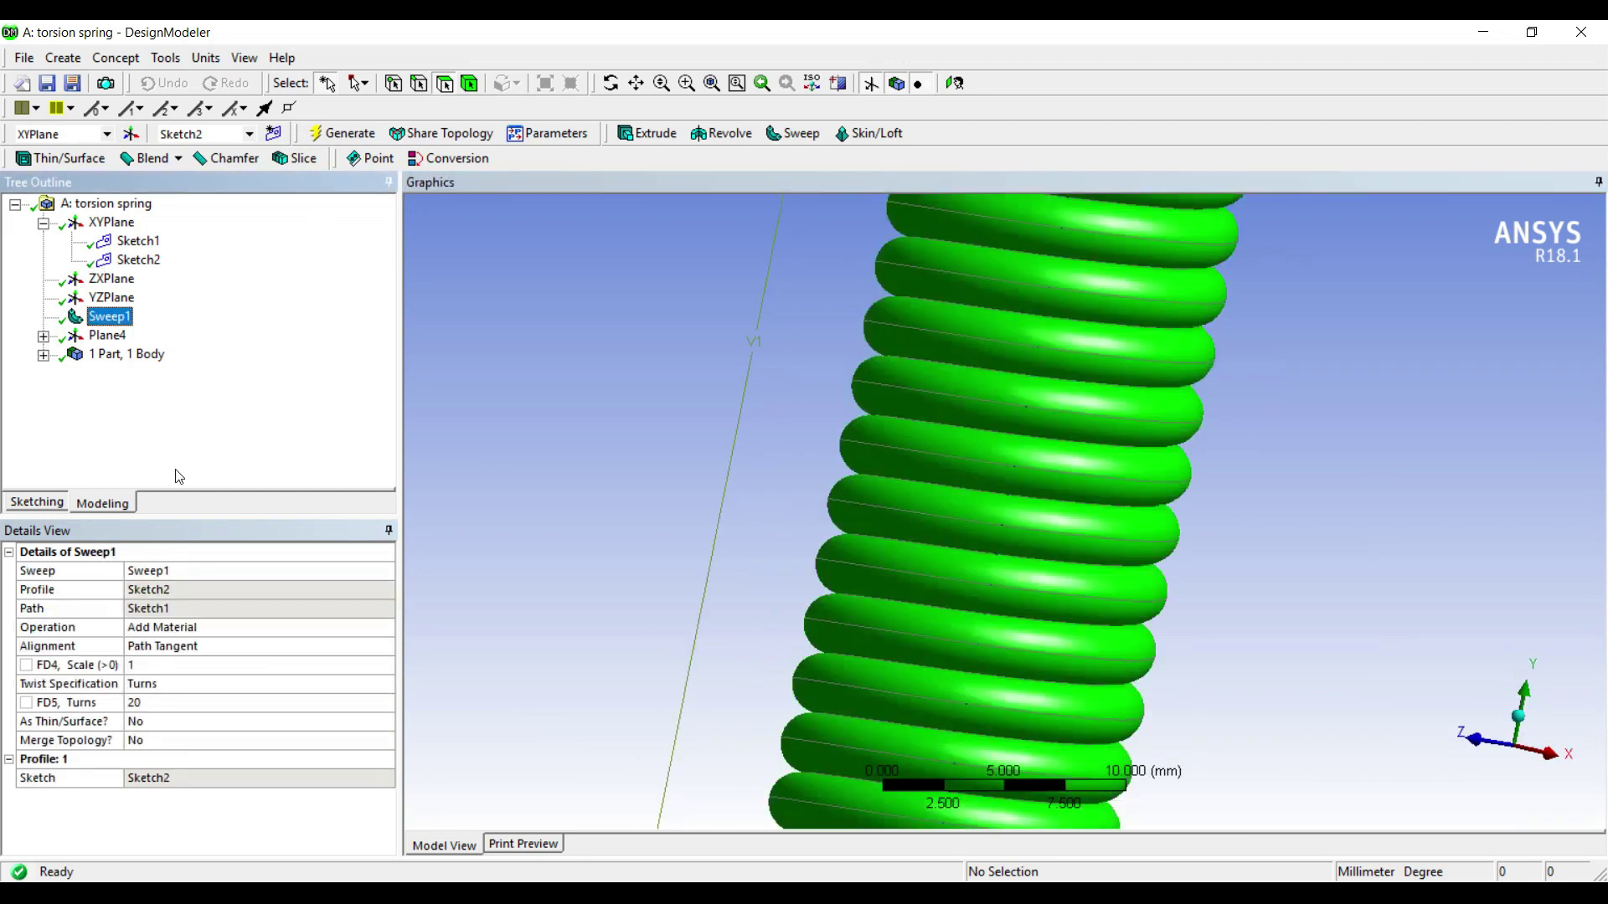
pyautogui.click(122, 568)
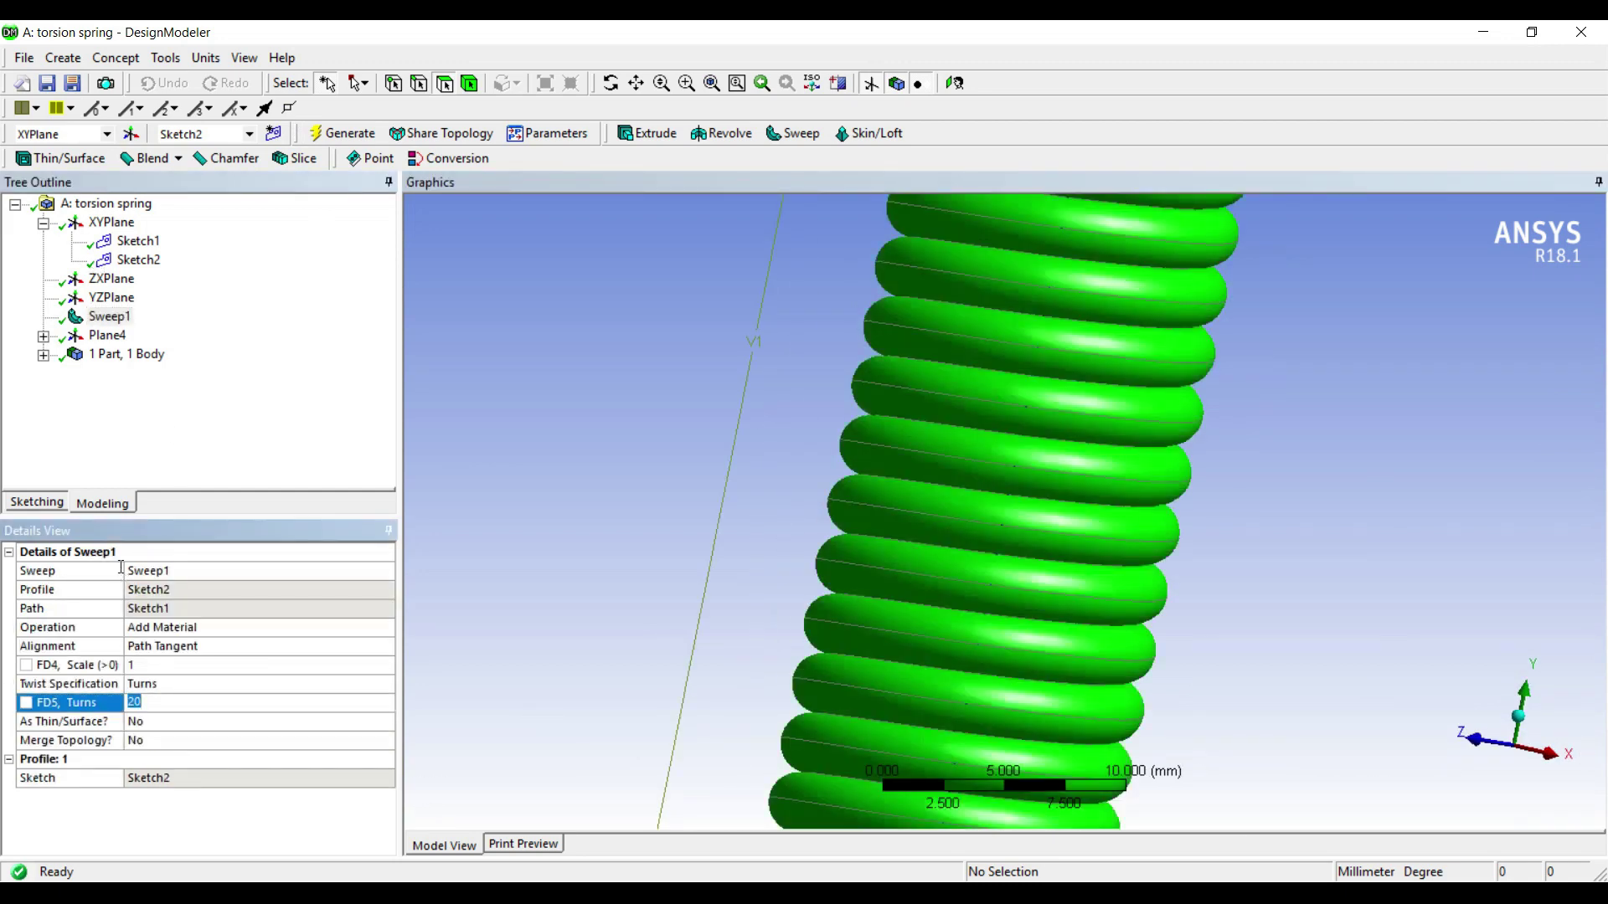
pyautogui.write('15')
pyautogui.press('Return')
pyautogui.click(342, 133)
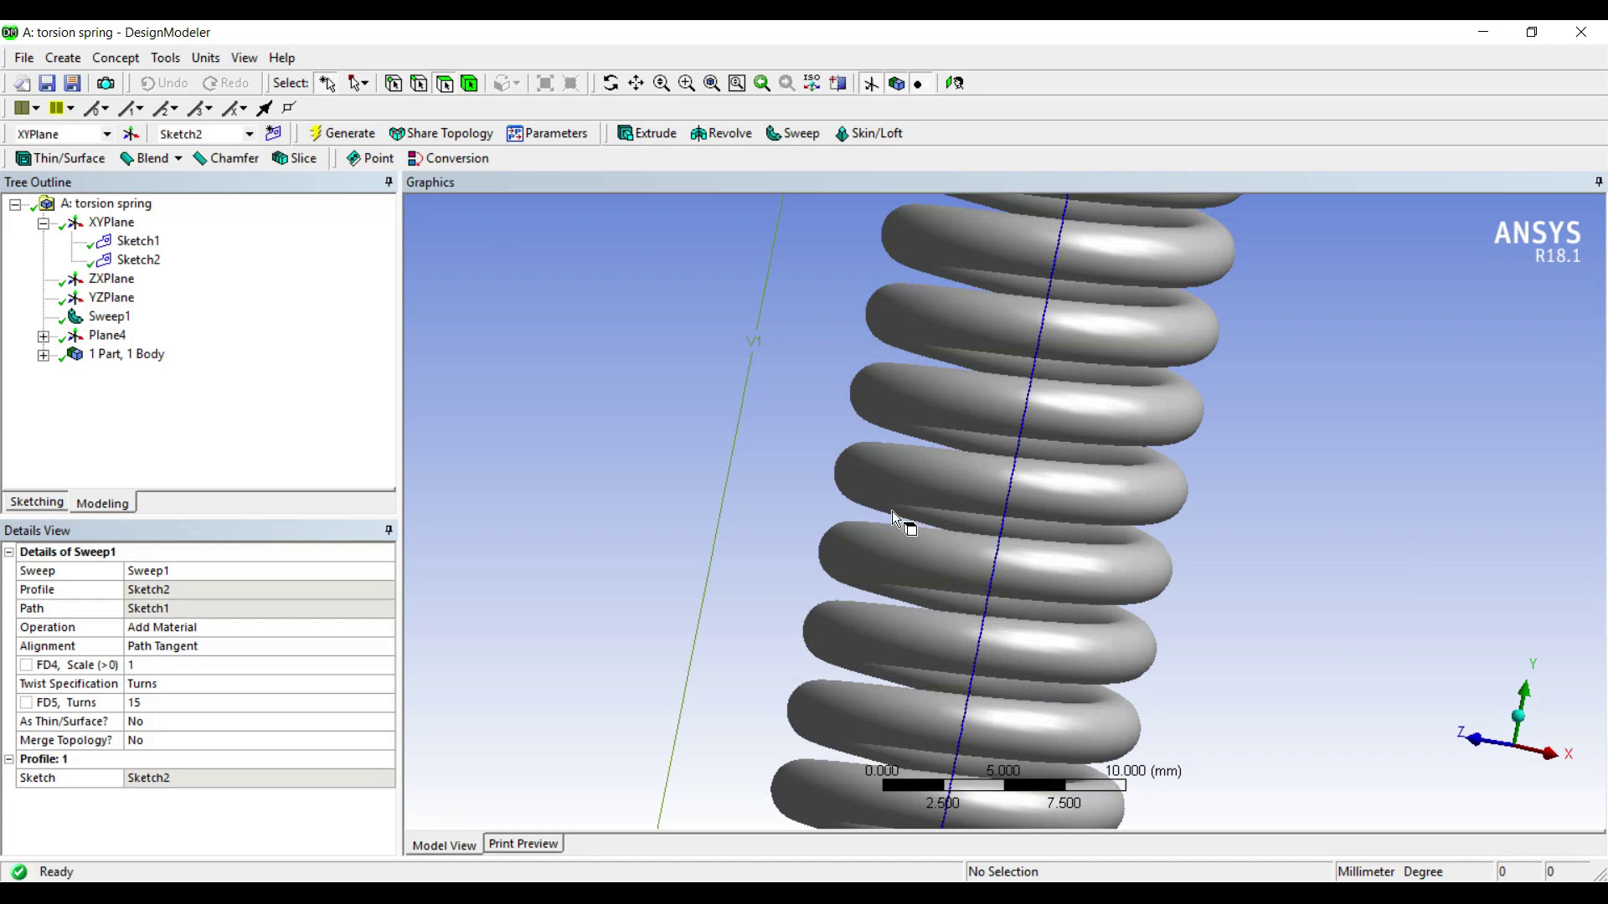
# - Make the circle in Sketch3 on Plane4 coincident with the circular edge of the coil's end face
pyautogui.moveTo(892, 511); pyautogui.dragTo(878, 407, button='middle')
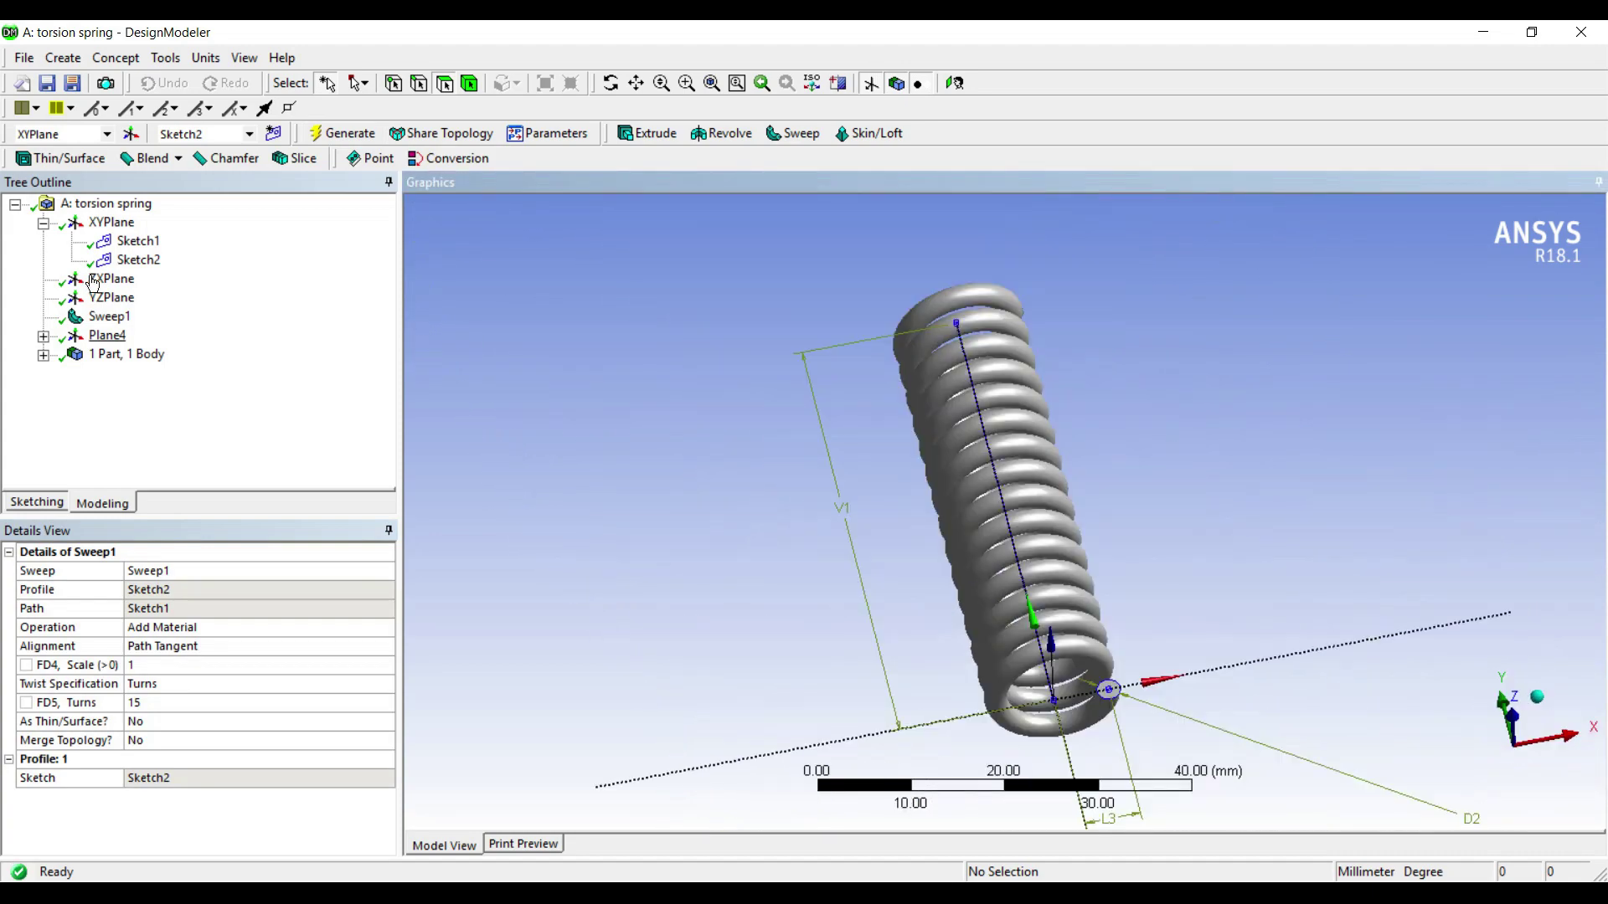
pyautogui.click(106, 334)
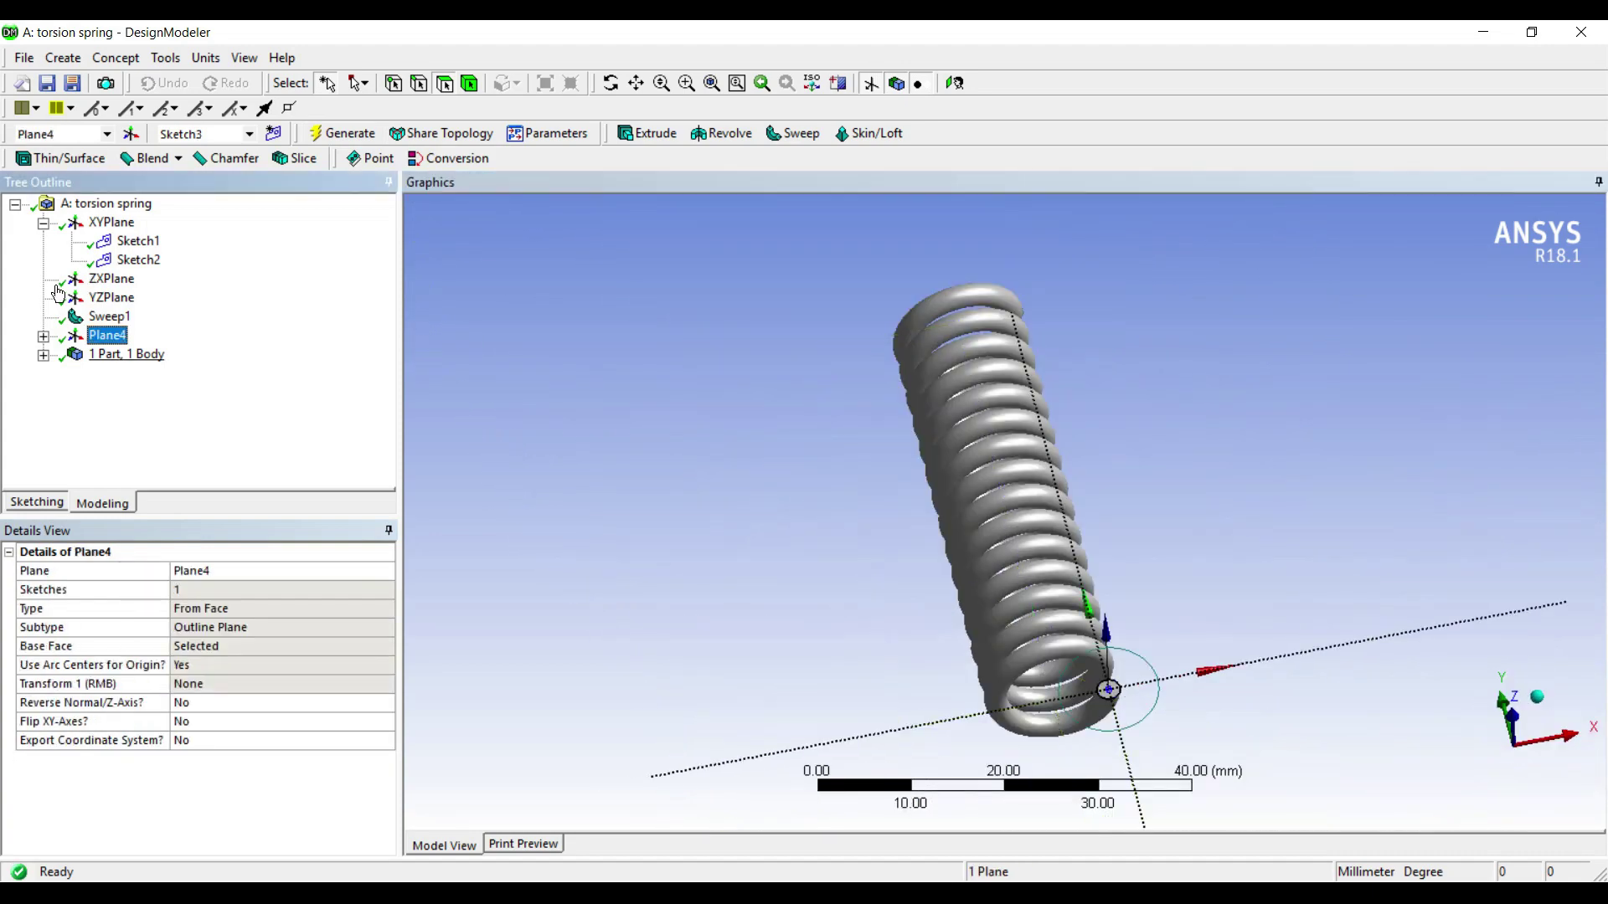
pyautogui.click(43, 335)
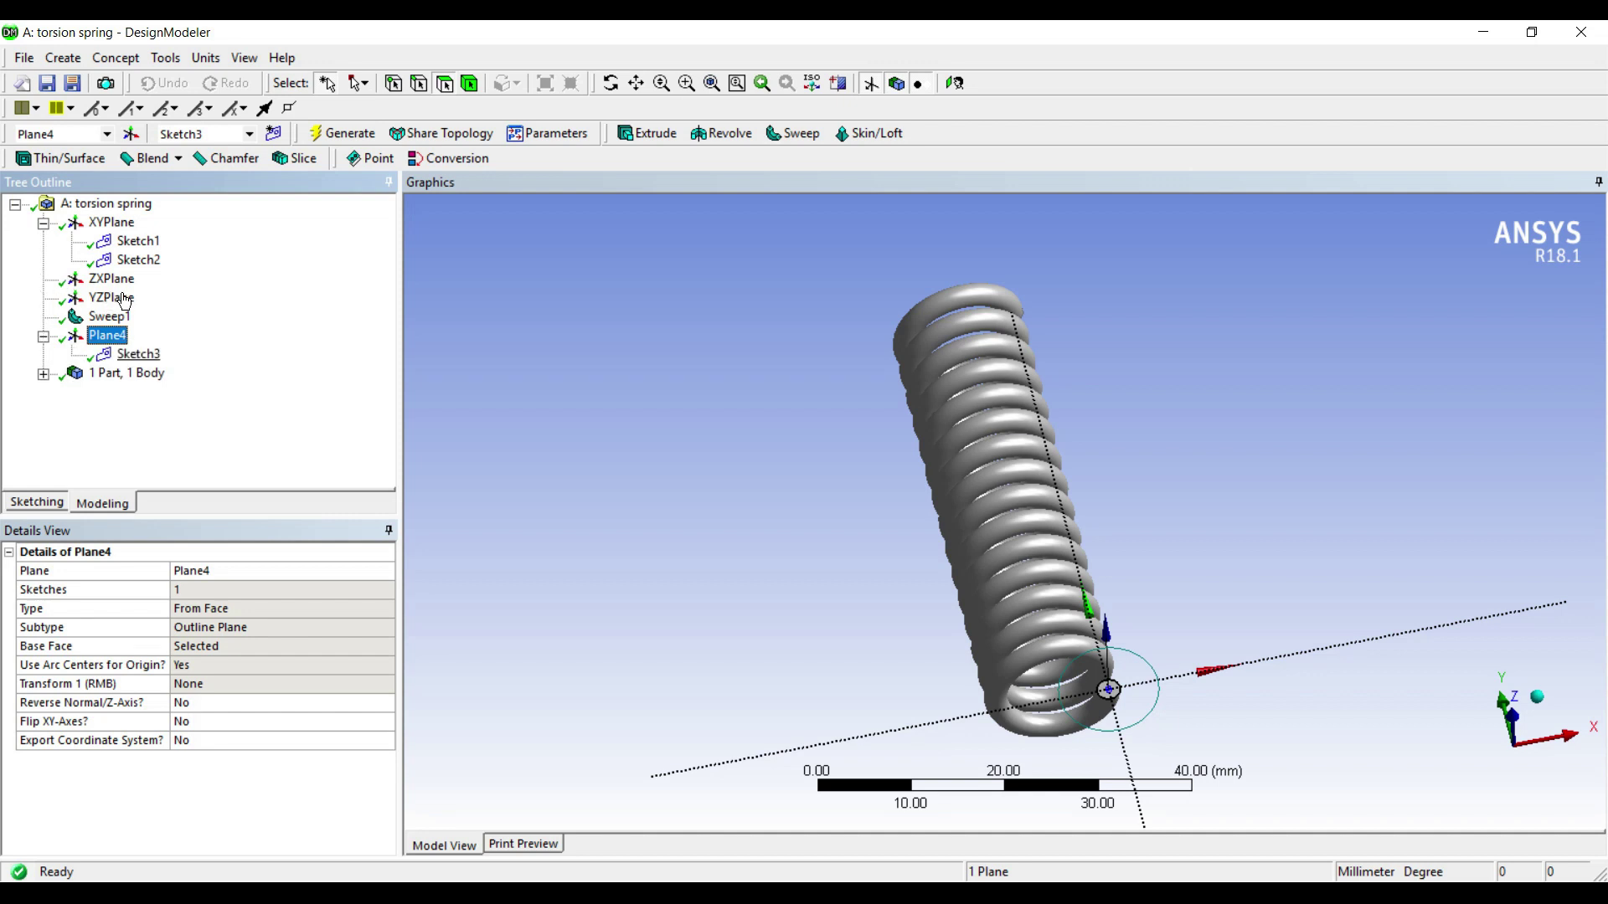
pyautogui.click(138, 354)
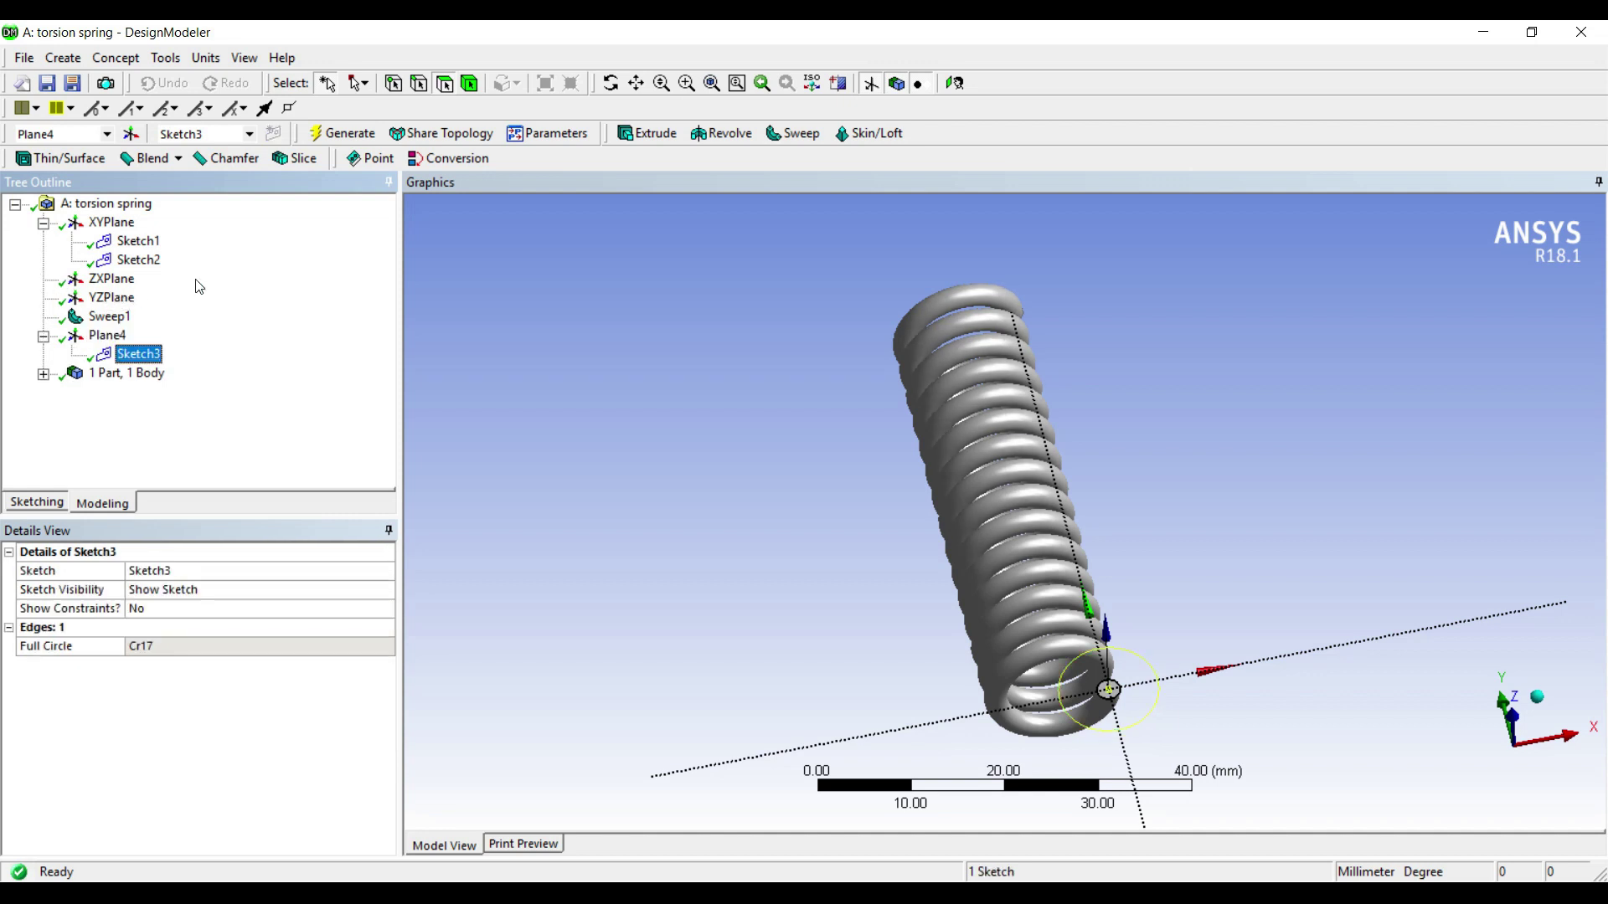
pyautogui.click(784, 83)
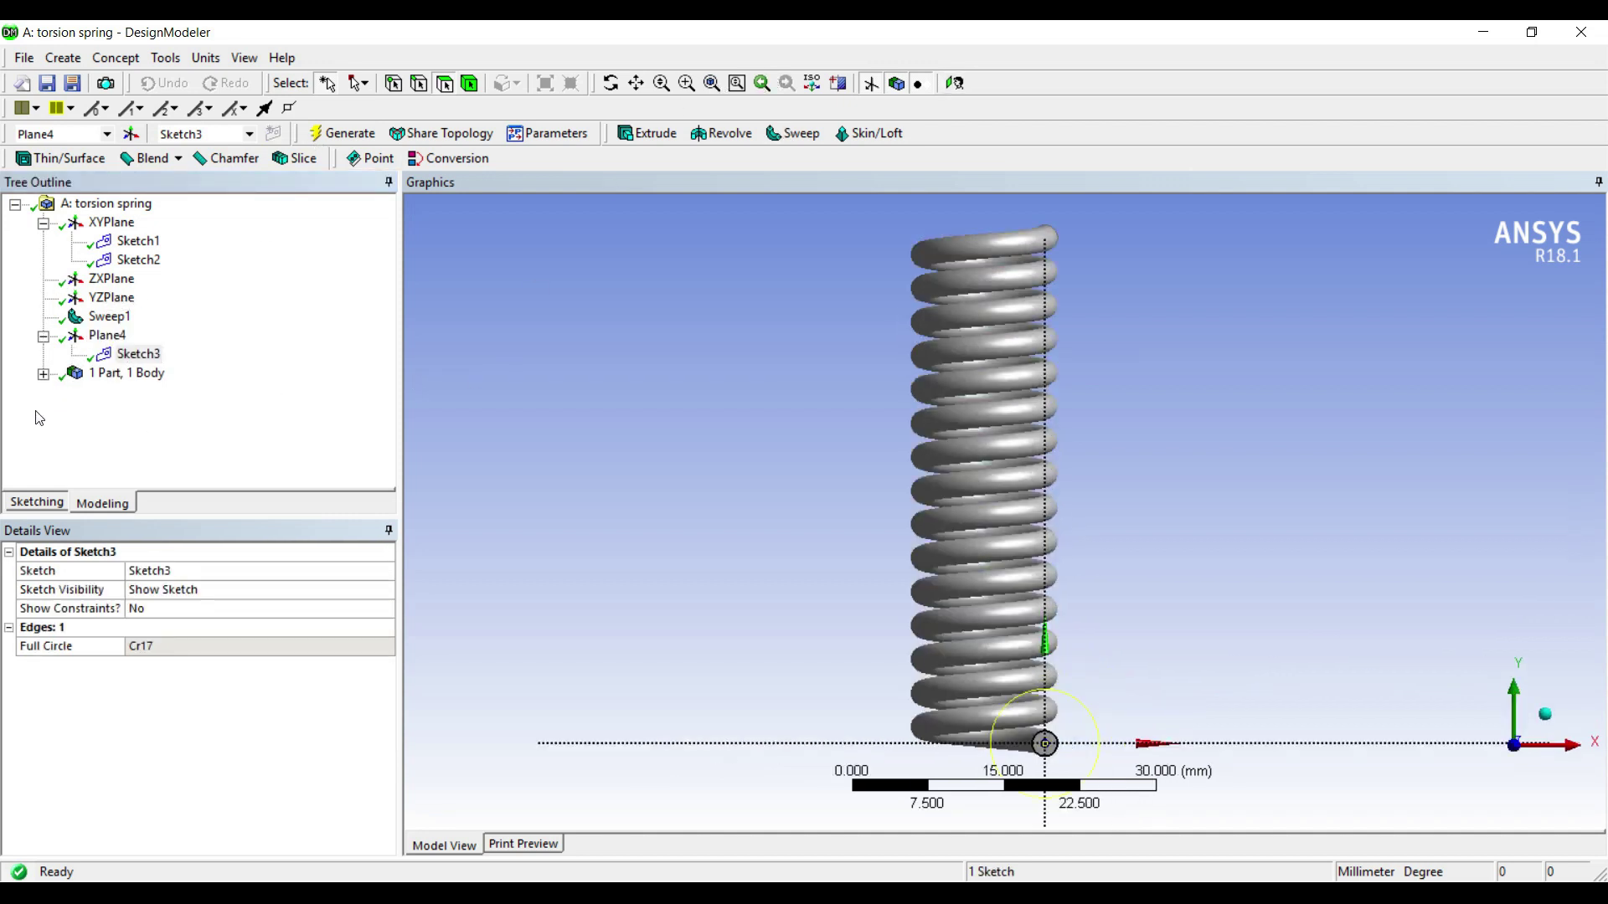
pyautogui.click(36, 501)
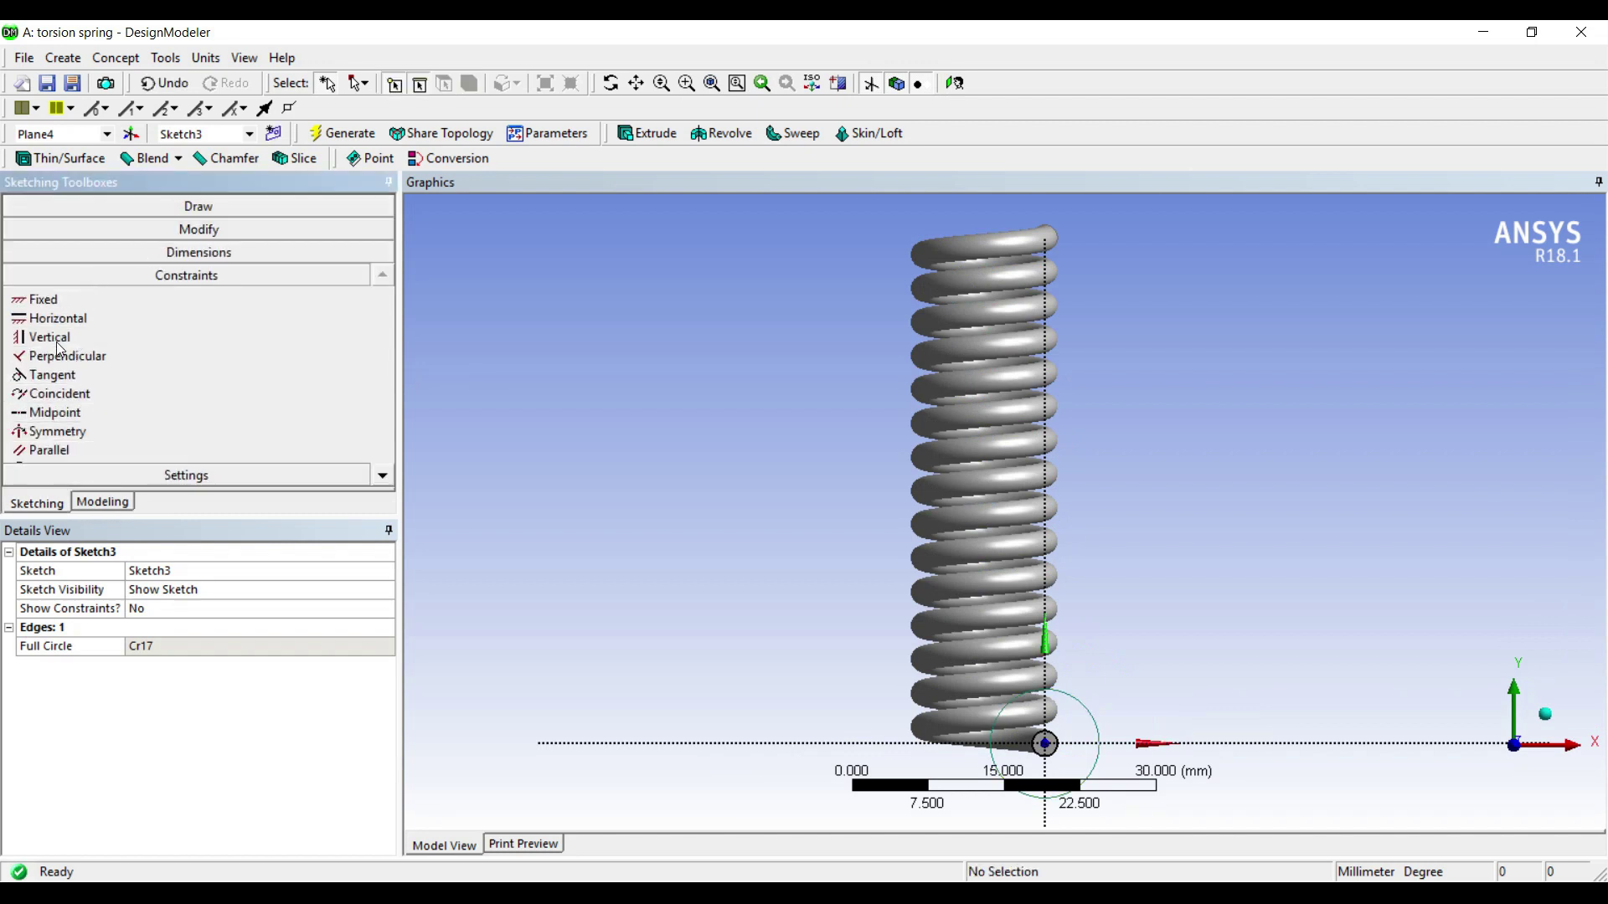
pyautogui.click(60, 394)
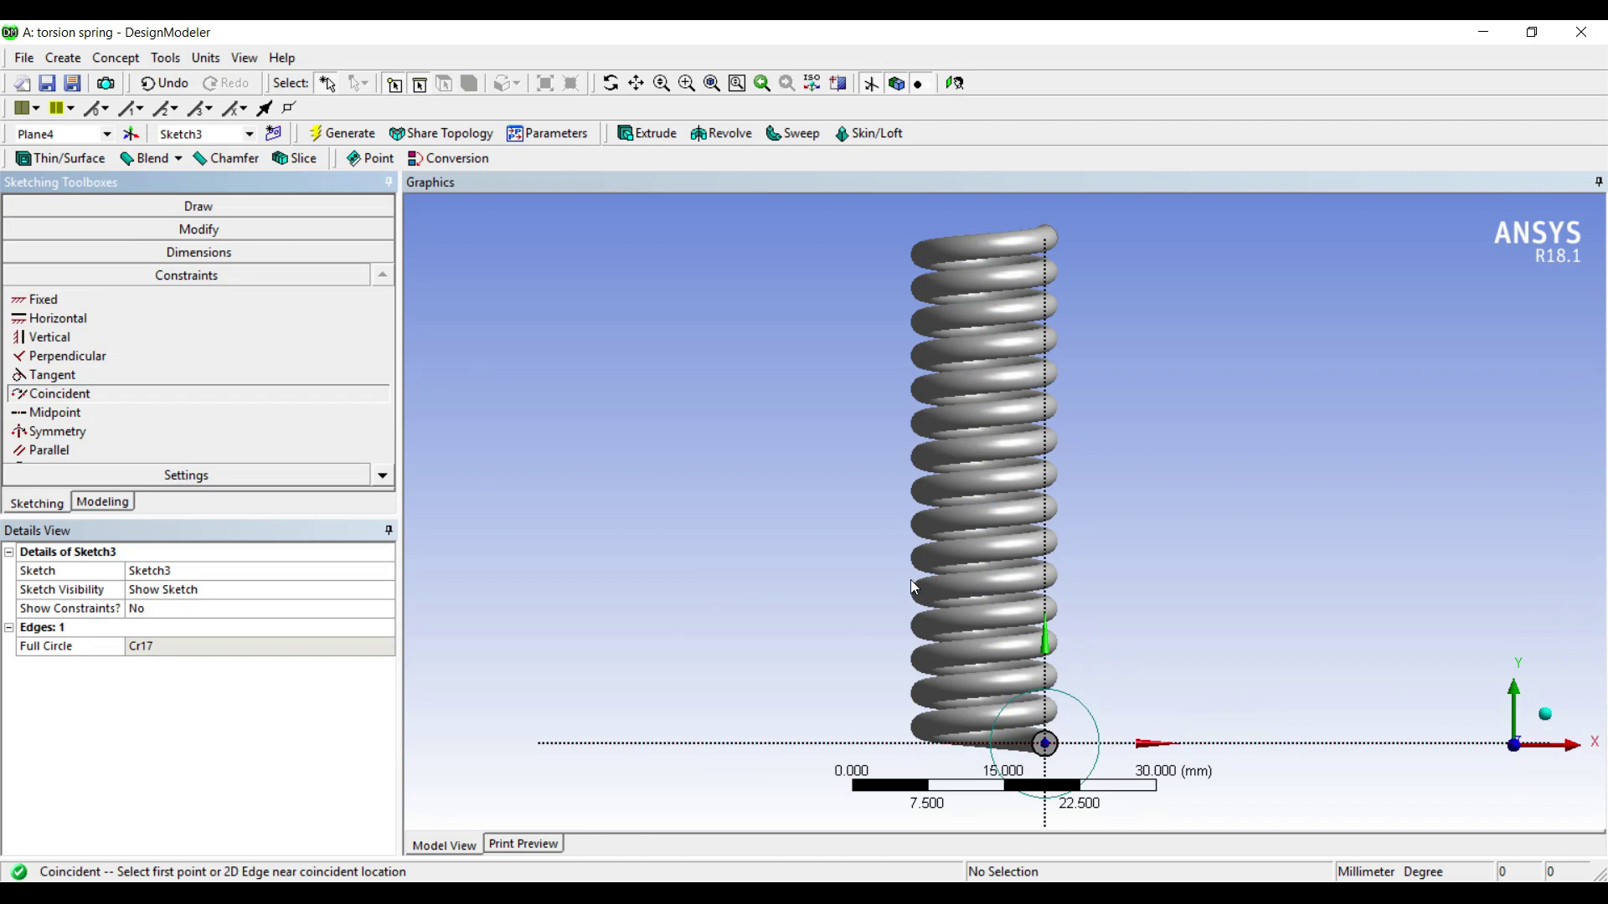
pyautogui.click(864, 586)
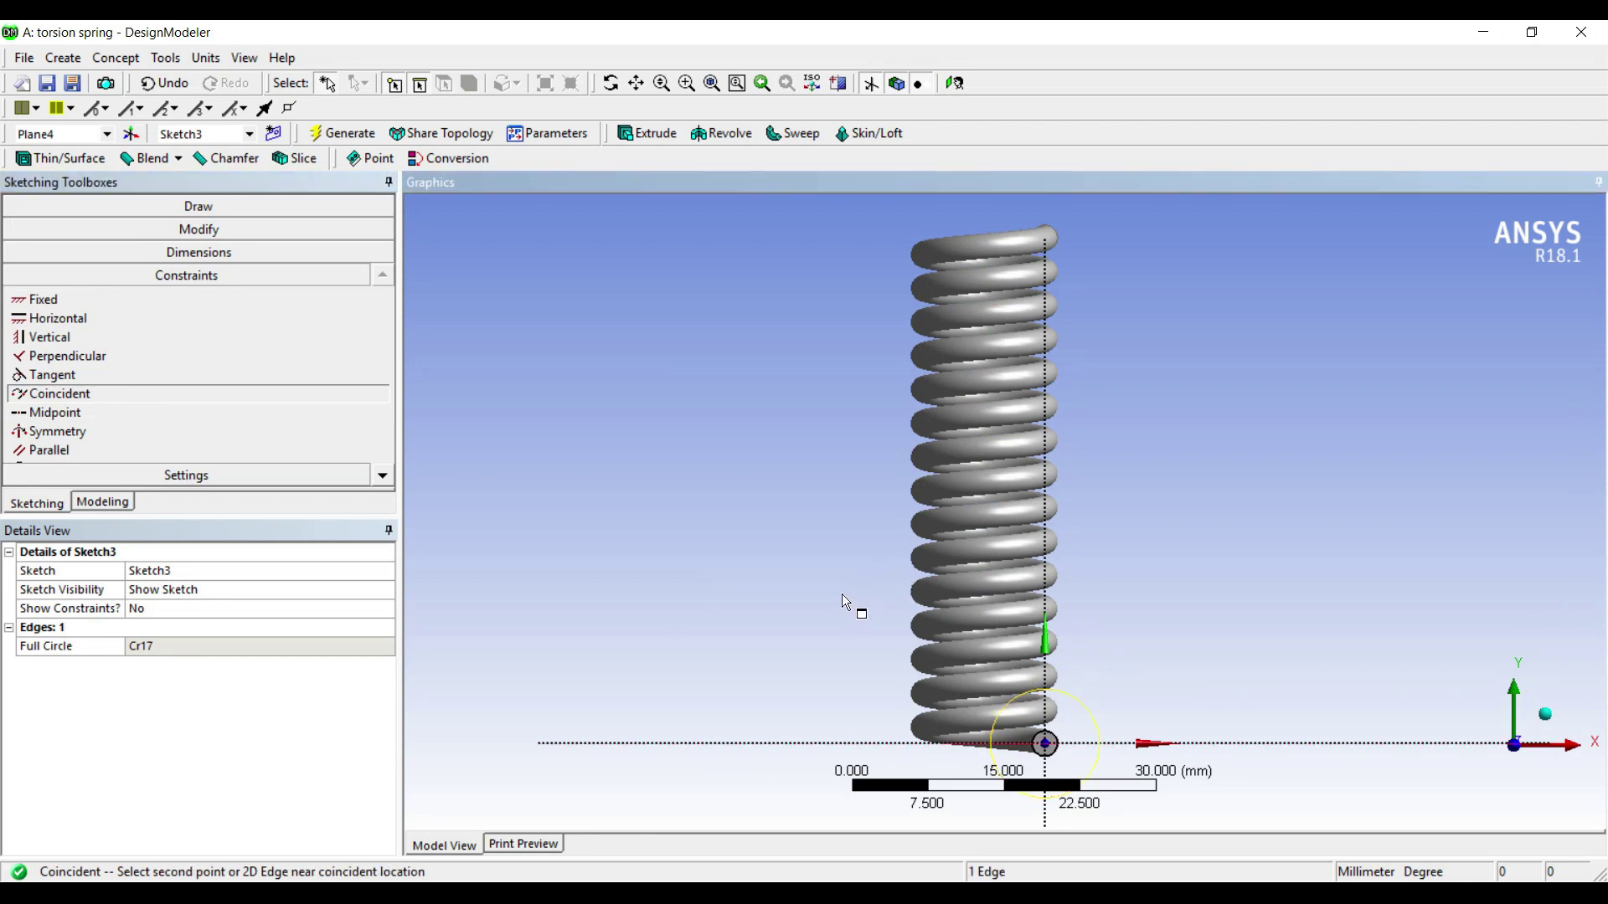
pyautogui.click(843, 595)
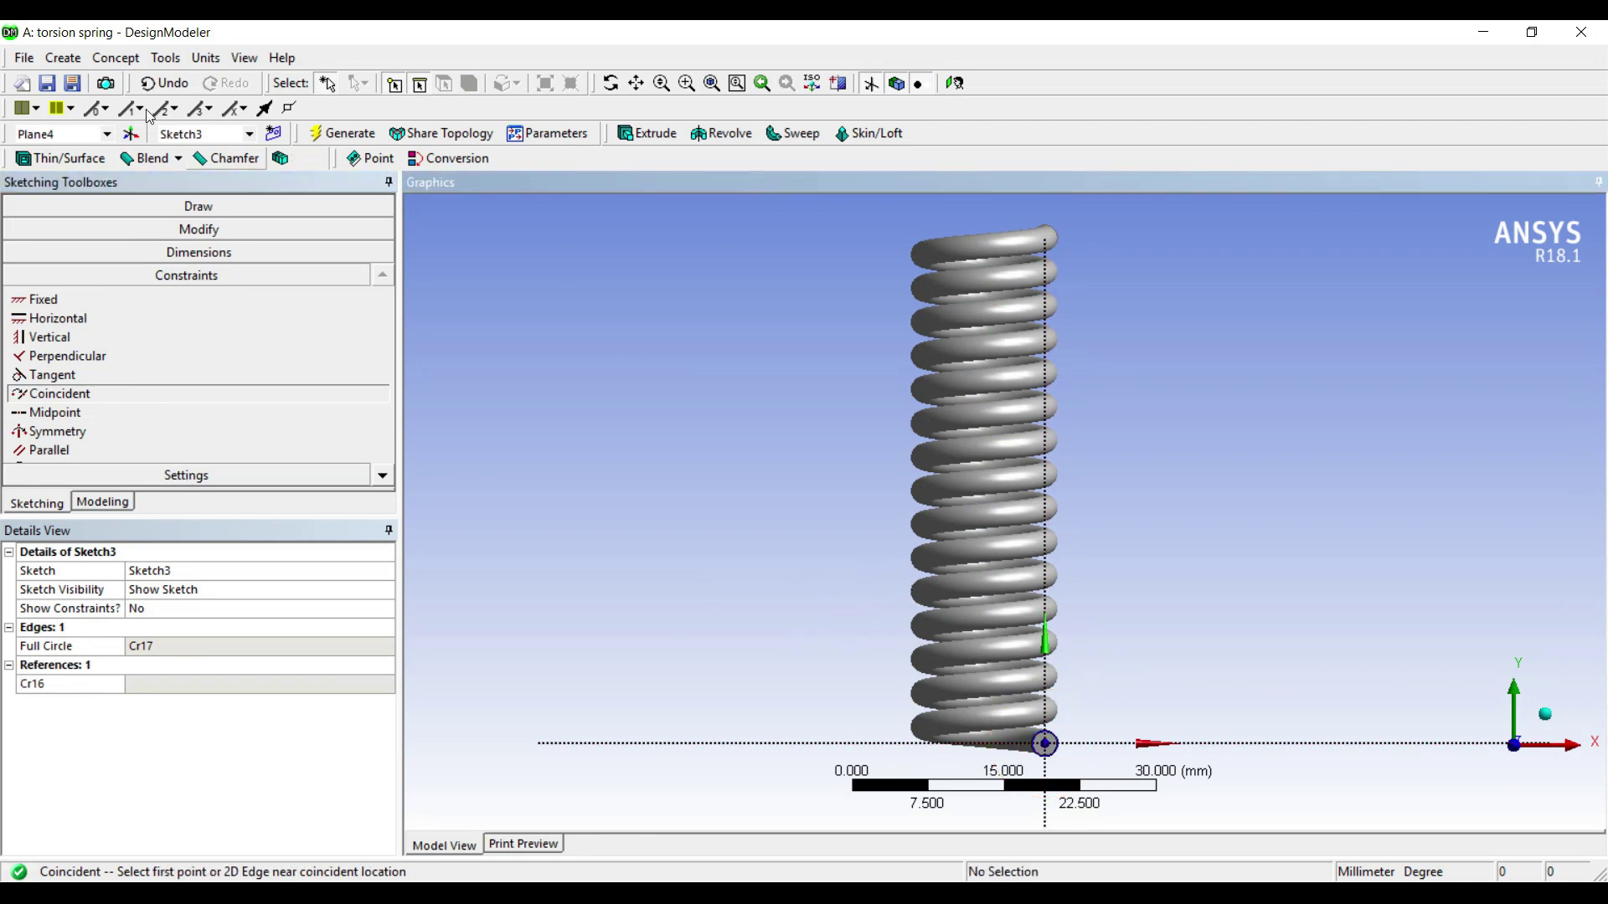
# - Extrude Sketch3 by 30 mm in the normal direction as added material to form the coil's first straight leg
pyautogui.click(647, 133)
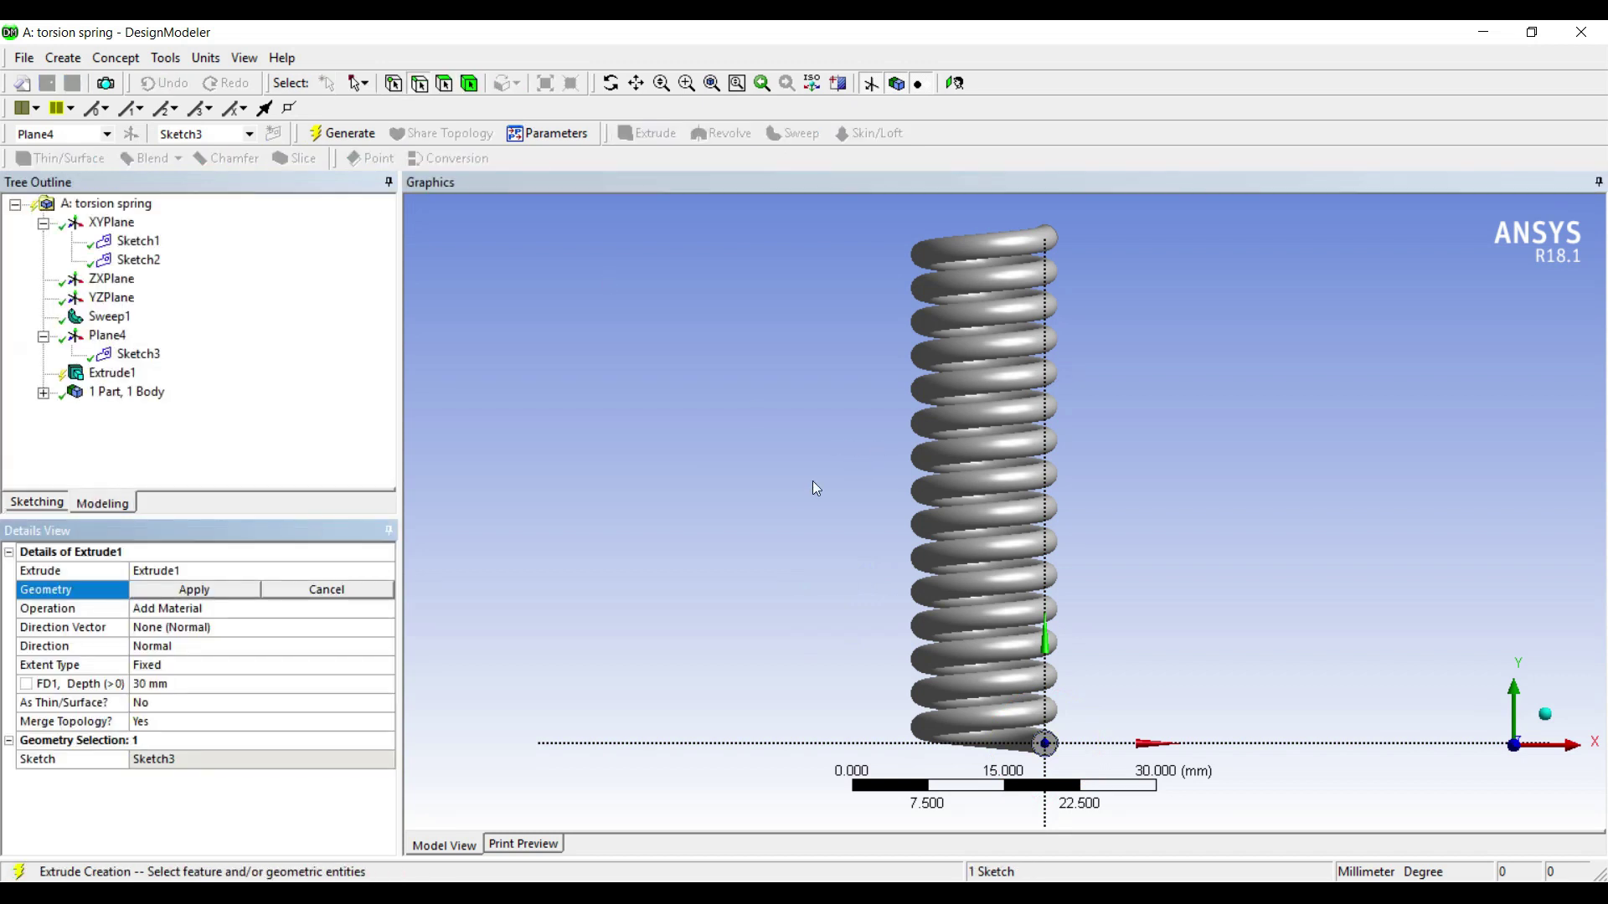
pyautogui.moveTo(815, 488)
pyautogui.mouseDown(button='middle')
pyautogui.moveTo(861, 488)
pyautogui.moveTo(886, 611)
pyautogui.mouseUp(button='middle')
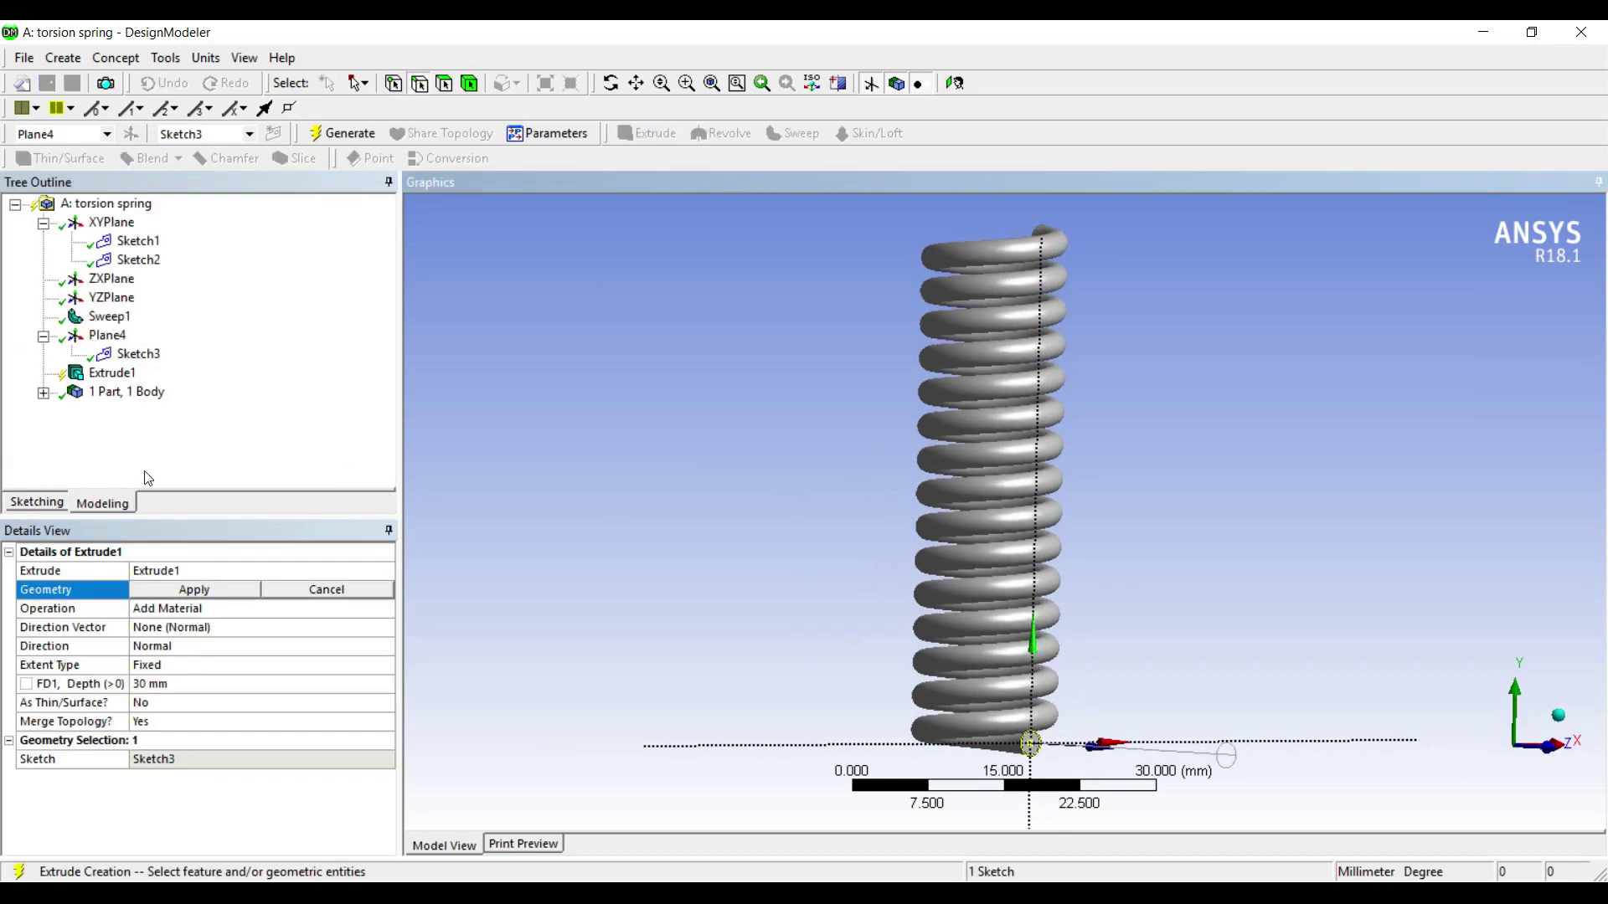
pyautogui.click(174, 589)
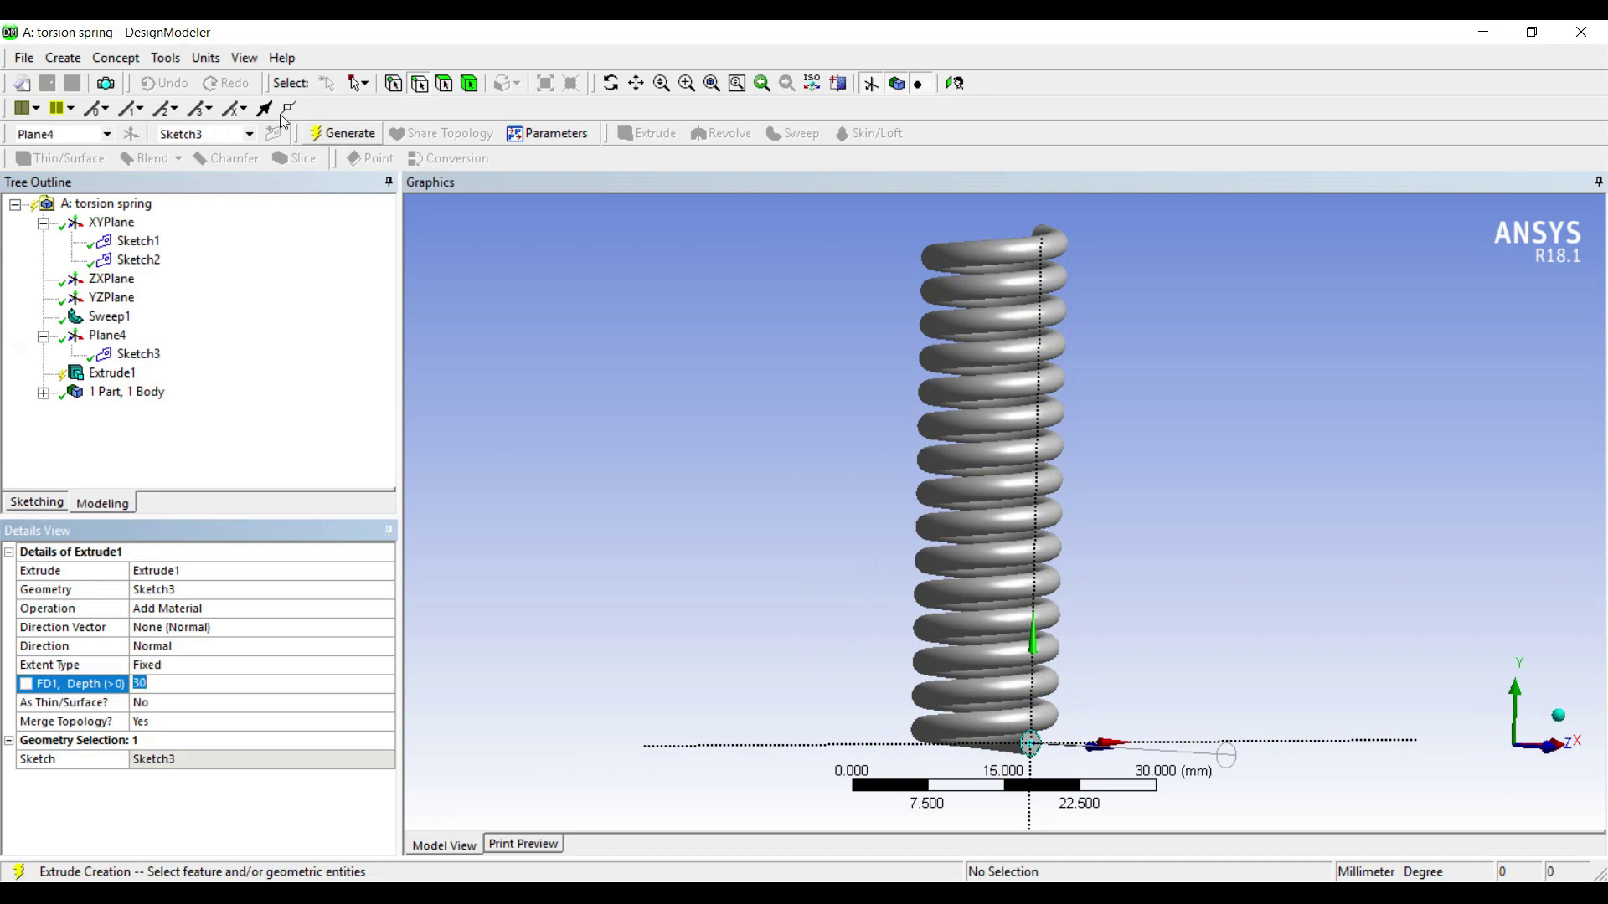
pyautogui.click(341, 133)
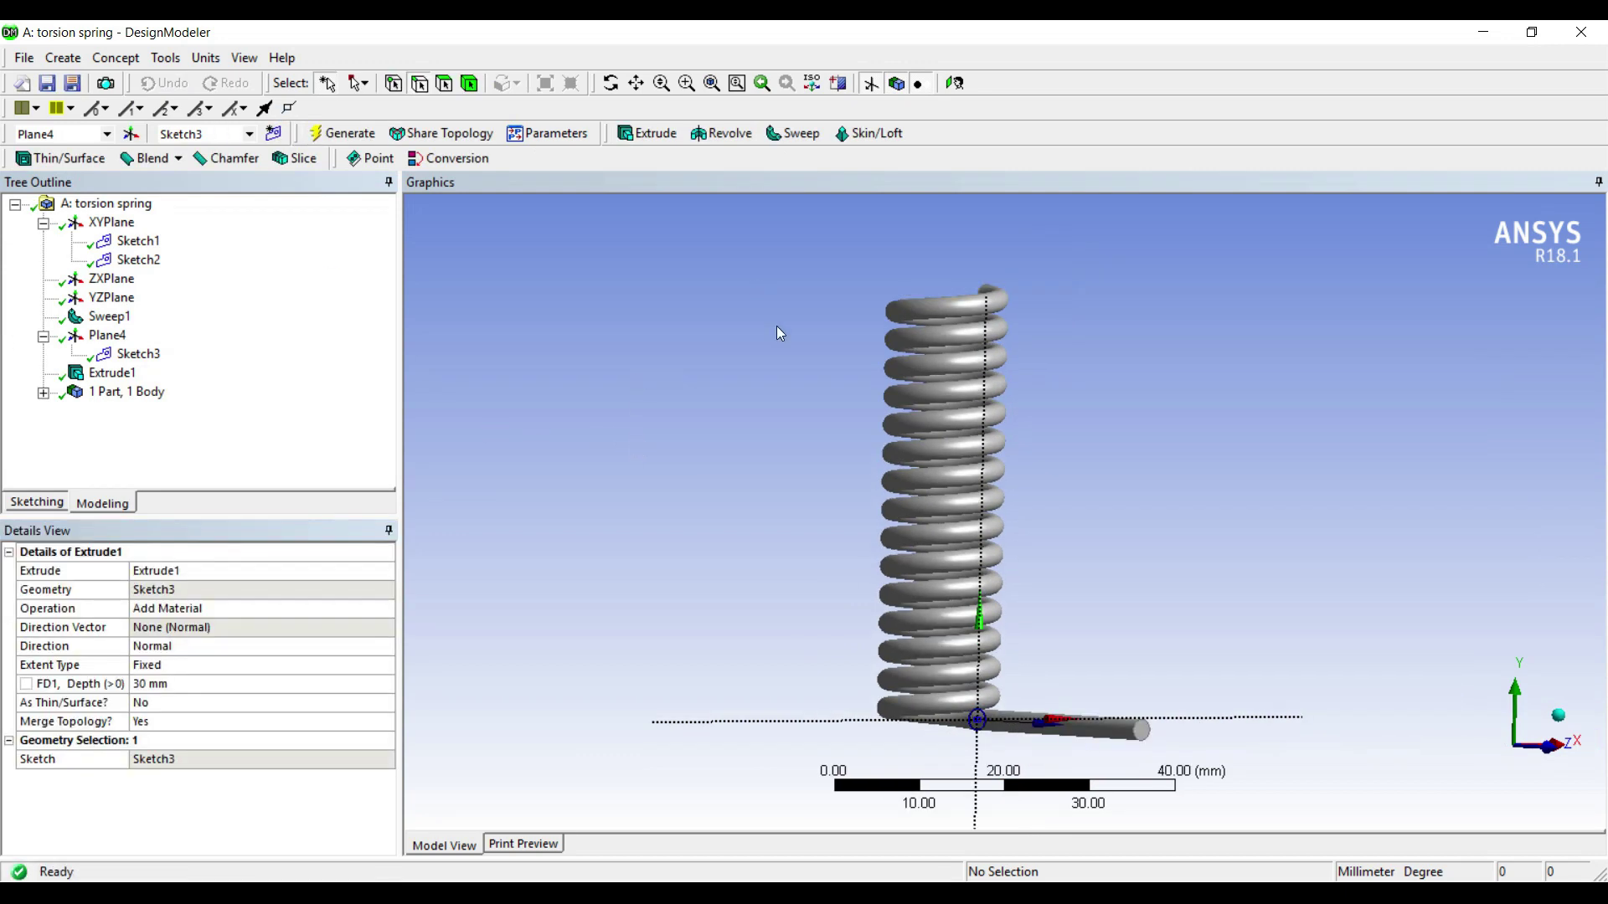
# - Create a new plane from the flat circular end face at the upper end of the coil
pyautogui.moveTo(800, 431); pyautogui.dragTo(818, 280, button='middle')
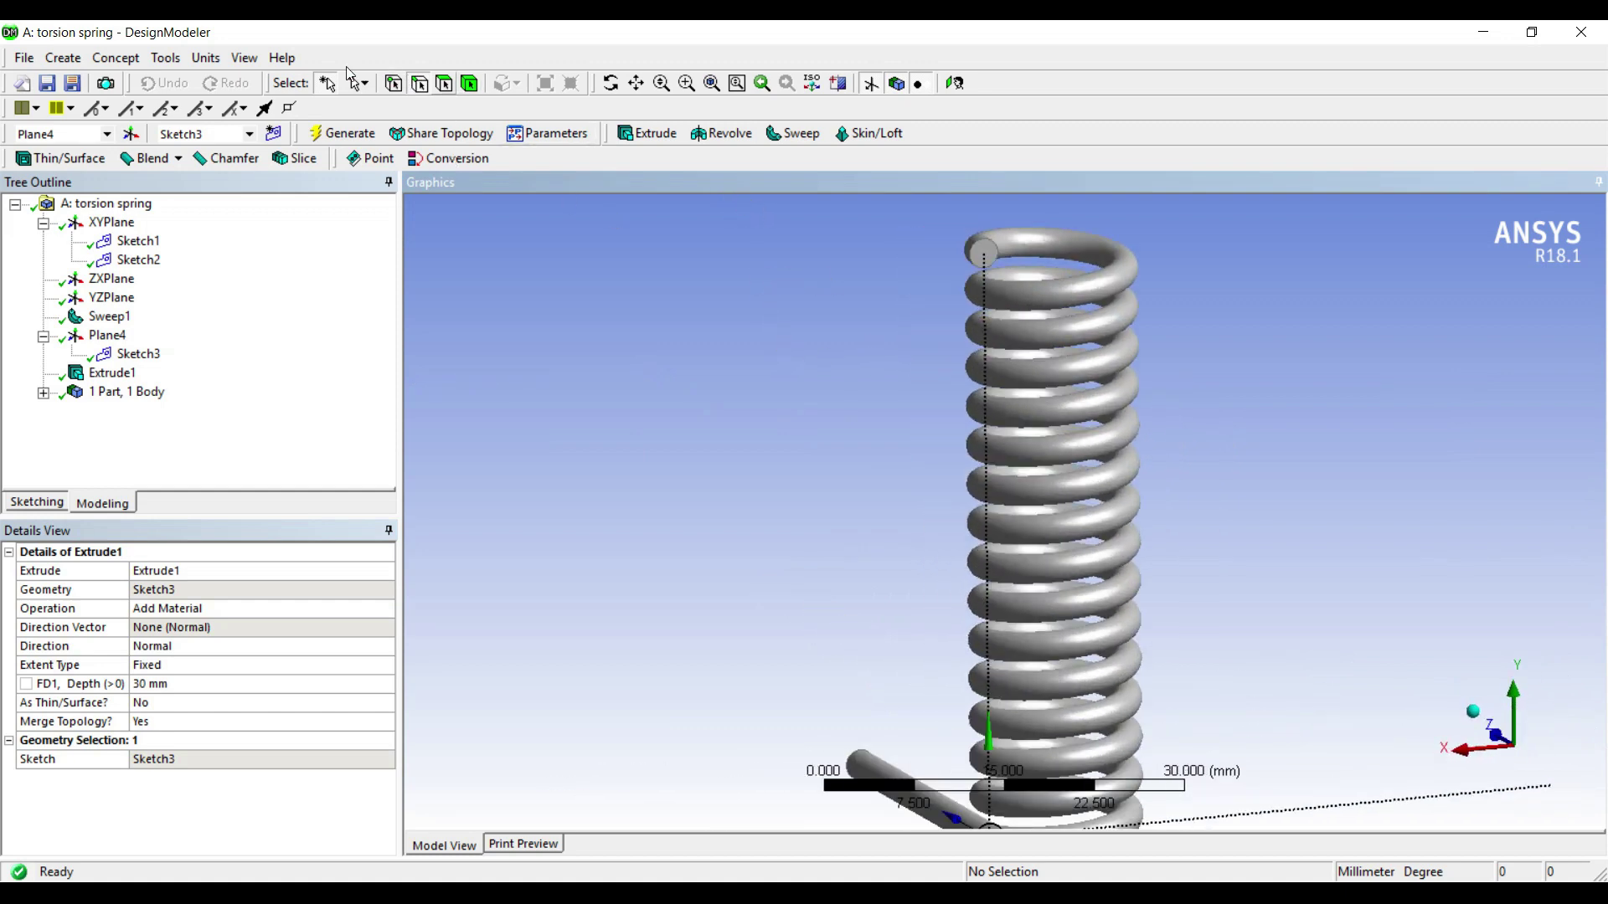
pyautogui.click(983, 252)
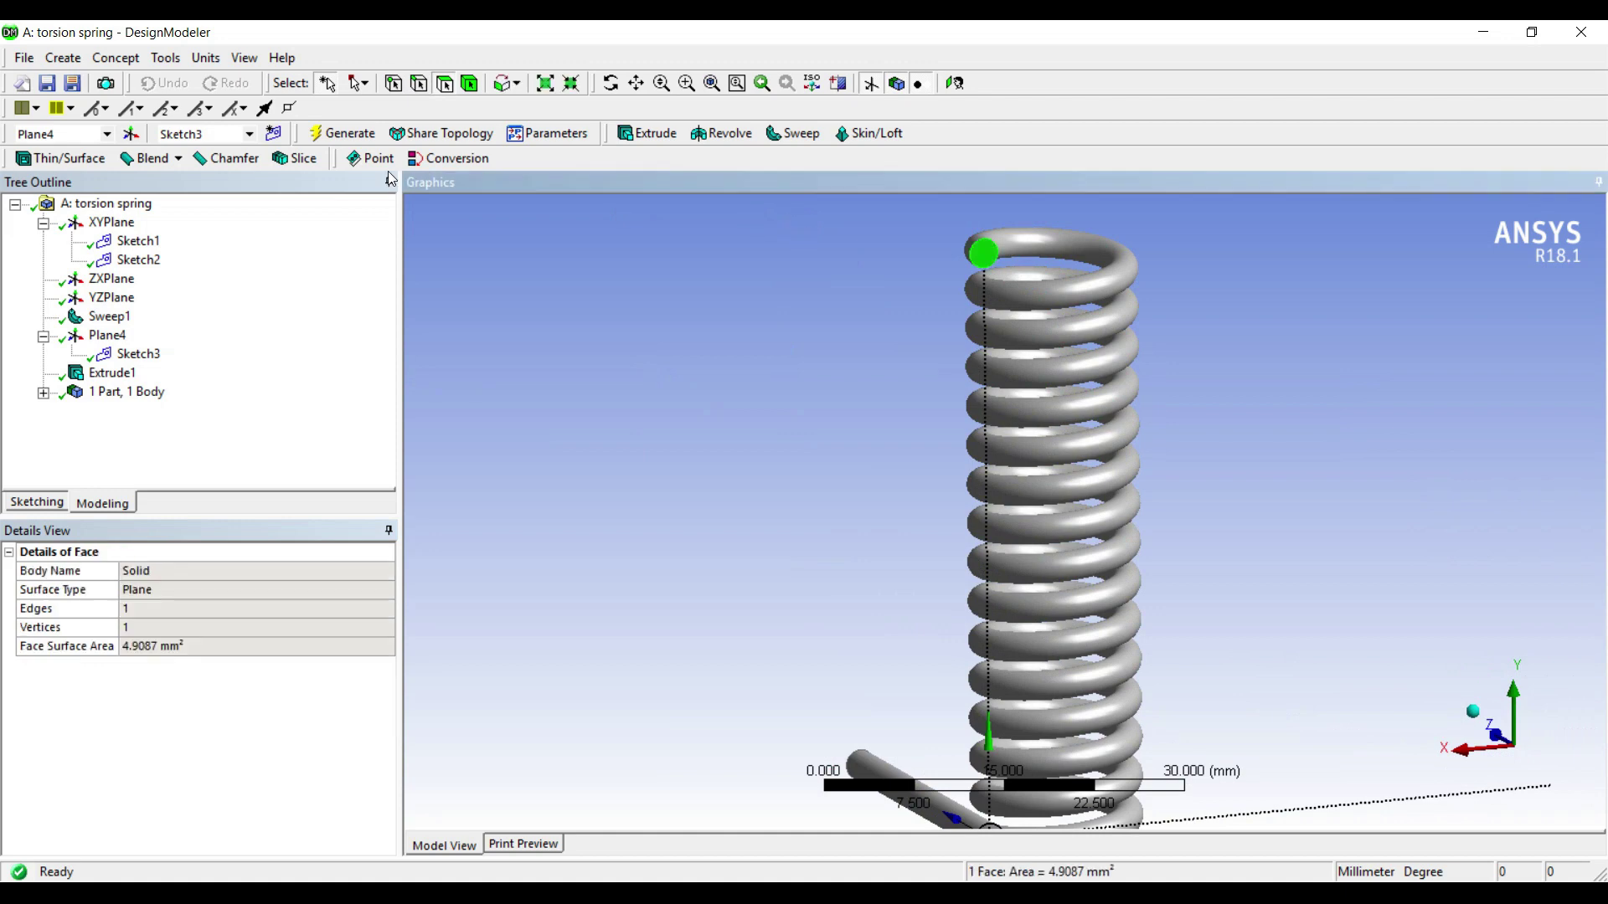
pyautogui.click(129, 134)
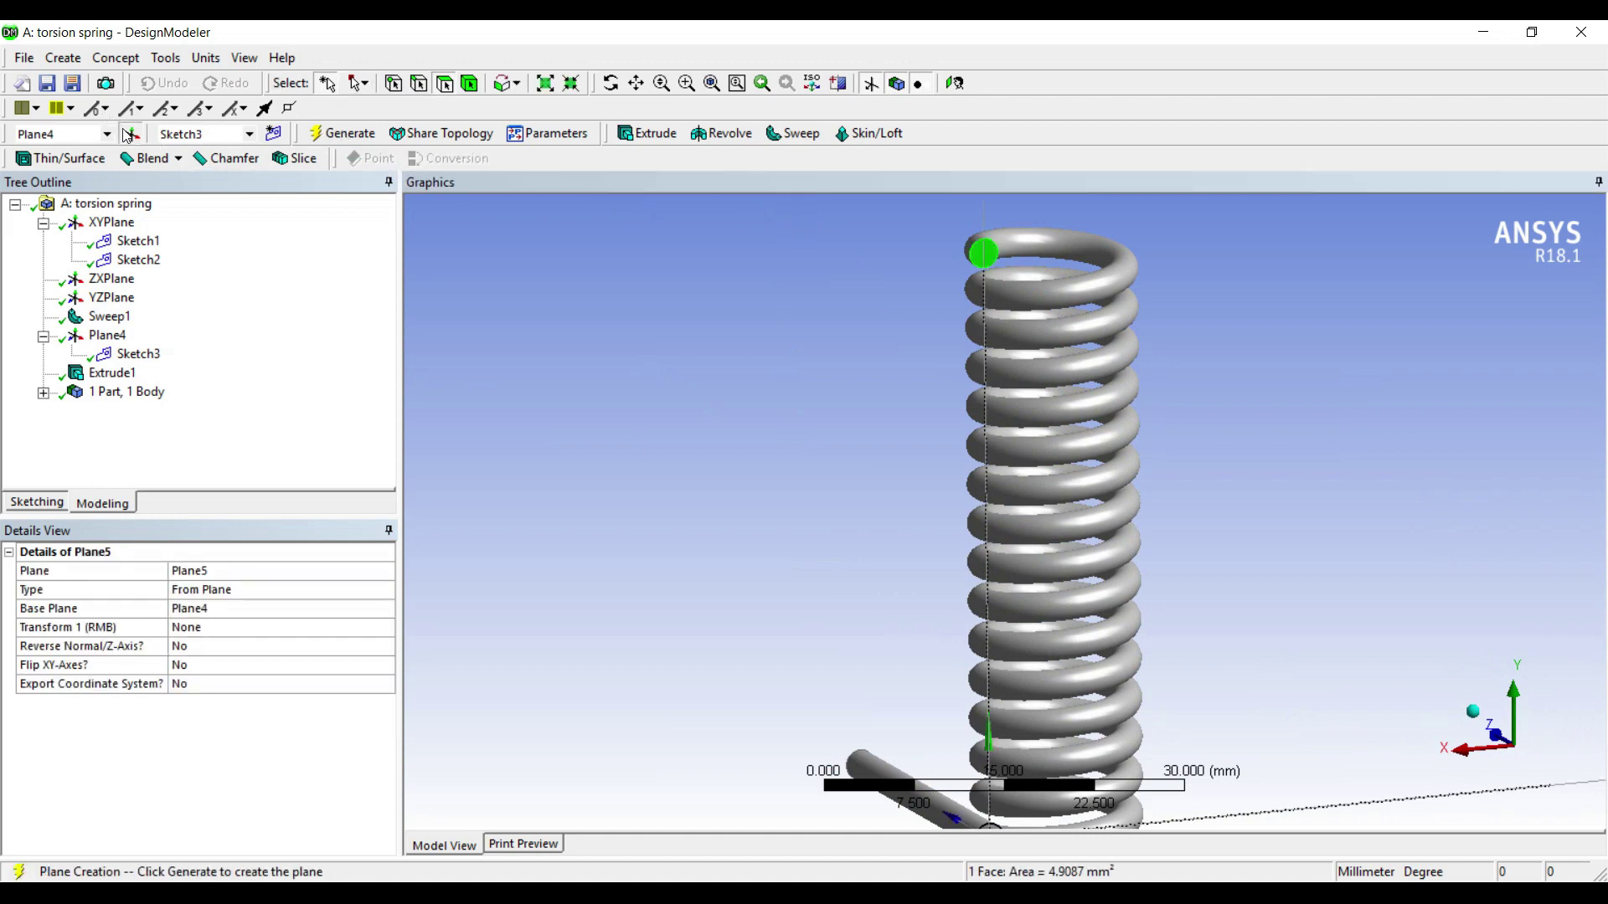
pyautogui.click(343, 134)
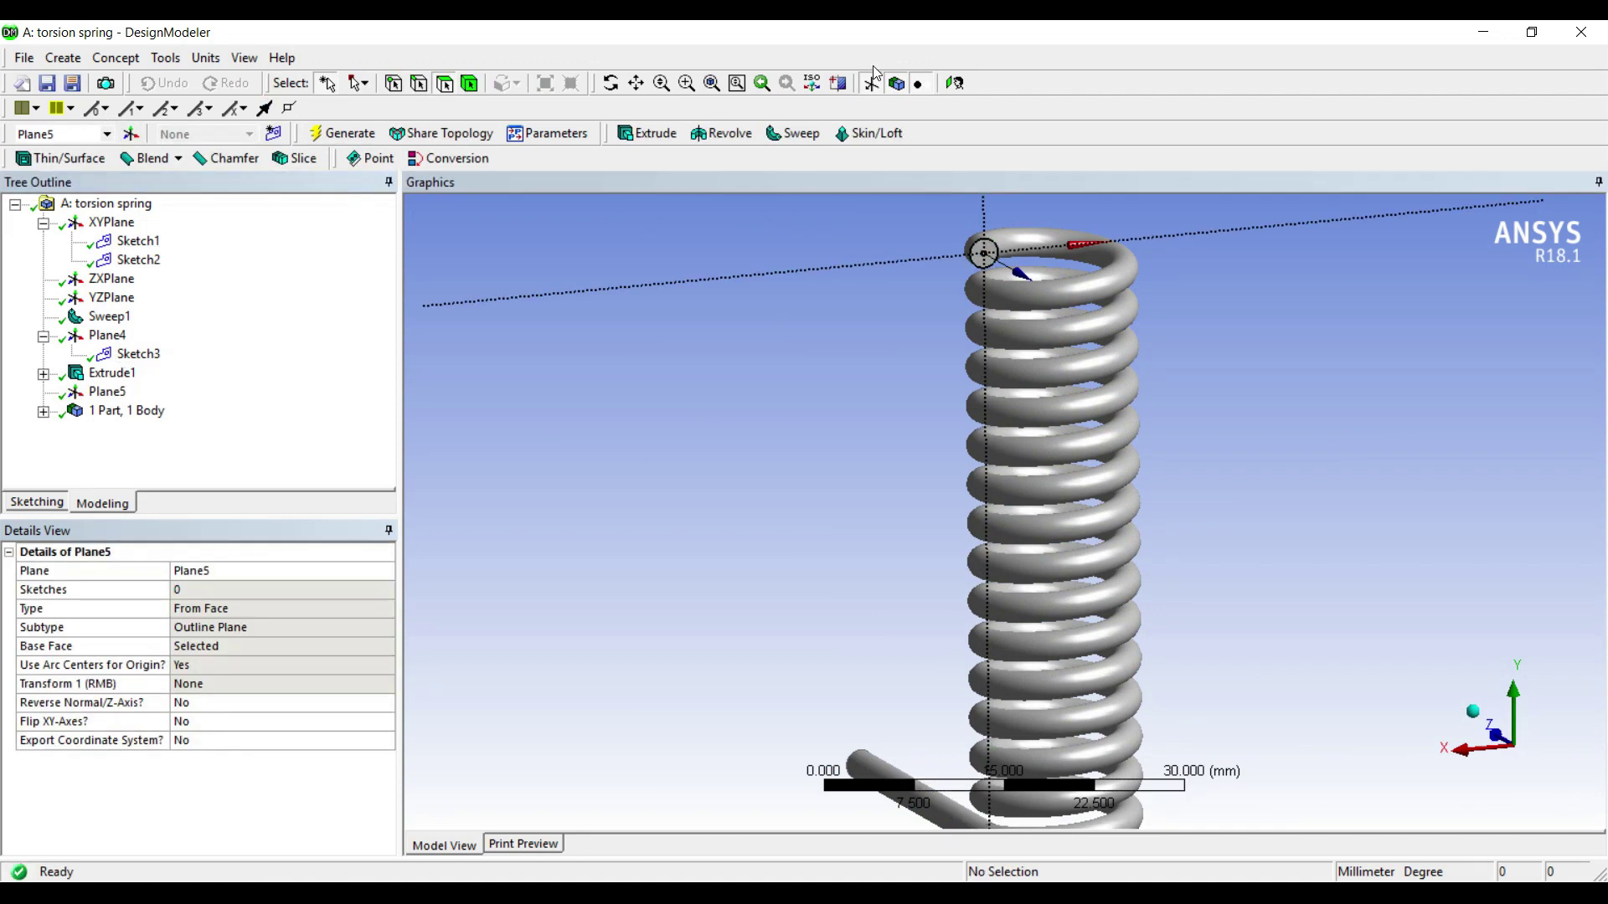
# - Sketch a circle on Plane5, centred on the plane's origin at the coil's upper end face
pyautogui.click(954, 83)
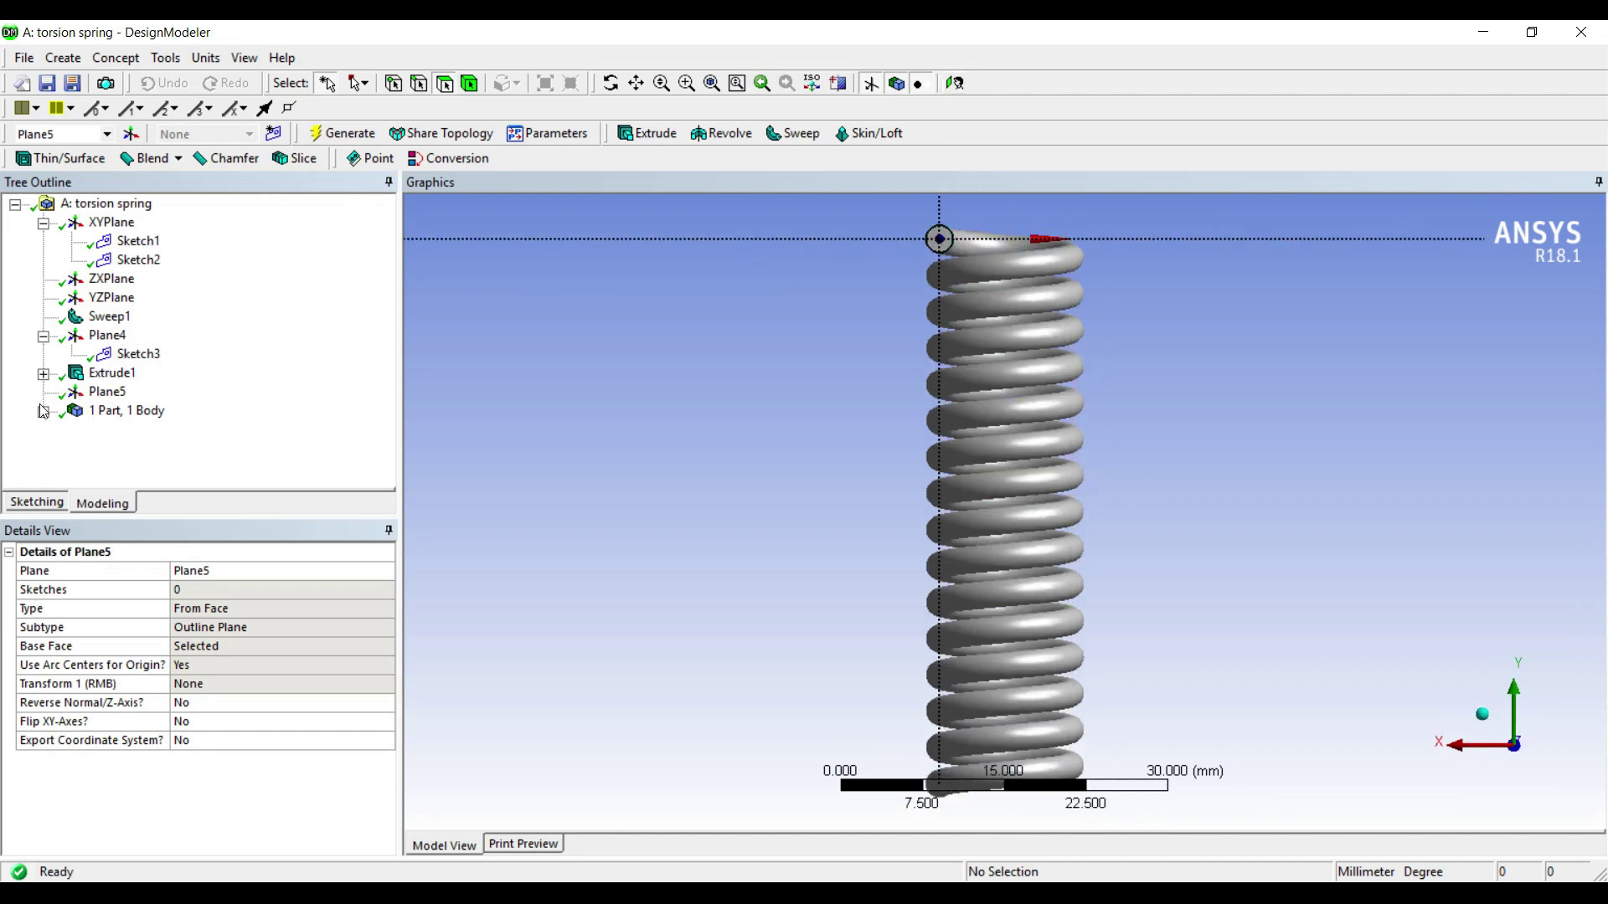
pyautogui.click(36, 501)
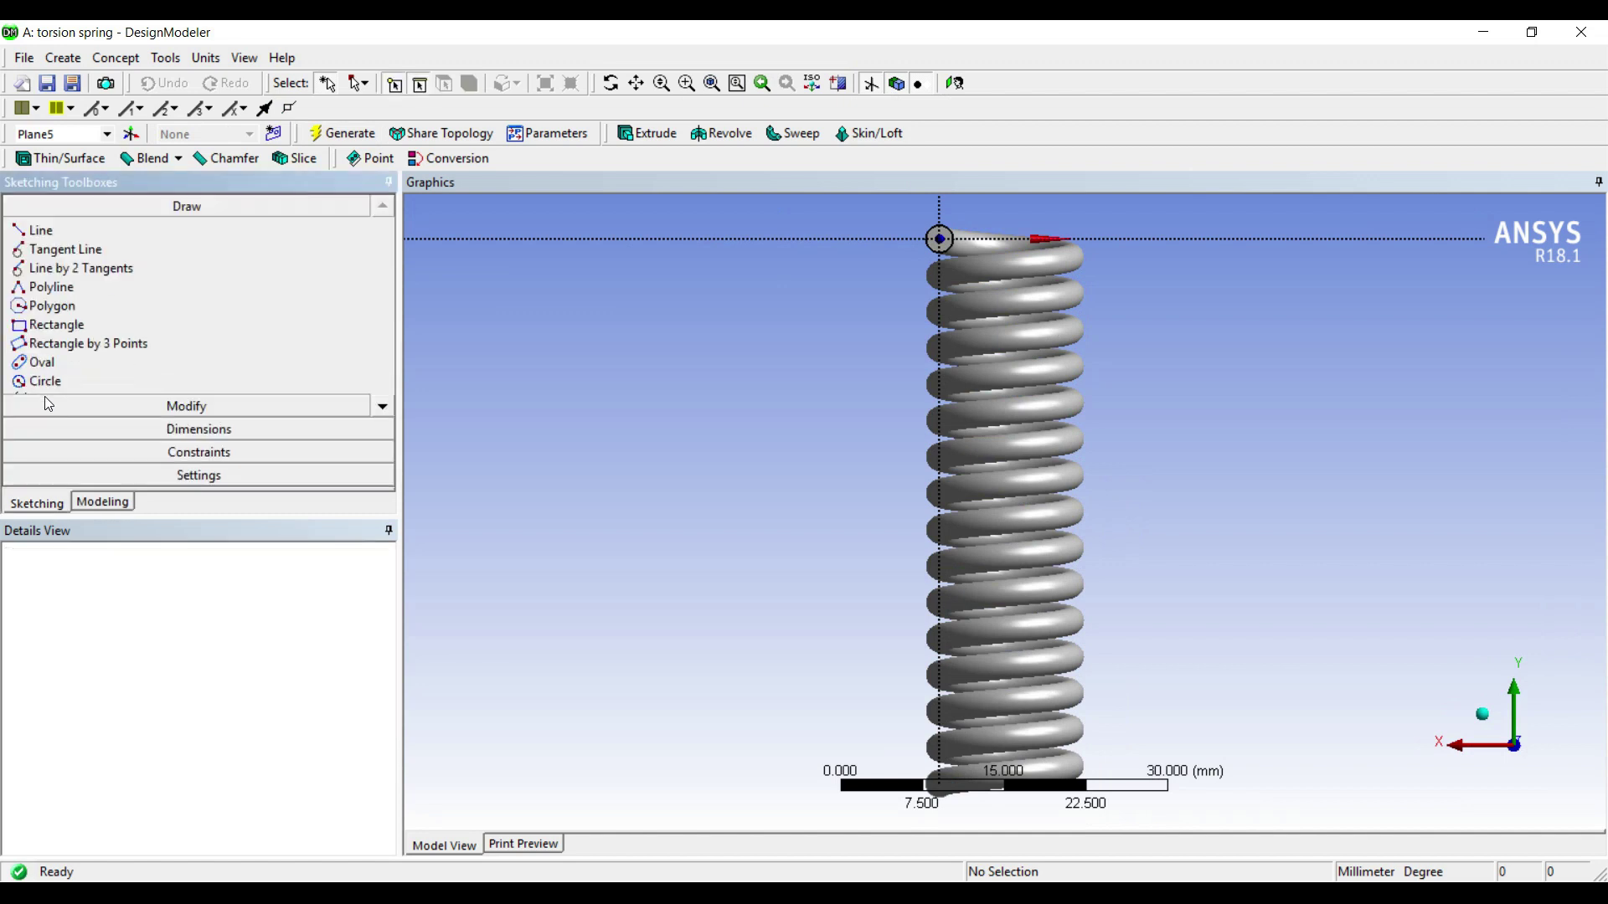
pyautogui.click(45, 382)
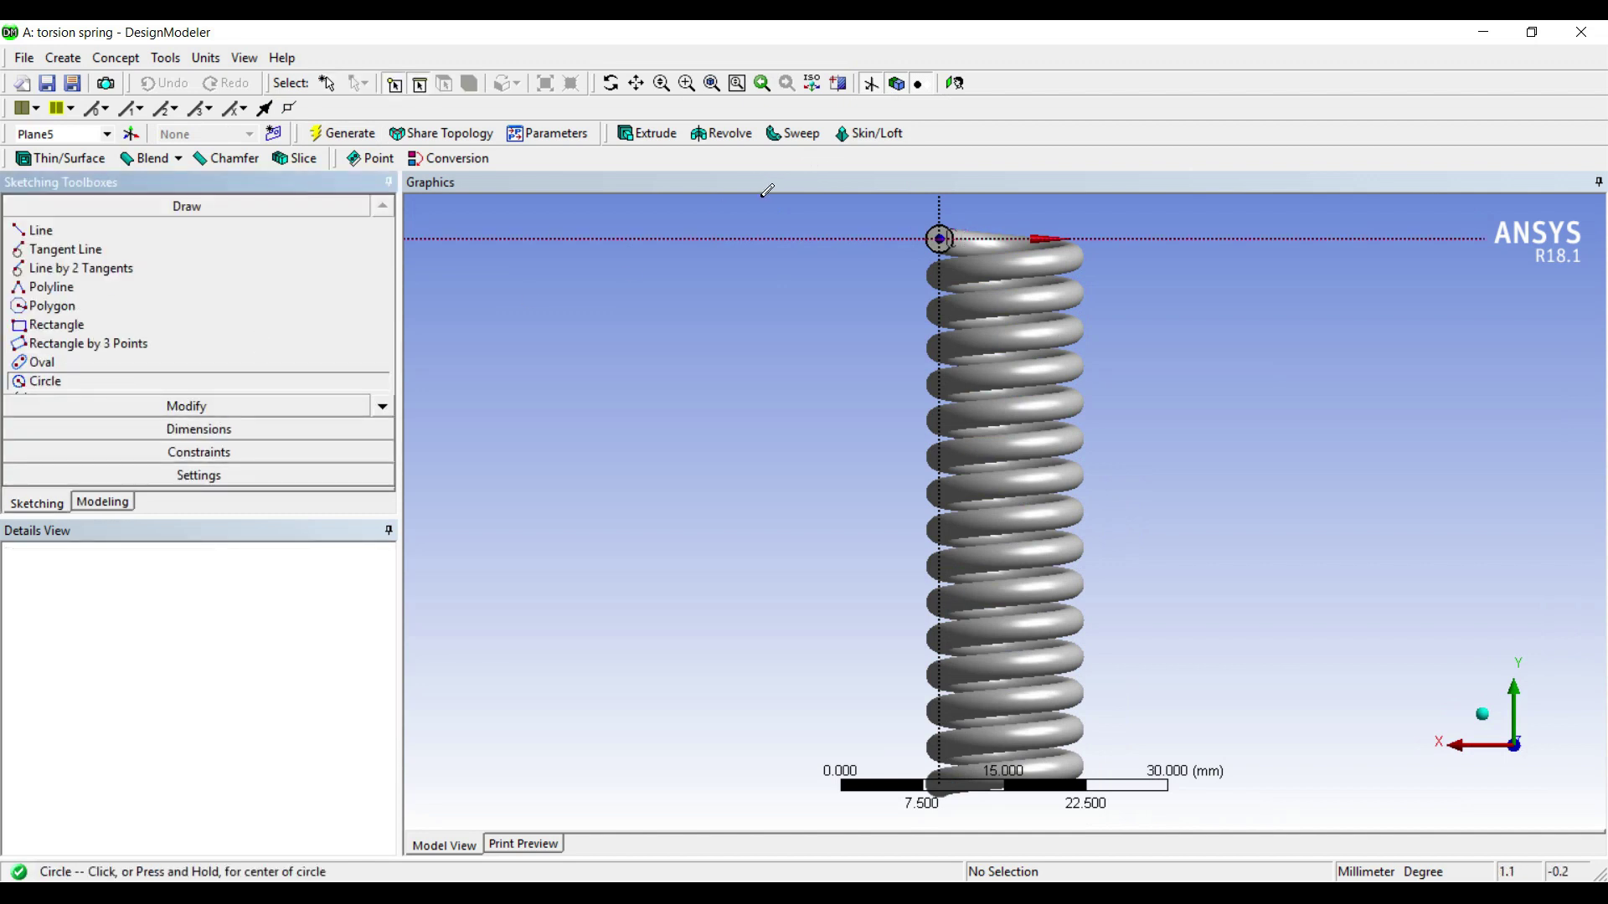
pyautogui.click(939, 239)
pyautogui.click(963, 273)
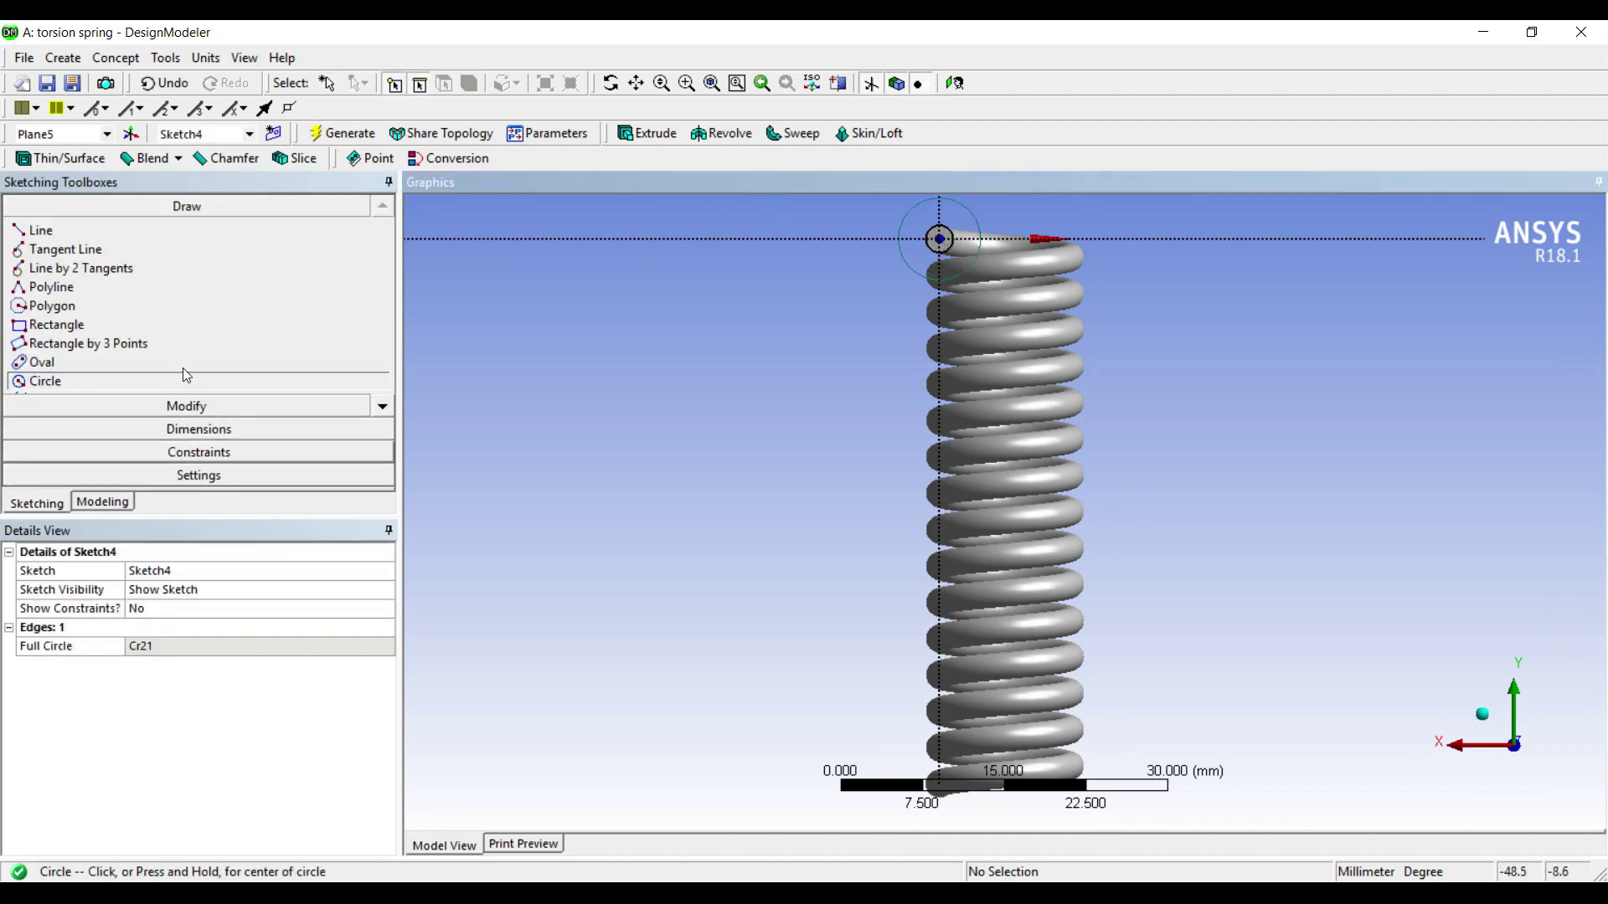
# - Make the circle in Sketch4 coincident with the circular edge of the coil's upper end face
pyautogui.click(223, 454)
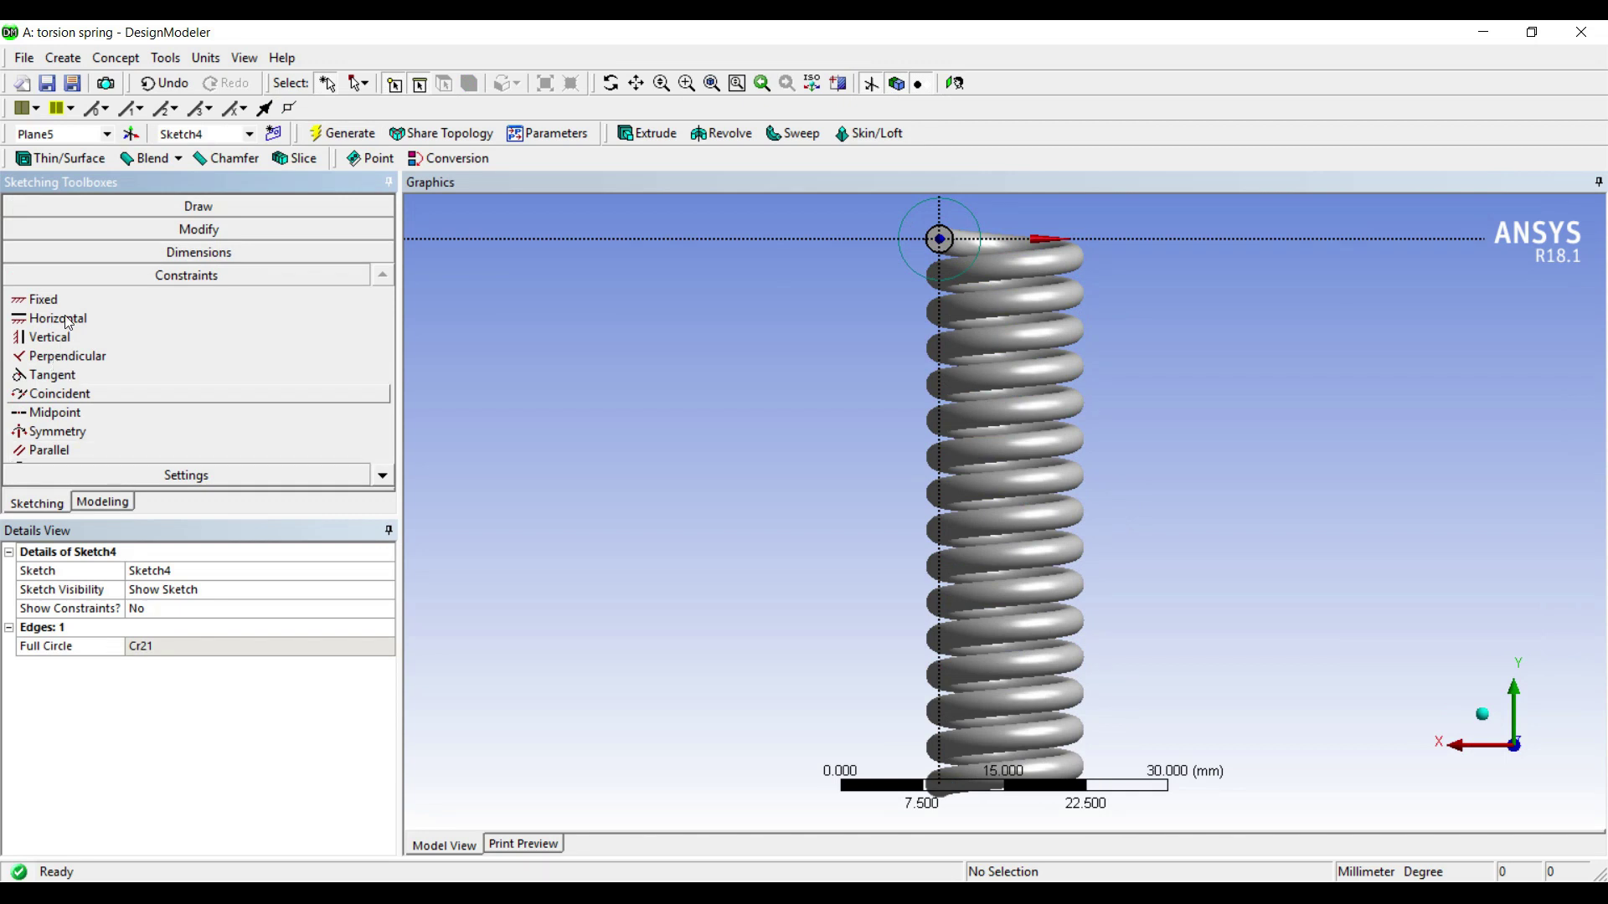
pyautogui.click(59, 394)
pyautogui.click(910, 211)
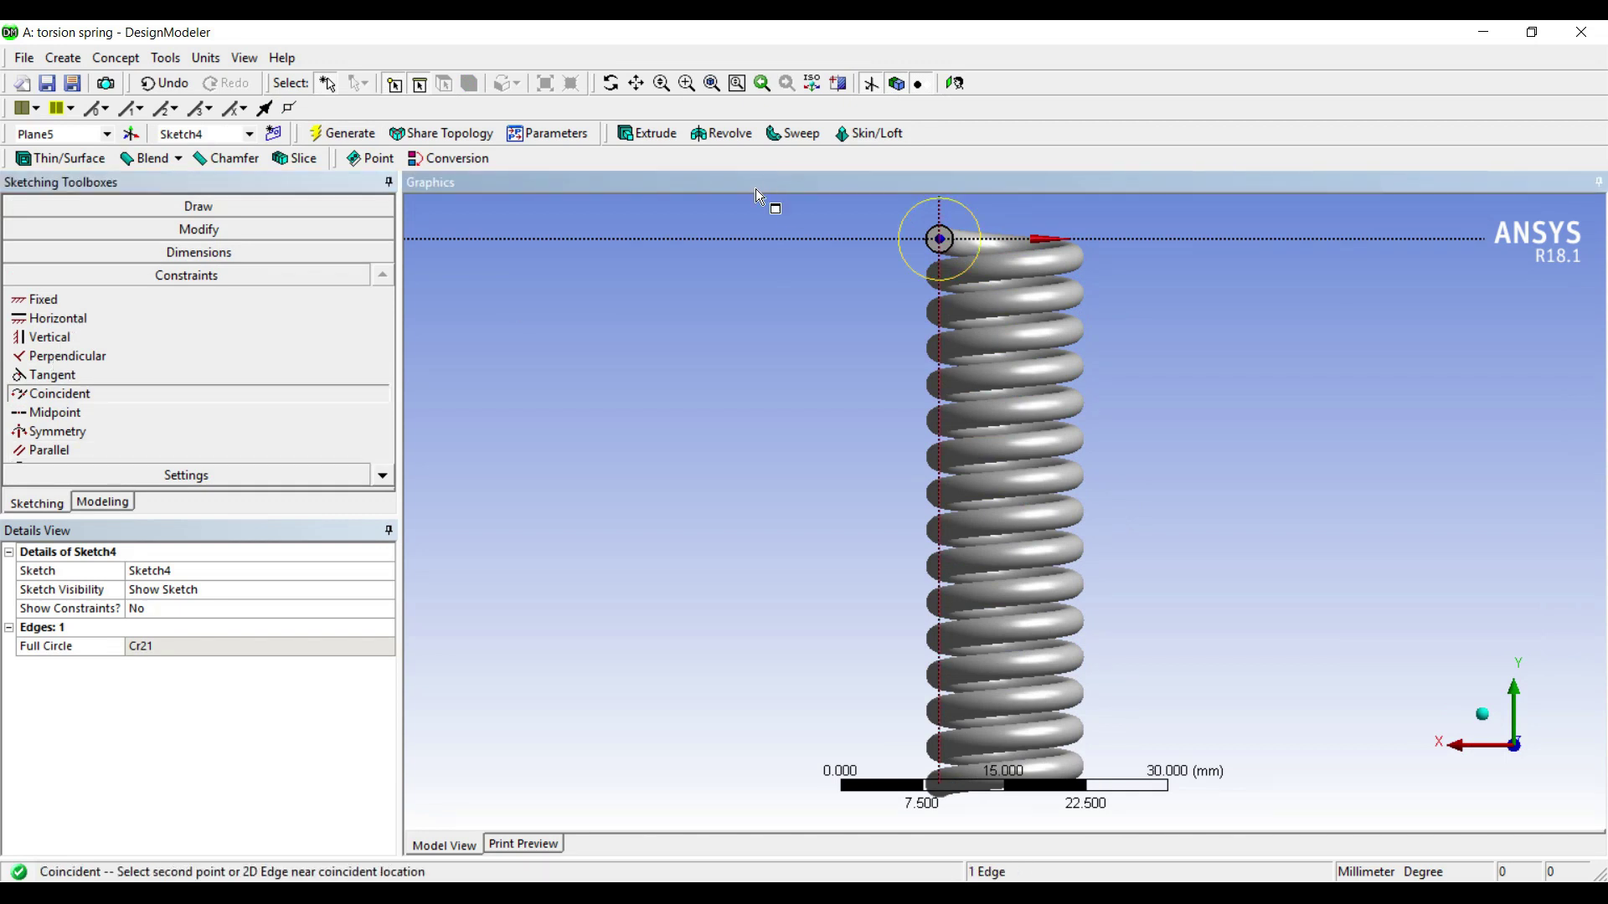
pyautogui.click(757, 186)
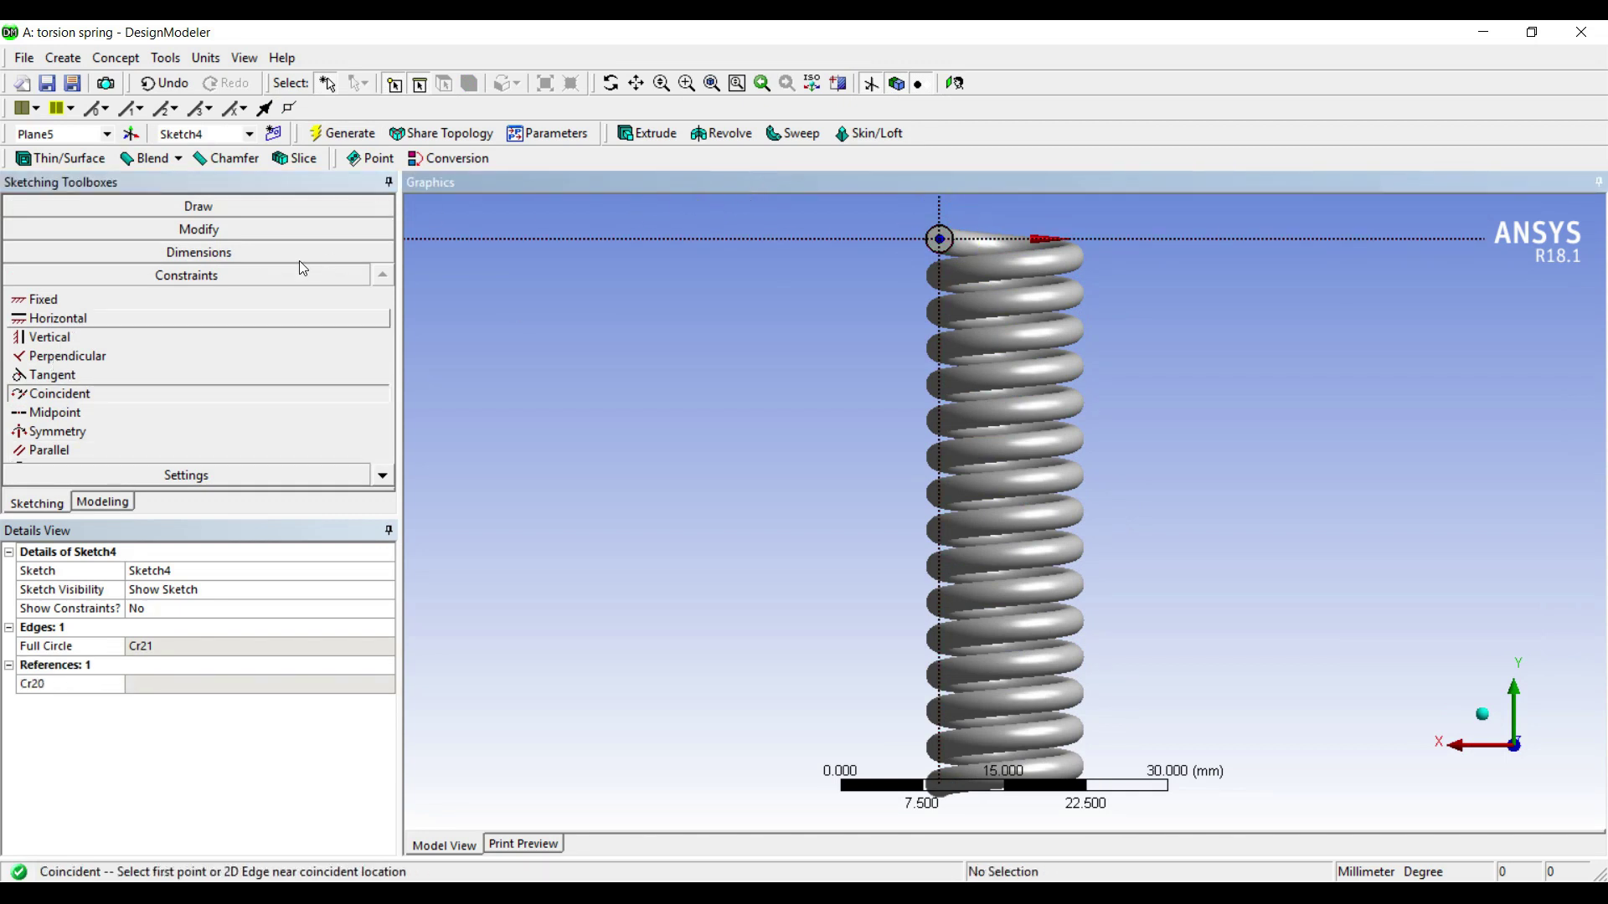
# - Extrude Sketch4 by 30 mm in the normal direction as added material to form the second straight leg
pyautogui.click(647, 133)
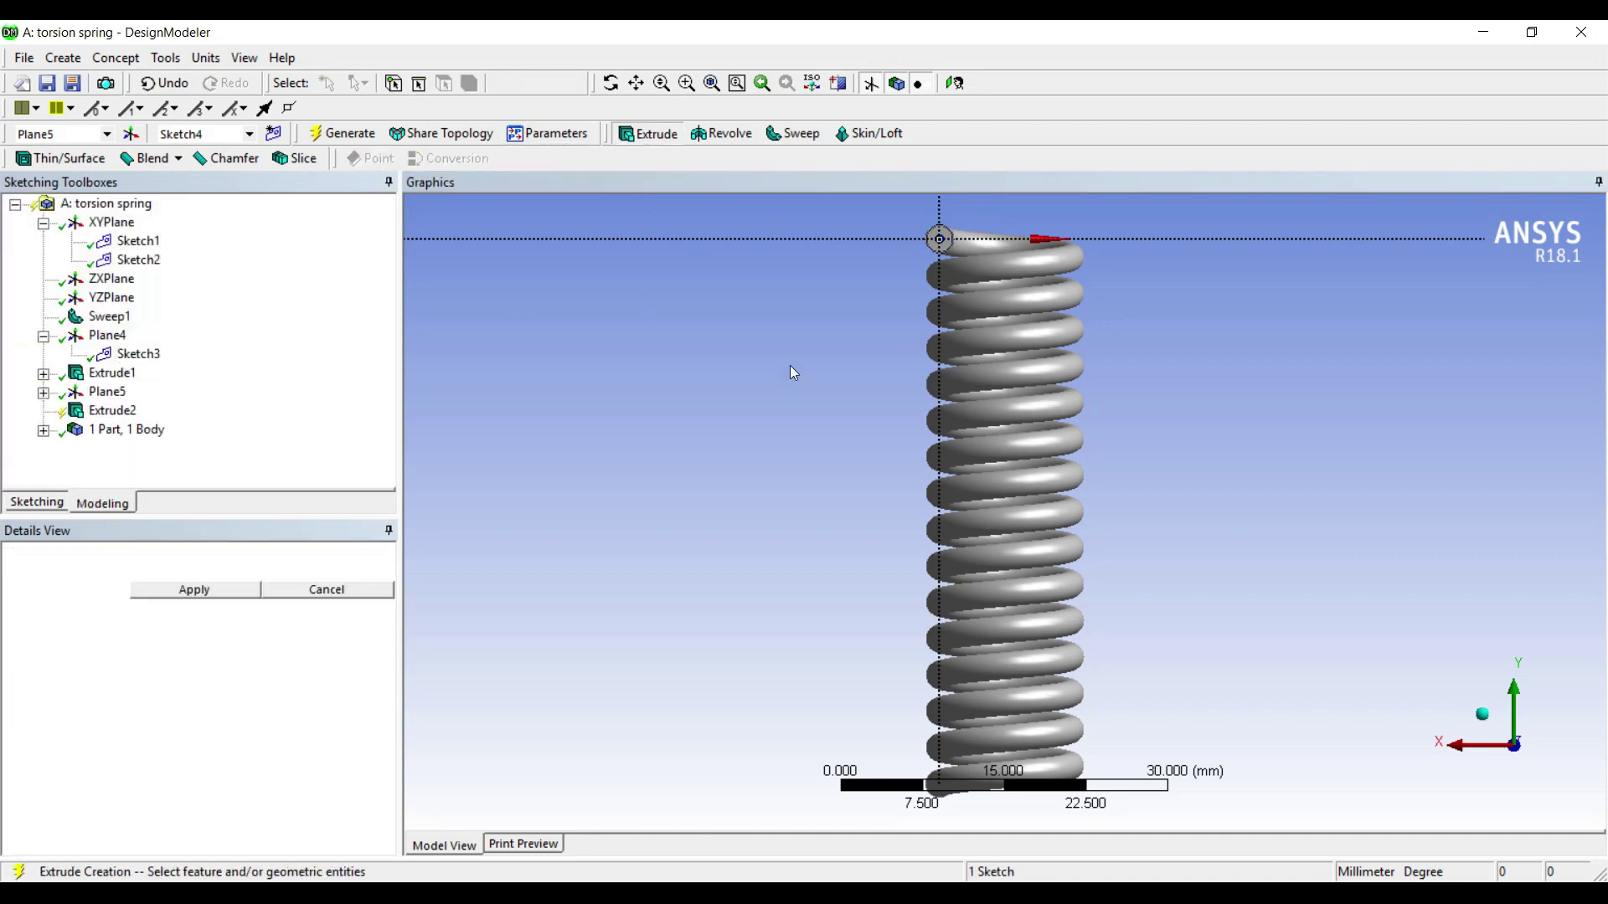
pyautogui.moveTo(801, 389); pyautogui.dragTo(919, 408, button='middle')
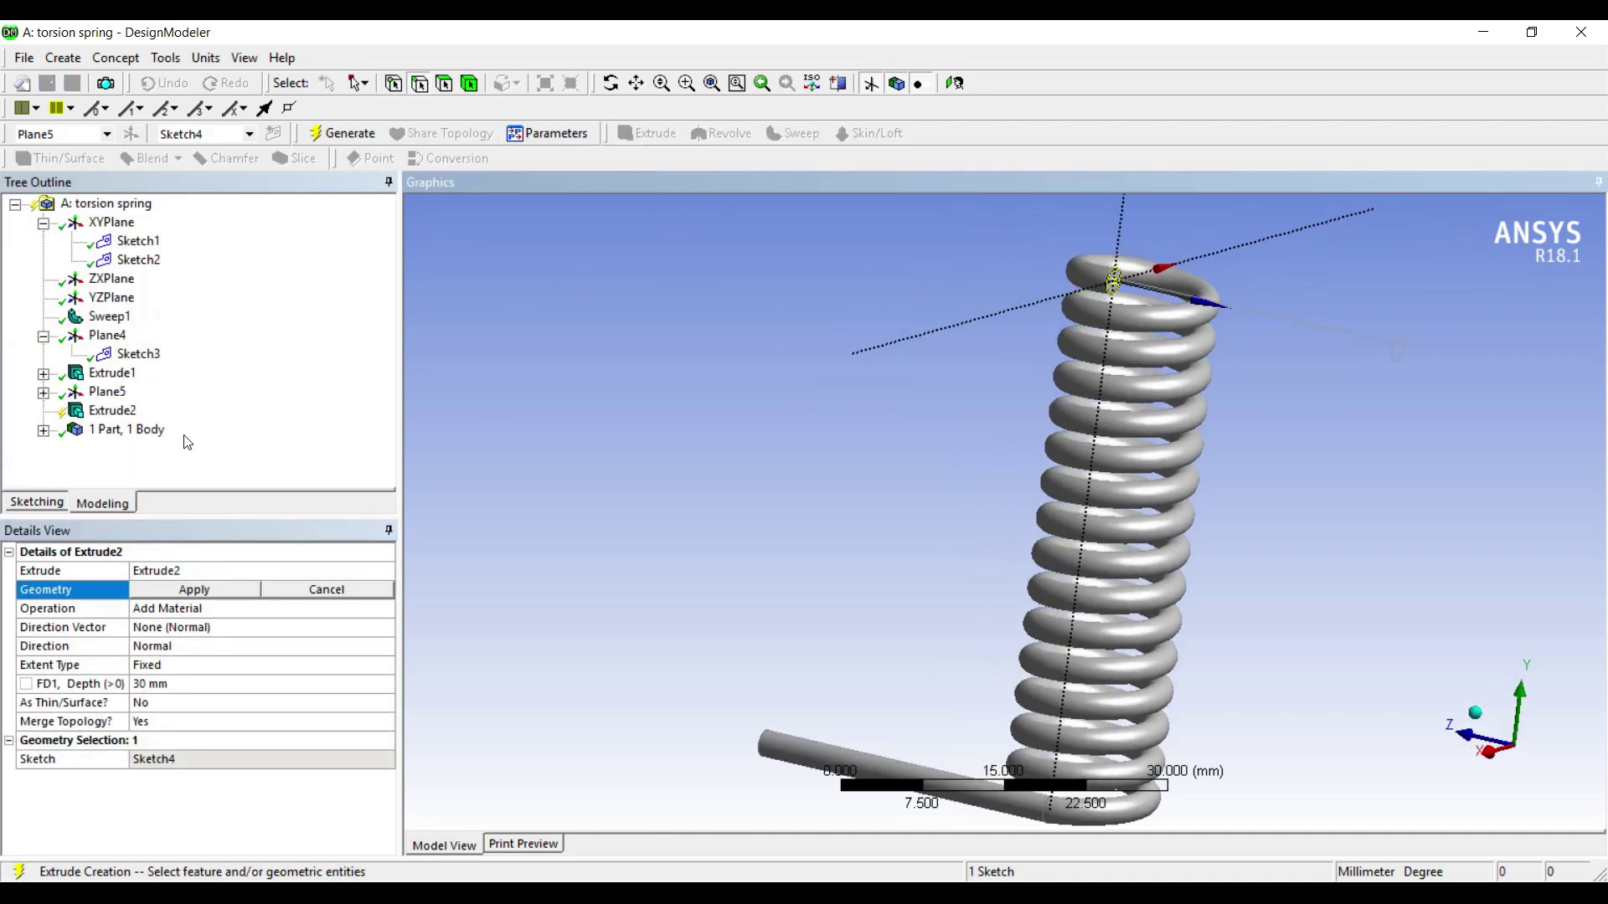
pyautogui.click(135, 589)
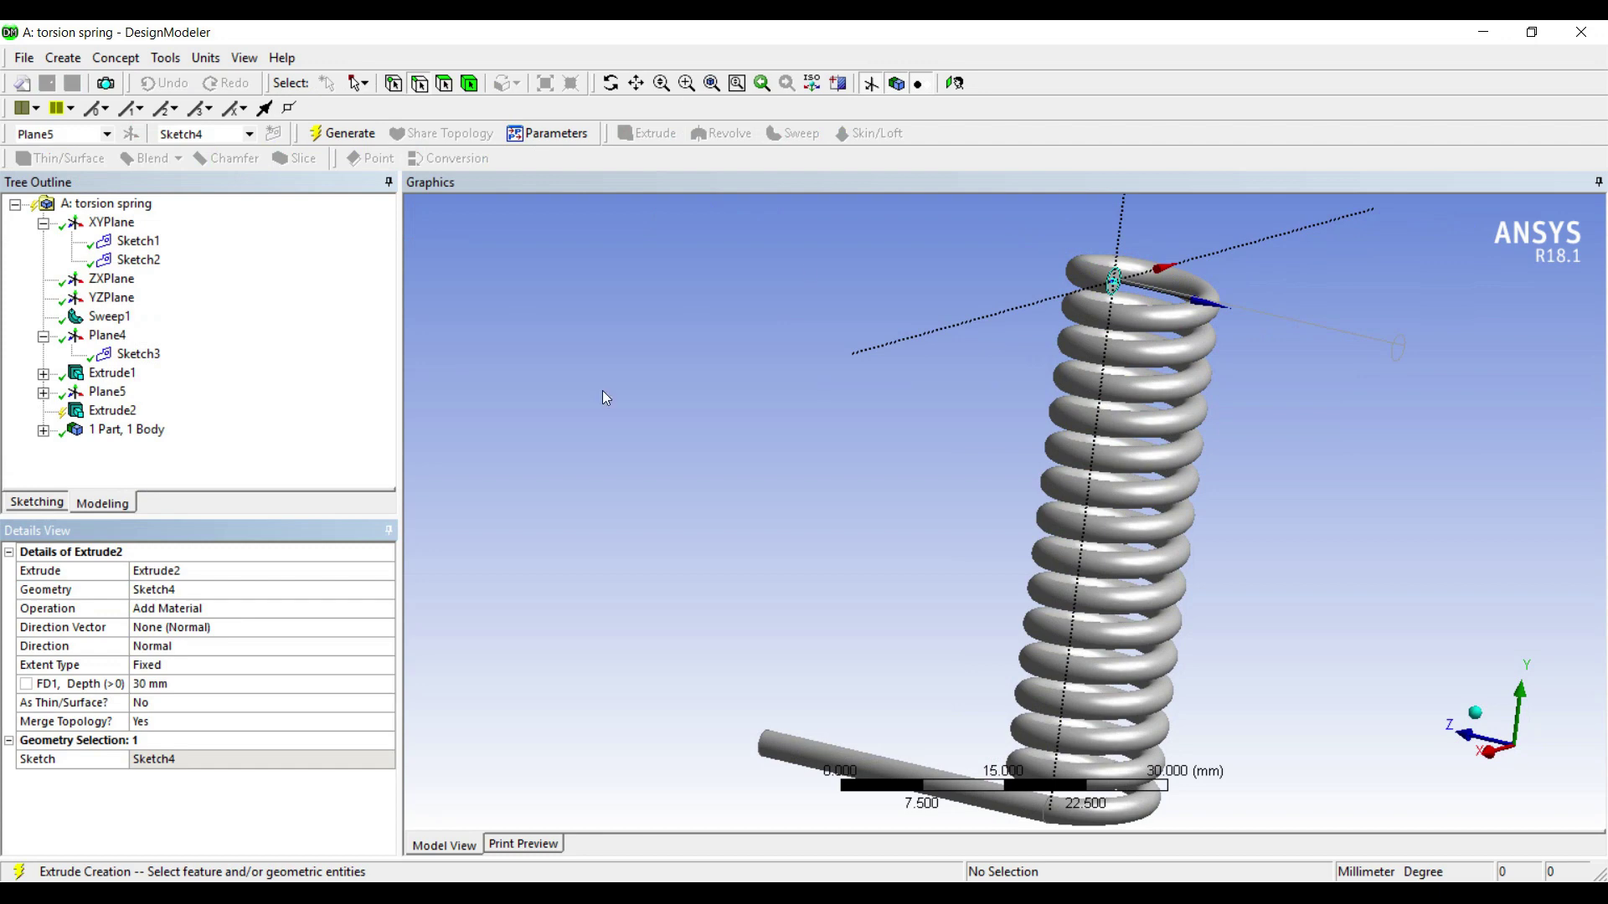
pyautogui.click(343, 133)
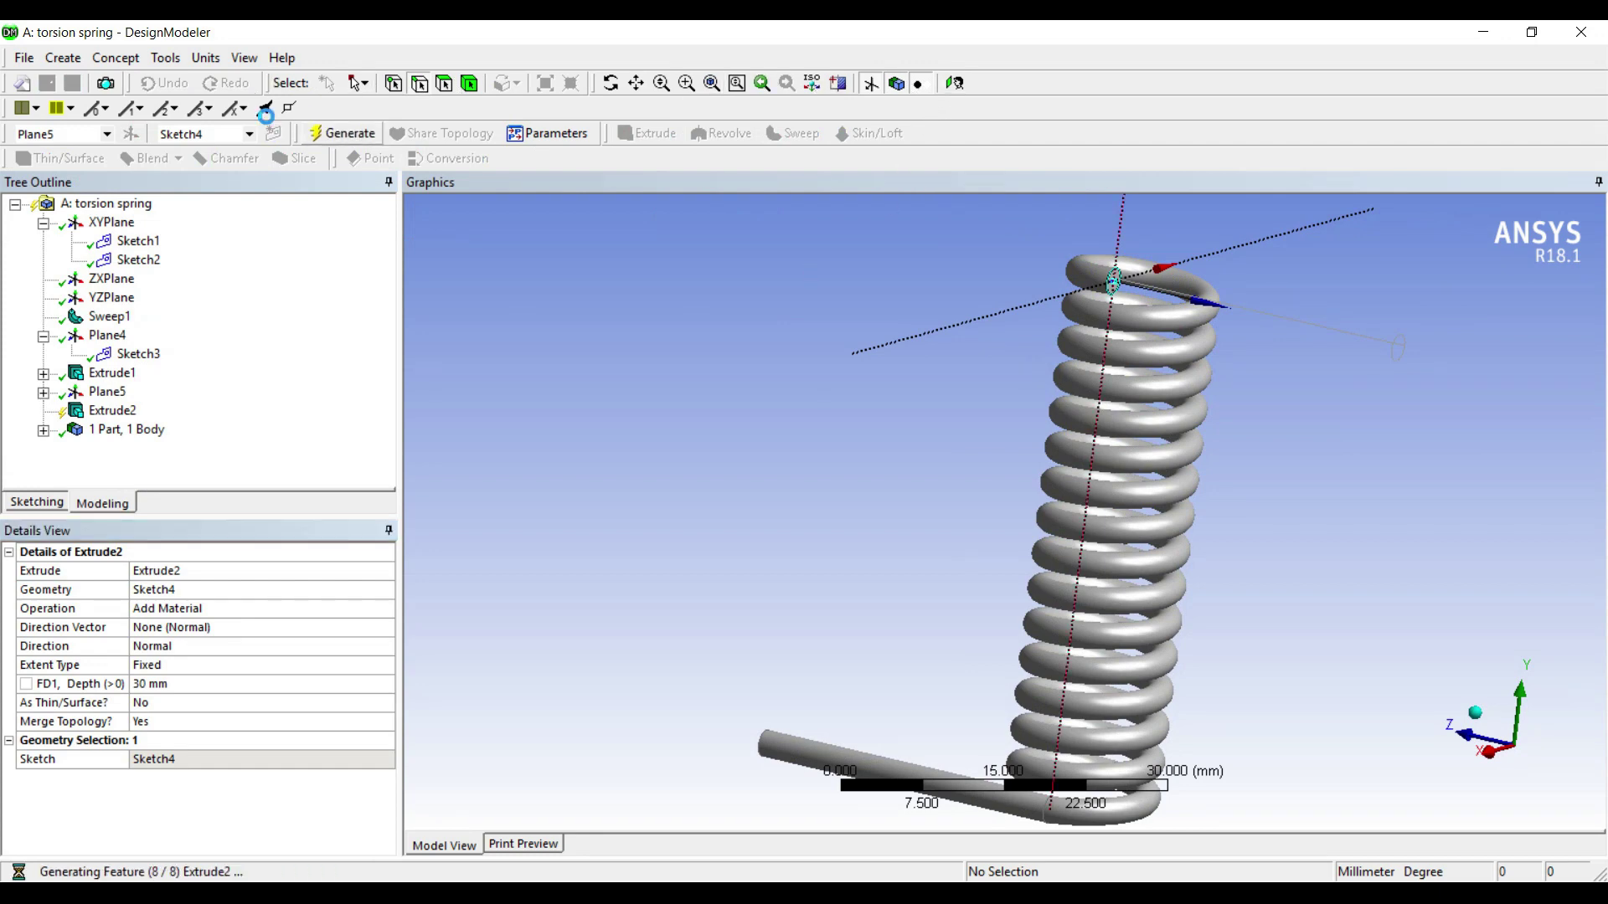
# - Set the number of turns of Sweep1 to 18 and regenerate the spring
pyautogui.moveTo(1003, 411); pyautogui.dragTo(1036, 523, button='middle')
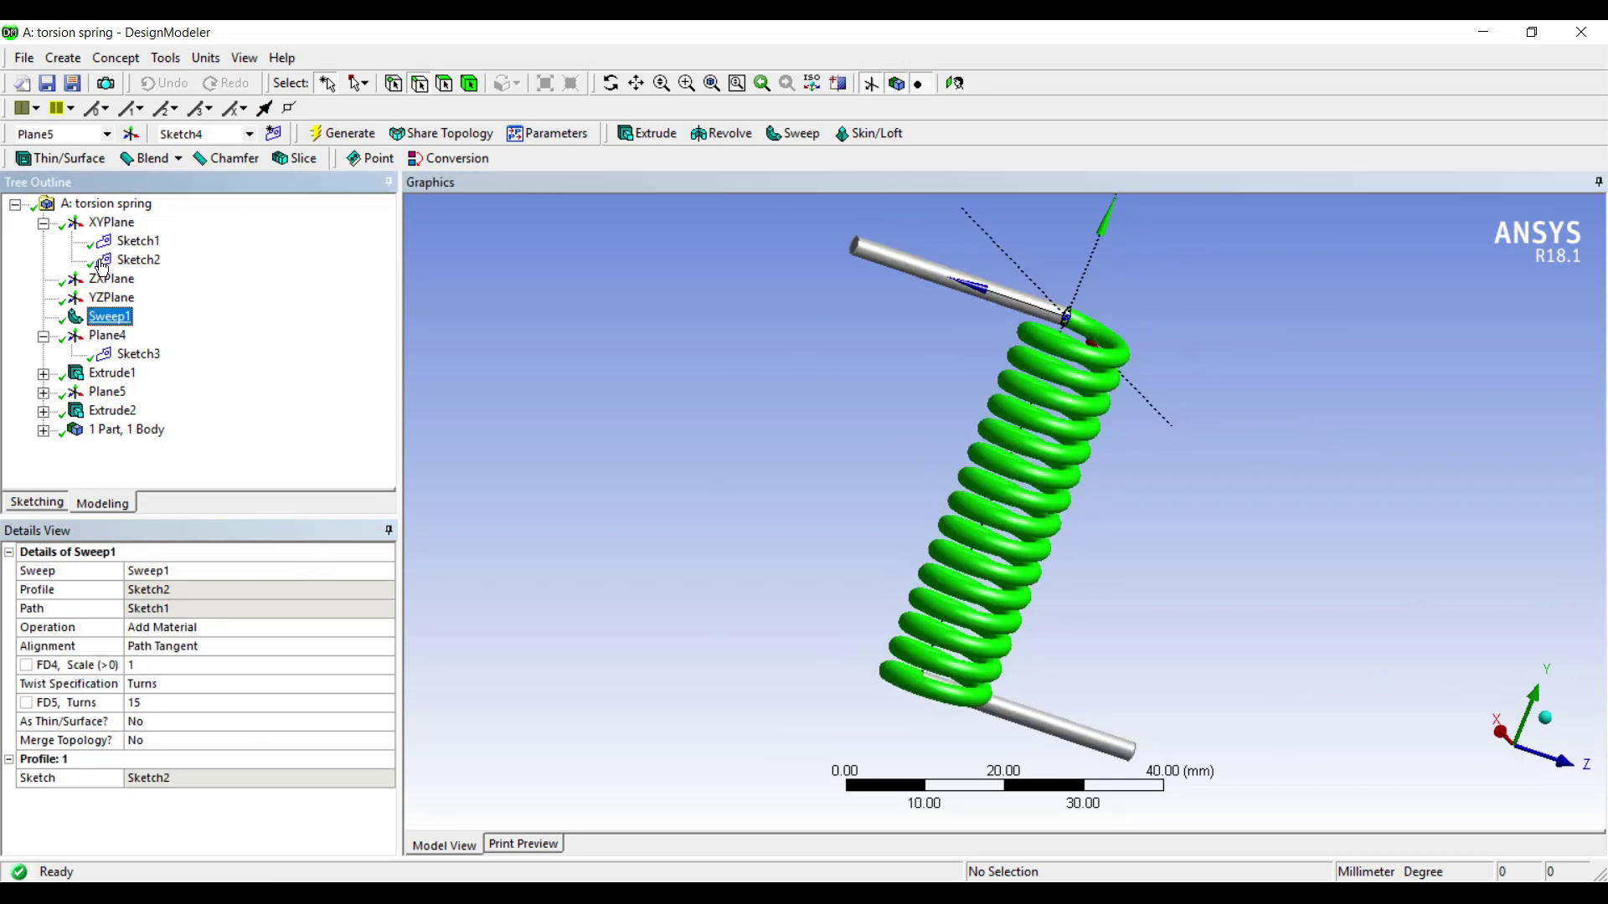
pyautogui.click(134, 702)
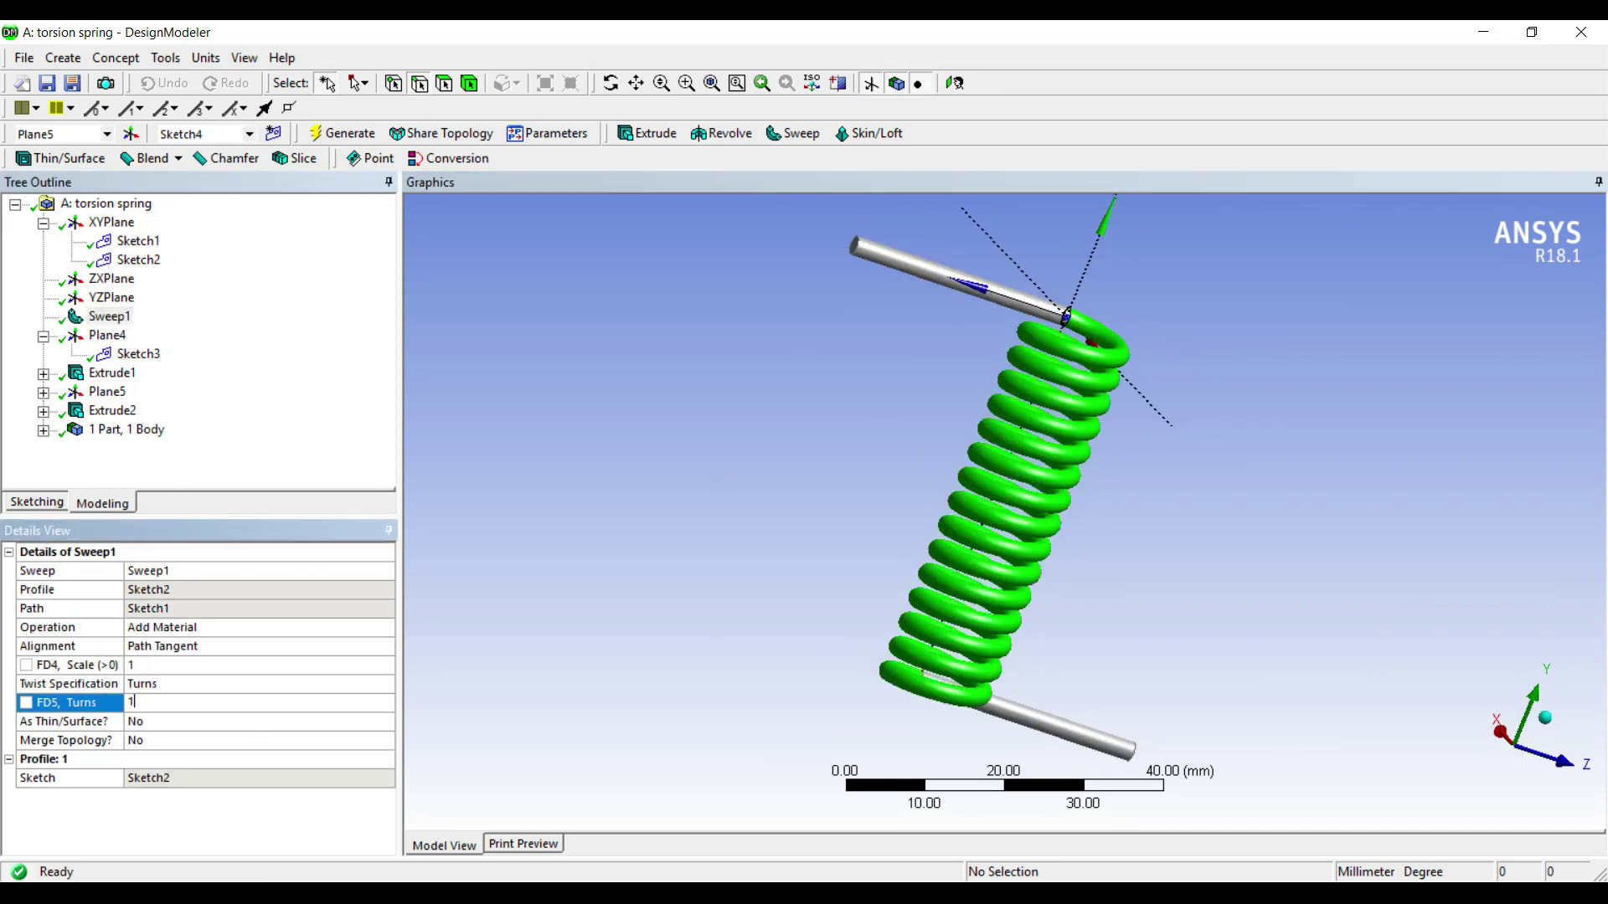
pyautogui.write('18')
pyautogui.press('Return')
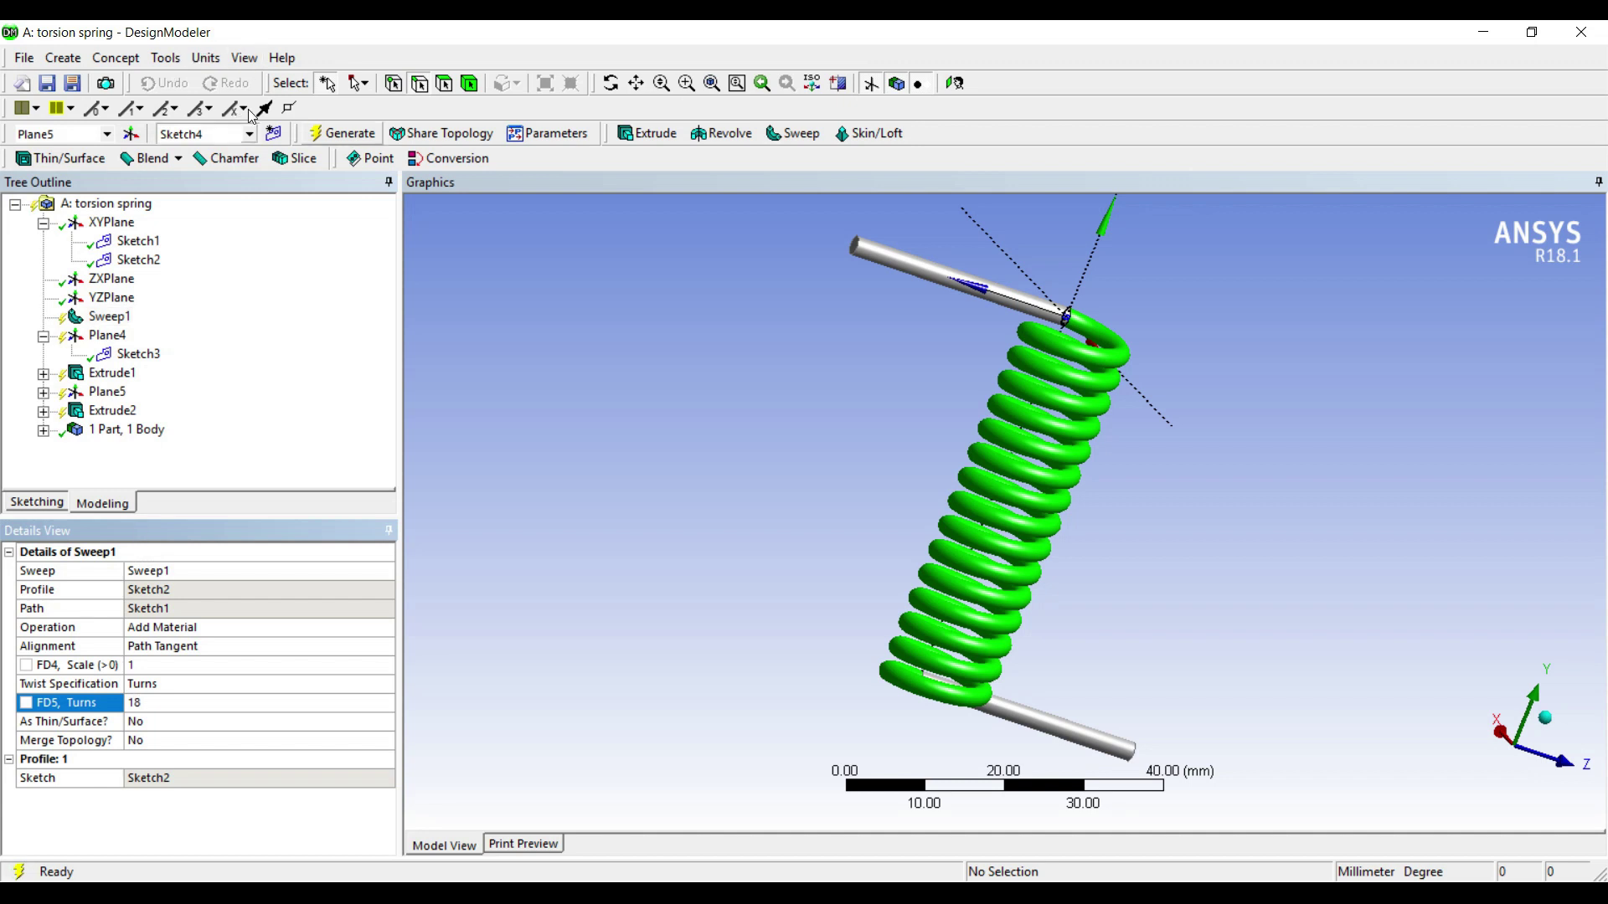
pyautogui.click(343, 133)
# - Set the number of turns of Sweep1 to 19 and regenerate the spring
pyautogui.moveTo(717, 405); pyautogui.dragTo(531, 521, button='middle')
pyautogui.click(132, 569)
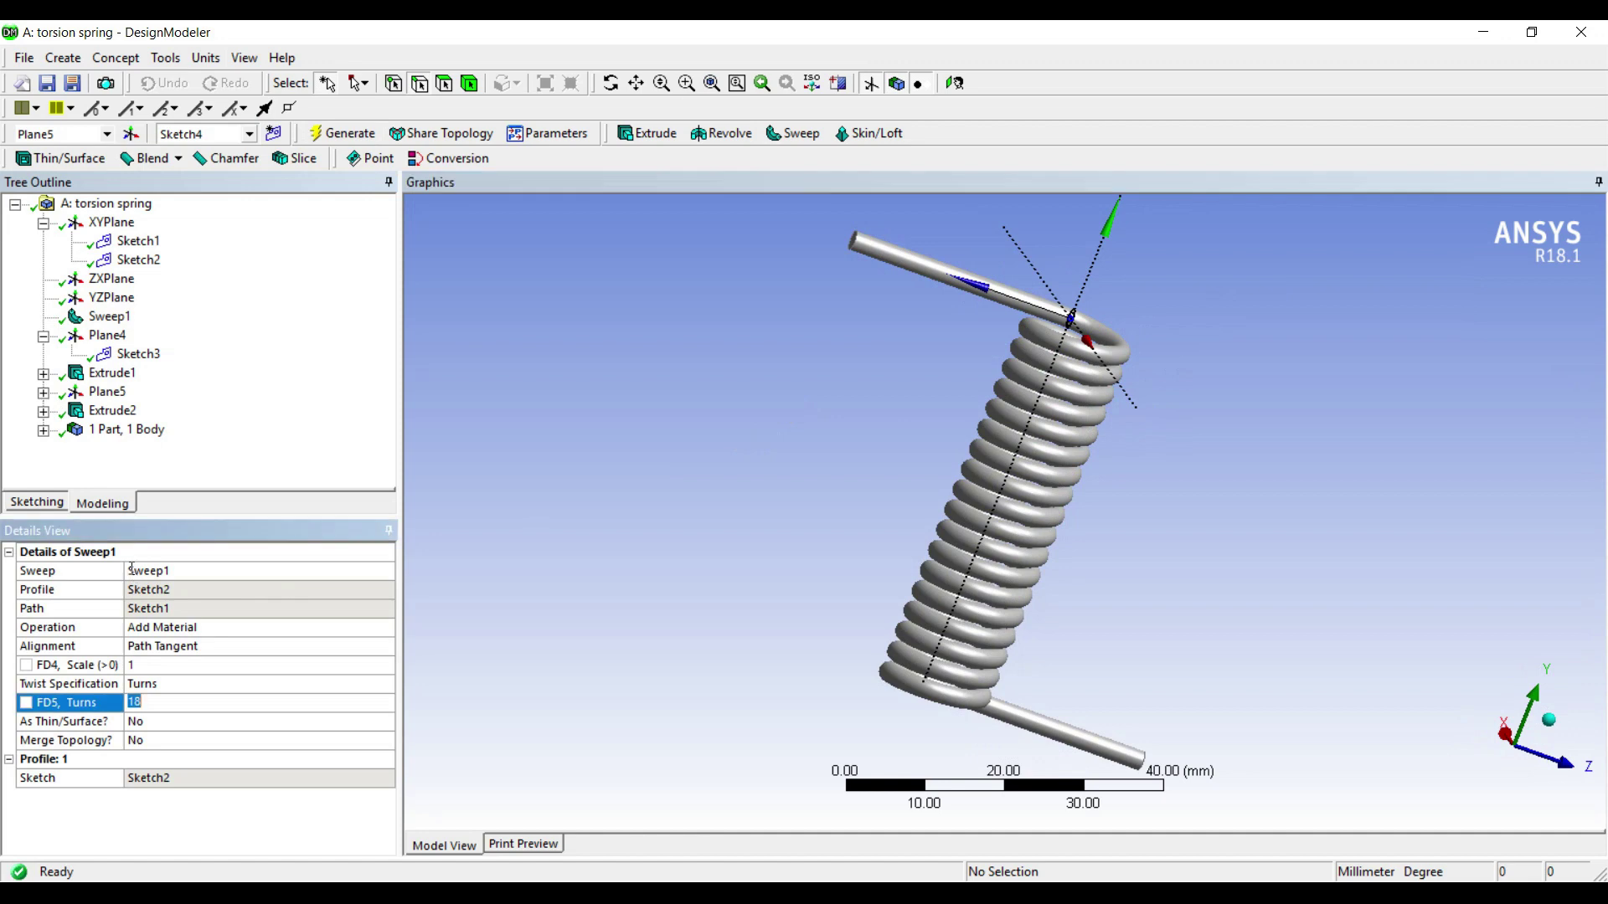
pyautogui.write('19')
pyautogui.press('Return')
pyautogui.click(339, 134)
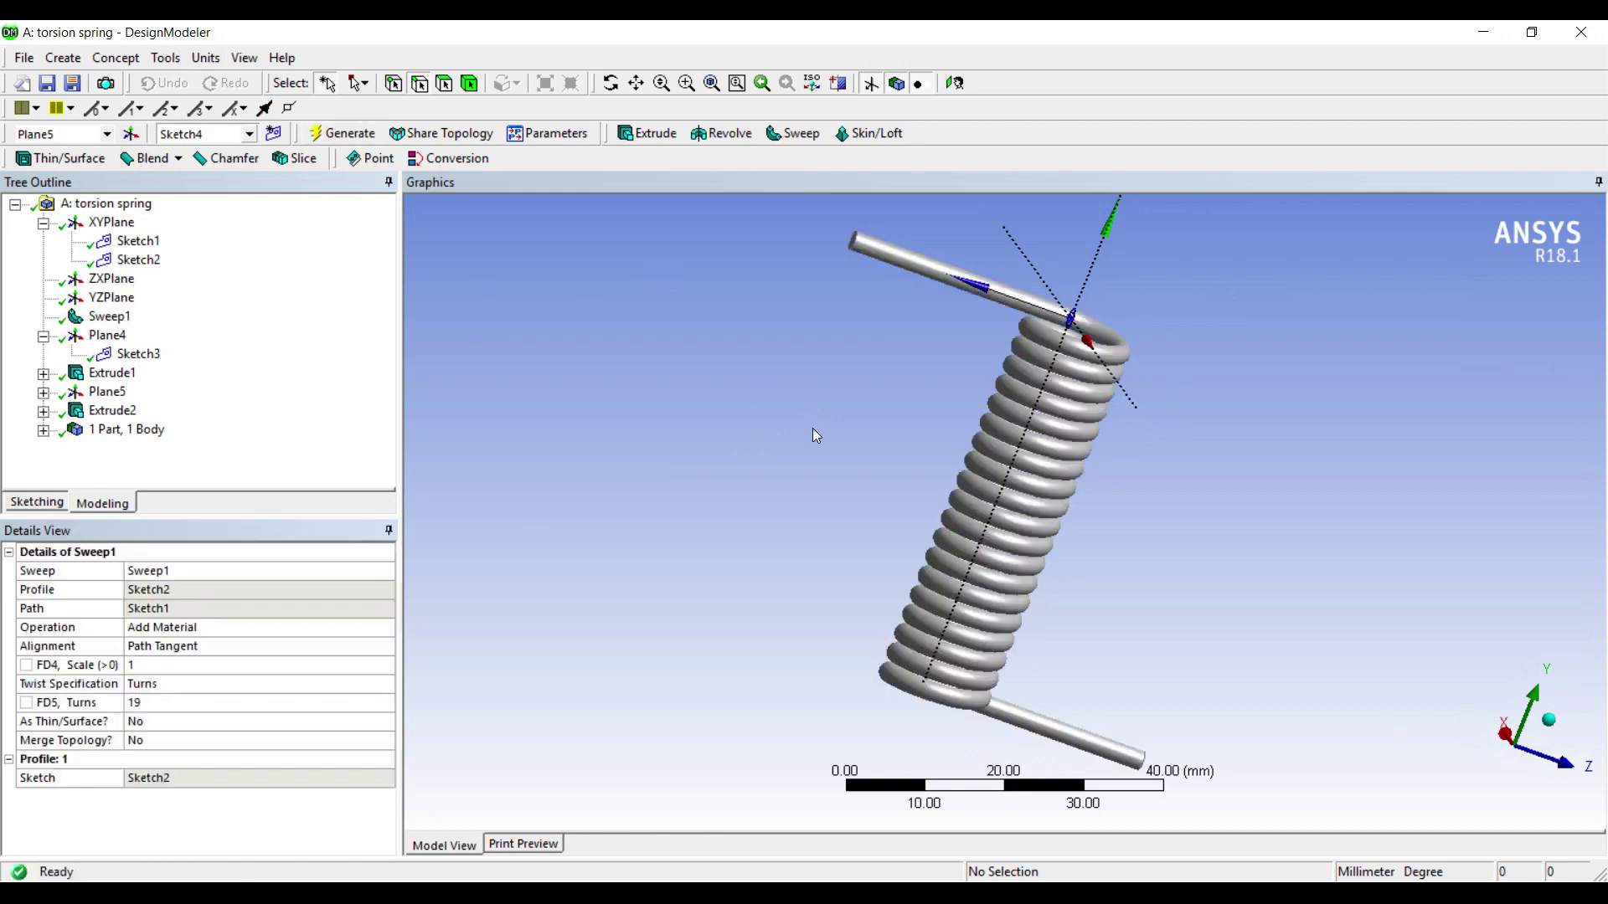
pyautogui.moveTo(817, 434)
pyautogui.mouseDown(button='middle')
pyautogui.moveTo(854, 389)
pyautogui.moveTo(820, 419)
pyautogui.moveTo(775, 423)
pyautogui.moveTo(897, 413)
pyautogui.moveTo(858, 592)
pyautogui.moveTo(790, 510)
pyautogui.moveTo(897, 524)
pyautogui.moveTo(762, 485)
pyautogui.moveTo(783, 433)
pyautogui.moveTo(578, 363)
pyautogui.moveTo(705, 475)
pyautogui.mouseUp(button='middle')
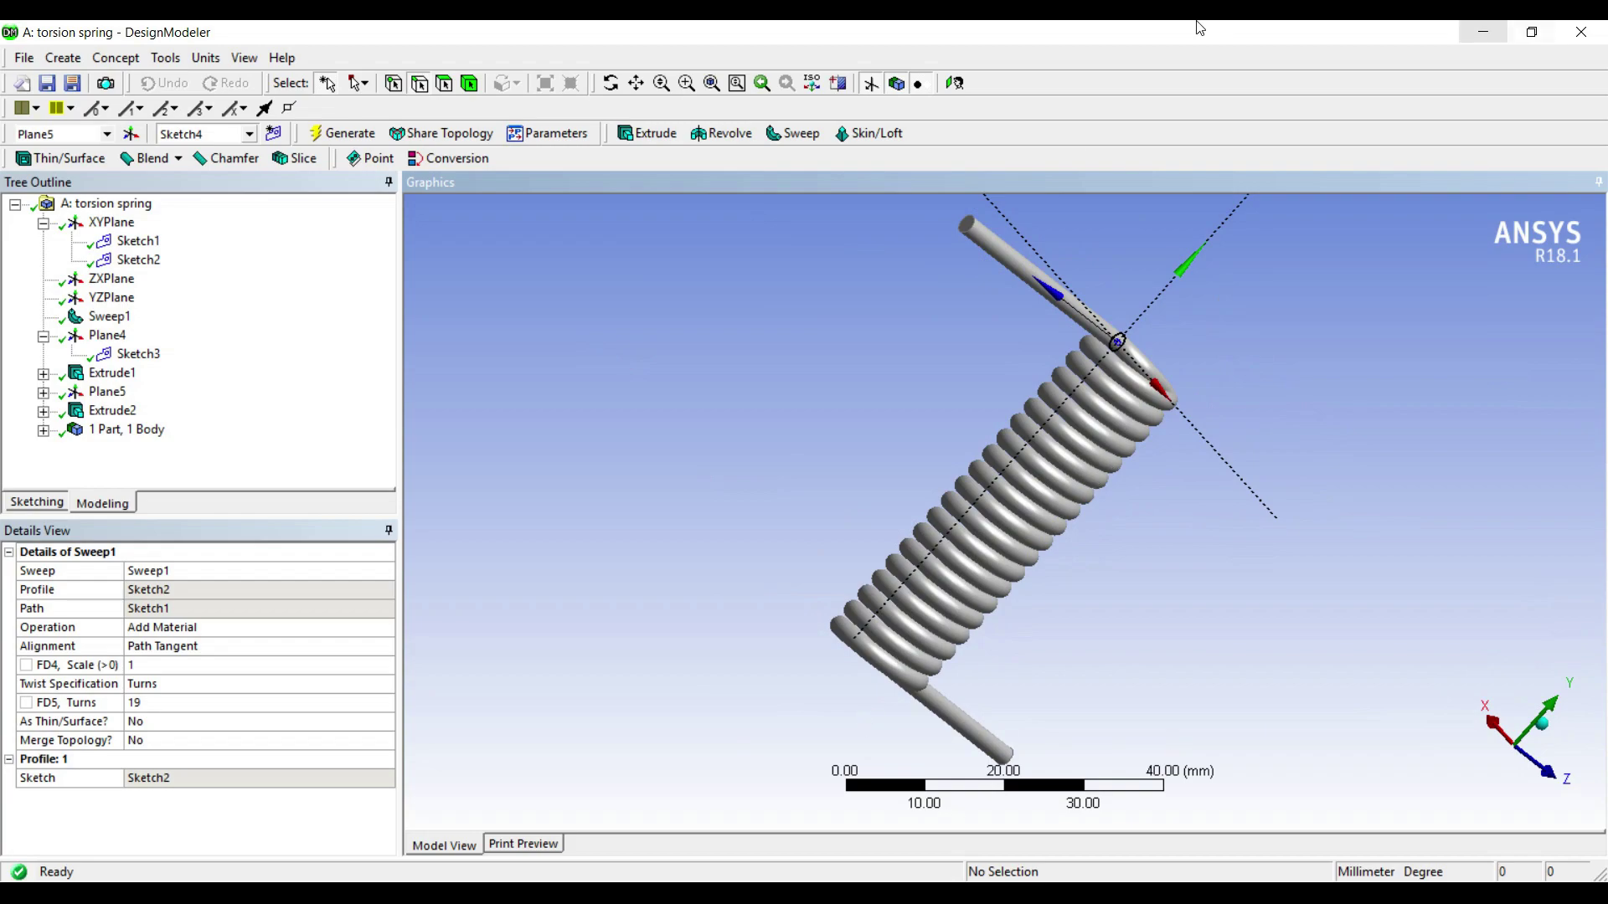
# - Switch to Mechanical and open the solid body's assigned Structural Steel for editing in Engineering Data
pyautogui.click(1483, 32)
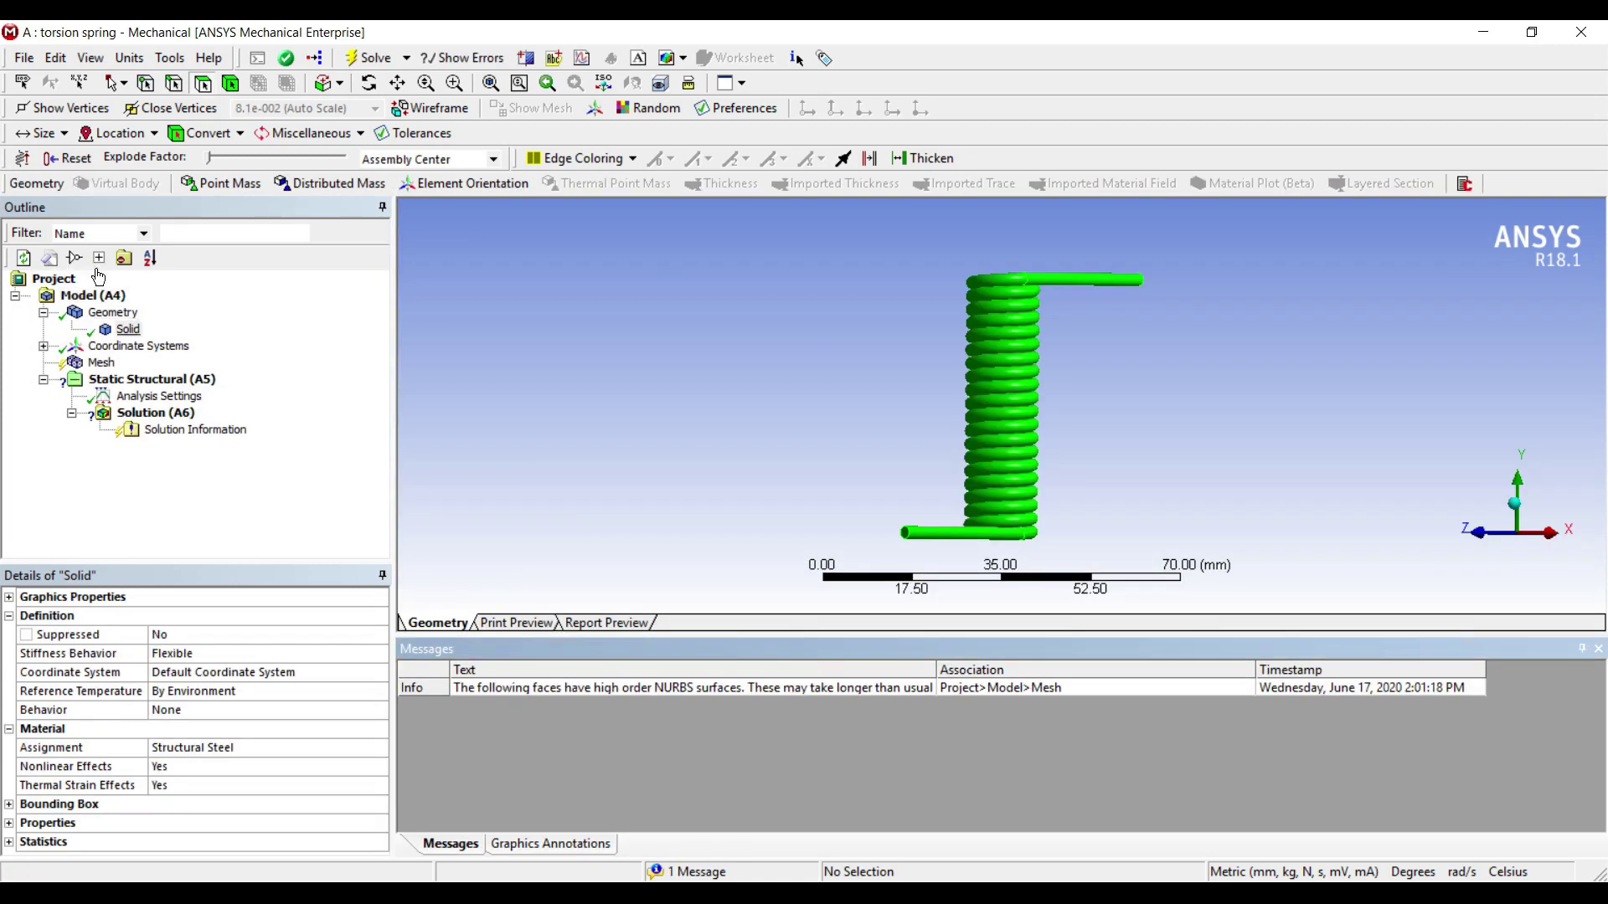
pyautogui.click(92, 747)
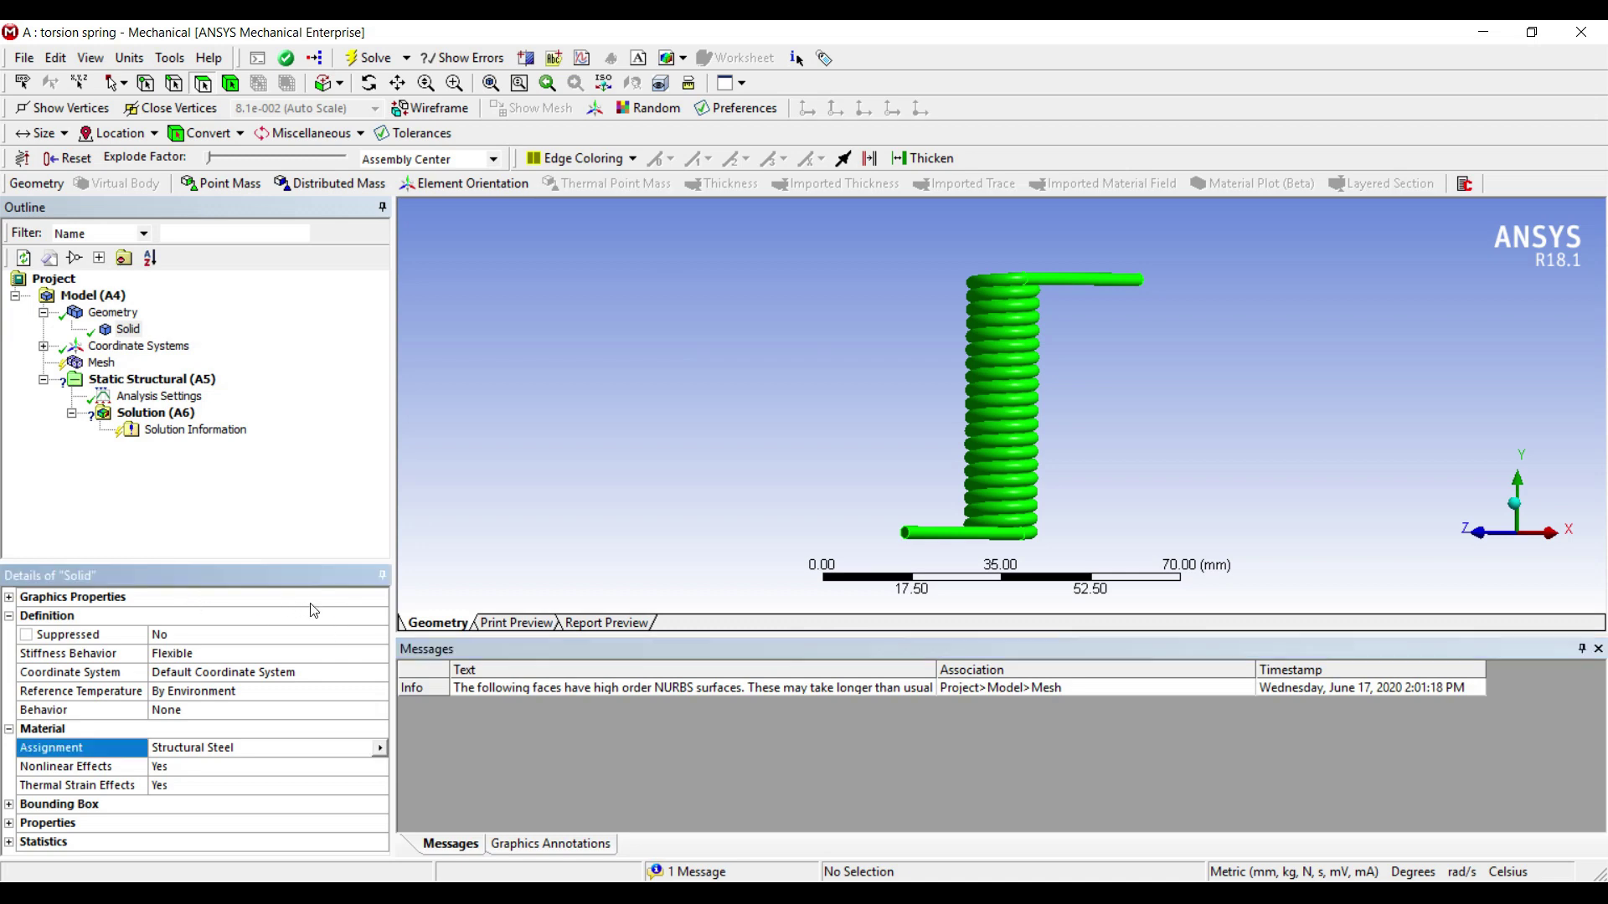
pyautogui.click(379, 748)
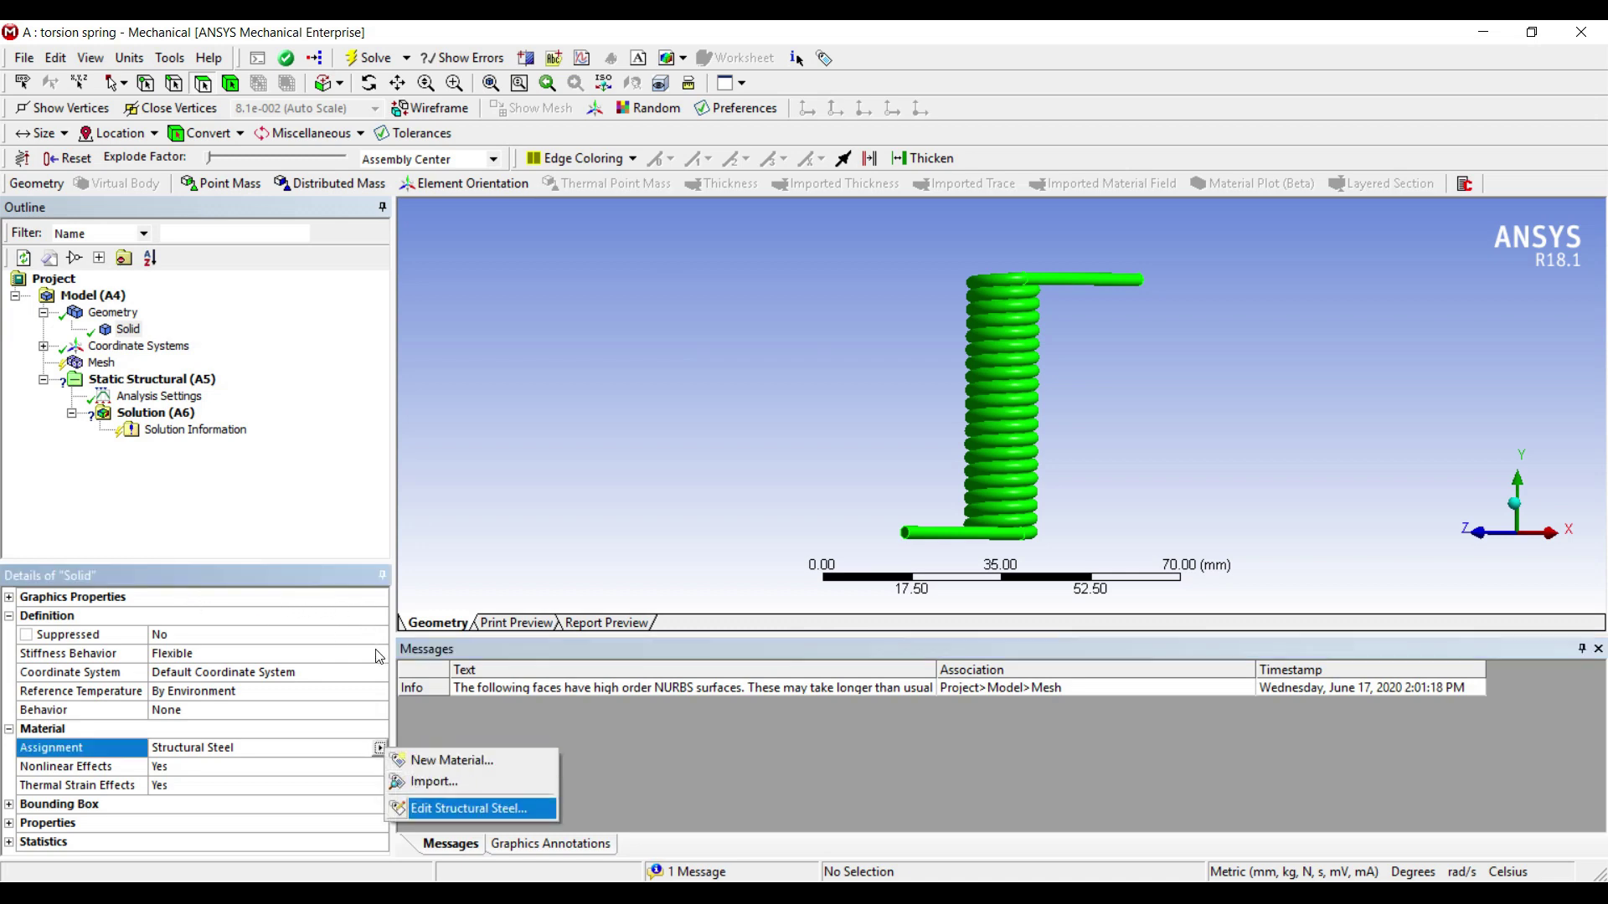
pyautogui.press('Return')
pyautogui.press('Return')
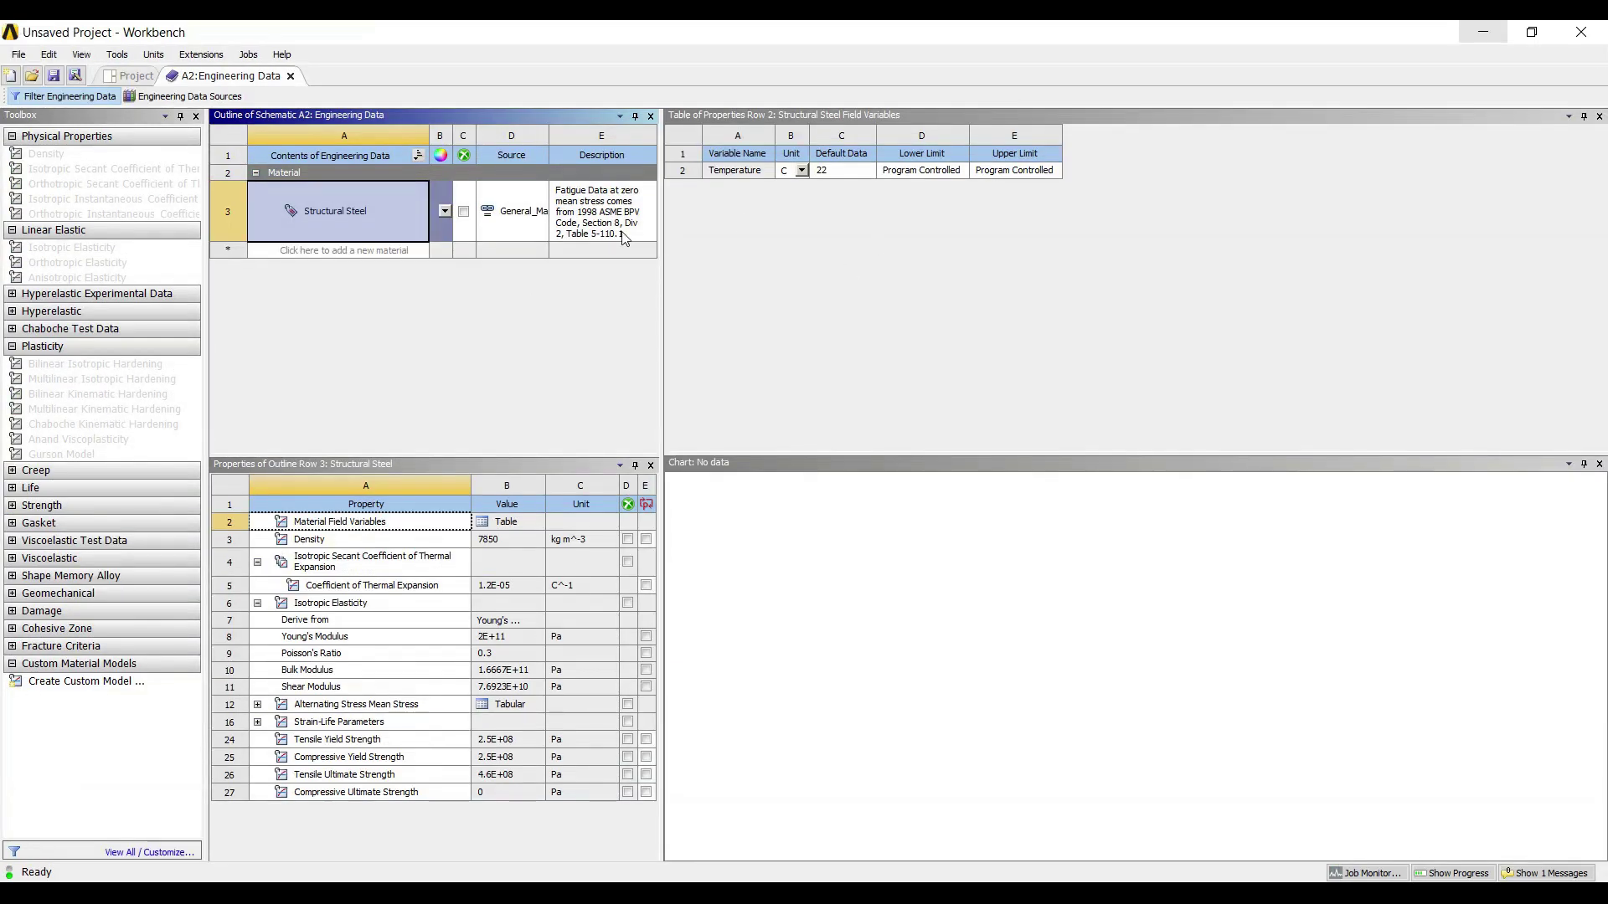
# - Add Stainless Steel from the General Materials data source to the project's engineering data
pyautogui.click(178, 97)
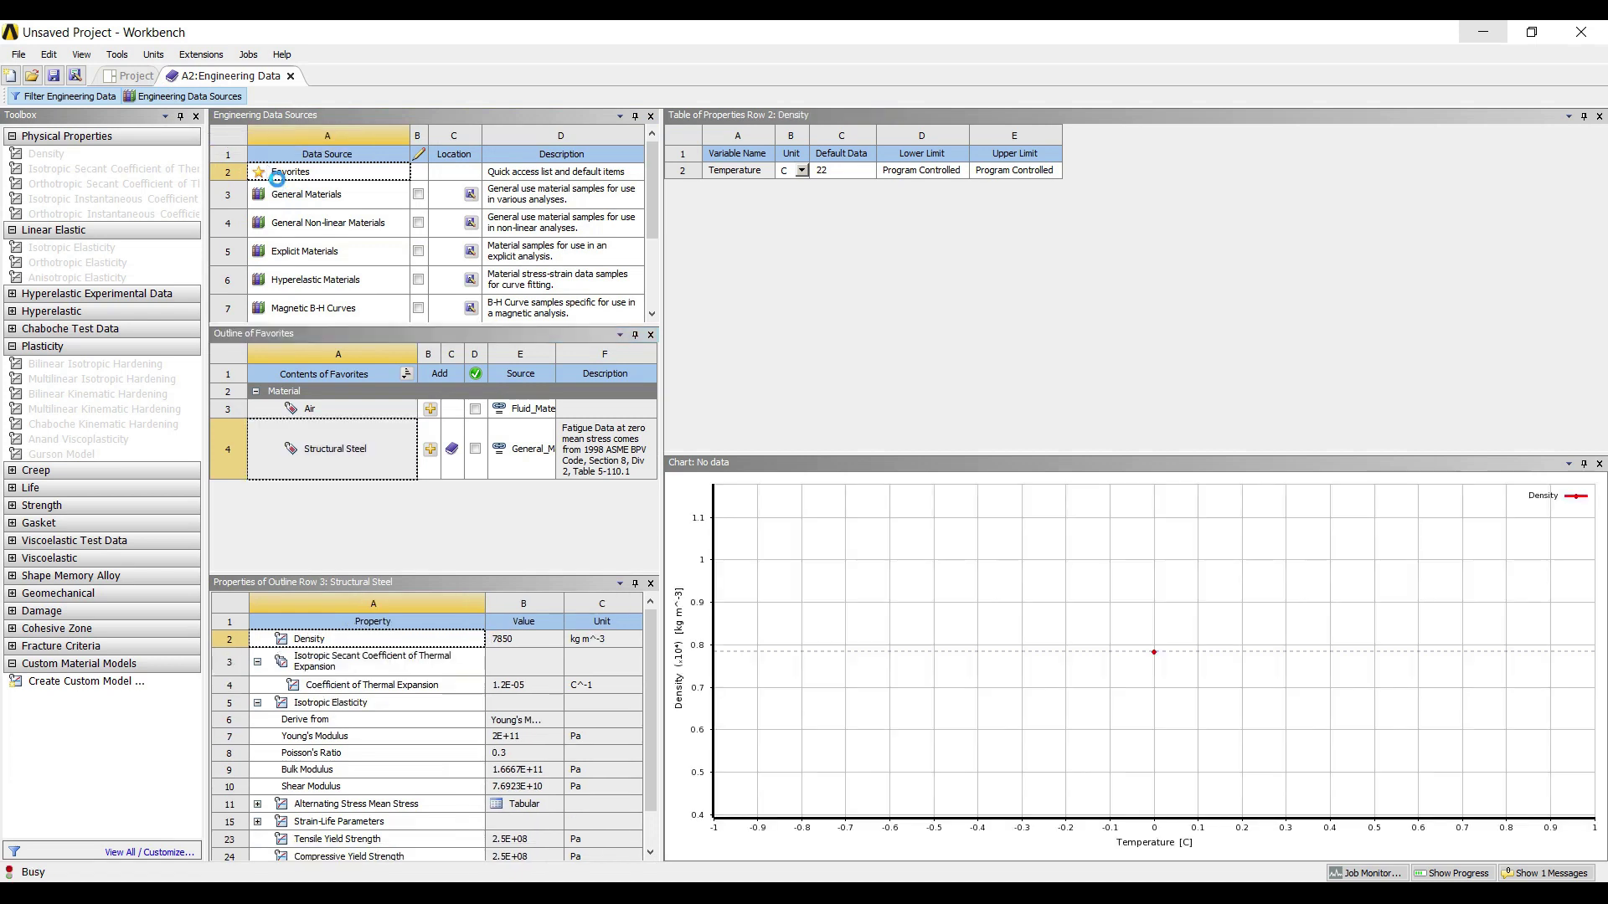
pyautogui.click(300, 192)
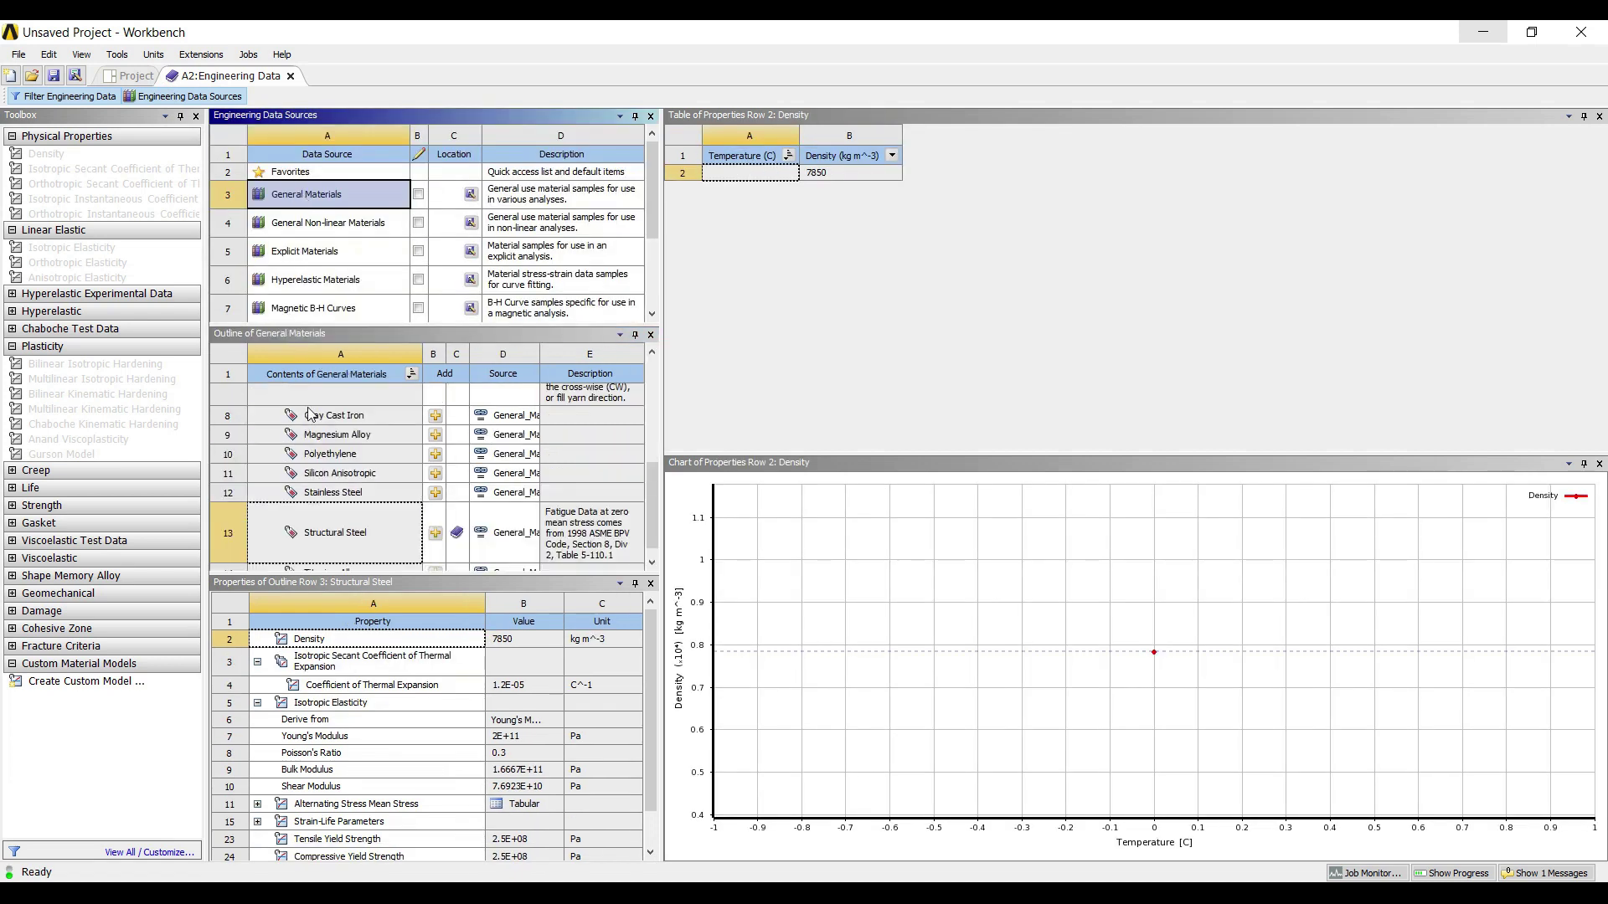
pyautogui.click(335, 533)
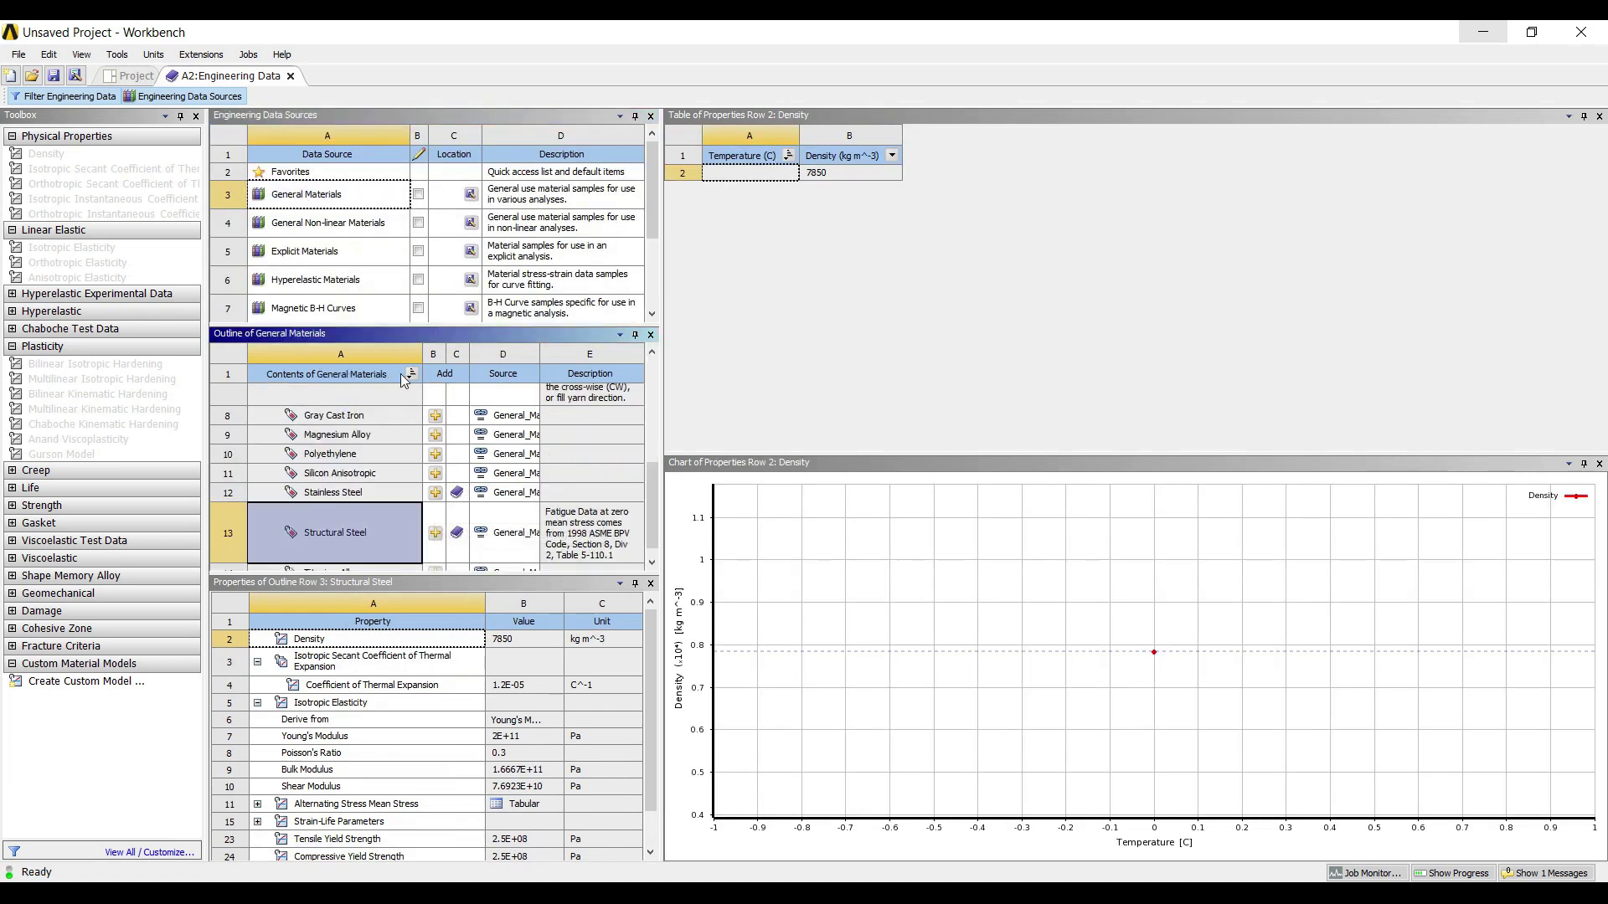
# - Return to the Mechanical model and assign Stainless Steel as the material of the spring's solid body
pyautogui.click(126, 76)
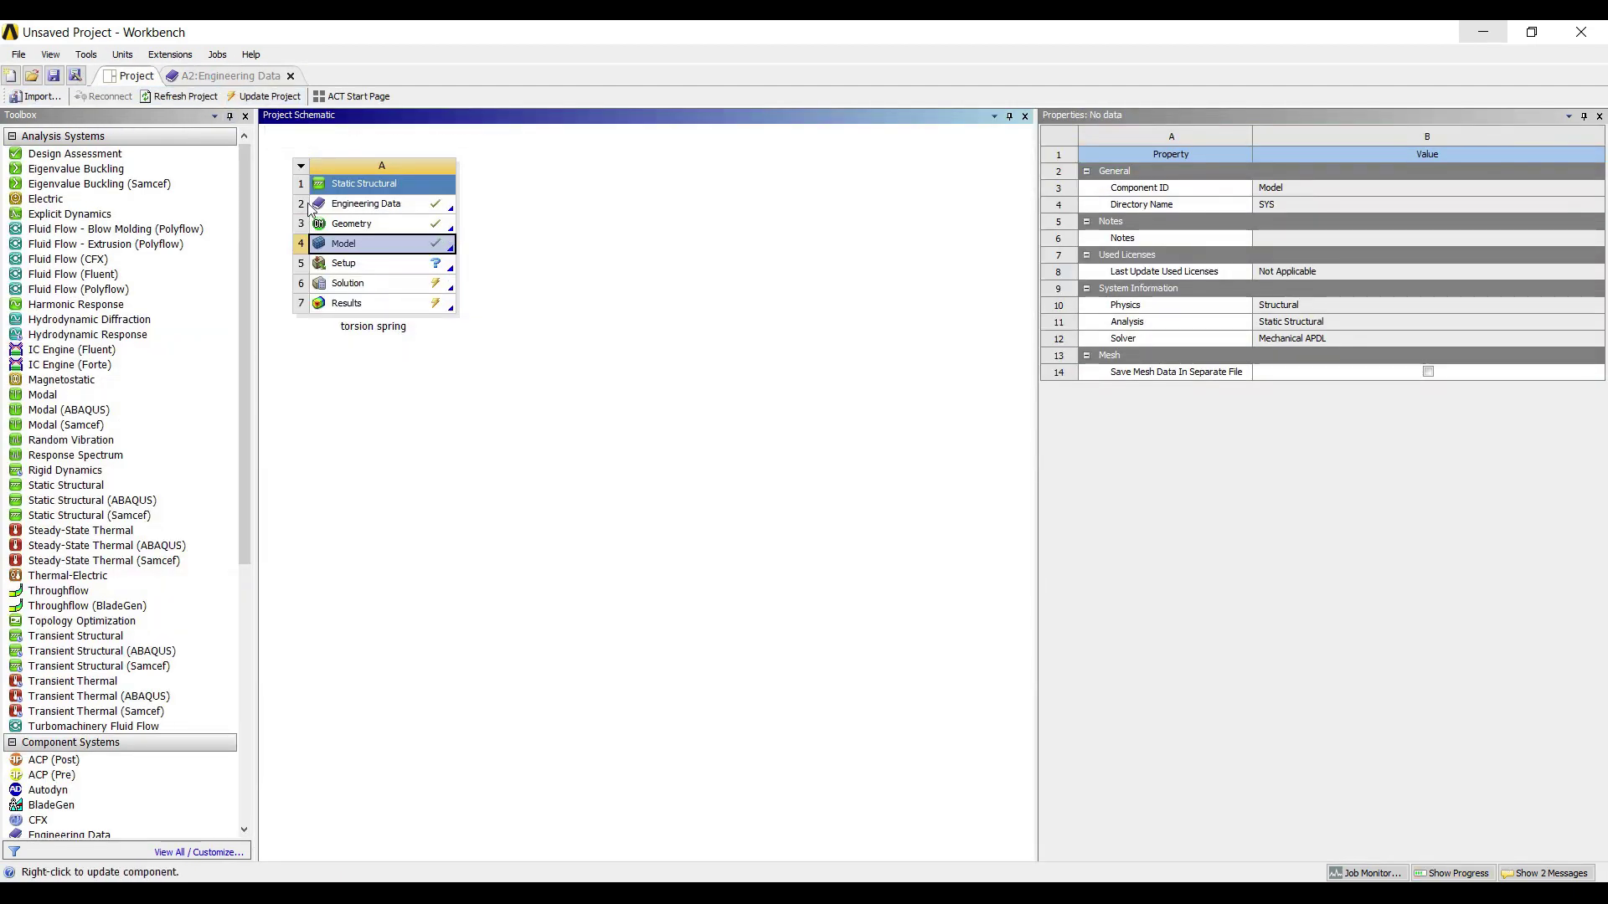
pyautogui.doubleClick(377, 243)
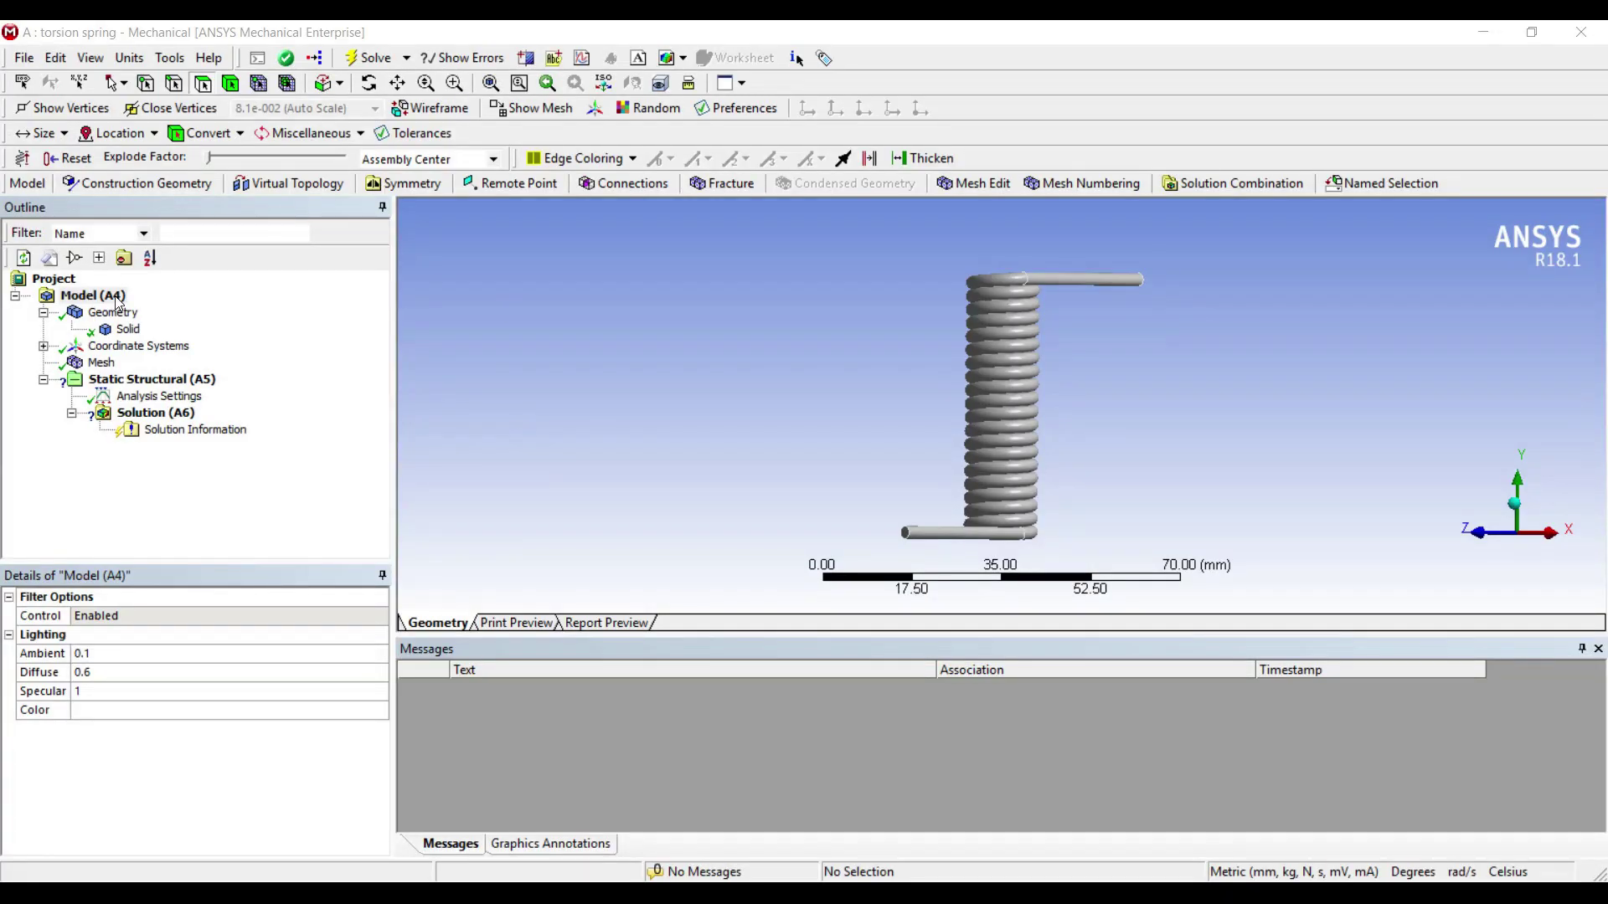
pyautogui.click(127, 329)
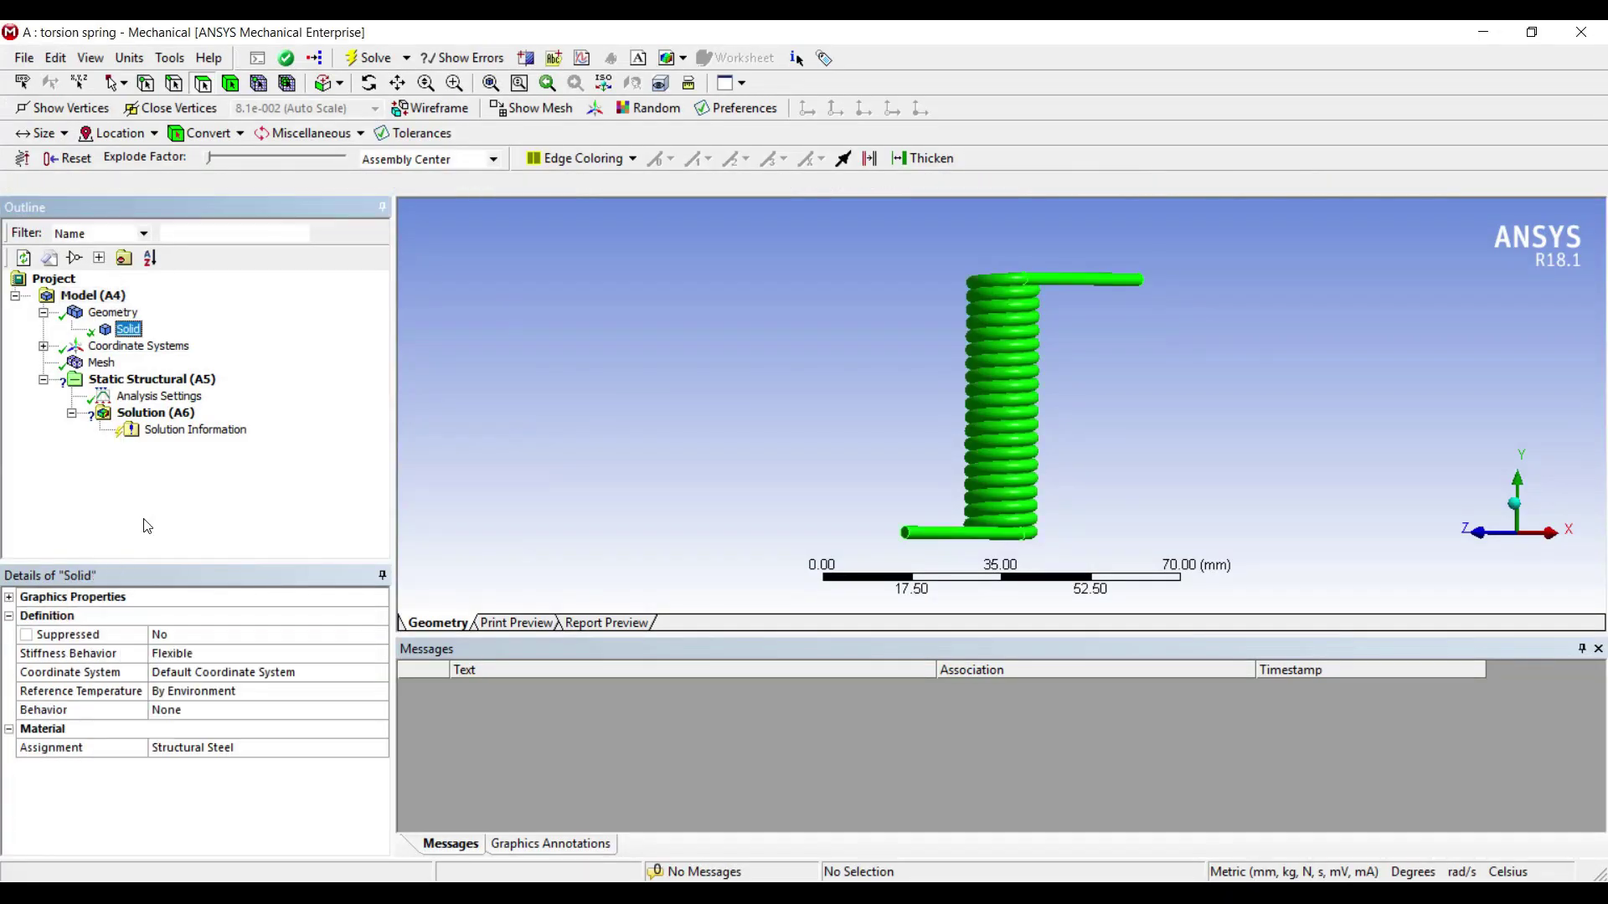
pyautogui.click(210, 748)
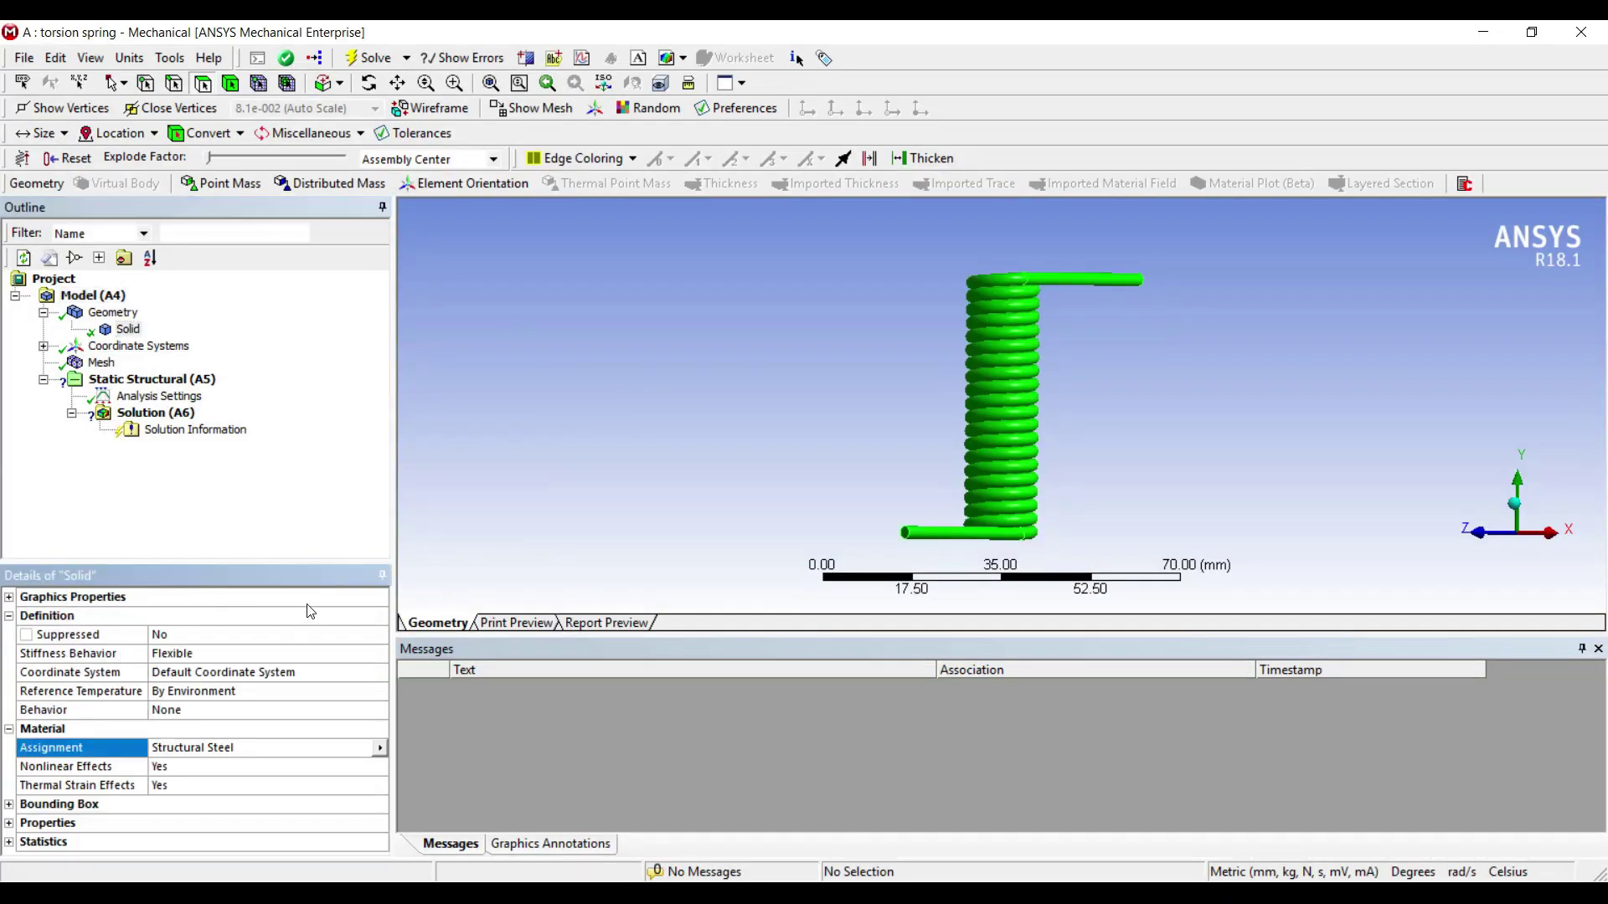
pyautogui.click(379, 748)
pyautogui.click(449, 841)
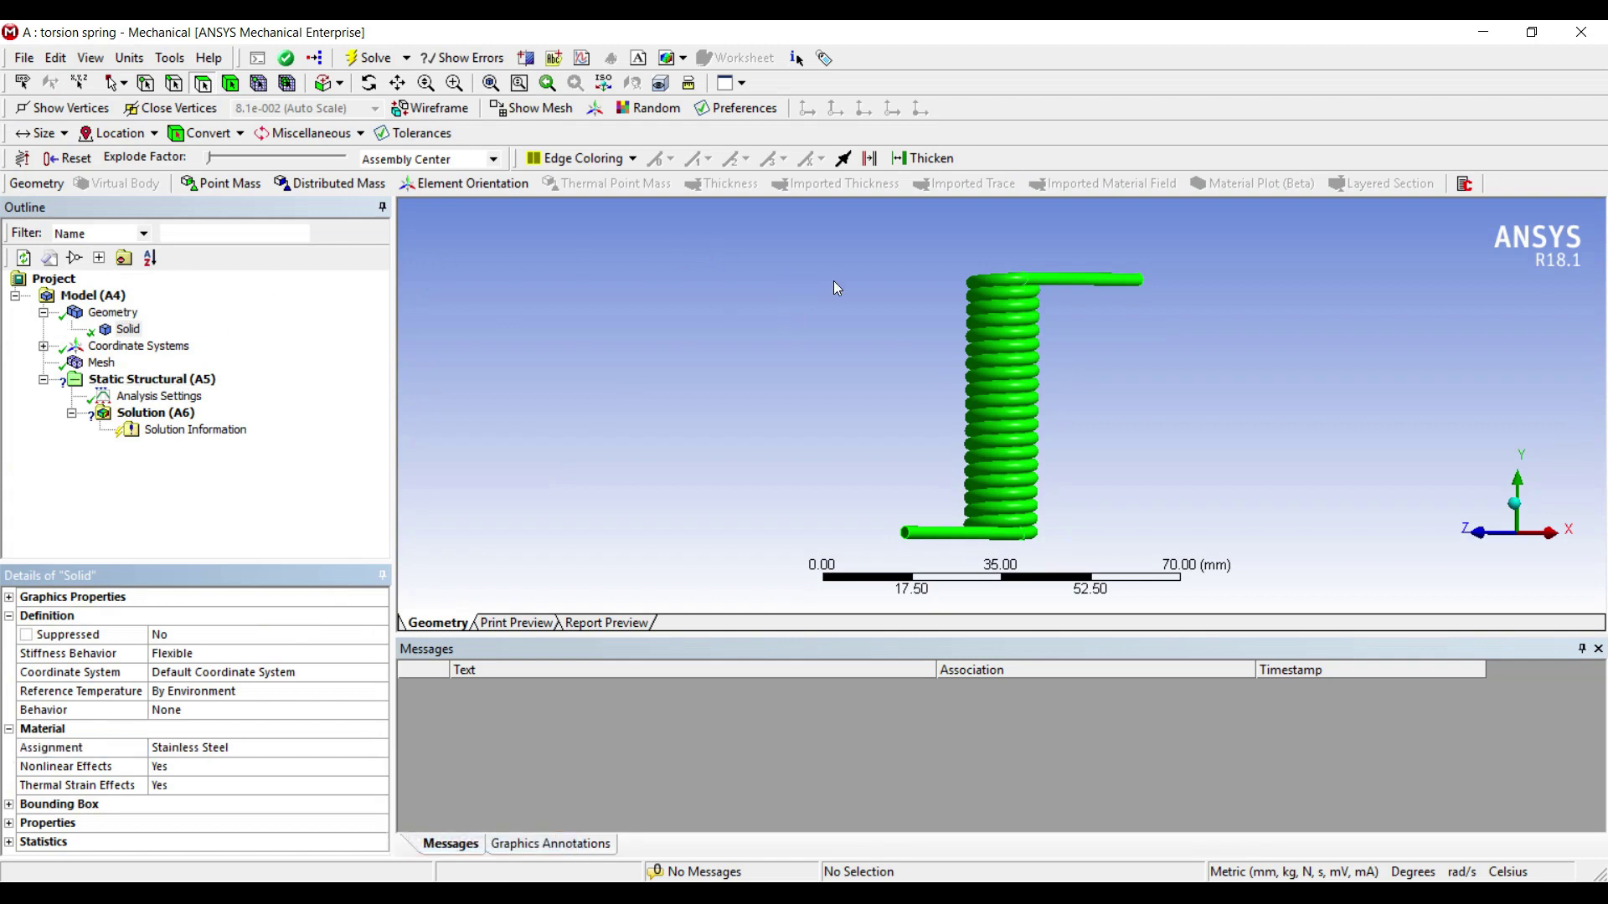
# - Set the mesh sizing's relevance center to Fine and regenerate the spring's mesh
pyautogui.moveTo(835, 287); pyautogui.dragTo(717, 298, button='middle')
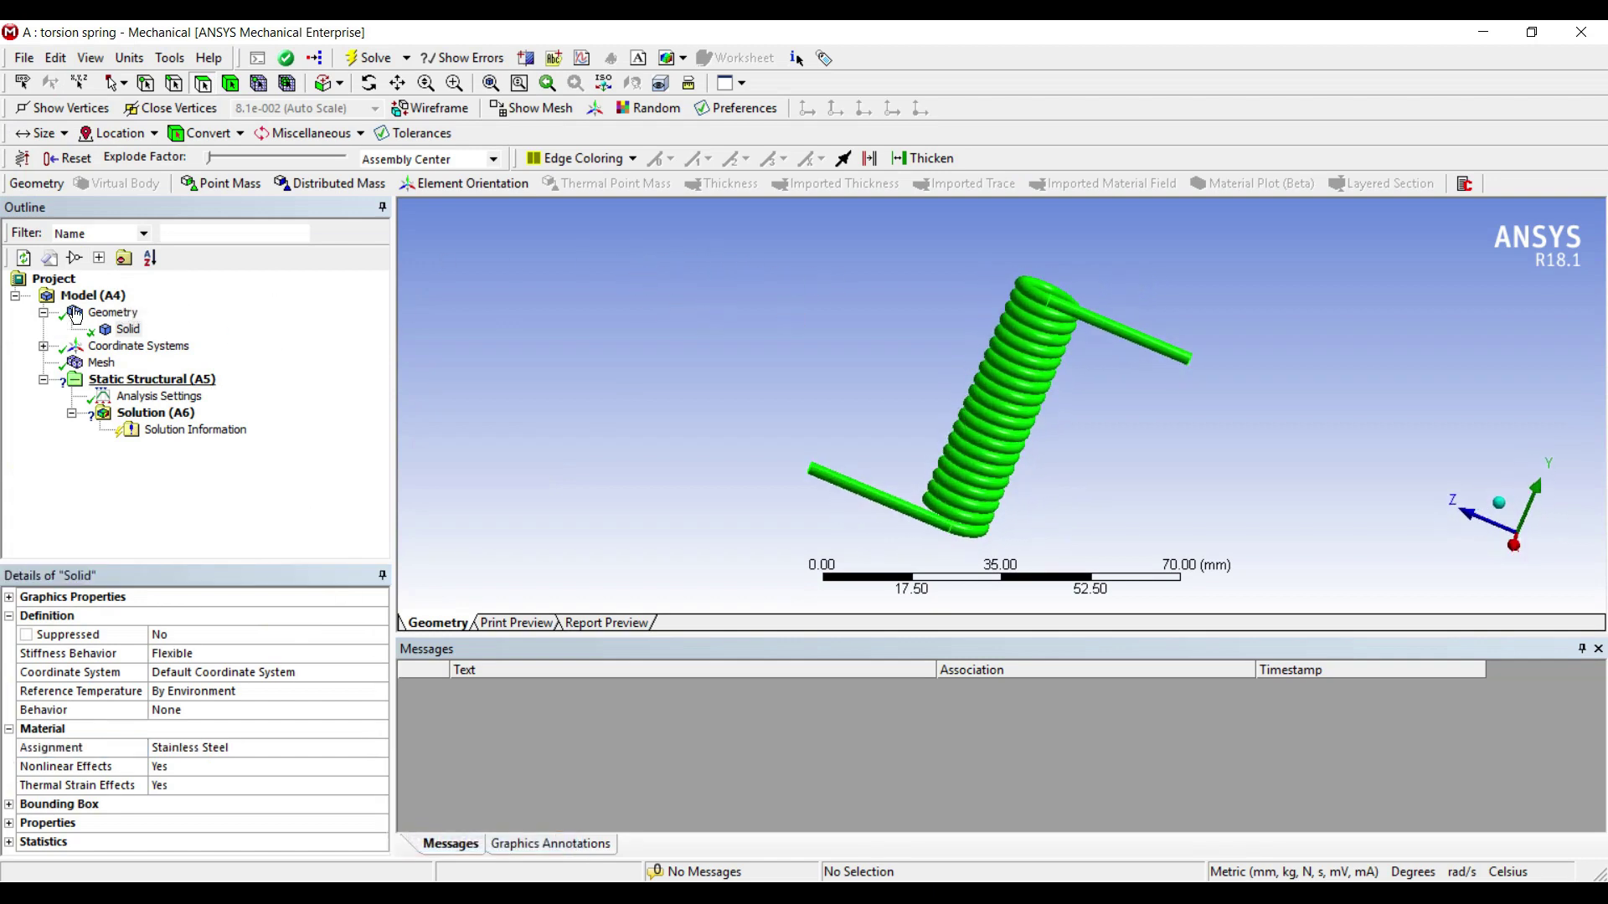
pyautogui.click(102, 362)
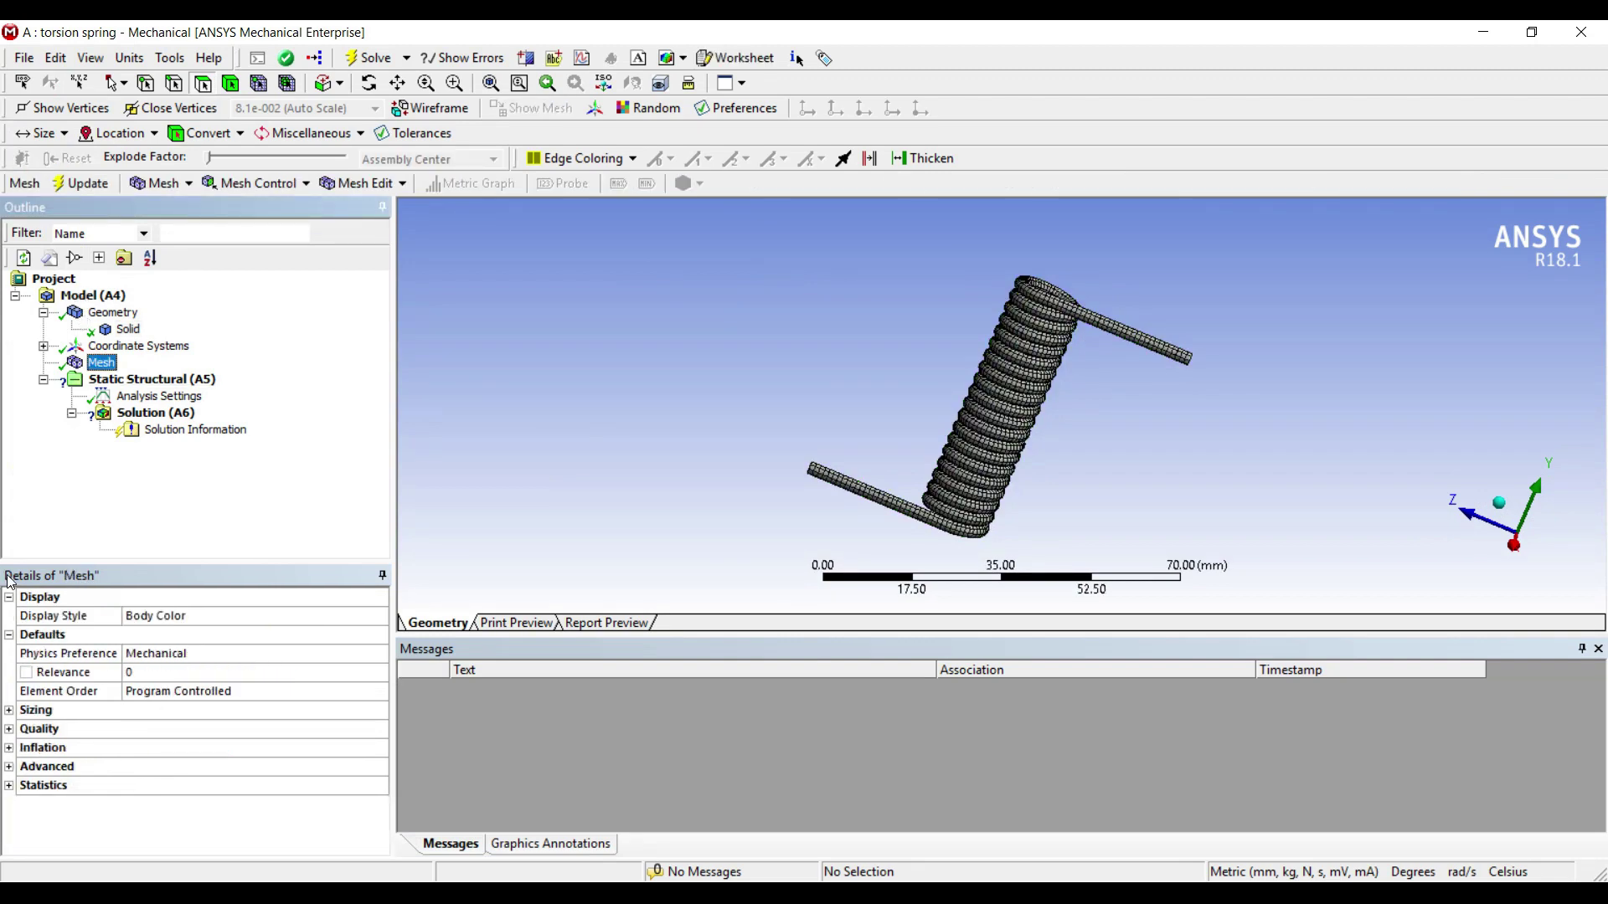
pyautogui.click(8, 710)
pyautogui.click(161, 747)
pyautogui.click(361, 747)
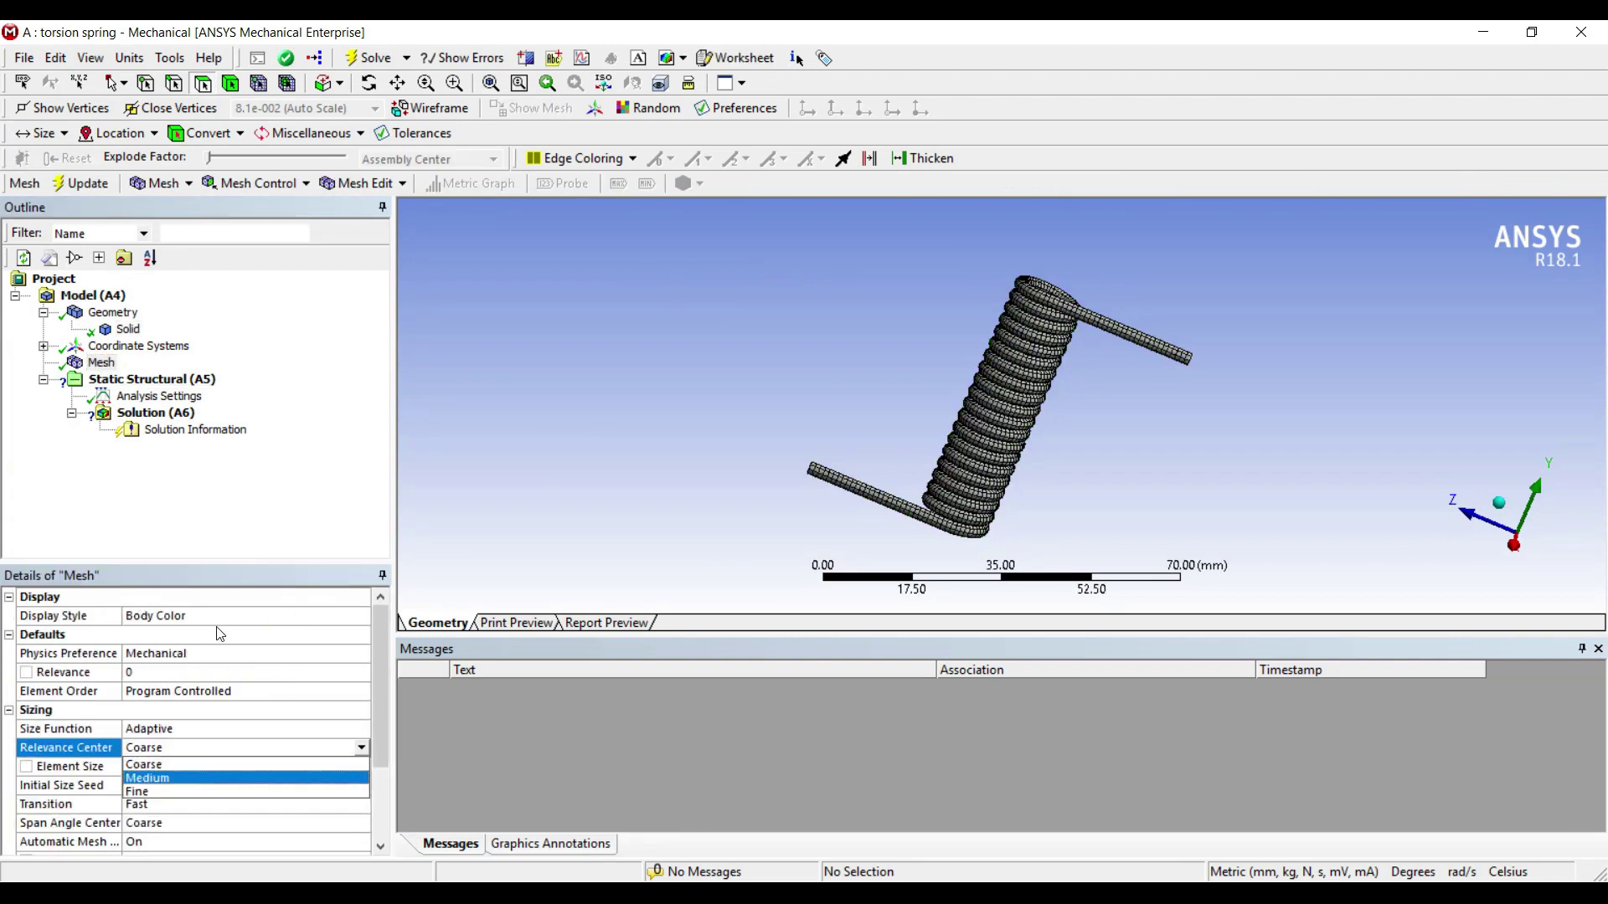
pyautogui.click(147, 792)
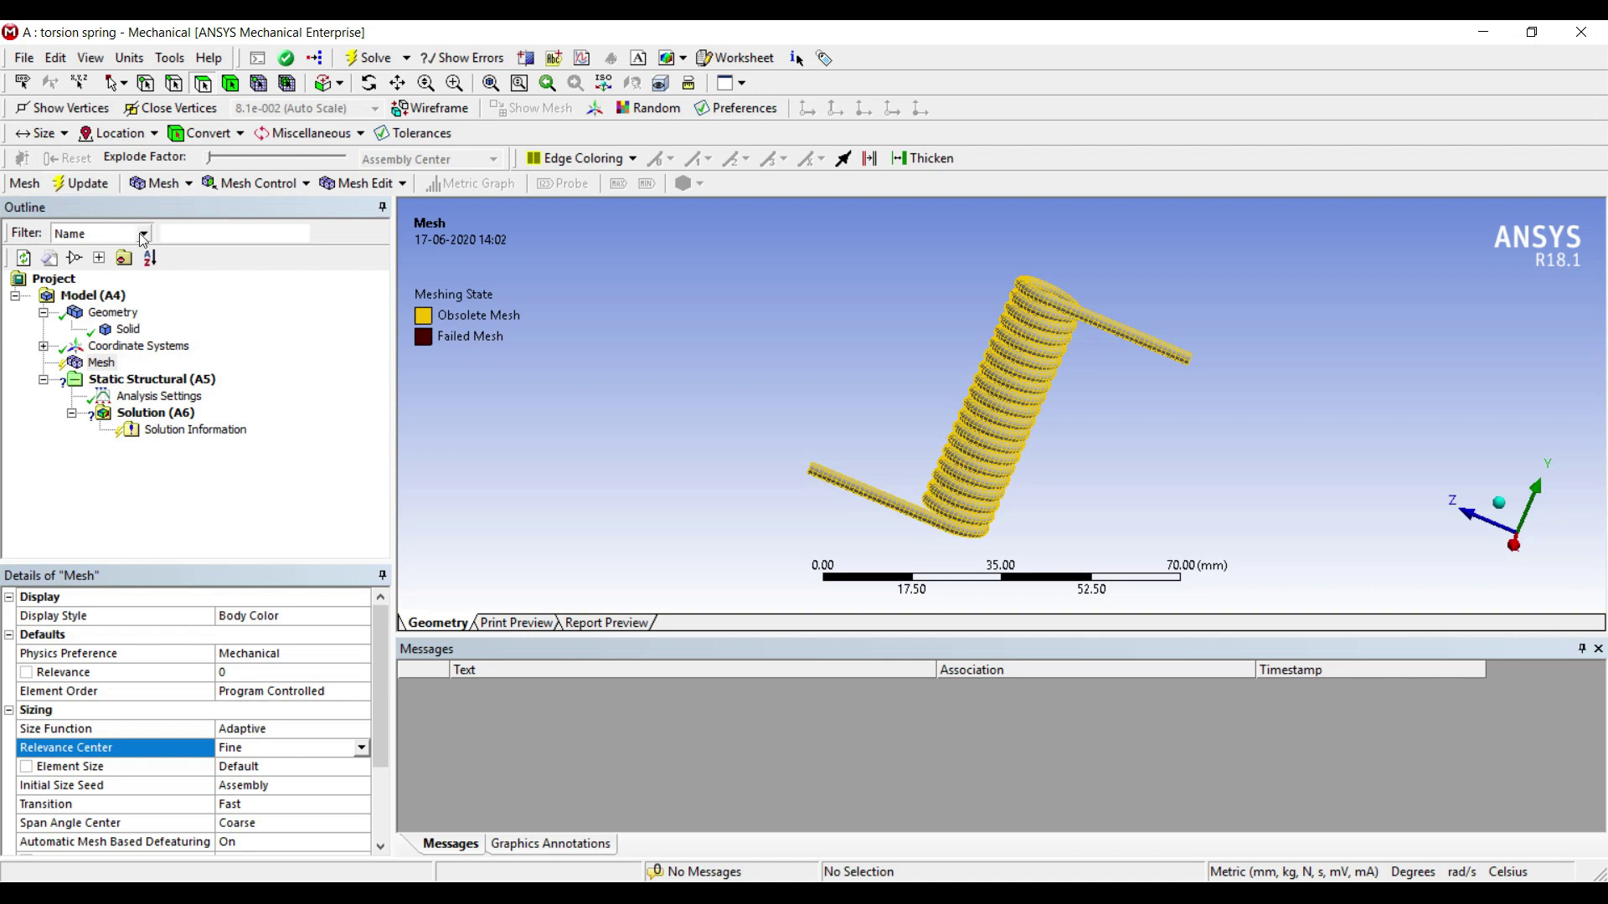
pyautogui.press('F5')
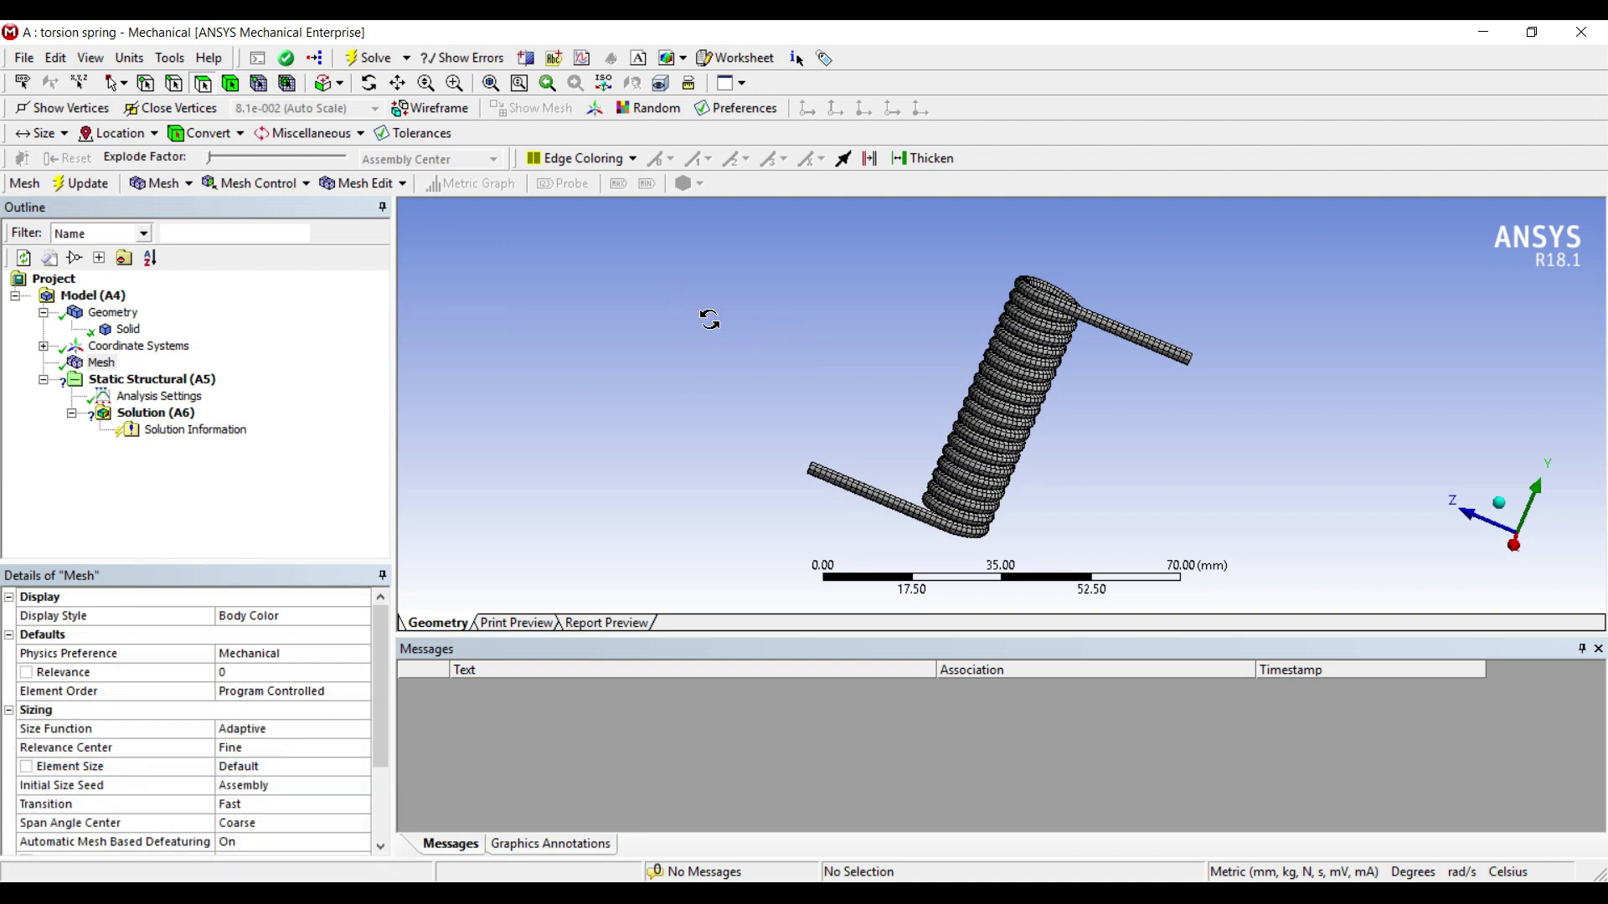
# - Apply a fixed support to the cylindrical face of the spring's upper leg in the static structural analysis
pyautogui.moveTo(707, 319); pyautogui.dragTo(1191, 382, button='middle')
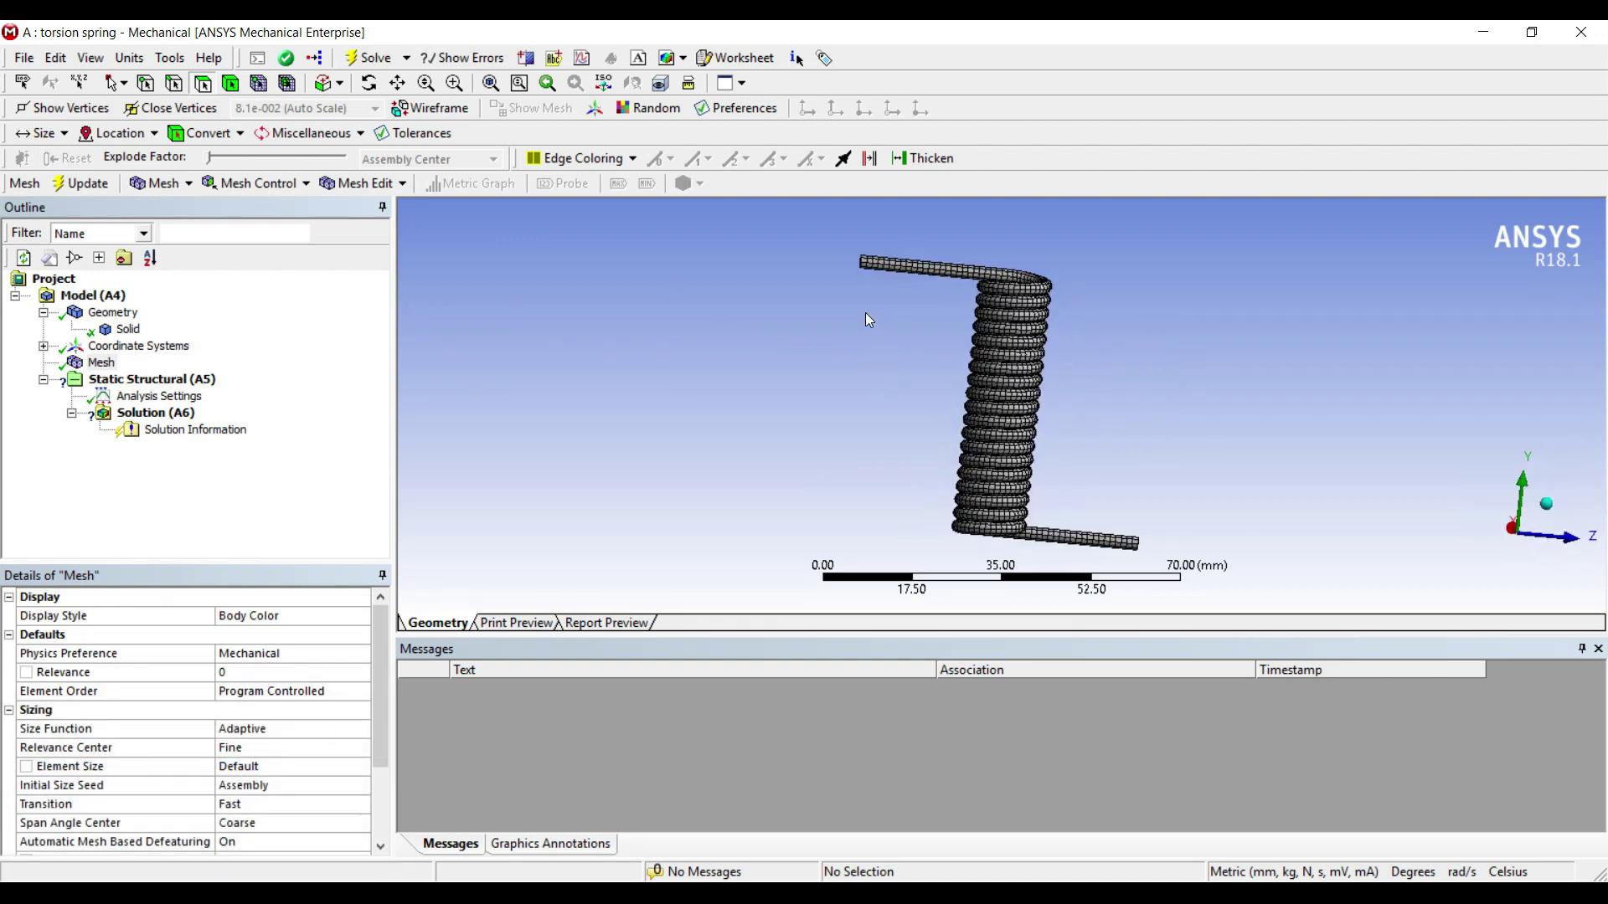
pyautogui.click(168, 397)
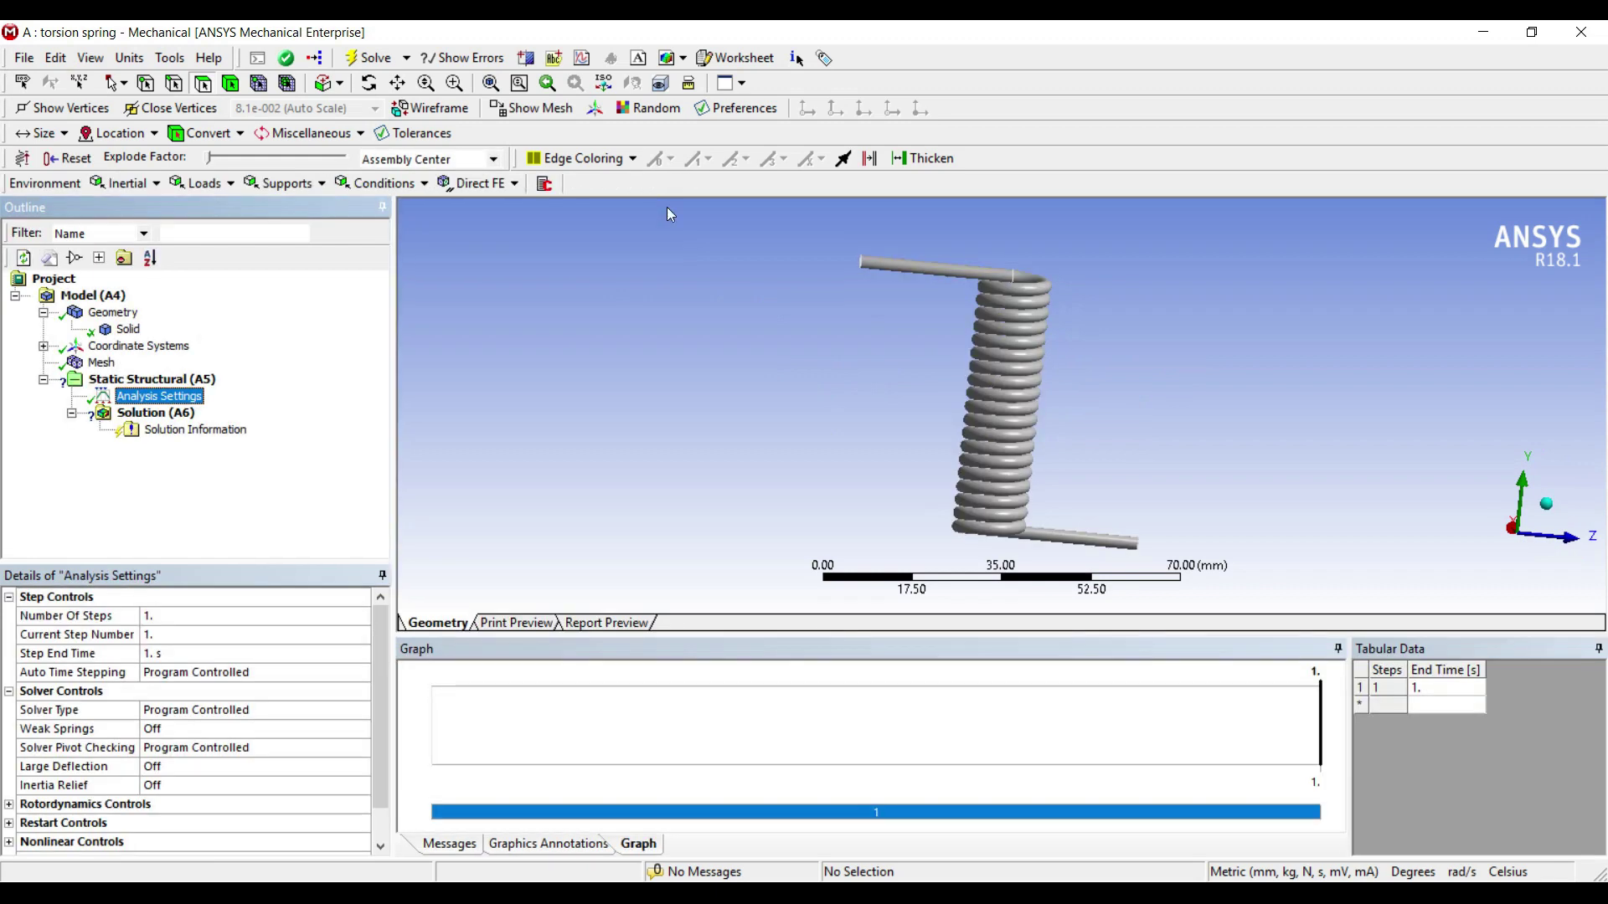
pyautogui.click(886, 264)
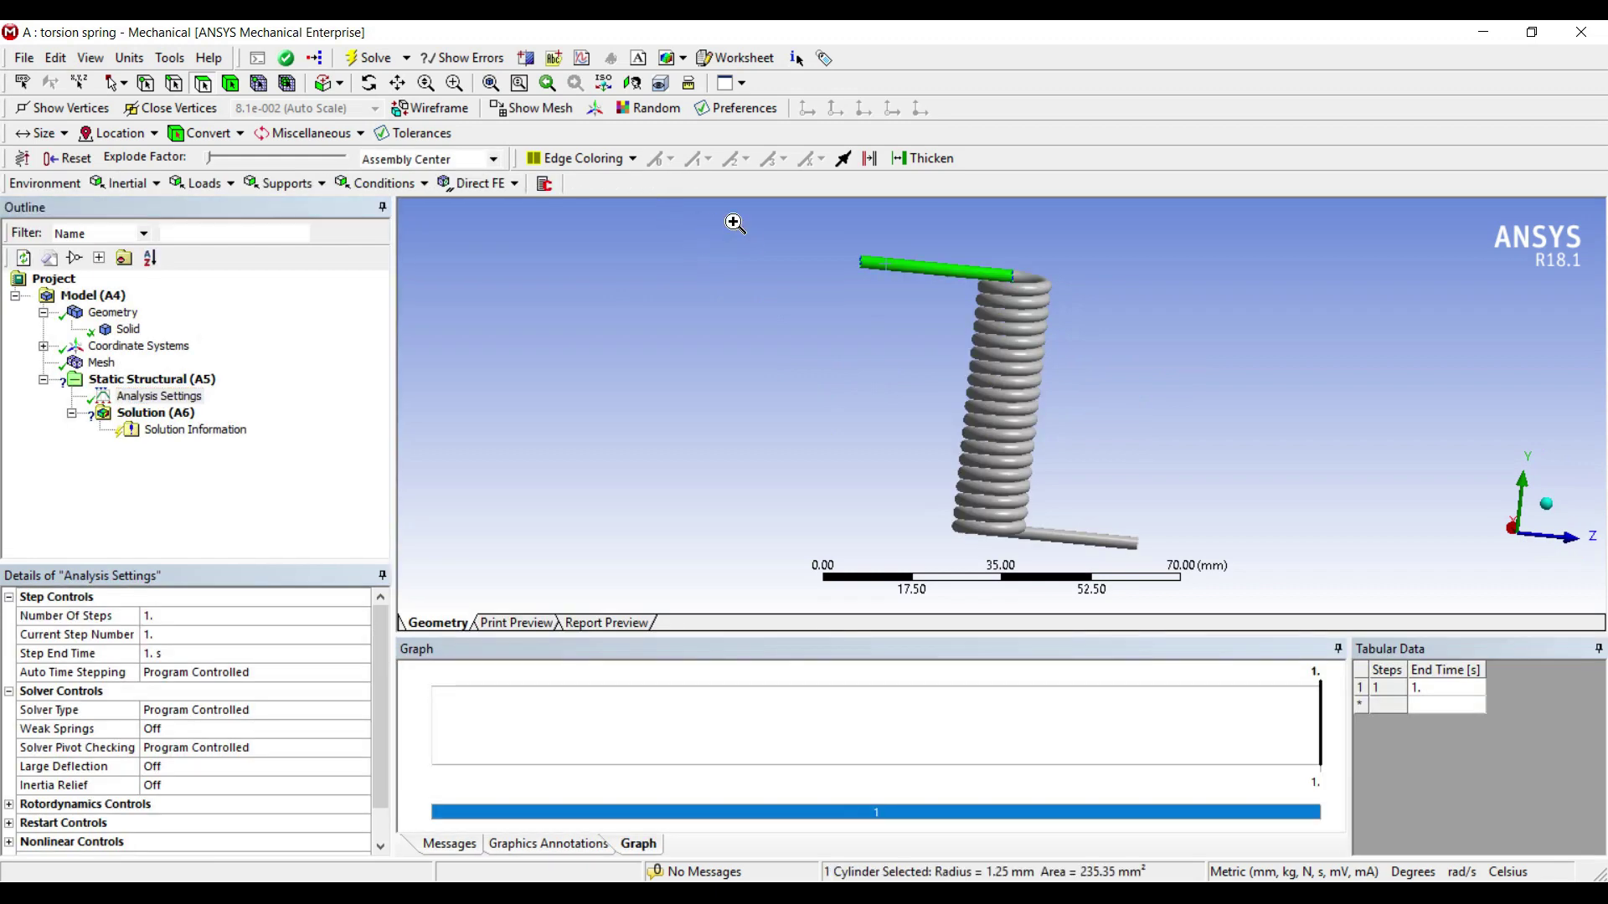
pyautogui.rightClick(919, 270)
pyautogui.moveTo(963, 284)
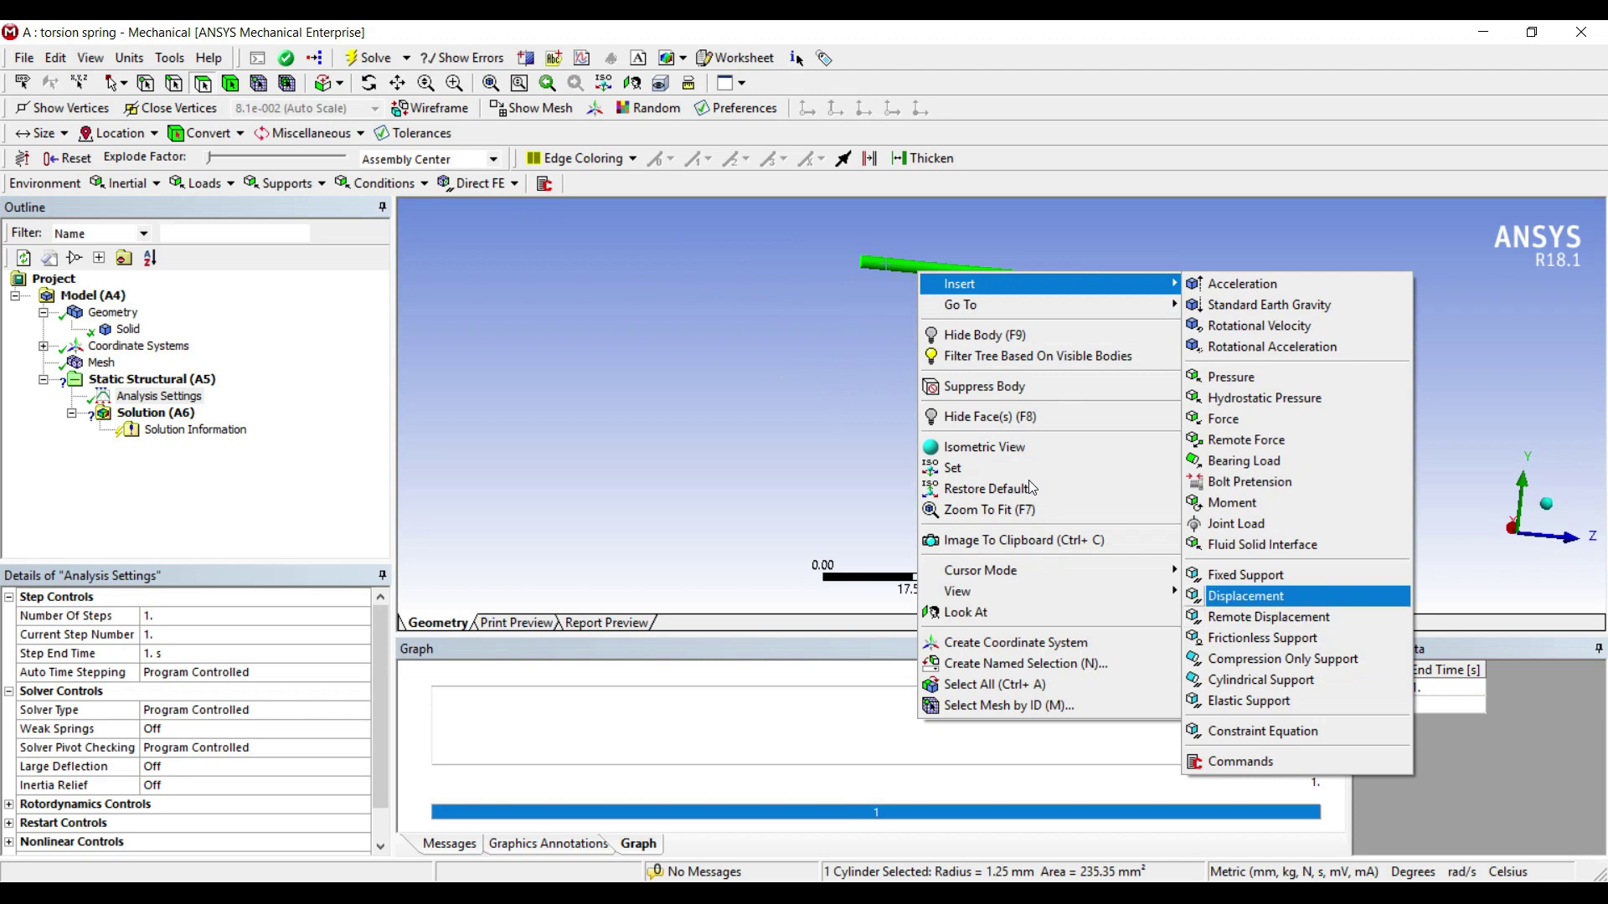
pyautogui.click(1245, 575)
# - Apply a moment to the lower leg's cylindrical face, defined by components with a Y component of 50 N-mm
pyautogui.click(1089, 540)
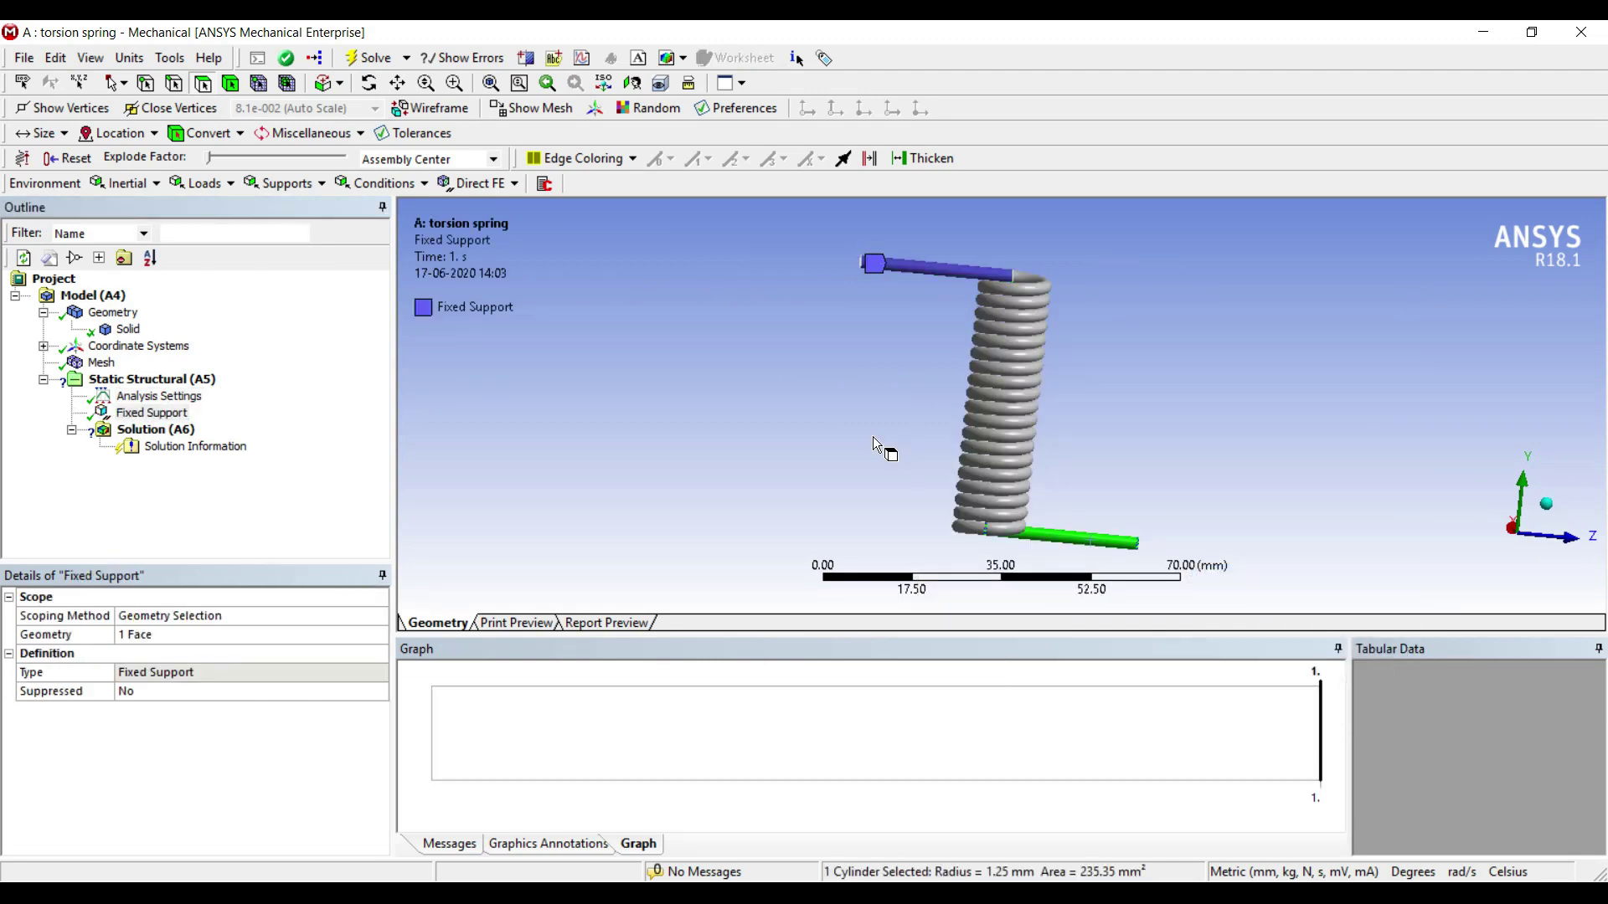
pyautogui.rightClick(1089, 540)
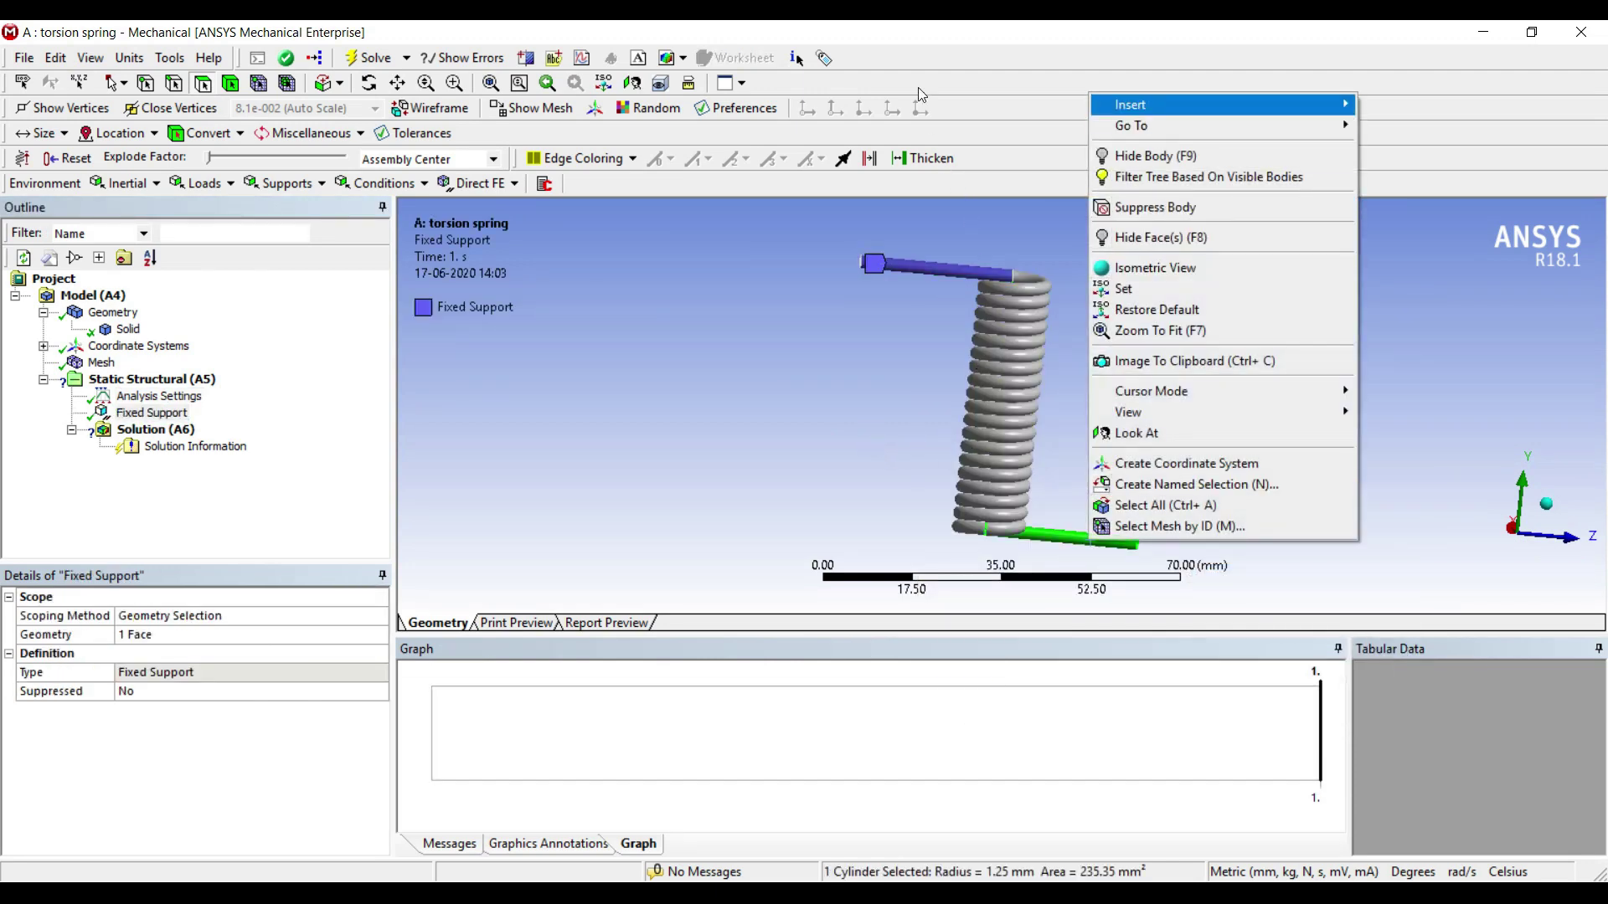
pyautogui.moveTo(1147, 107)
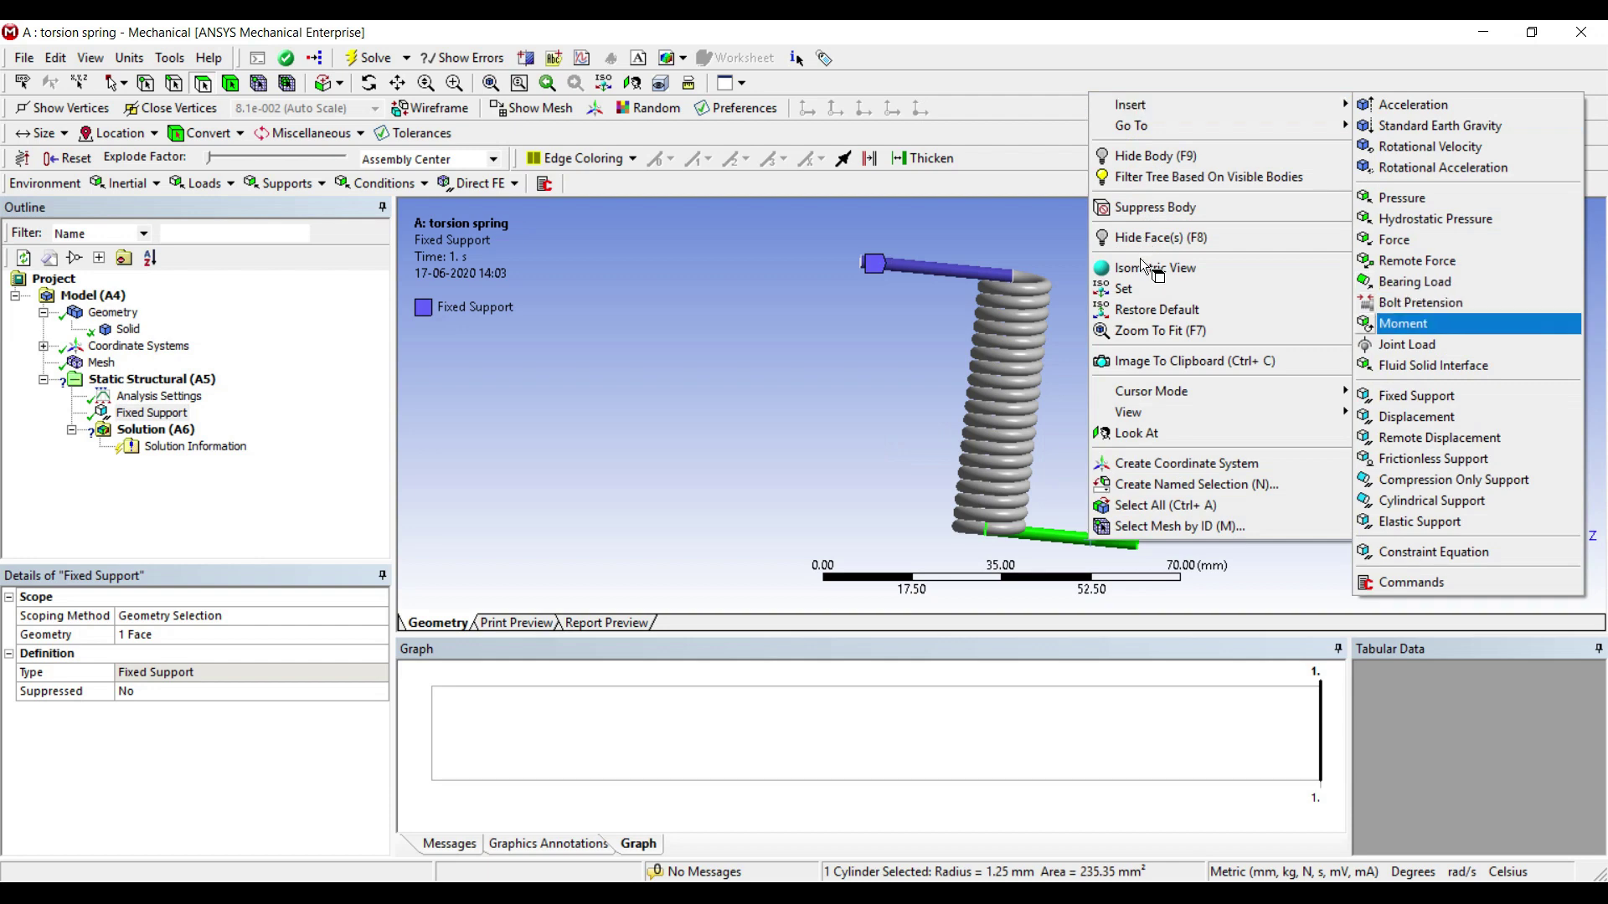
pyautogui.press('Return')
pyautogui.hotkey('shift', 'Tab')
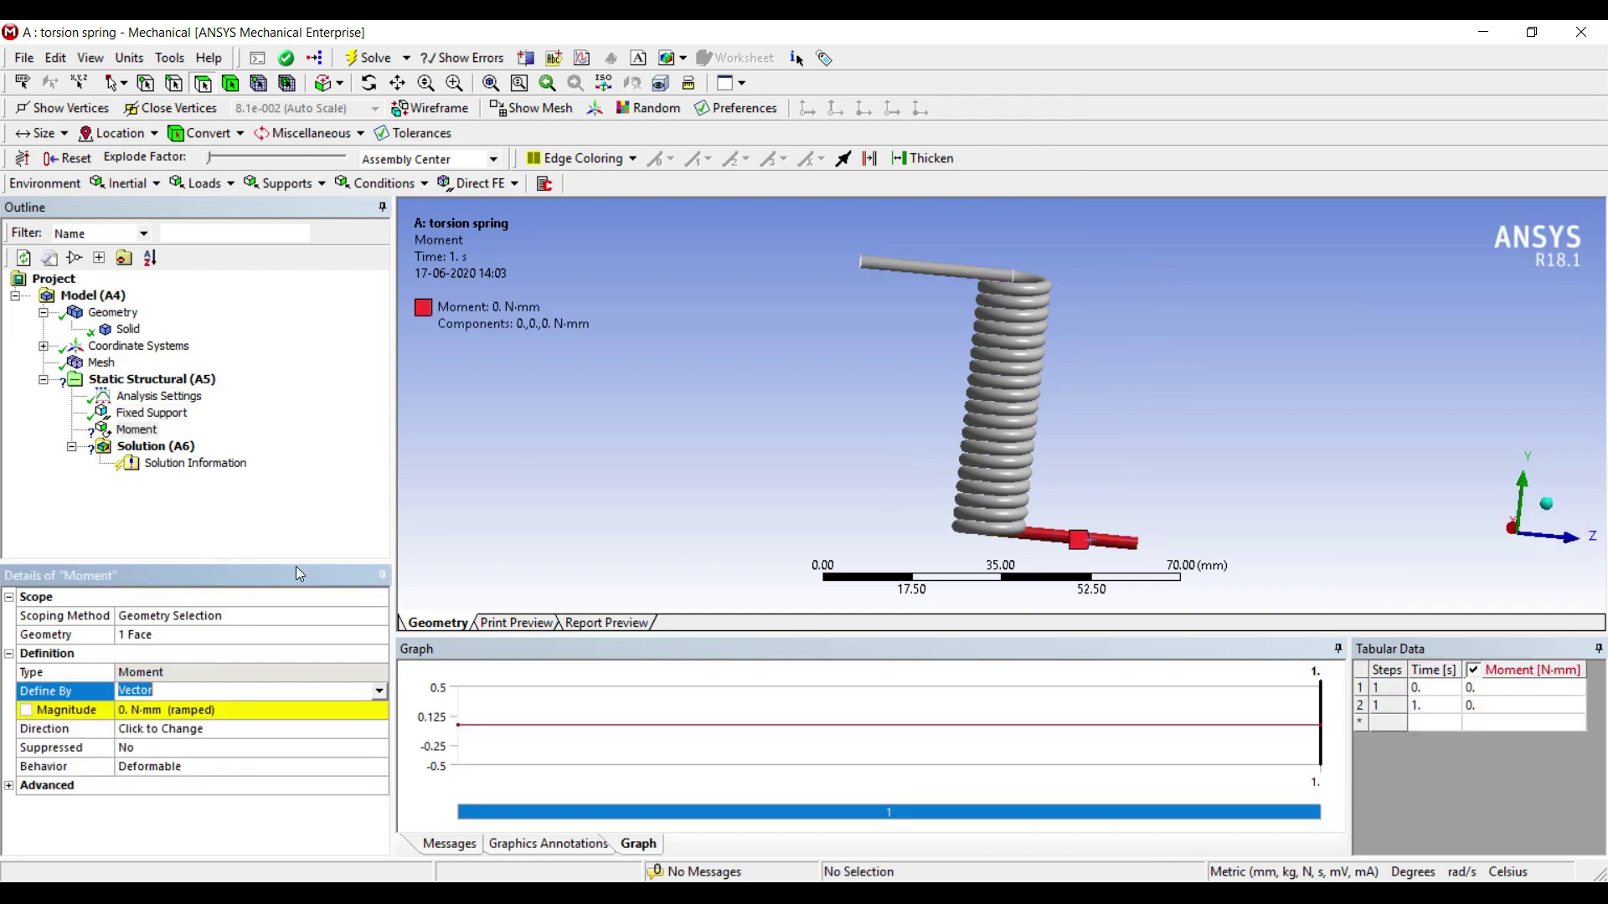
pyautogui.click(379, 691)
pyautogui.click(304, 707)
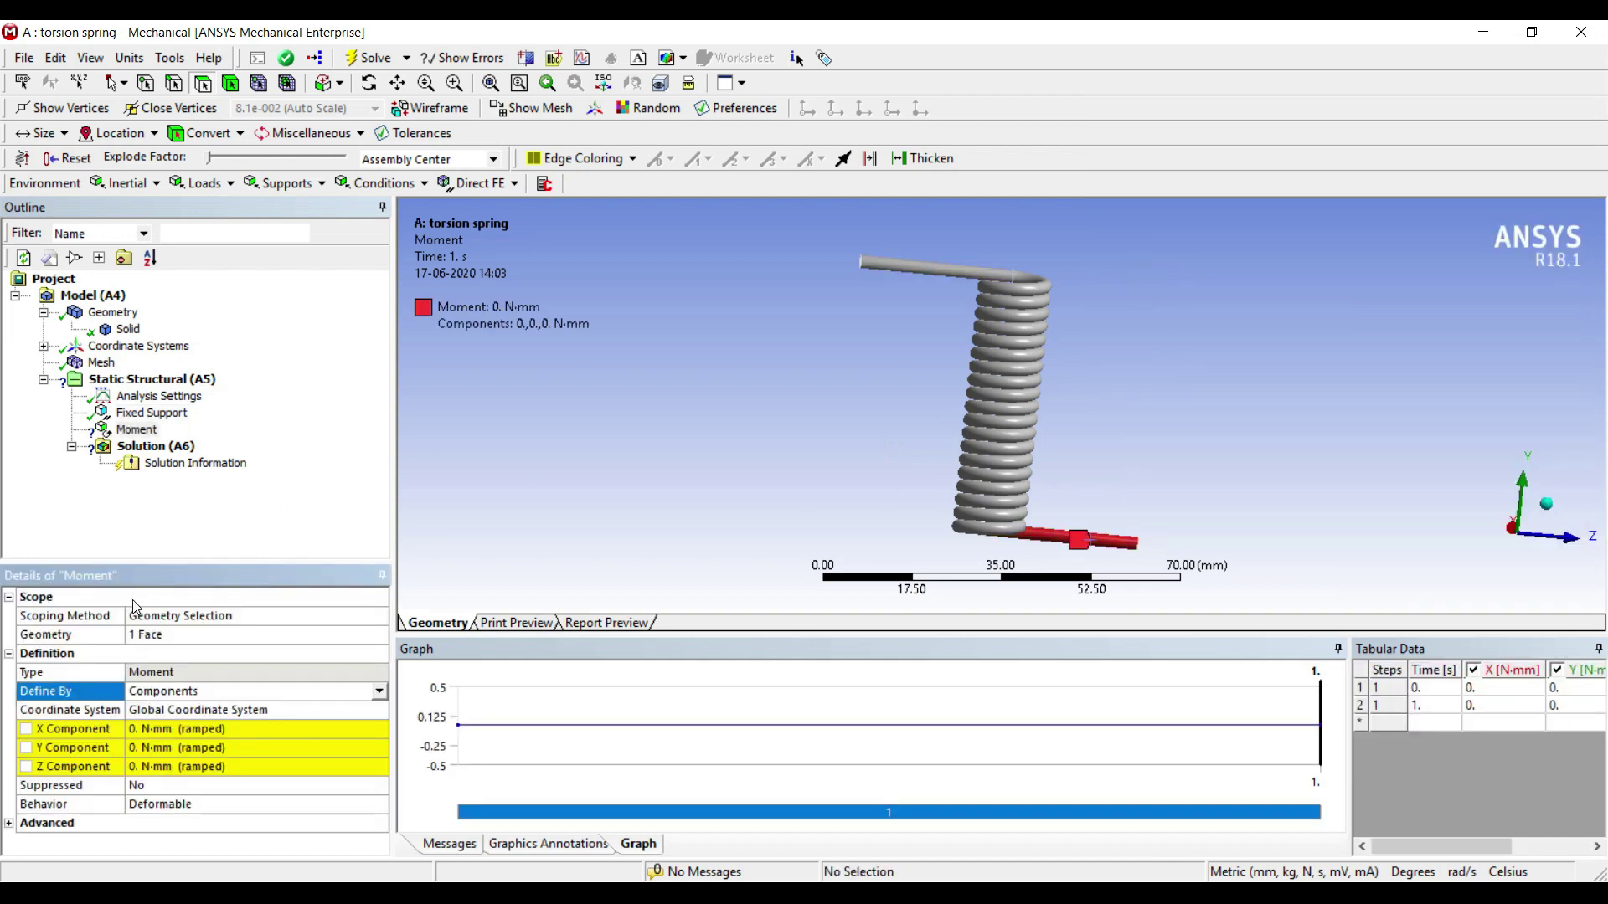
pyautogui.click(166, 748)
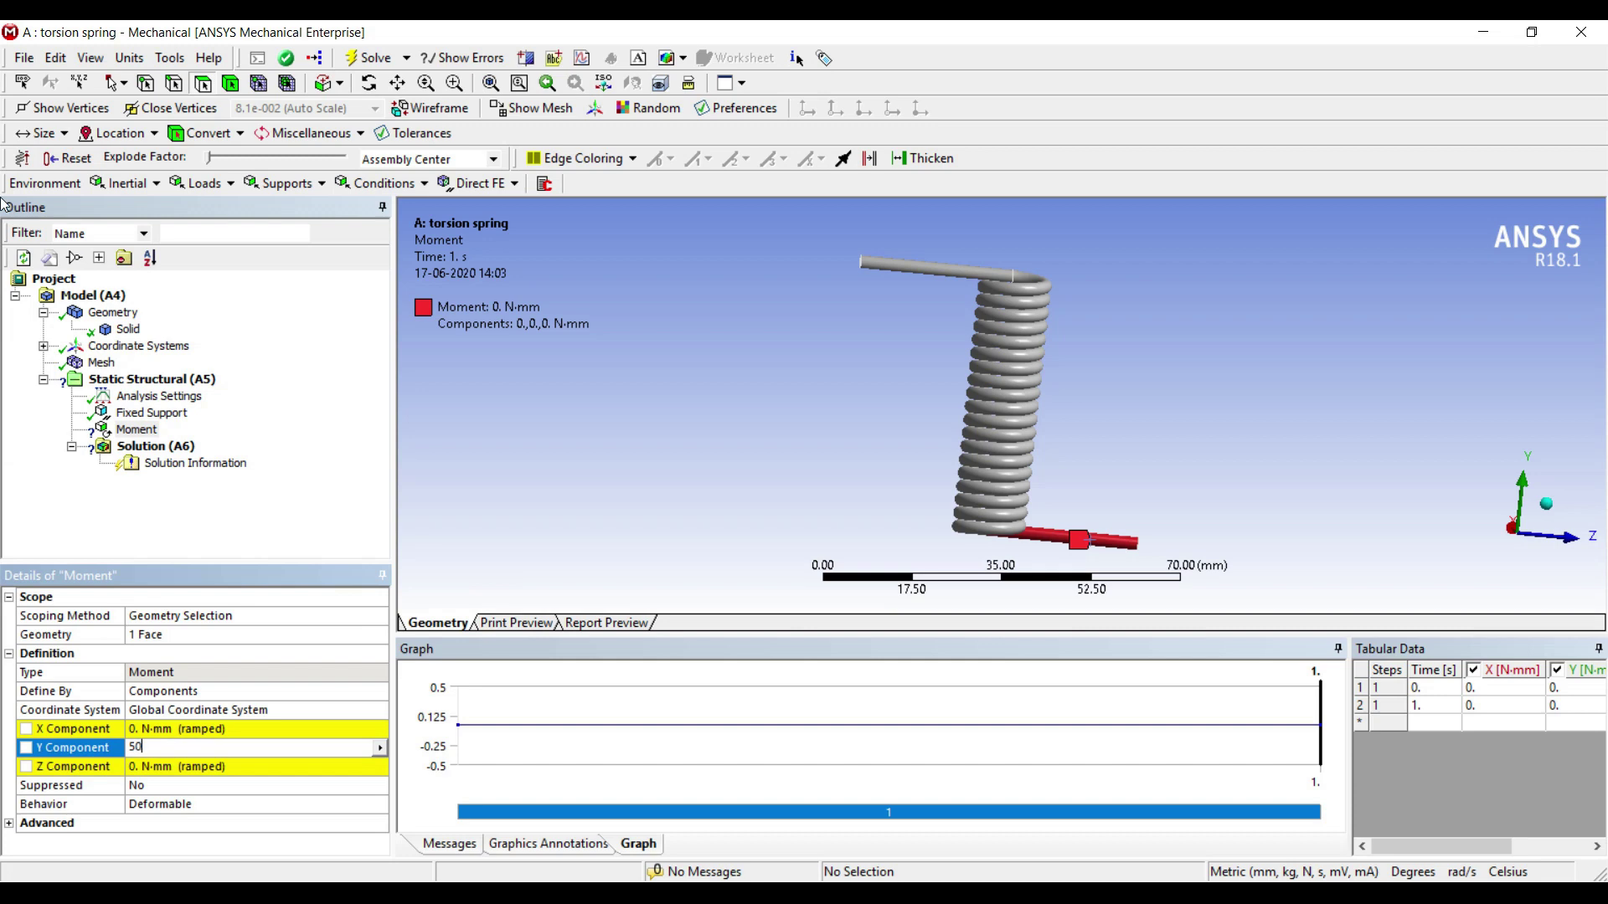
pyautogui.press('Return')
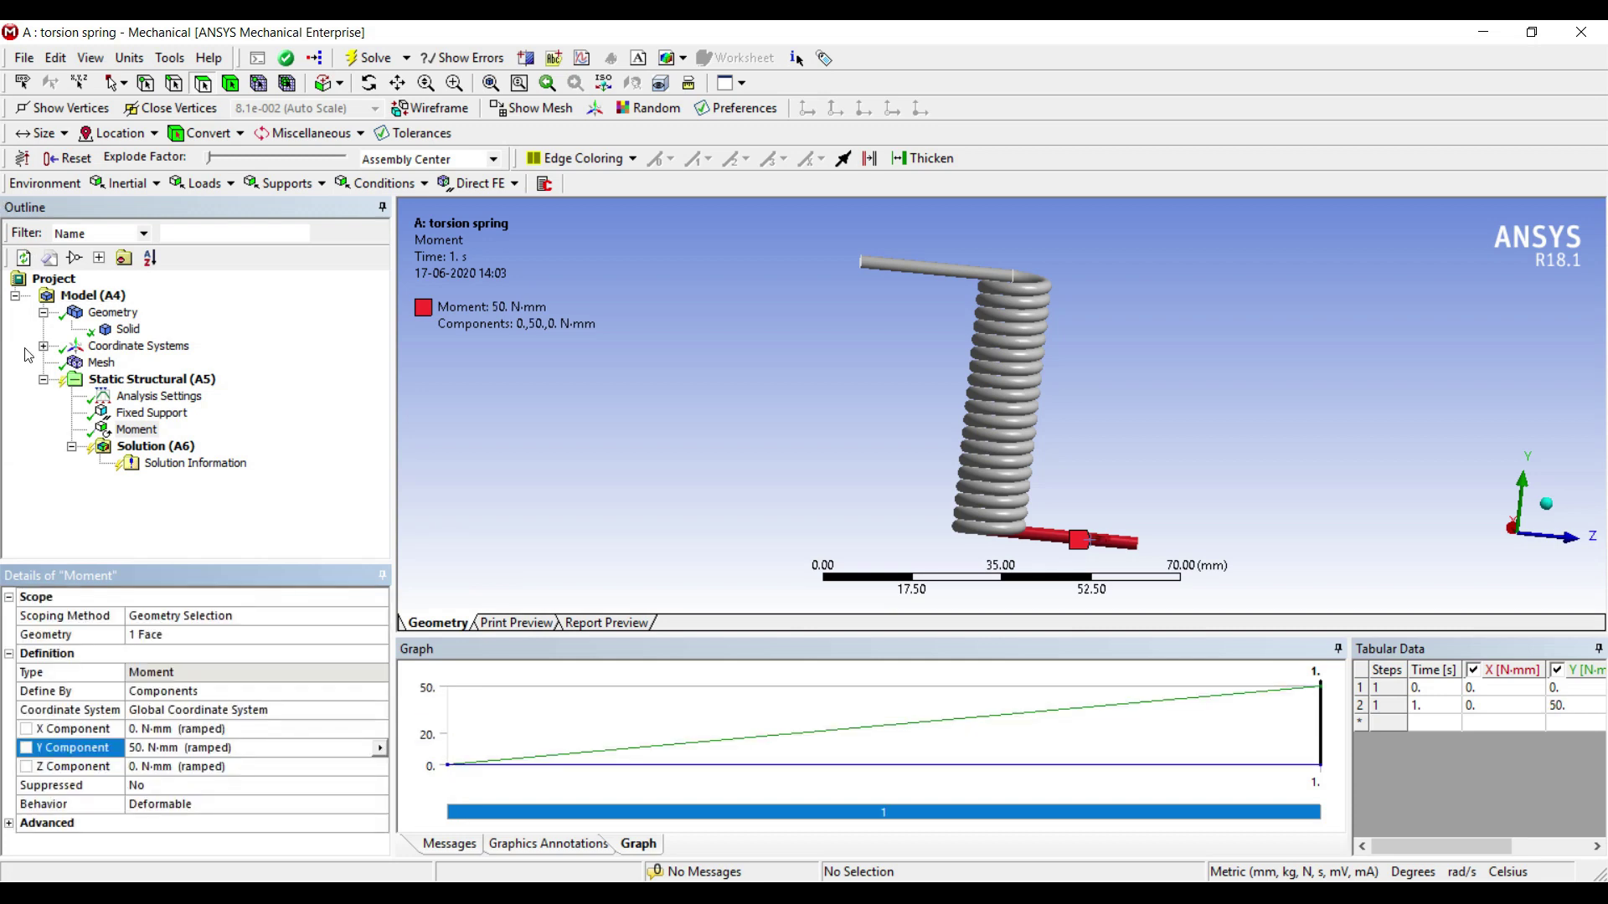
# - Solve the static structural analysis and add an equivalent (von-Mises) stress result to the solution
pyautogui.click(155, 446)
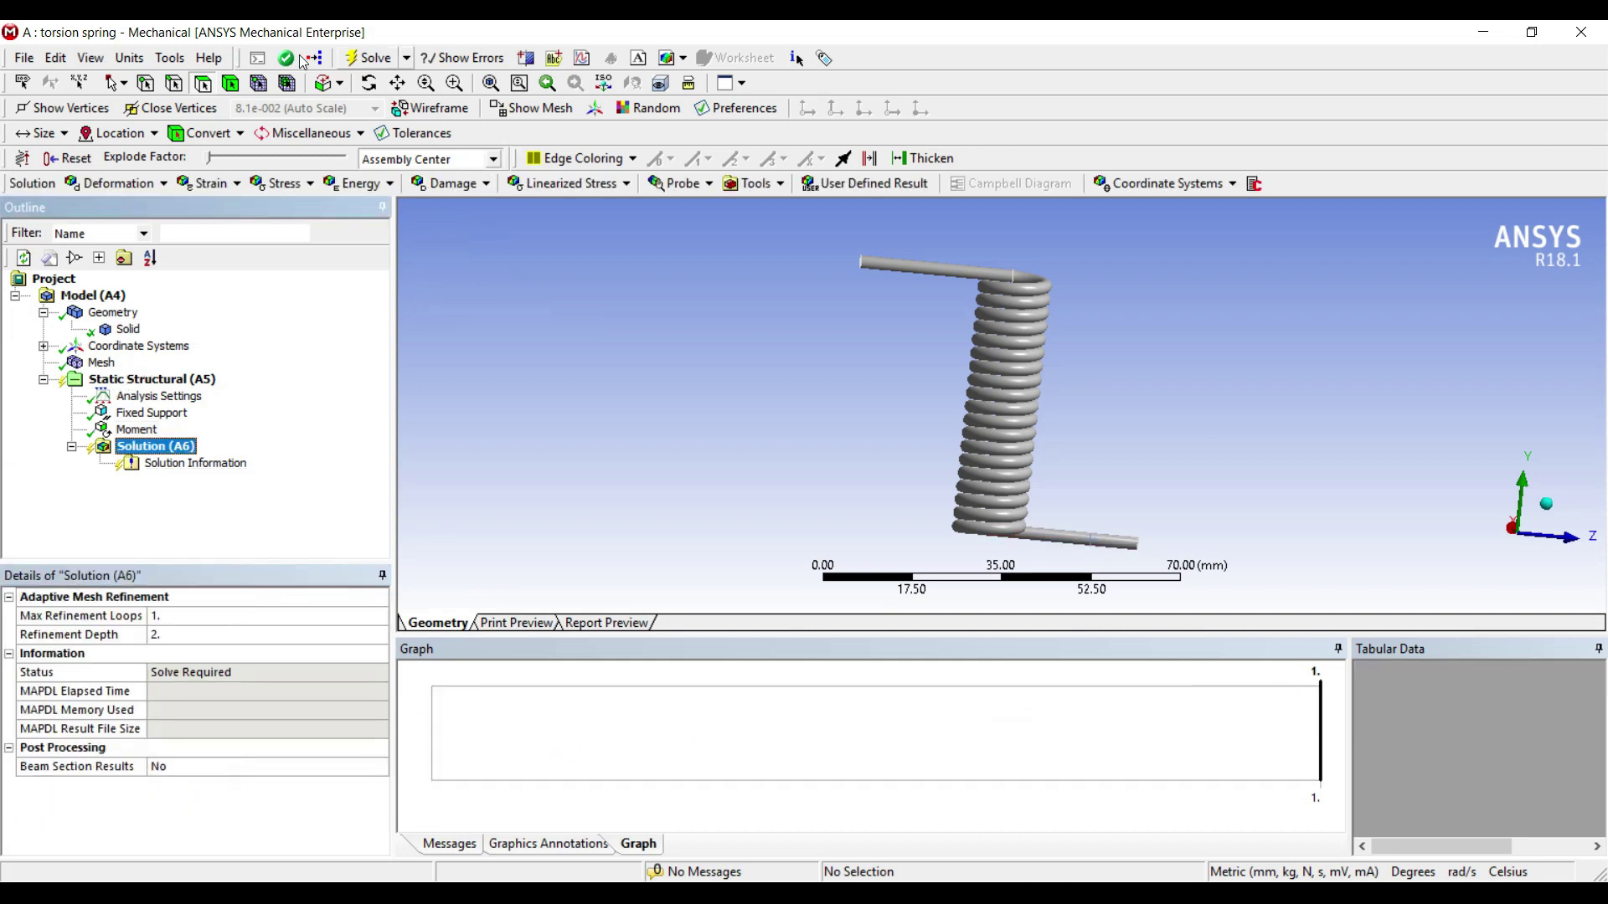
pyautogui.click(368, 58)
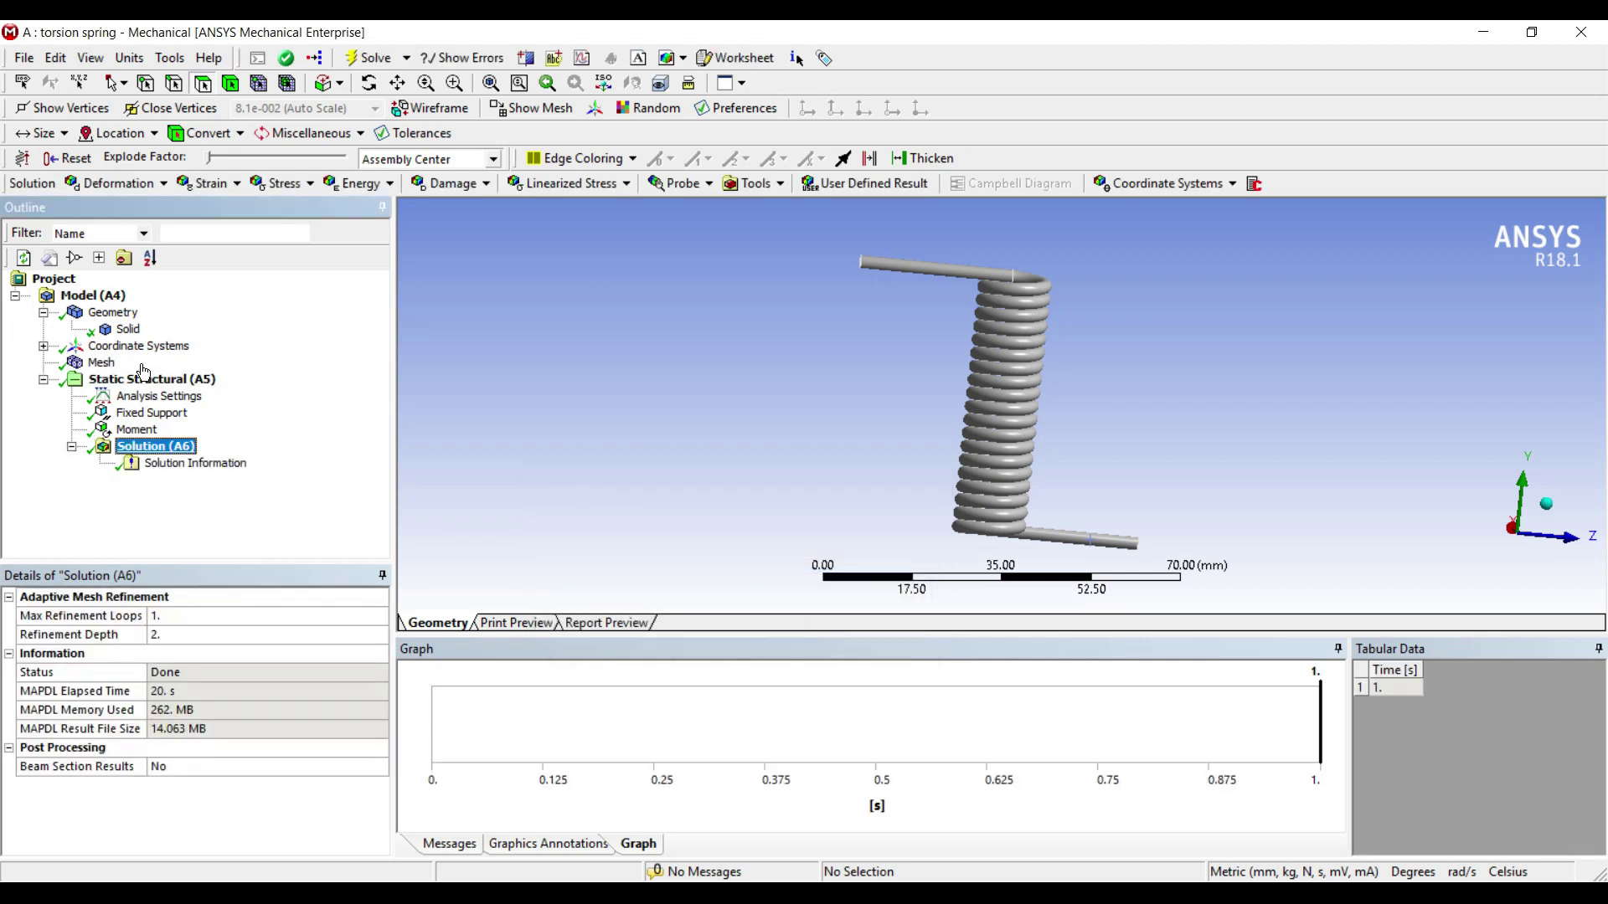
pyautogui.rightClick(177, 450)
pyautogui.moveTo(234, 464)
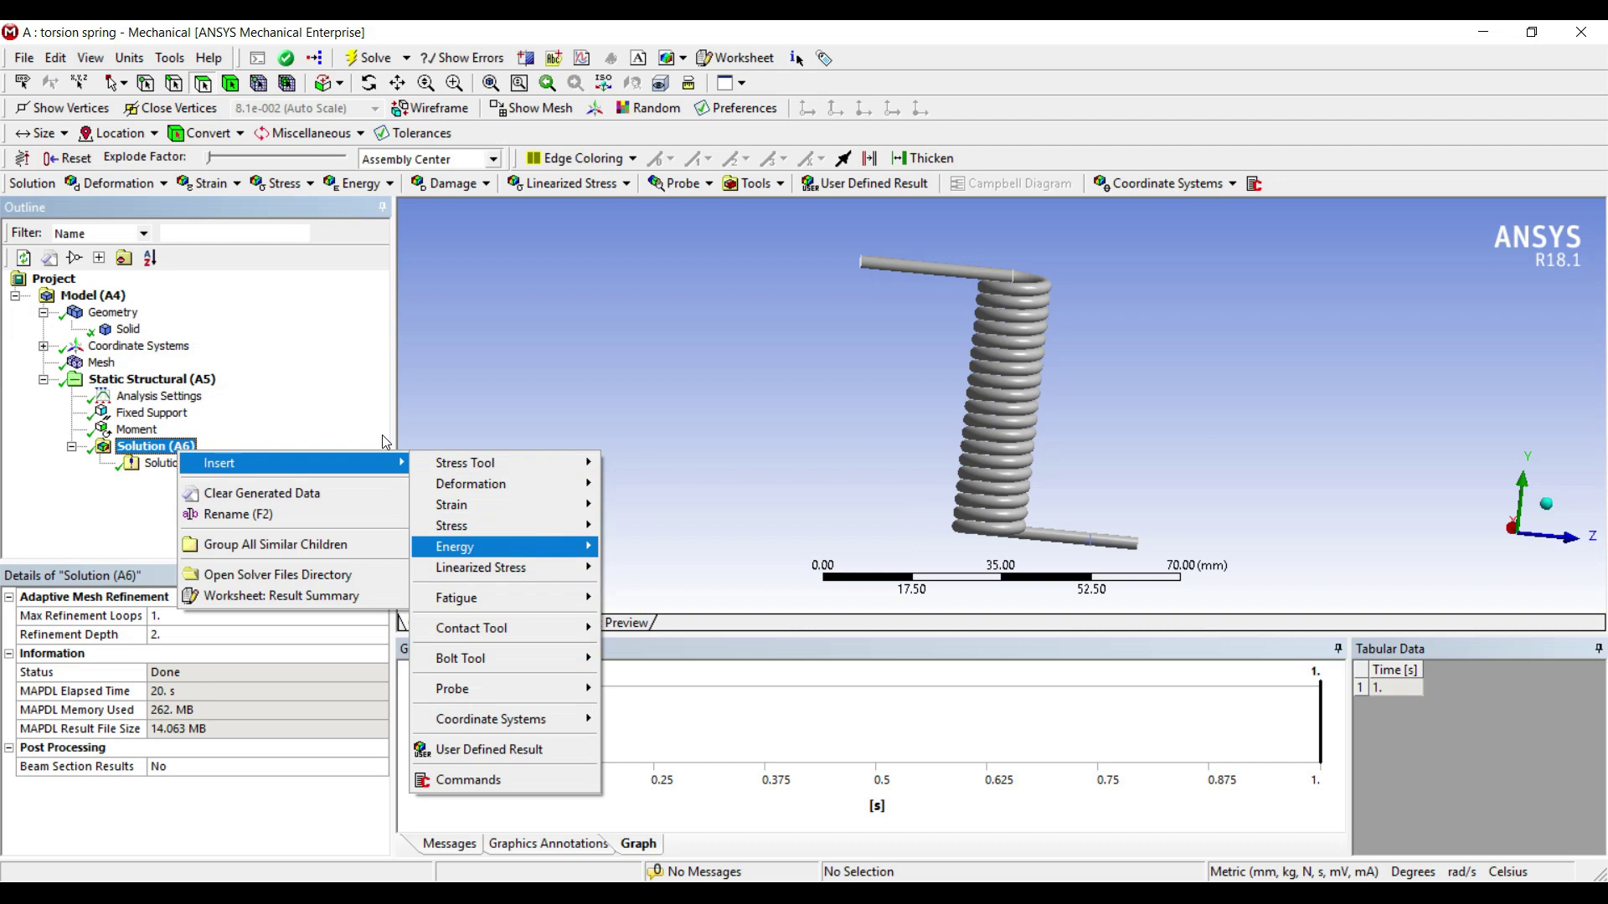
pyautogui.press('Up')
pyautogui.press('Right')
pyautogui.press('Return')
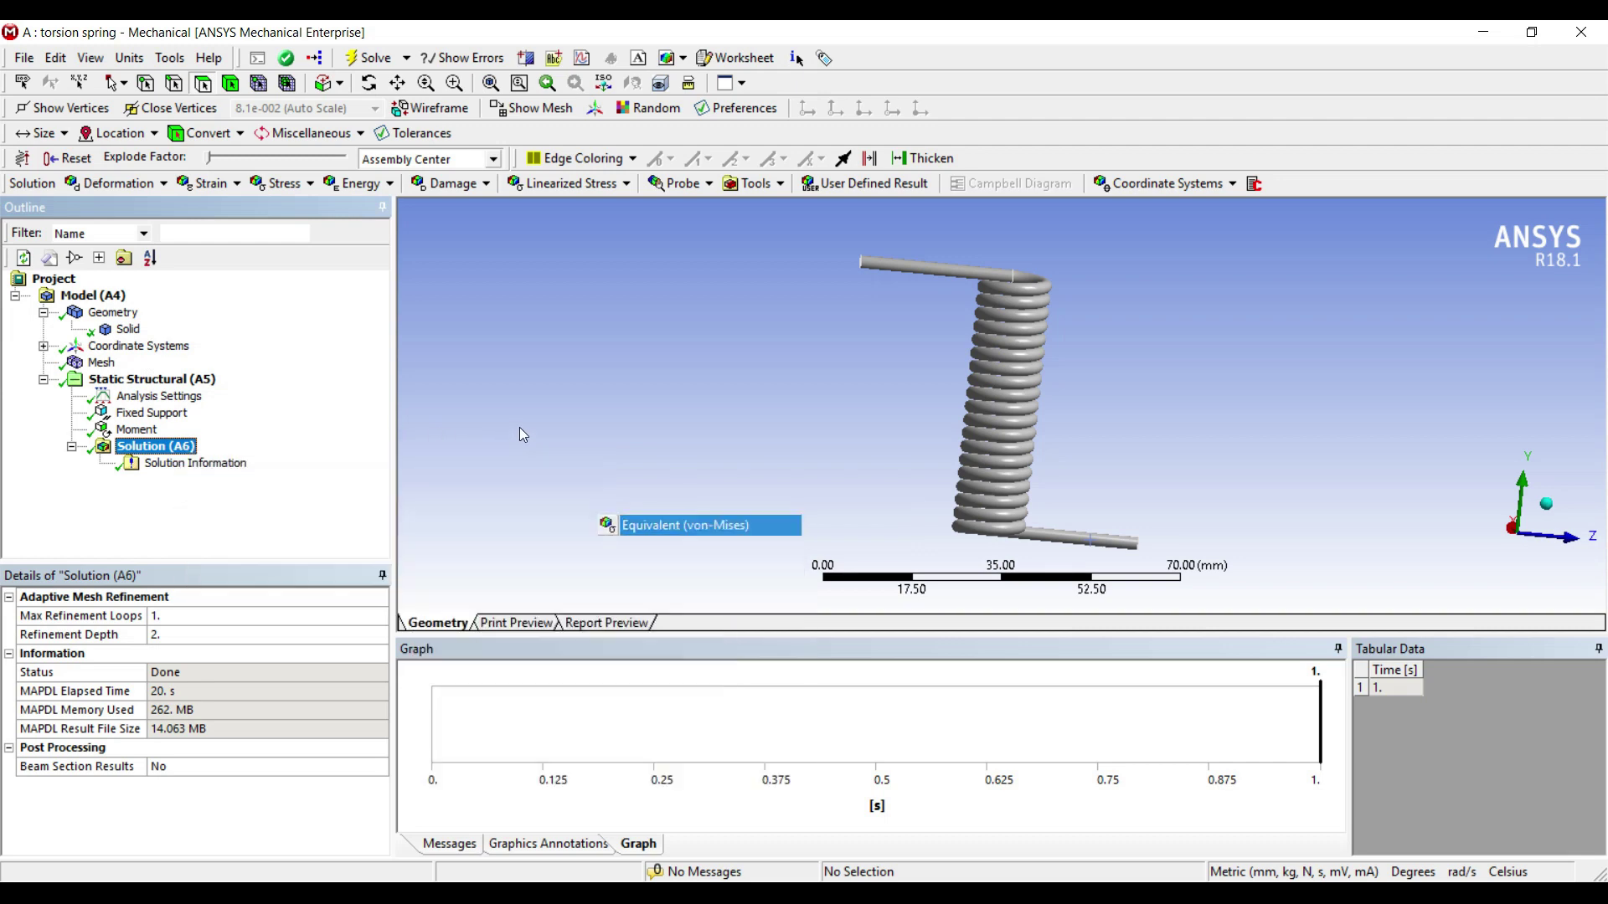
# - Add an equivalent (von-Mises) elastic strain result for all bodies to the solution
pyautogui.rightClick(161, 448)
pyautogui.moveTo(192, 460)
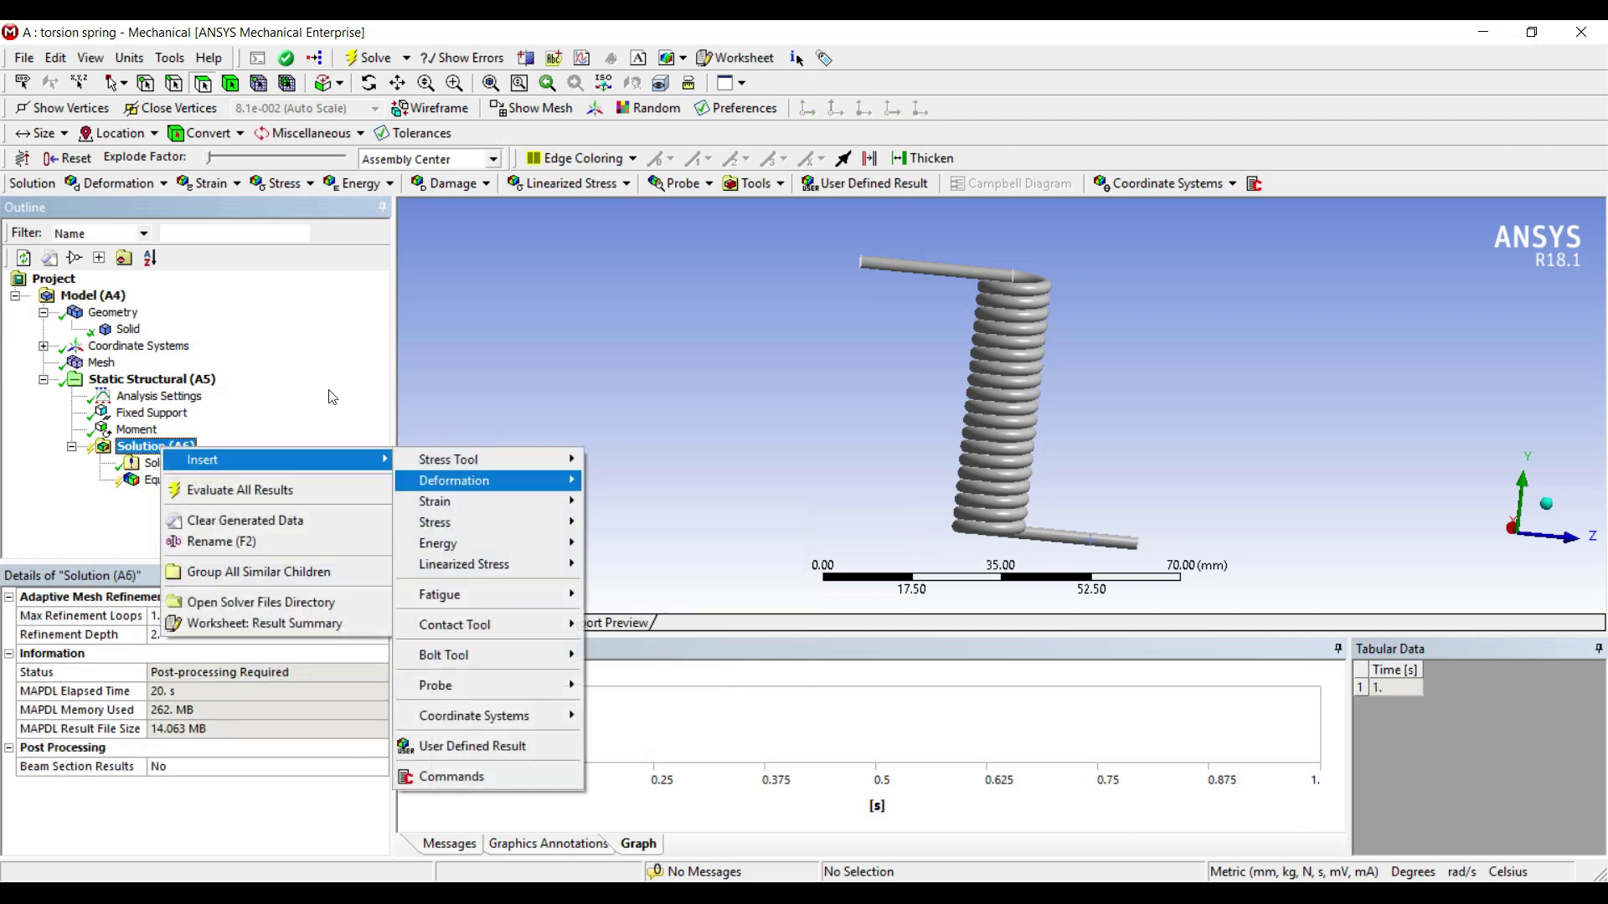
pyautogui.press('Down')
pyautogui.press('Right')
pyautogui.press('Down')
pyautogui.press('Up')
pyautogui.press('Return')
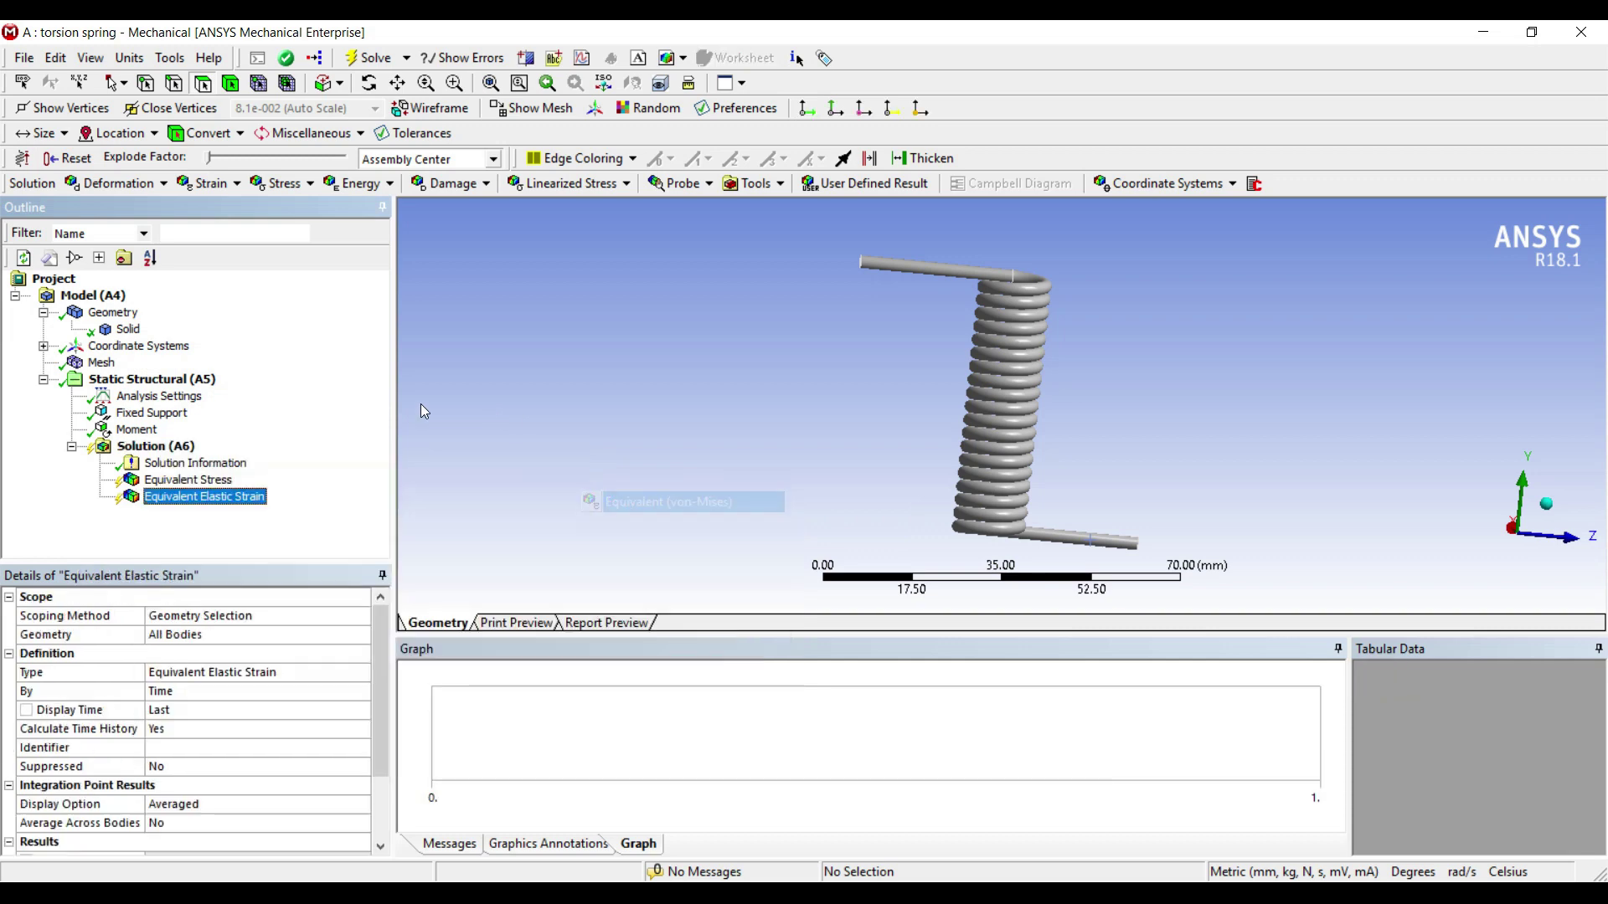
# - Add a directional deformation result for all bodies to the solution
pyautogui.press('Up')
pyautogui.press('Up')
pyautogui.press('Up')
pyautogui.hotkey('shift', 'F10')
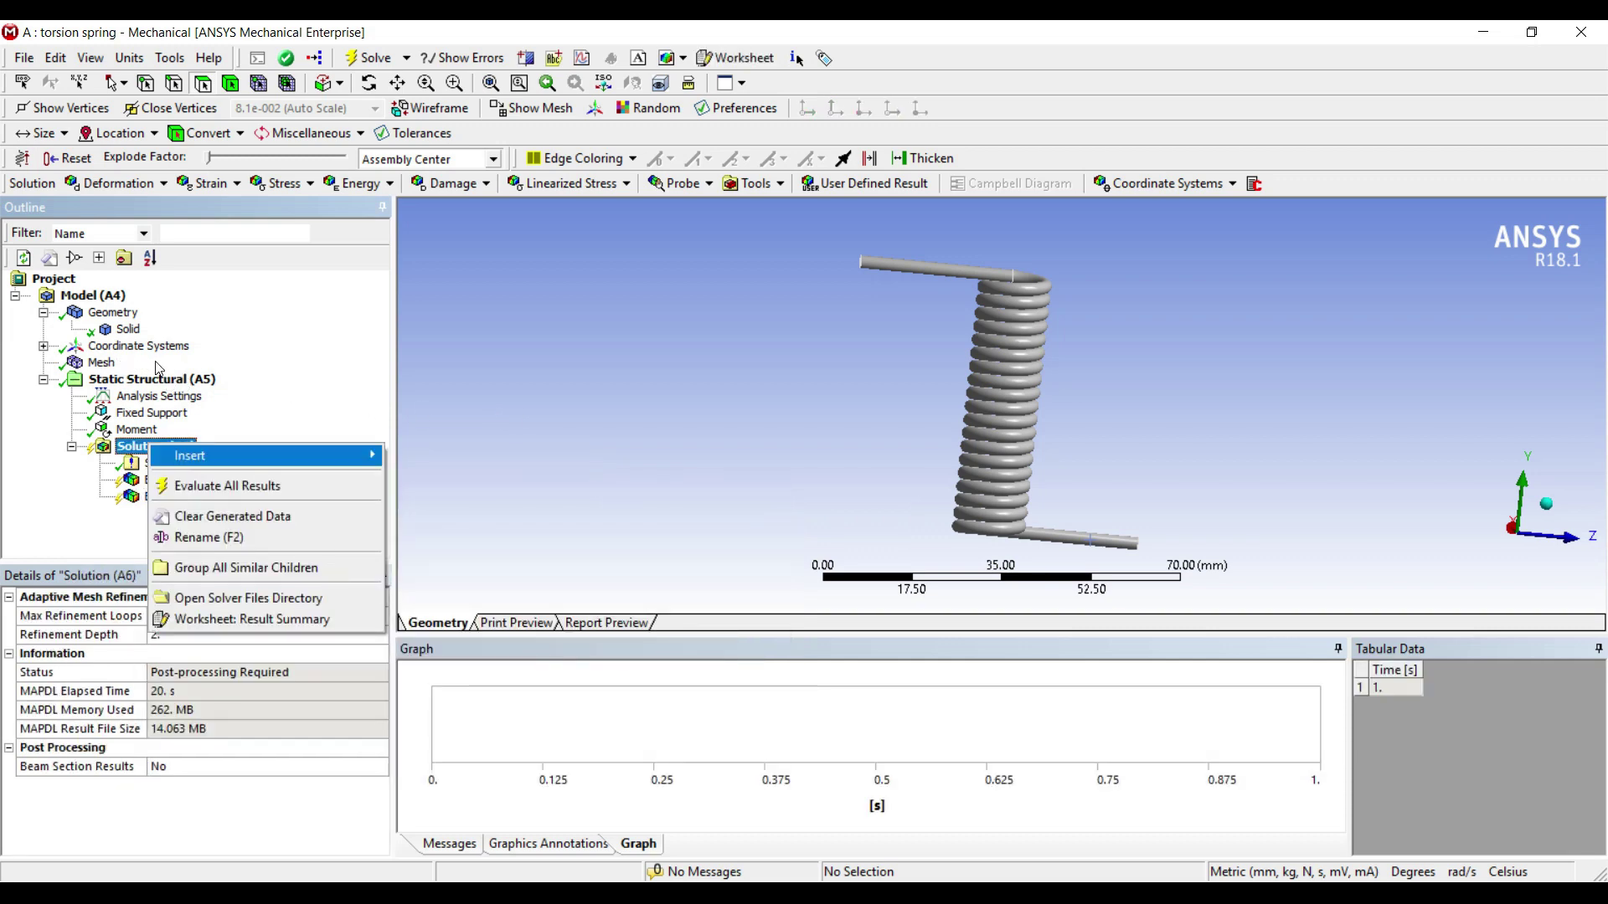
pyautogui.press('Right')
pyautogui.press('Down')
pyautogui.press('Down')
pyautogui.press('Down')
pyautogui.press('Down')
pyautogui.press('Down')
pyautogui.press('Up')
pyautogui.press('Up')
pyautogui.press('Up')
pyautogui.press('Up')
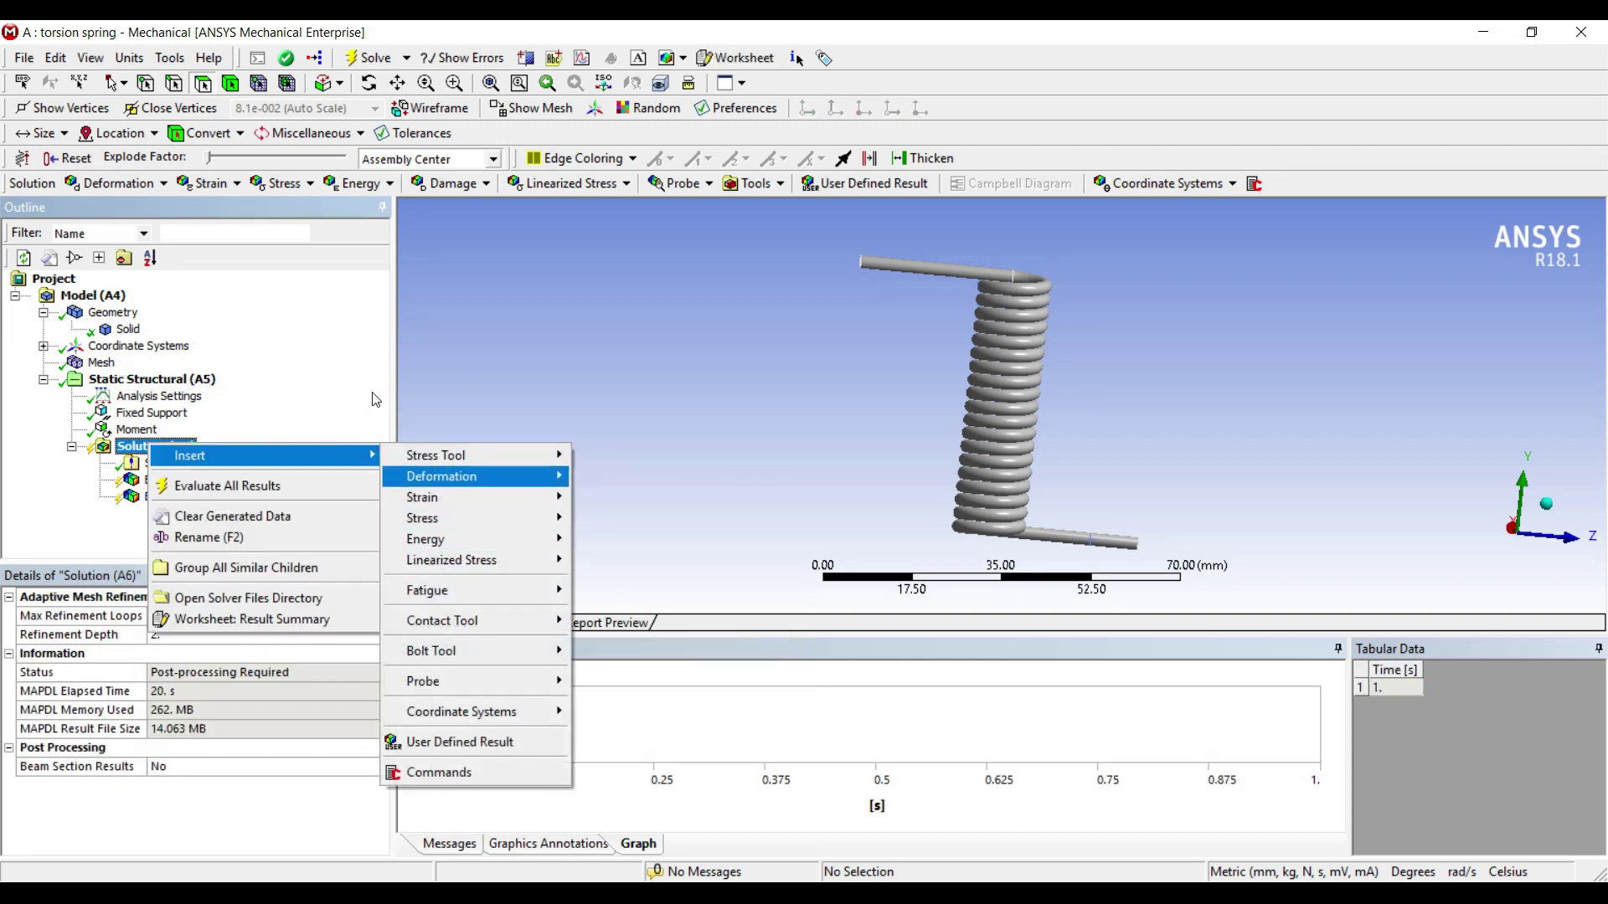
pyautogui.press('Right')
pyautogui.press('Down')
pyautogui.press('Return')
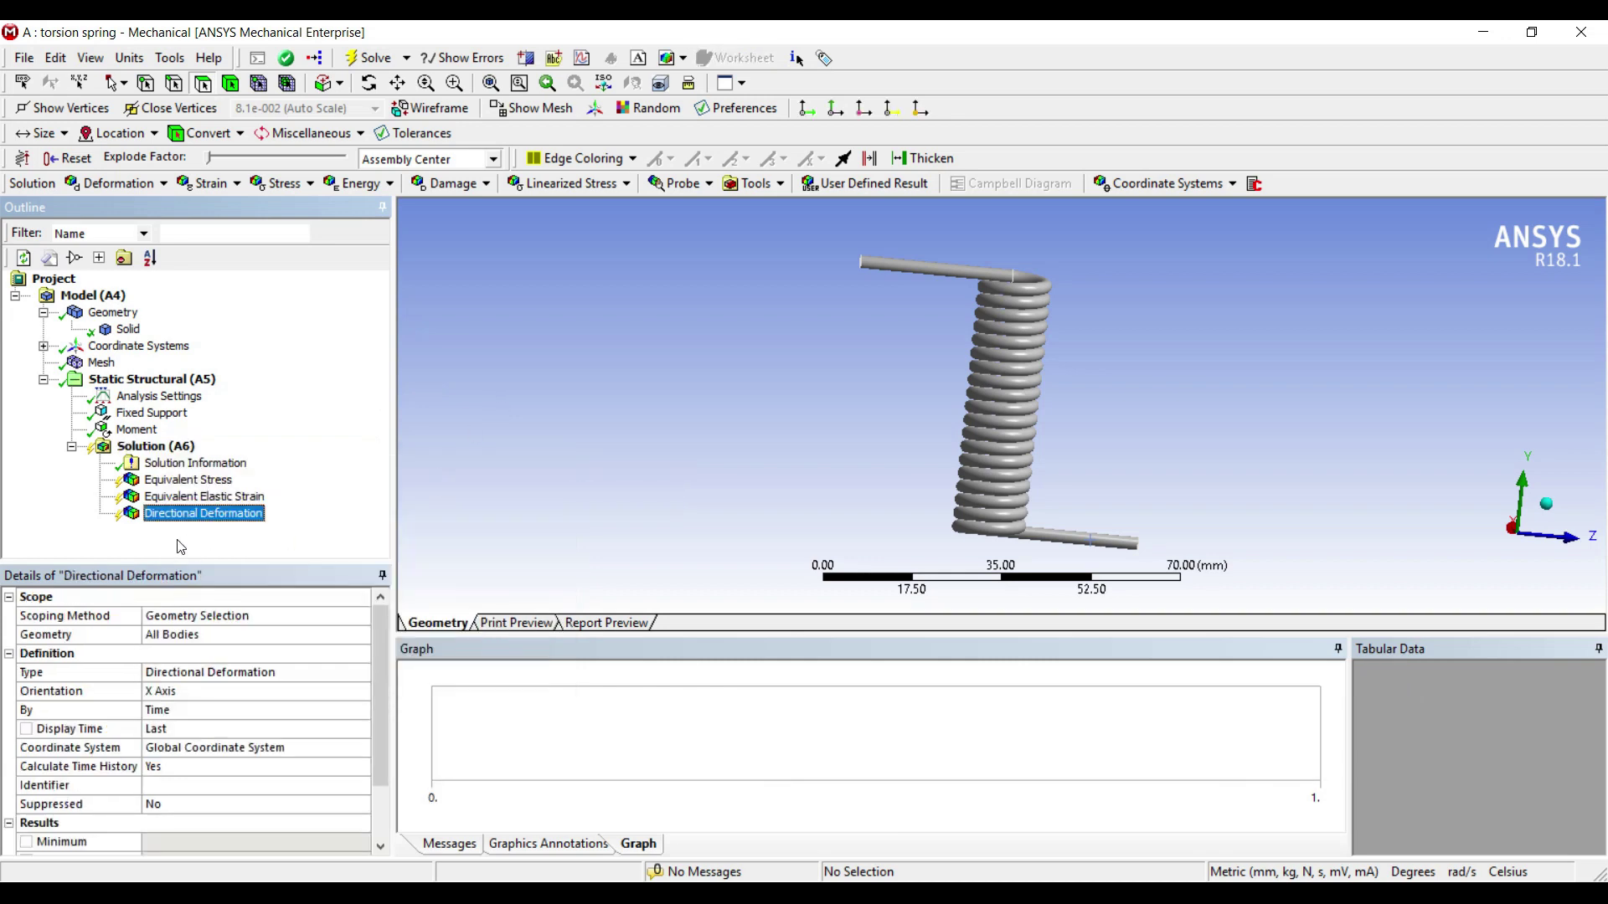
# - Set the orientation of the directional deformation result to Y Axis
pyautogui.hotkey('alt', 'Down')
pyautogui.press('Down')
pyautogui.press('Down')
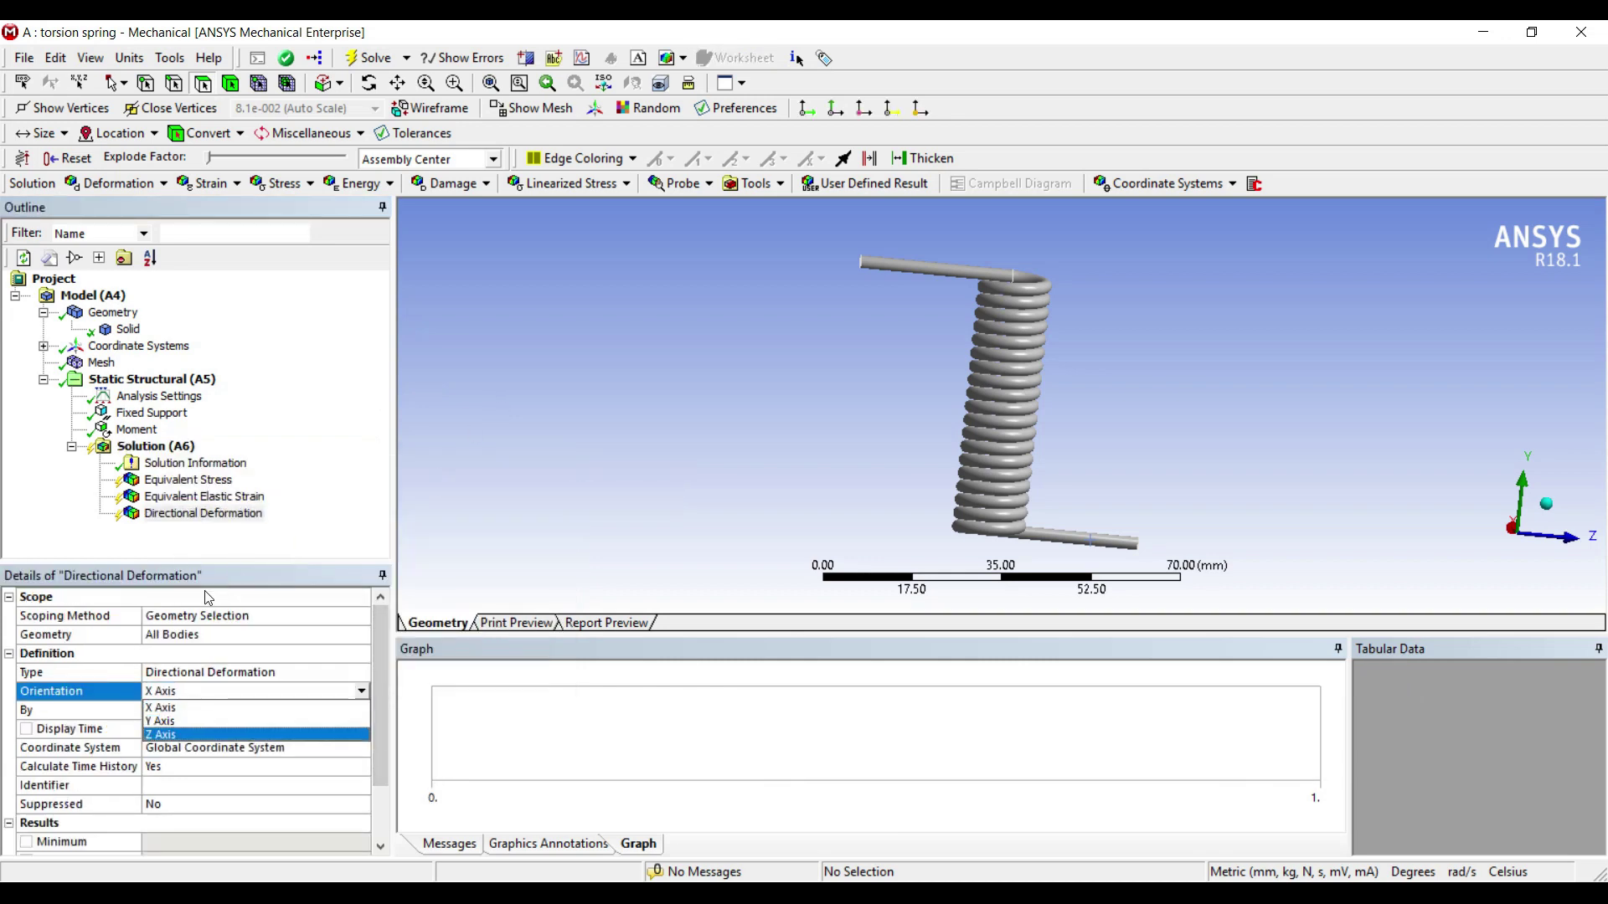
pyautogui.press('Up')
pyautogui.press('Return')
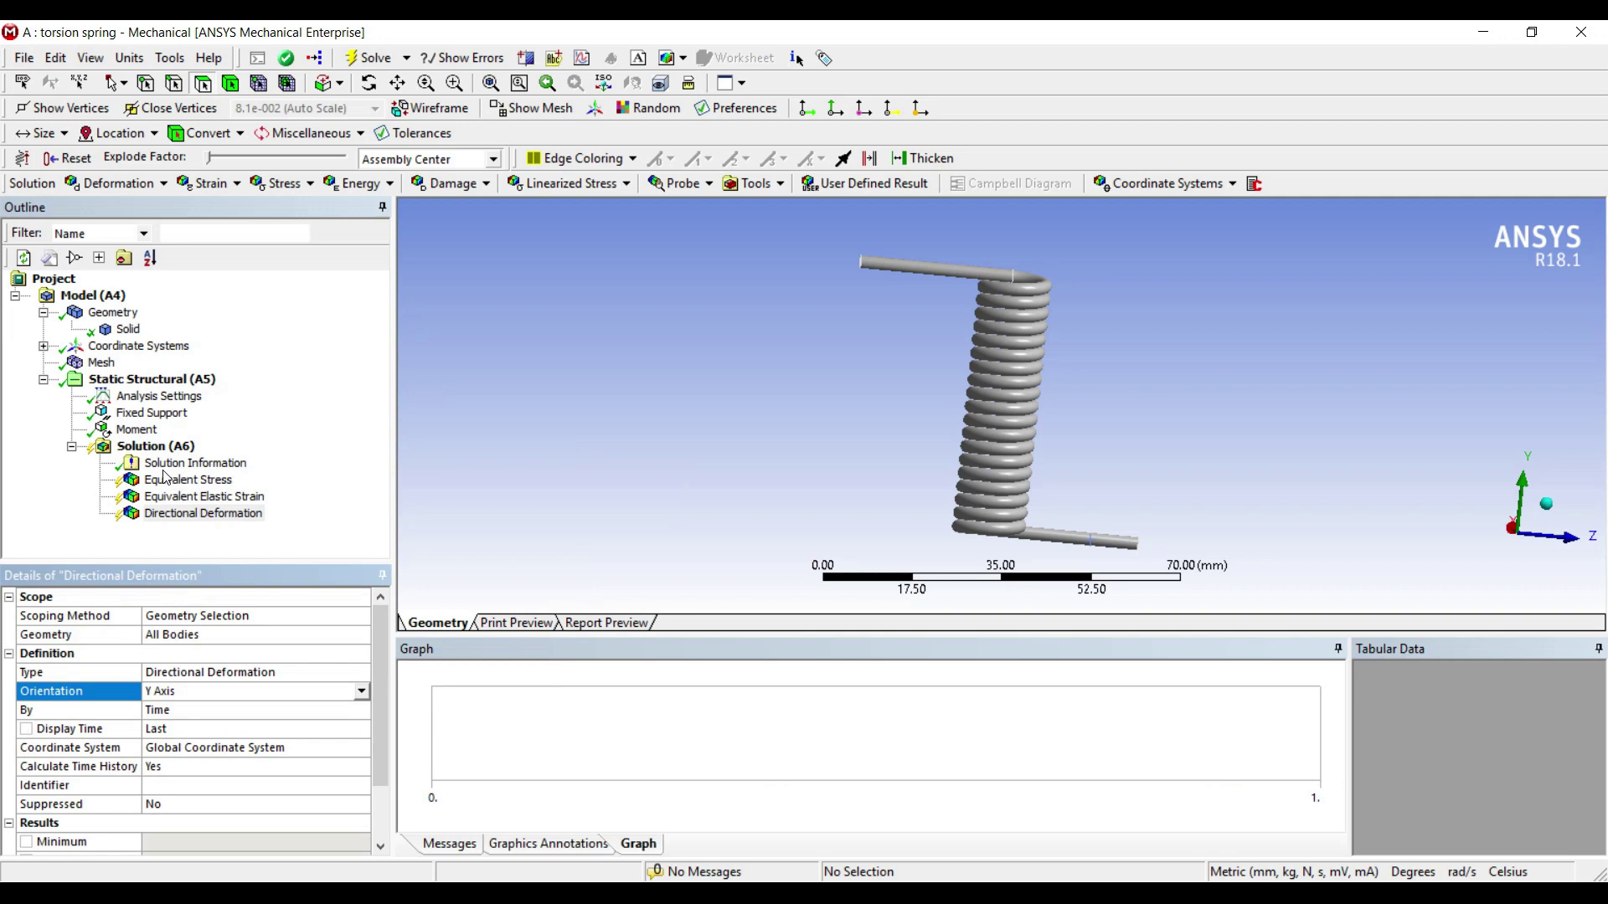
# - Add a moment reaction probe to the solution
pyautogui.rightClick(170, 448)
pyautogui.moveTo(285, 459)
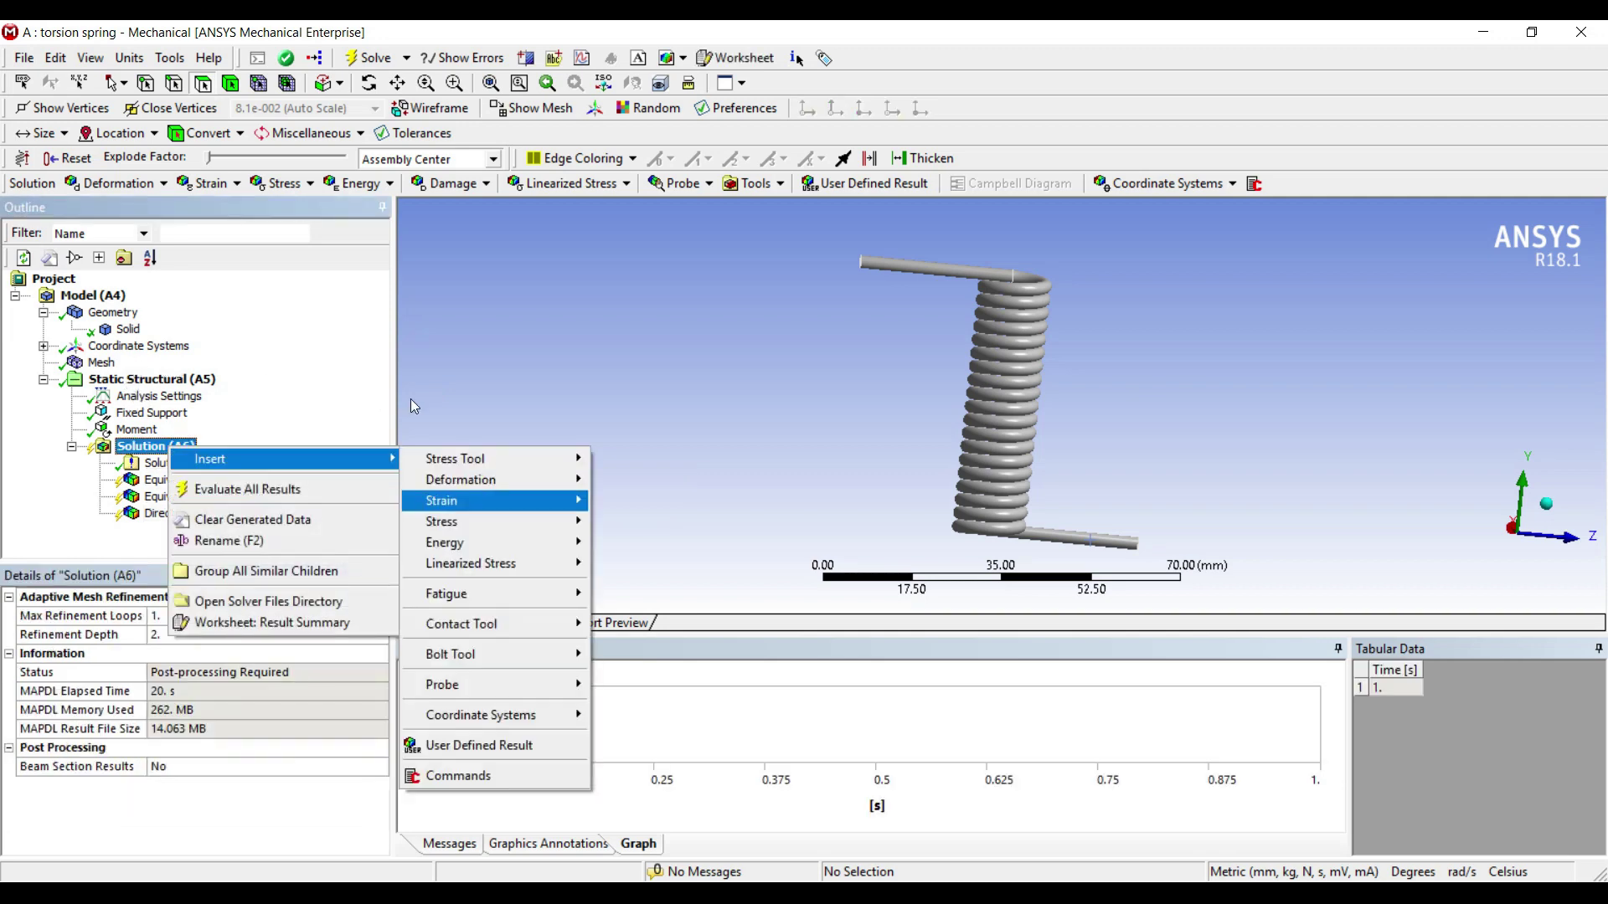
pyautogui.press('Right')
pyautogui.press('Up')
pyautogui.press('Up')
pyautogui.press('Up')
pyautogui.press('Up')
pyautogui.press('Up')
pyautogui.press('Up')
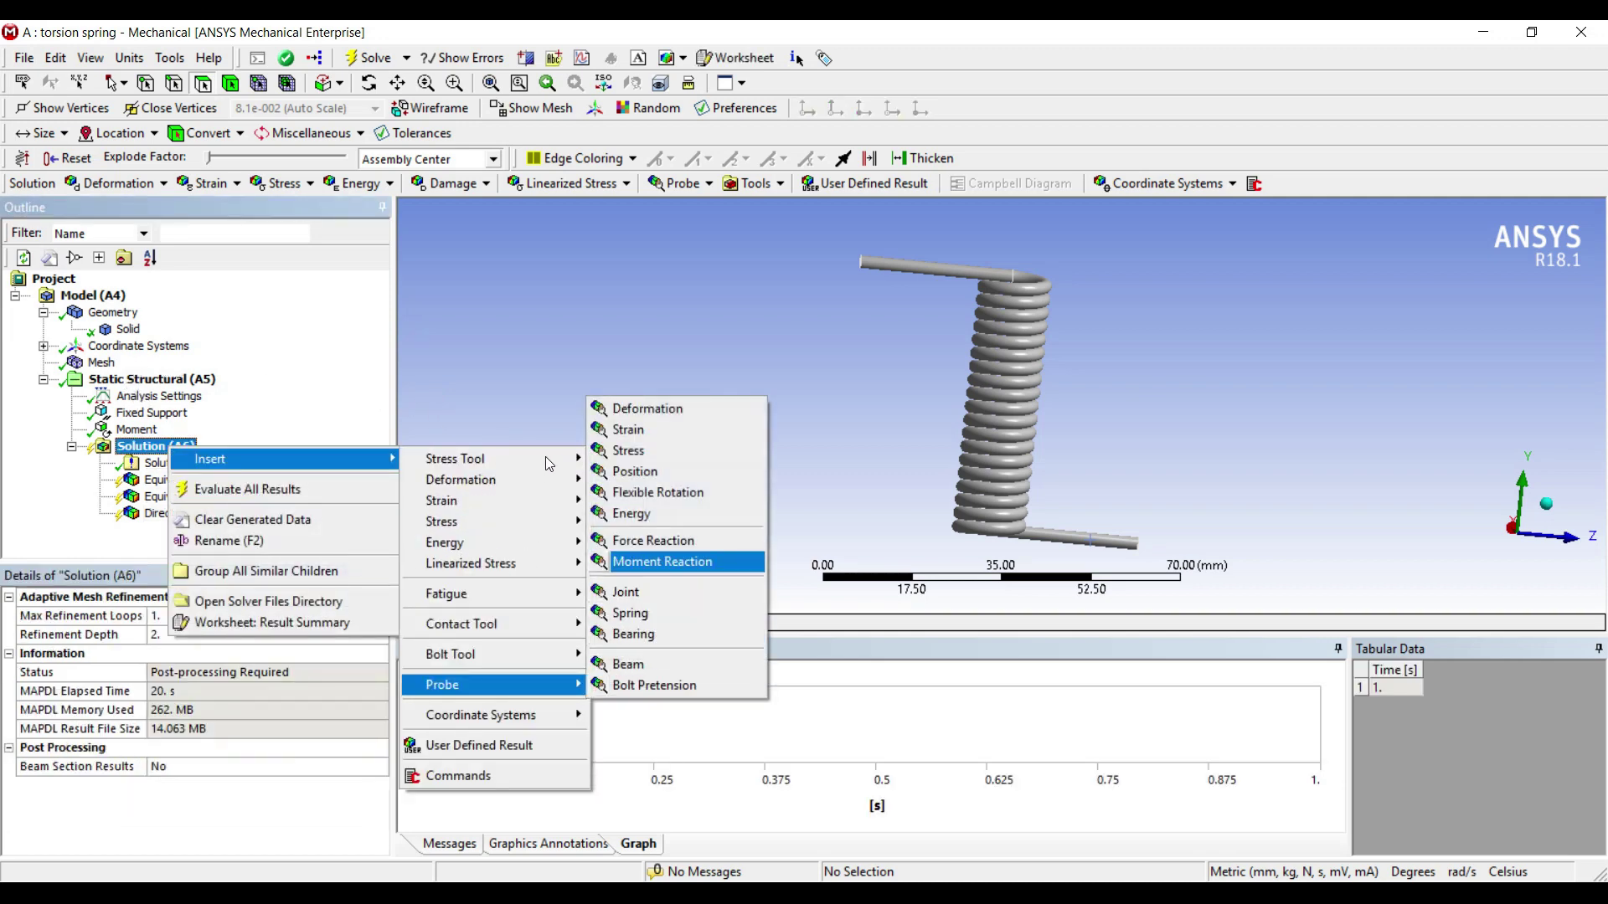
pyautogui.press('Return')
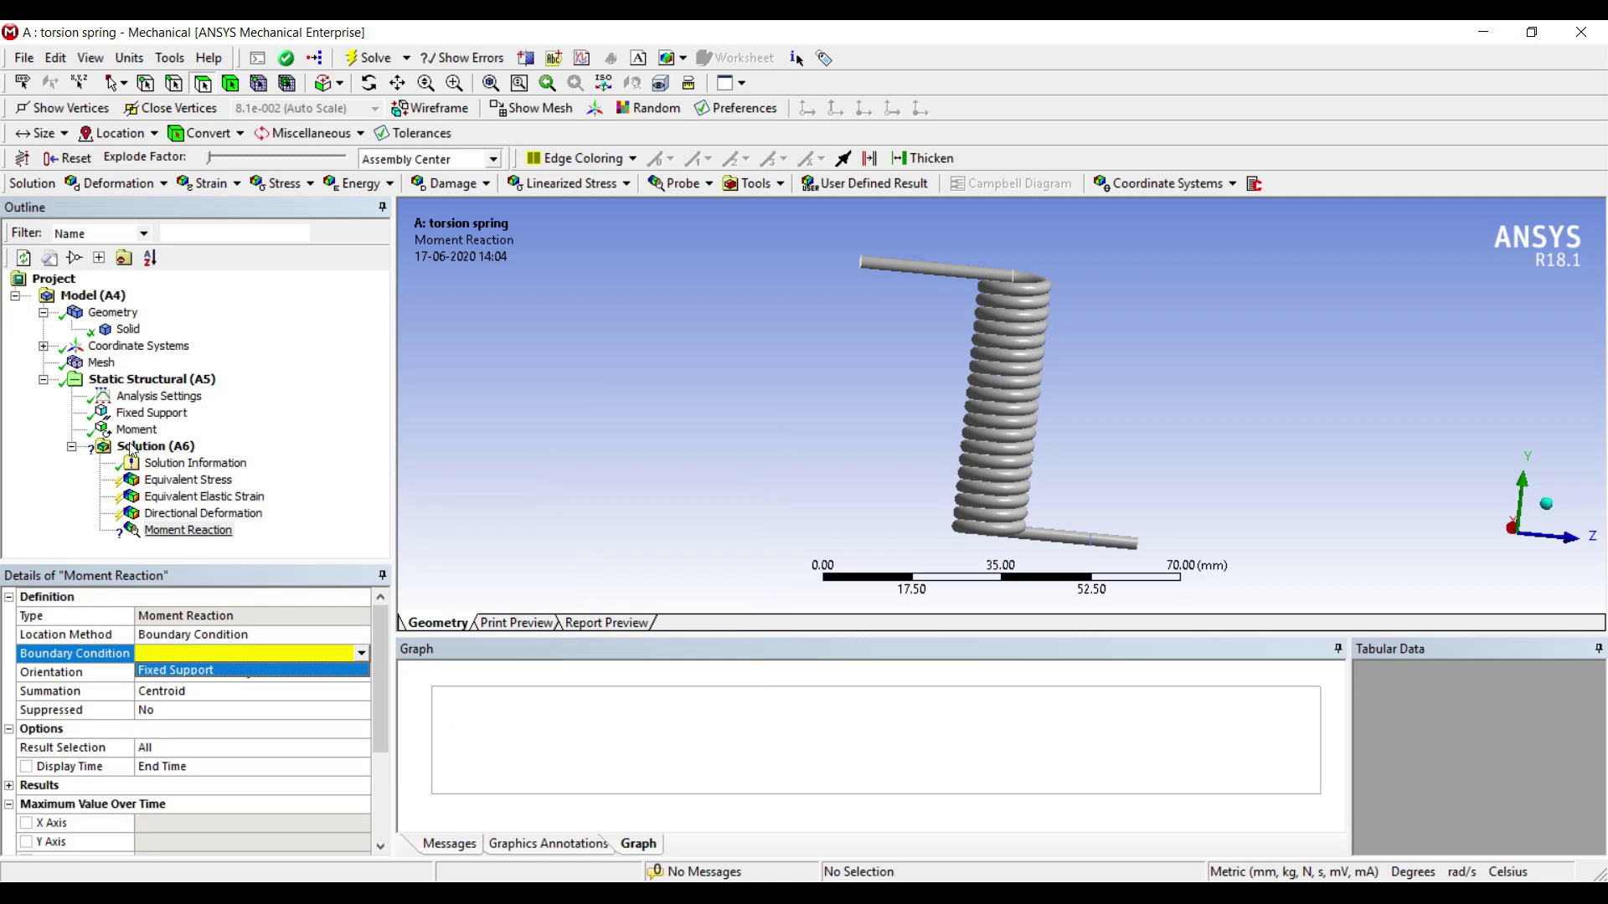
# - Set the moment reaction probe's boundary condition to Fixed Support and solve the static structural analysis
pyautogui.click(176, 670)
pyautogui.click(156, 447)
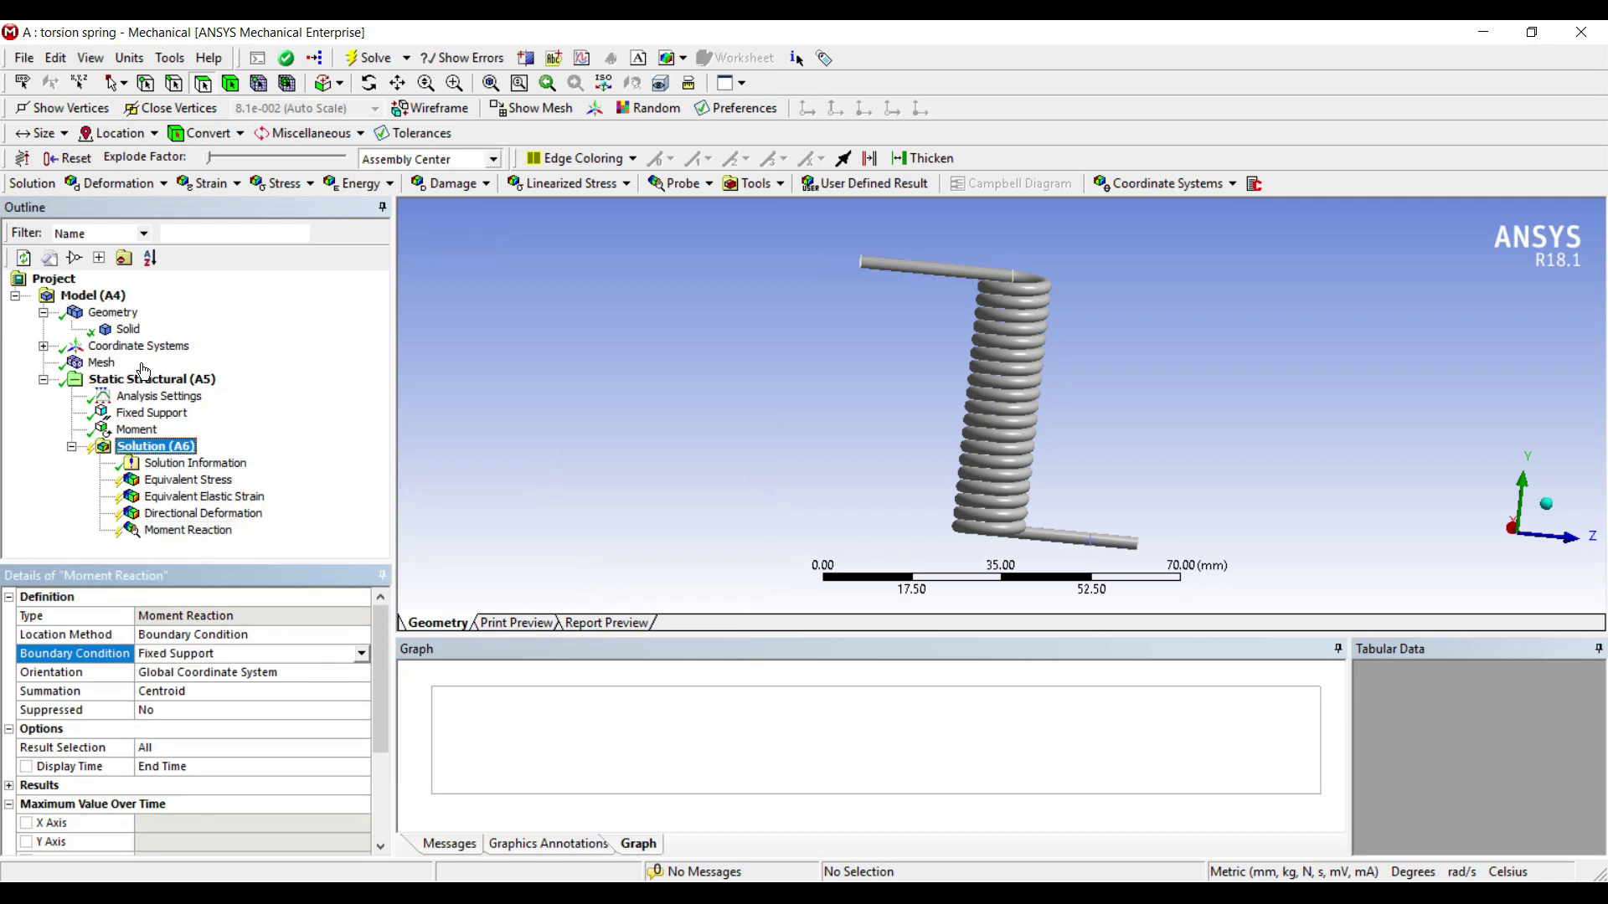
pyautogui.click(287, 56)
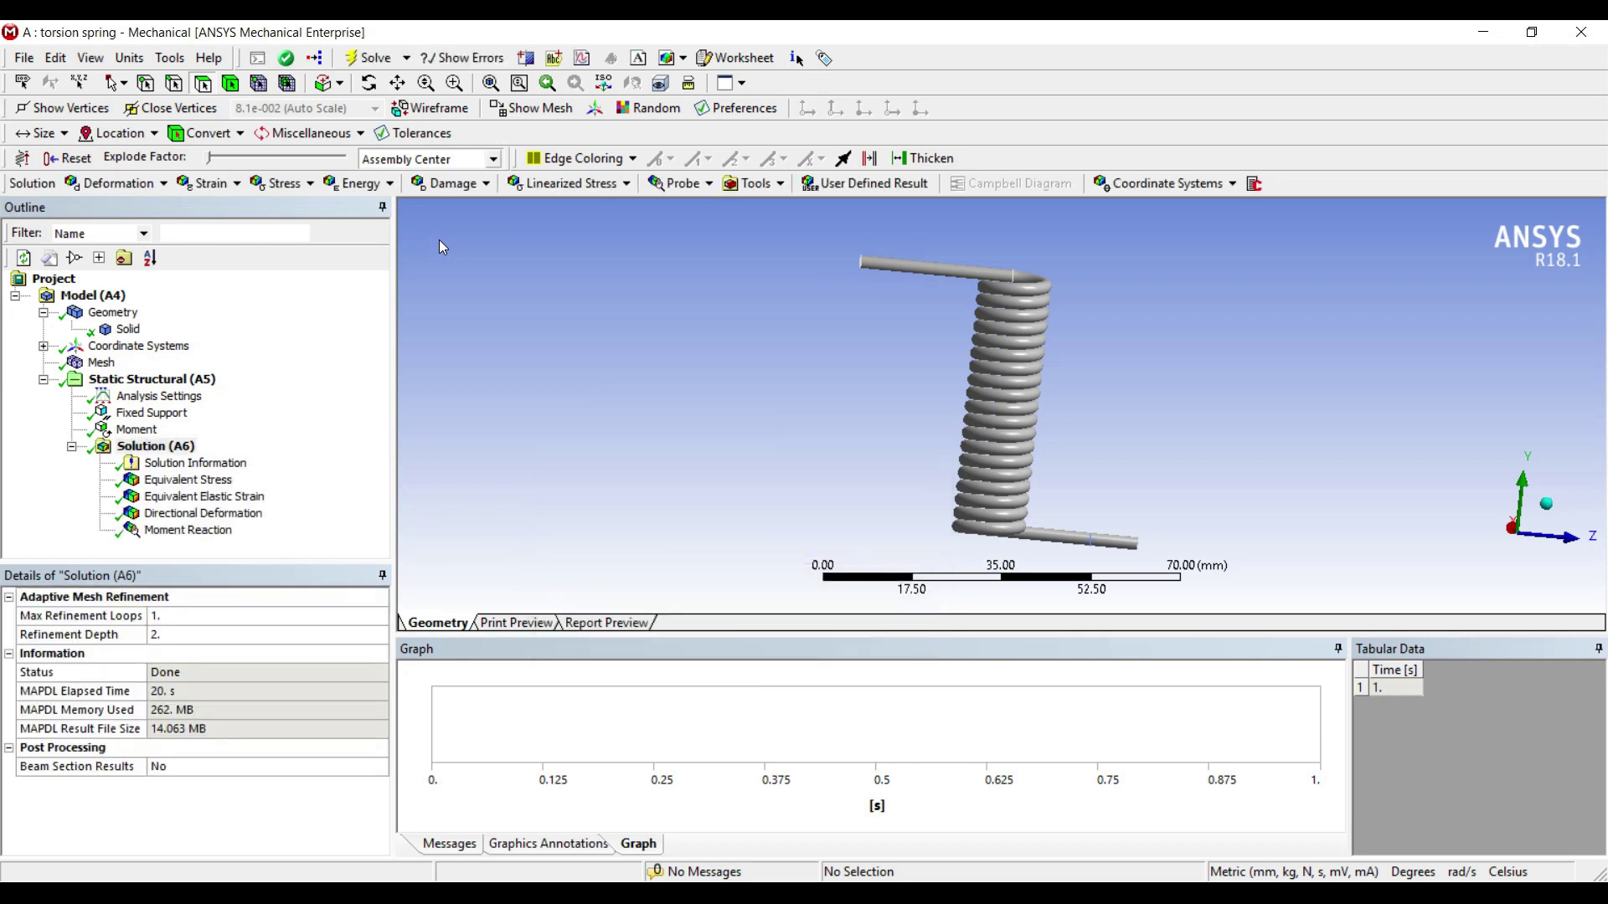
# - Animate the equivalent (von-Mises) stress result and examine the stress distribution along the coils and legs from several angles
pyautogui.click(188, 480)
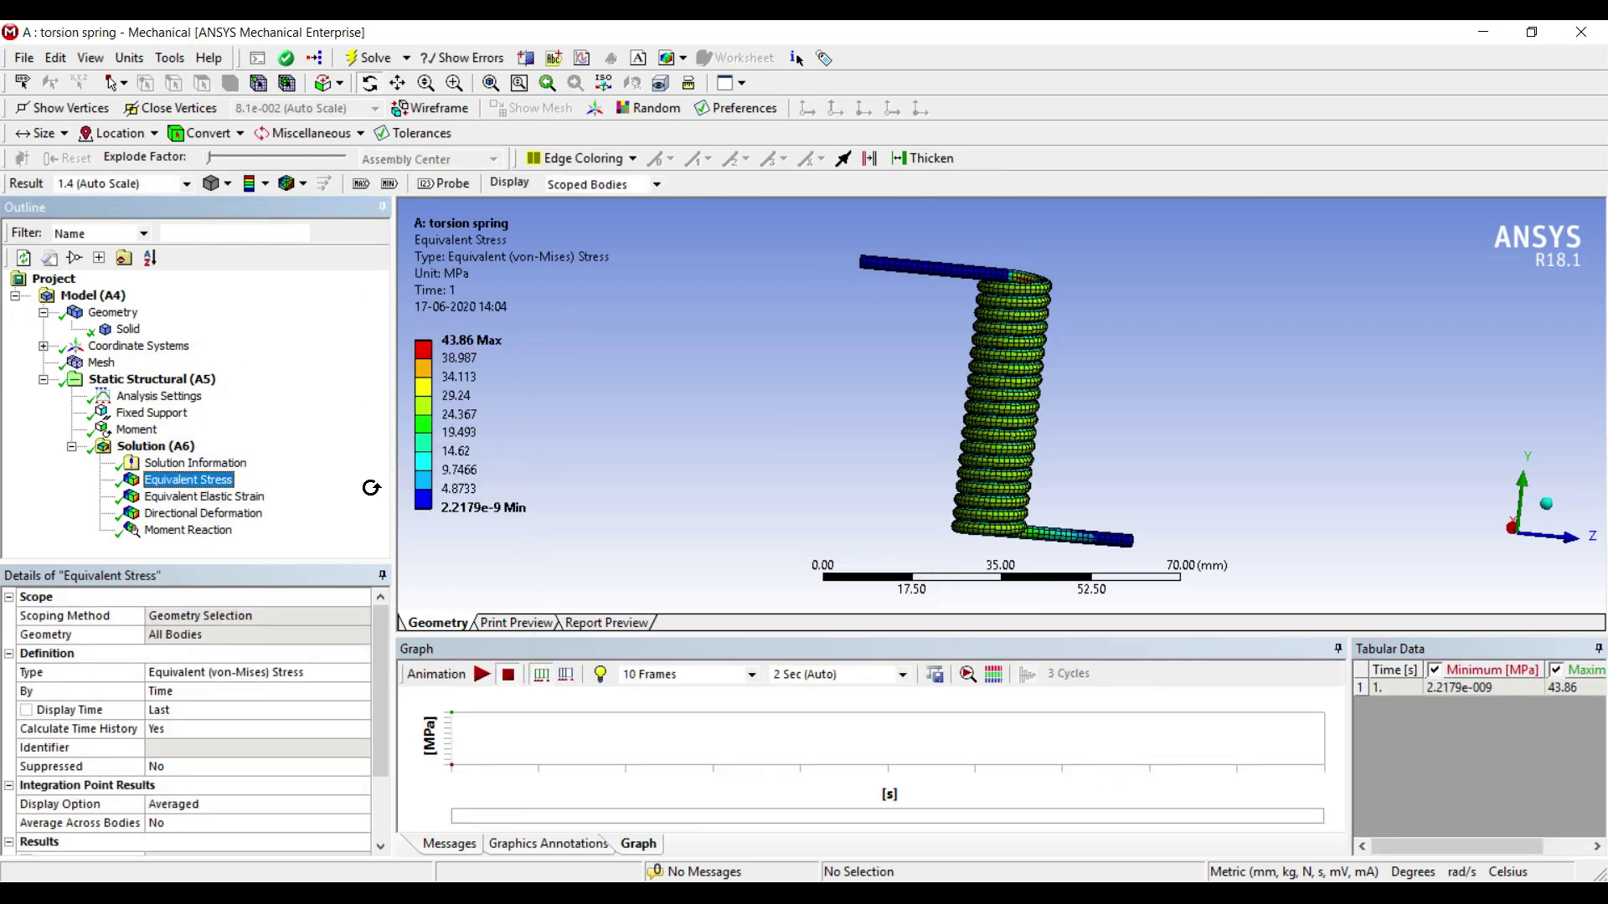
pyautogui.click(482, 675)
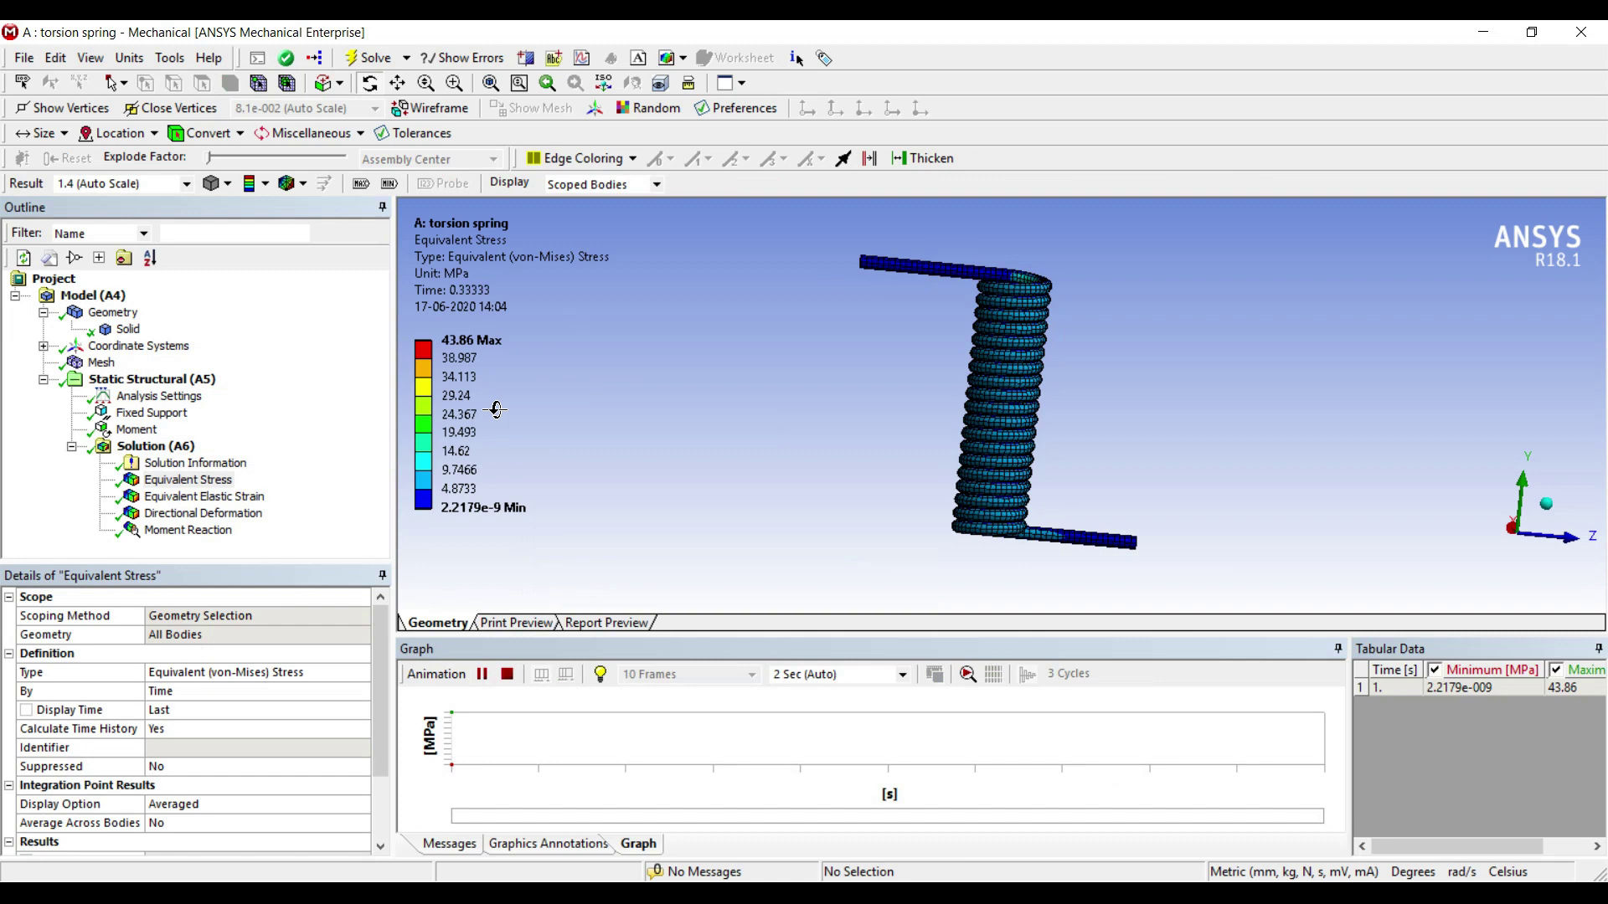
pyautogui.moveTo(732, 432); pyautogui.dragTo(1081, 302)
pyautogui.moveTo(904, 409); pyautogui.dragTo(915, 551)
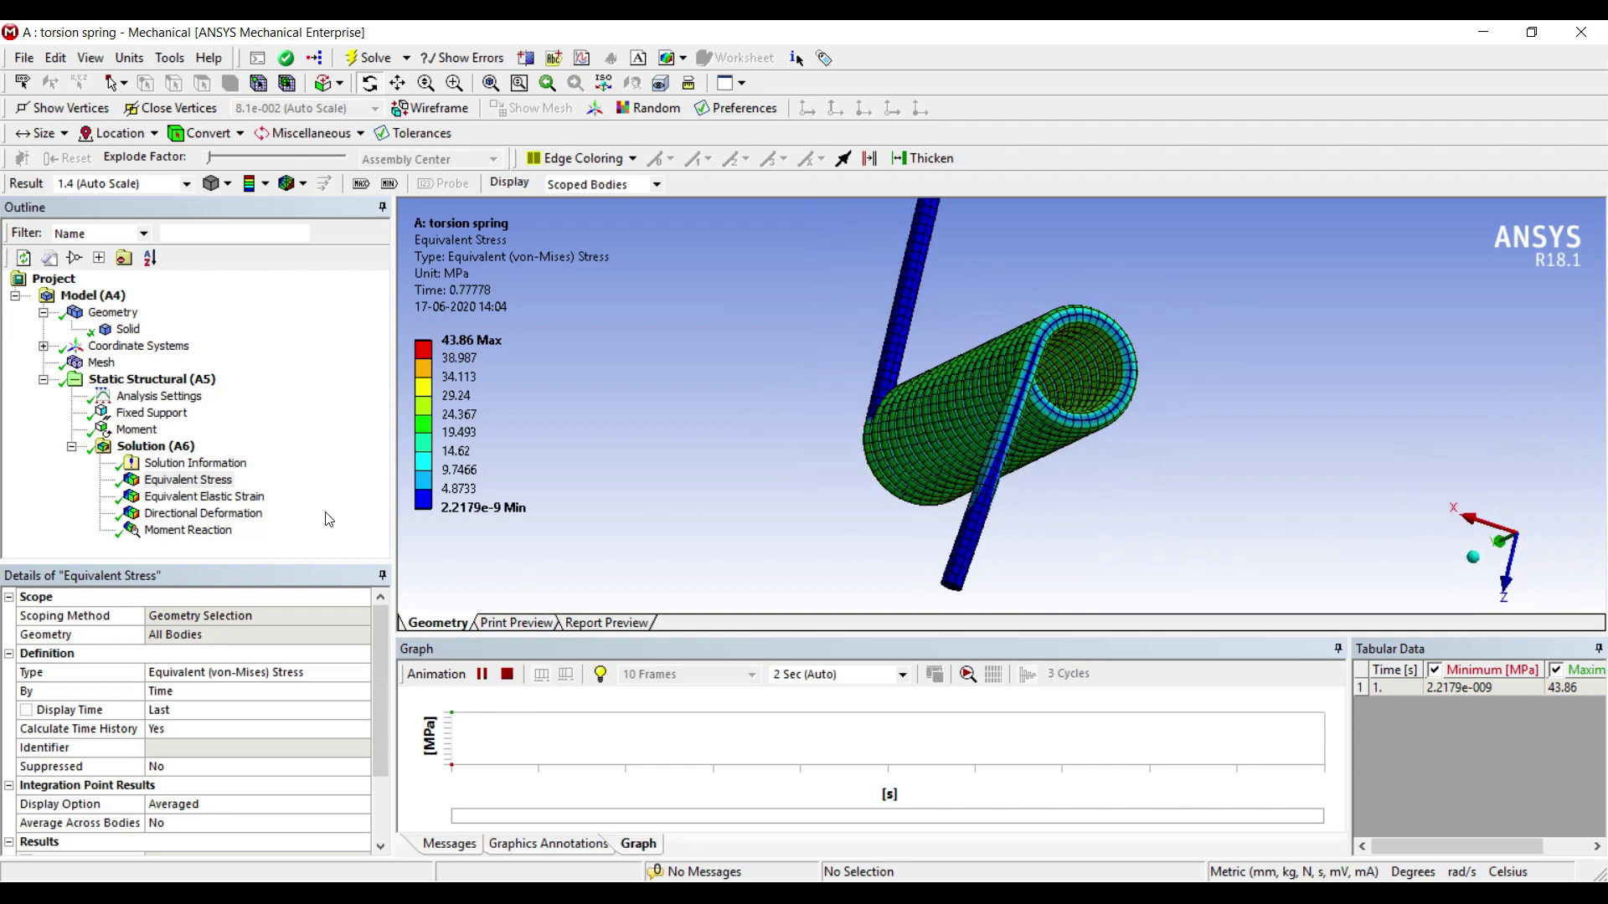
# - Review the animated equivalent elastic strain result and the animated Y-axis directional deformation of the spring
pyautogui.click(205, 497)
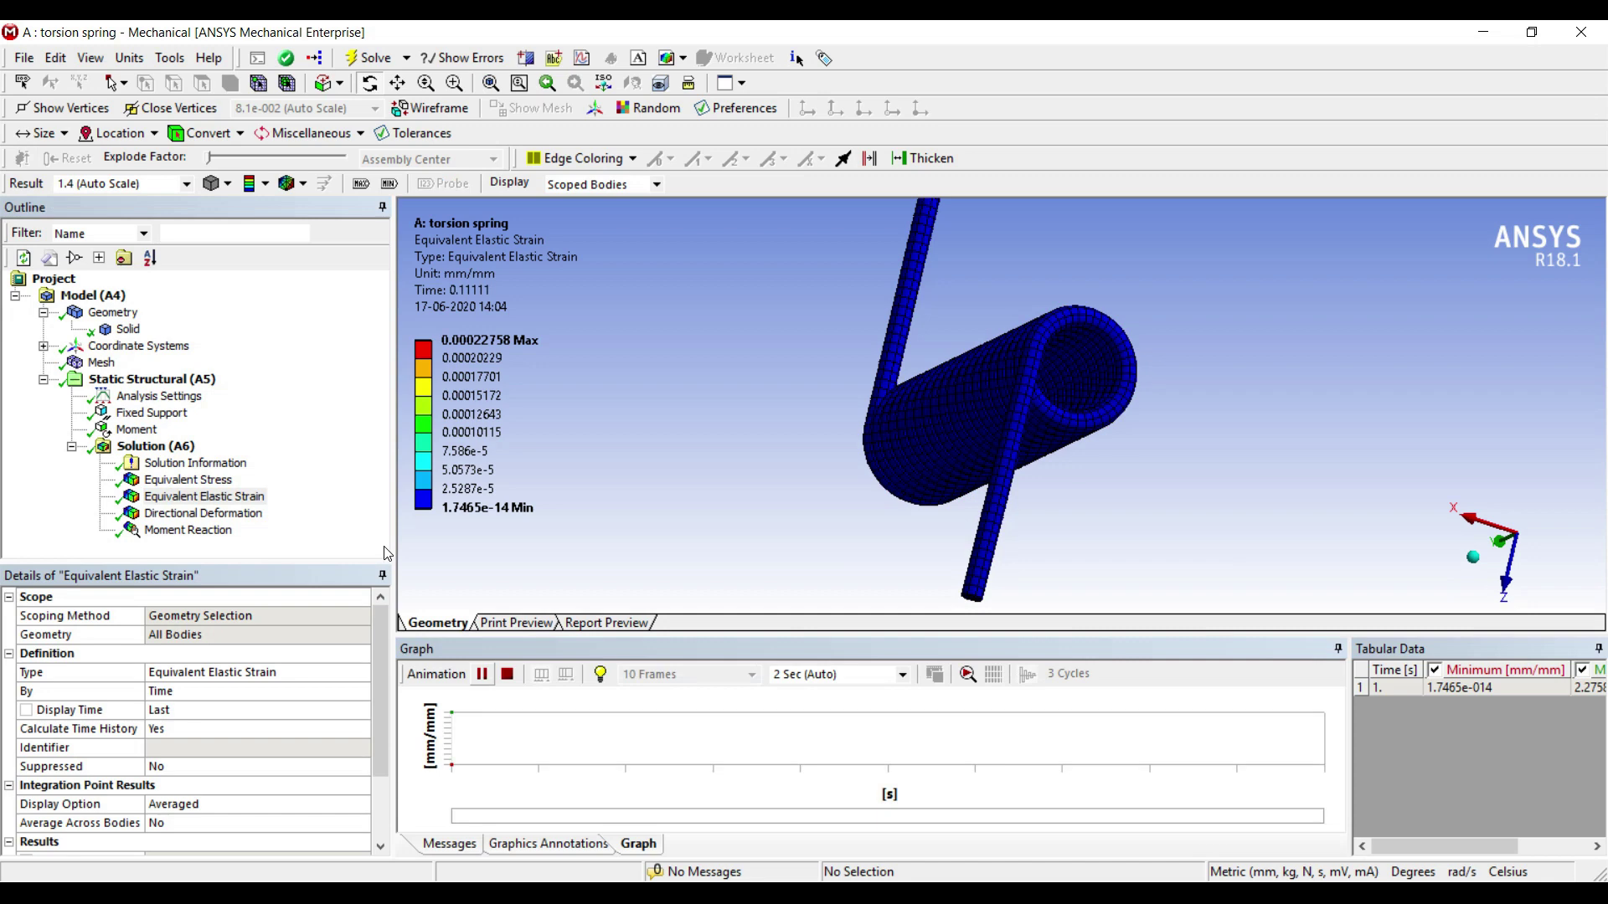
pyautogui.moveTo(786, 409); pyautogui.dragTo(1011, 411)
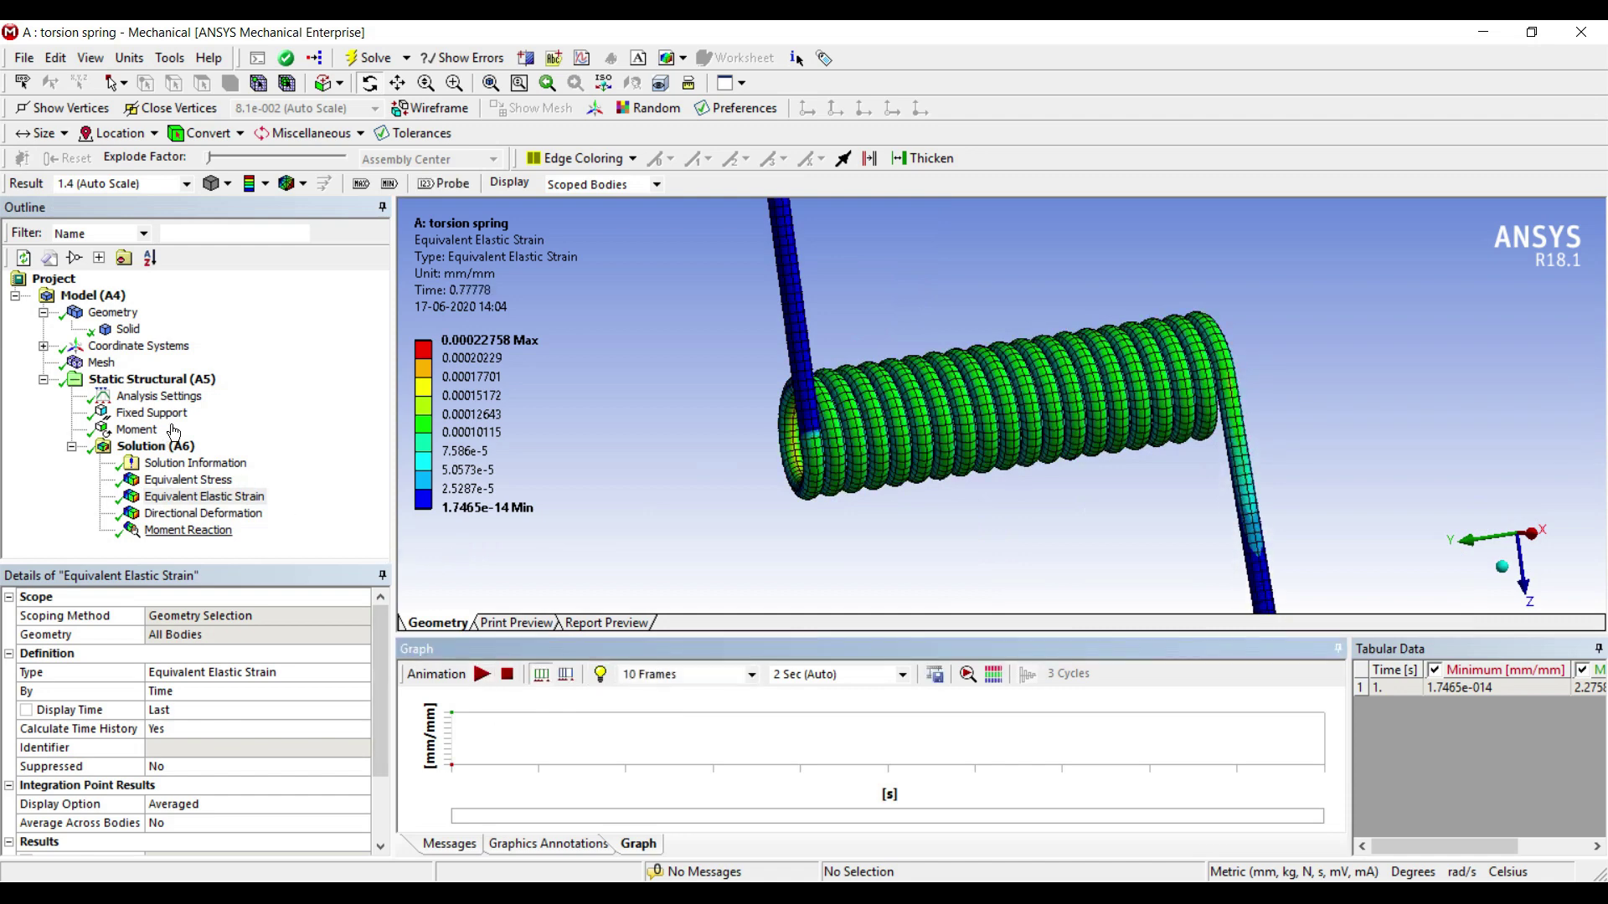
pyautogui.click(201, 512)
pyautogui.click(481, 674)
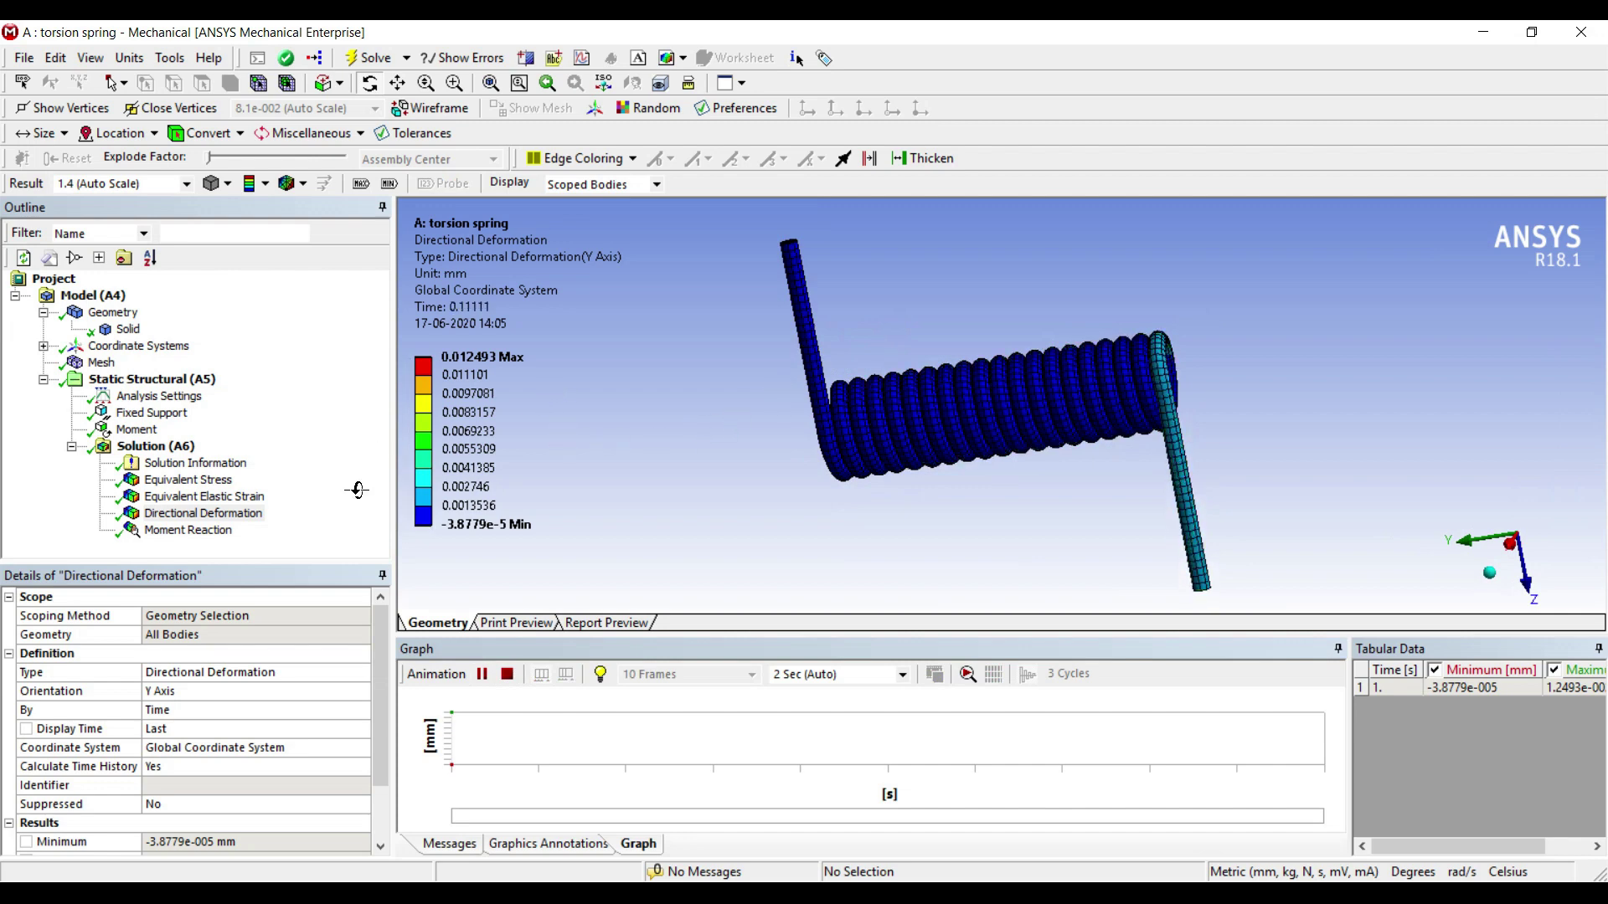
pyautogui.click(507, 675)
# - Inspect the moment reaction probe's values at the fixed support and compare them with the applied moment's components
pyautogui.click(188, 530)
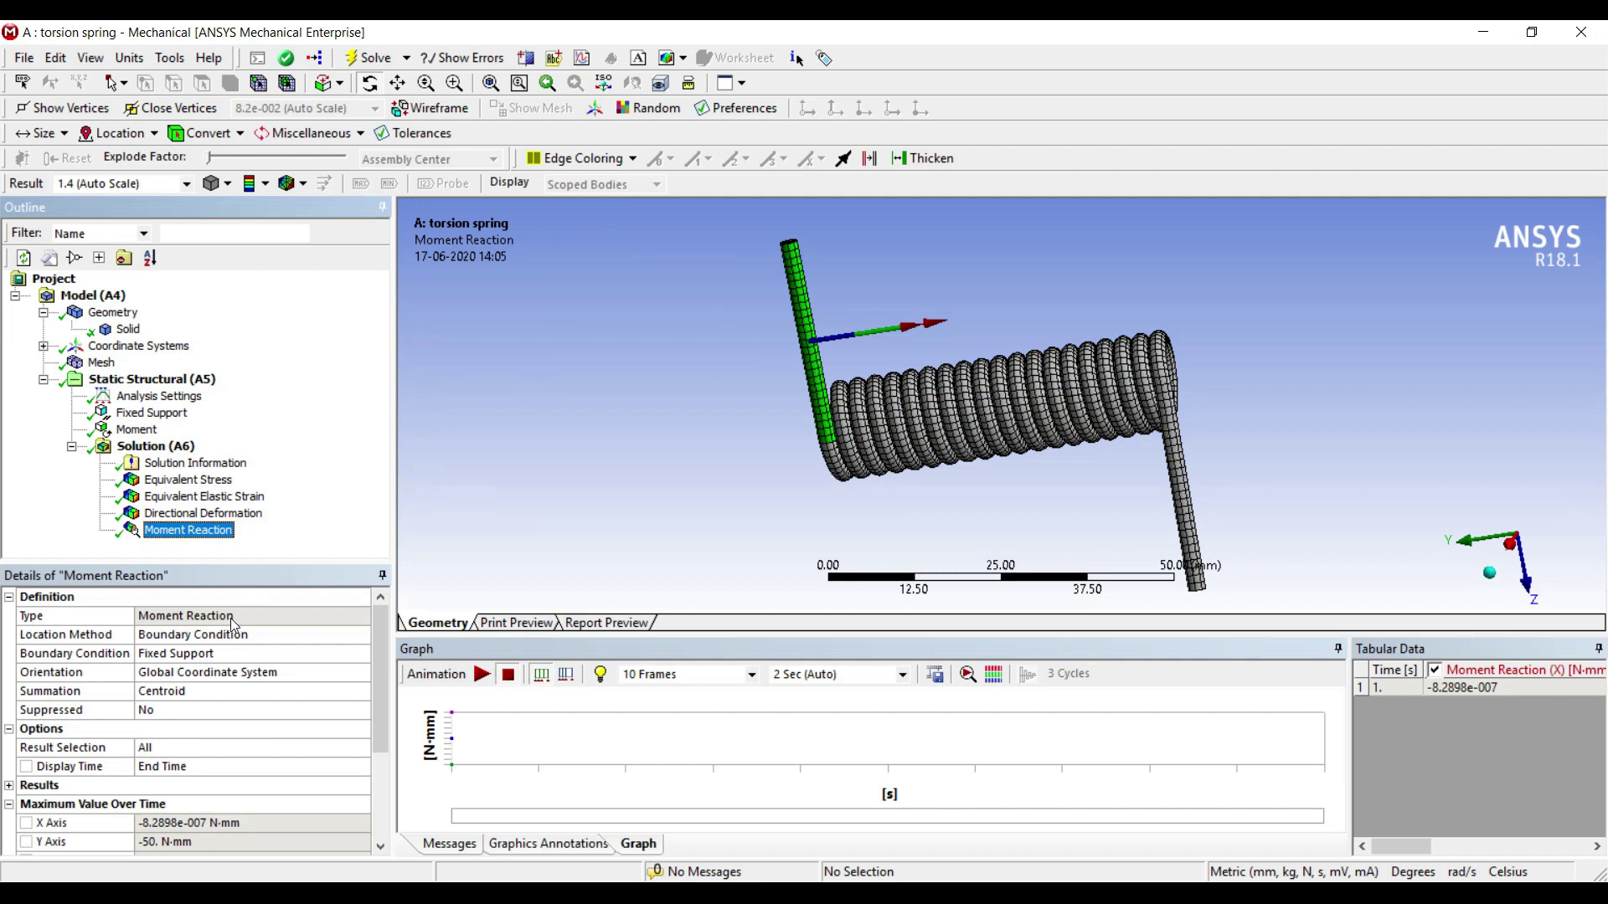
pyautogui.scroll(-2, 229, 618)
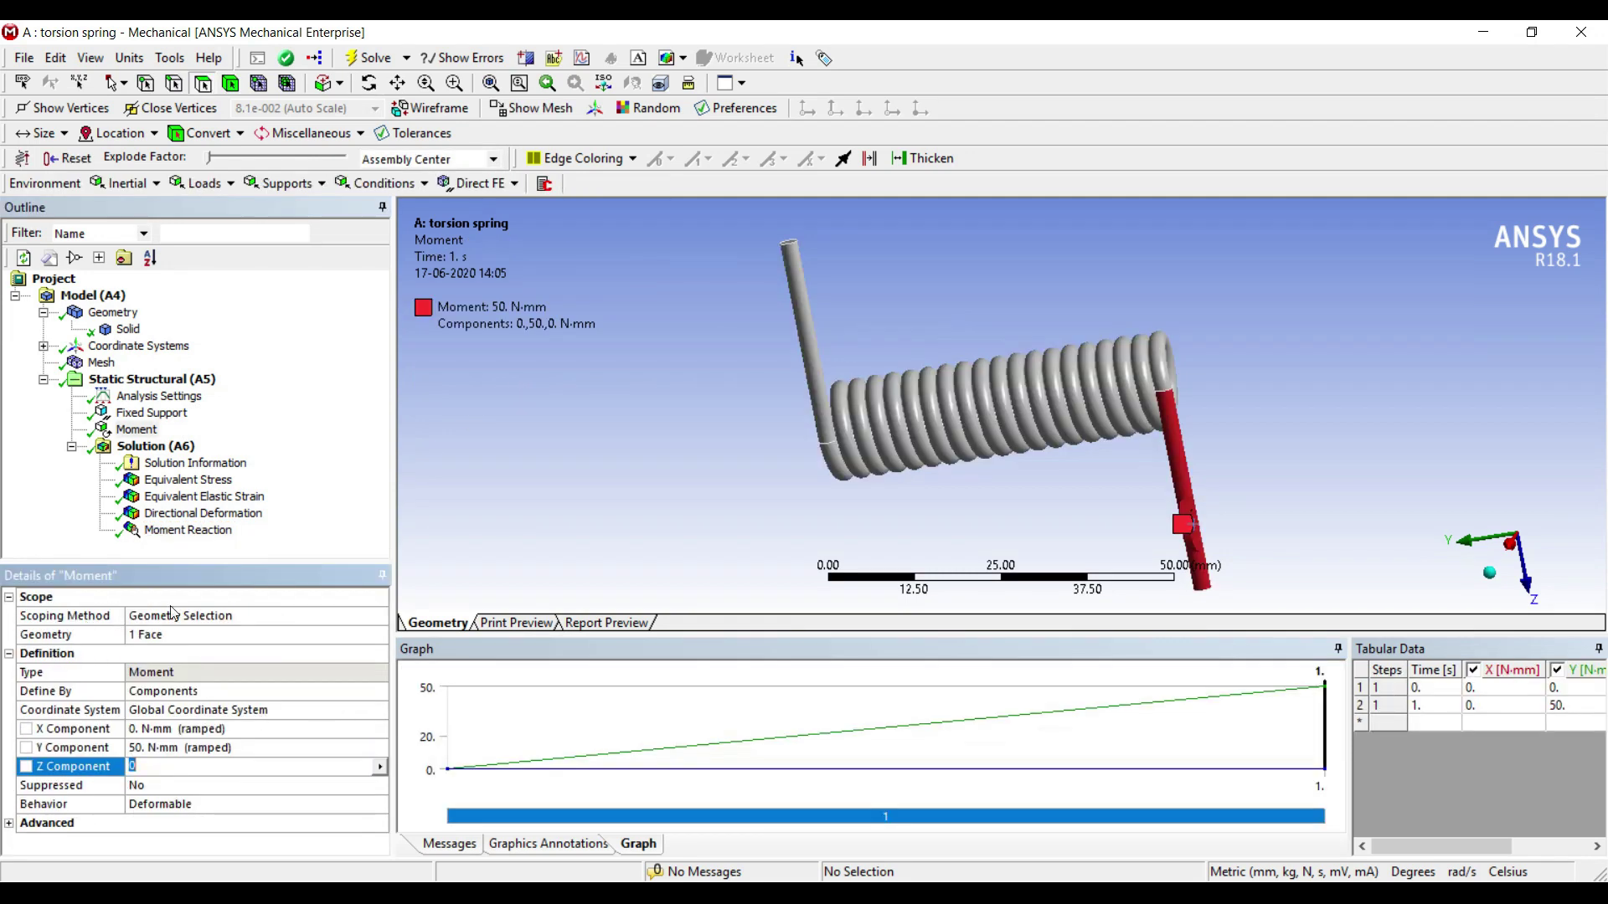
pyautogui.click(257, 403)
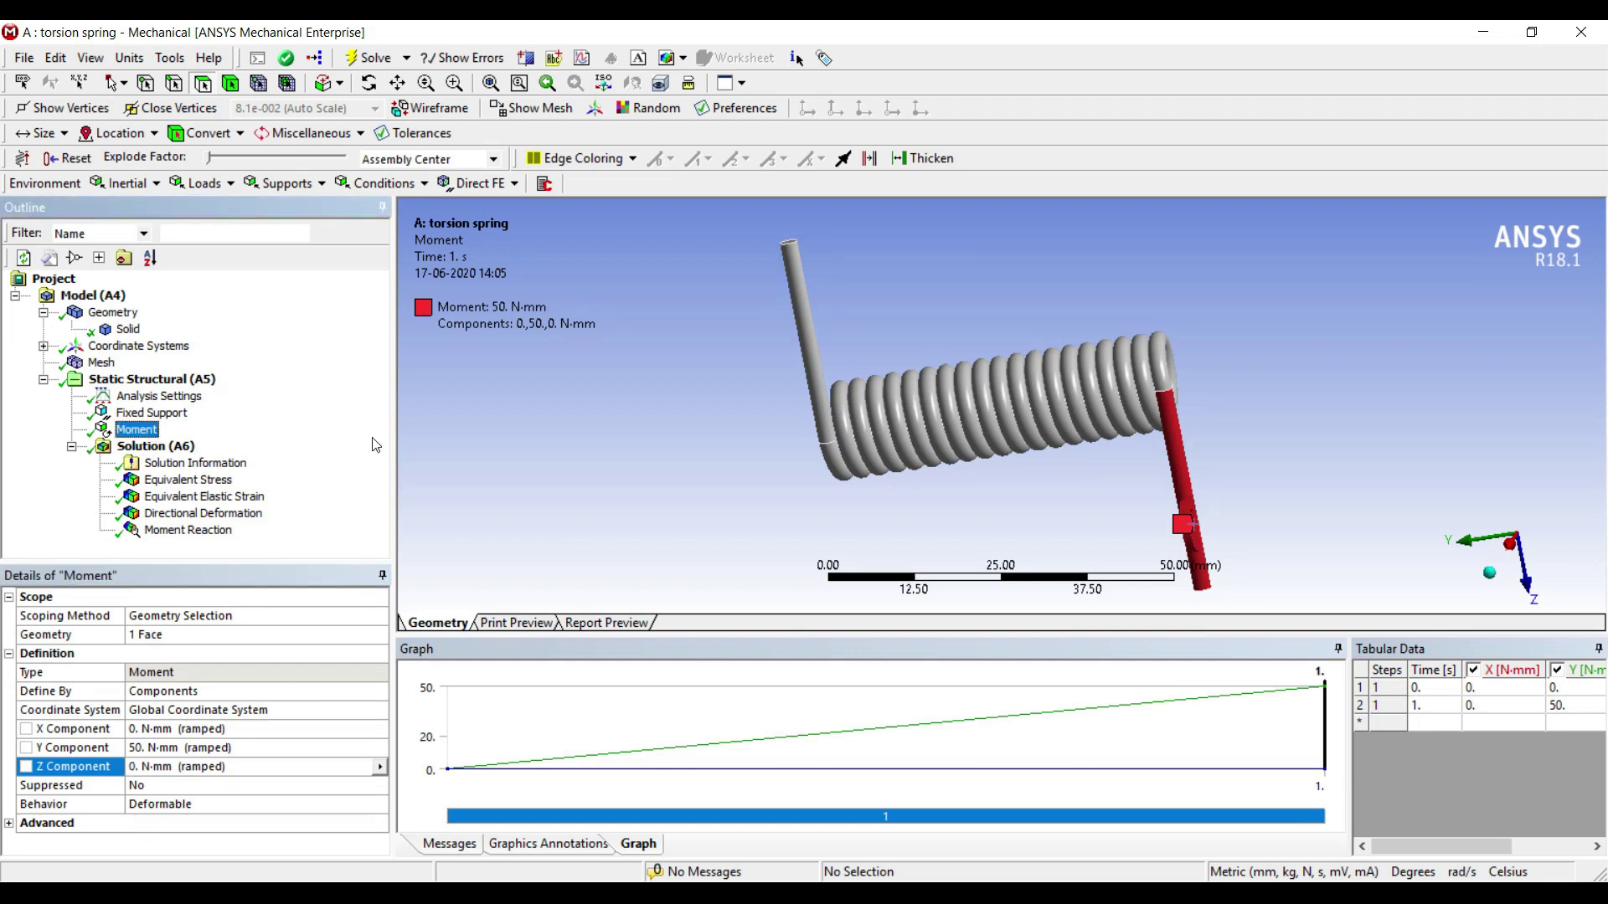